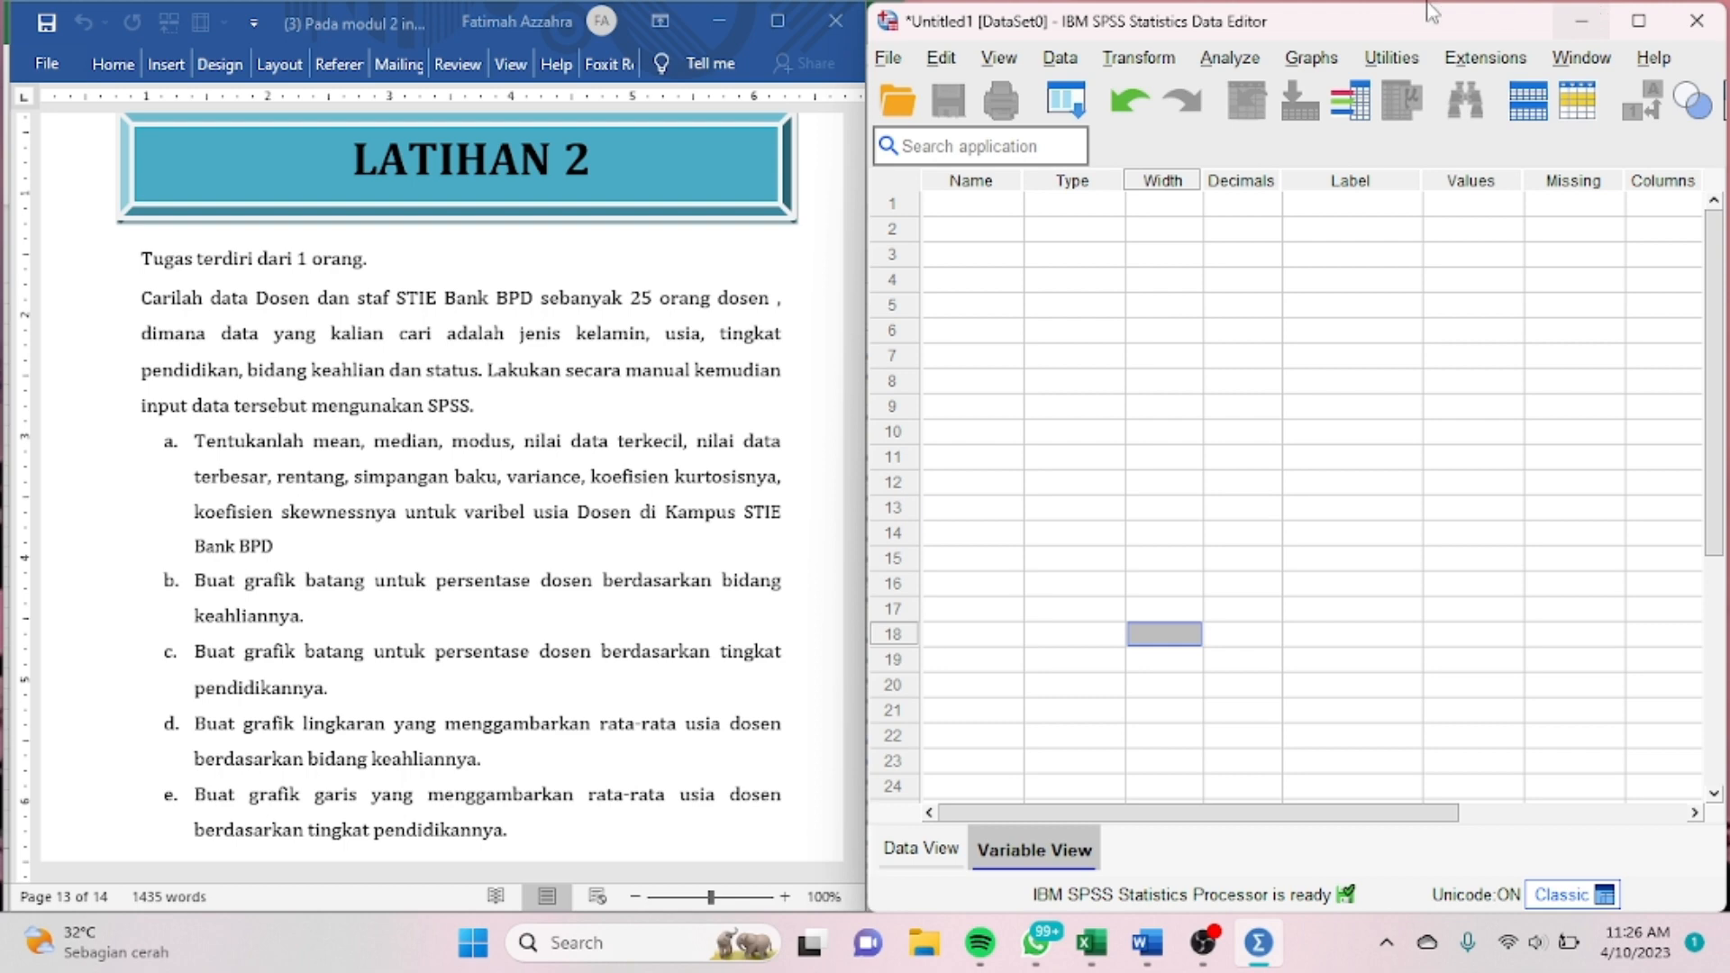
Step: Bring up the Excel workbook of 25 lecturers, then name the first SPSS variable Nama
left_click(1114, 956)
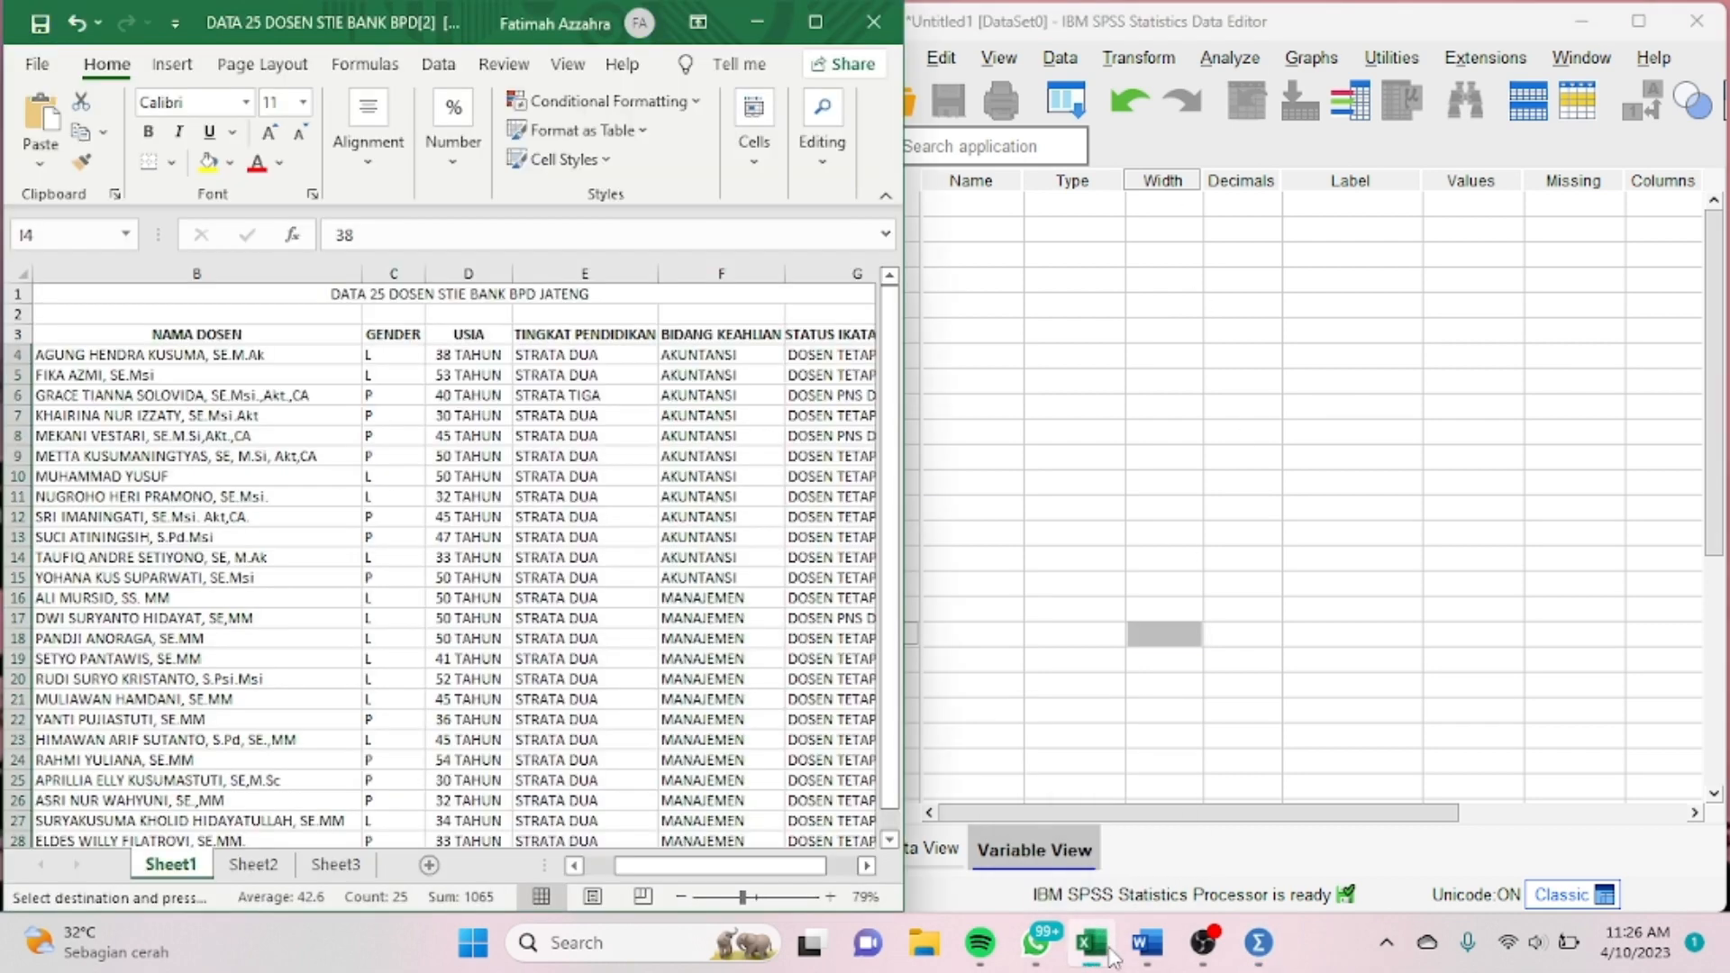
left_click_drag(753, 867, 687, 886)
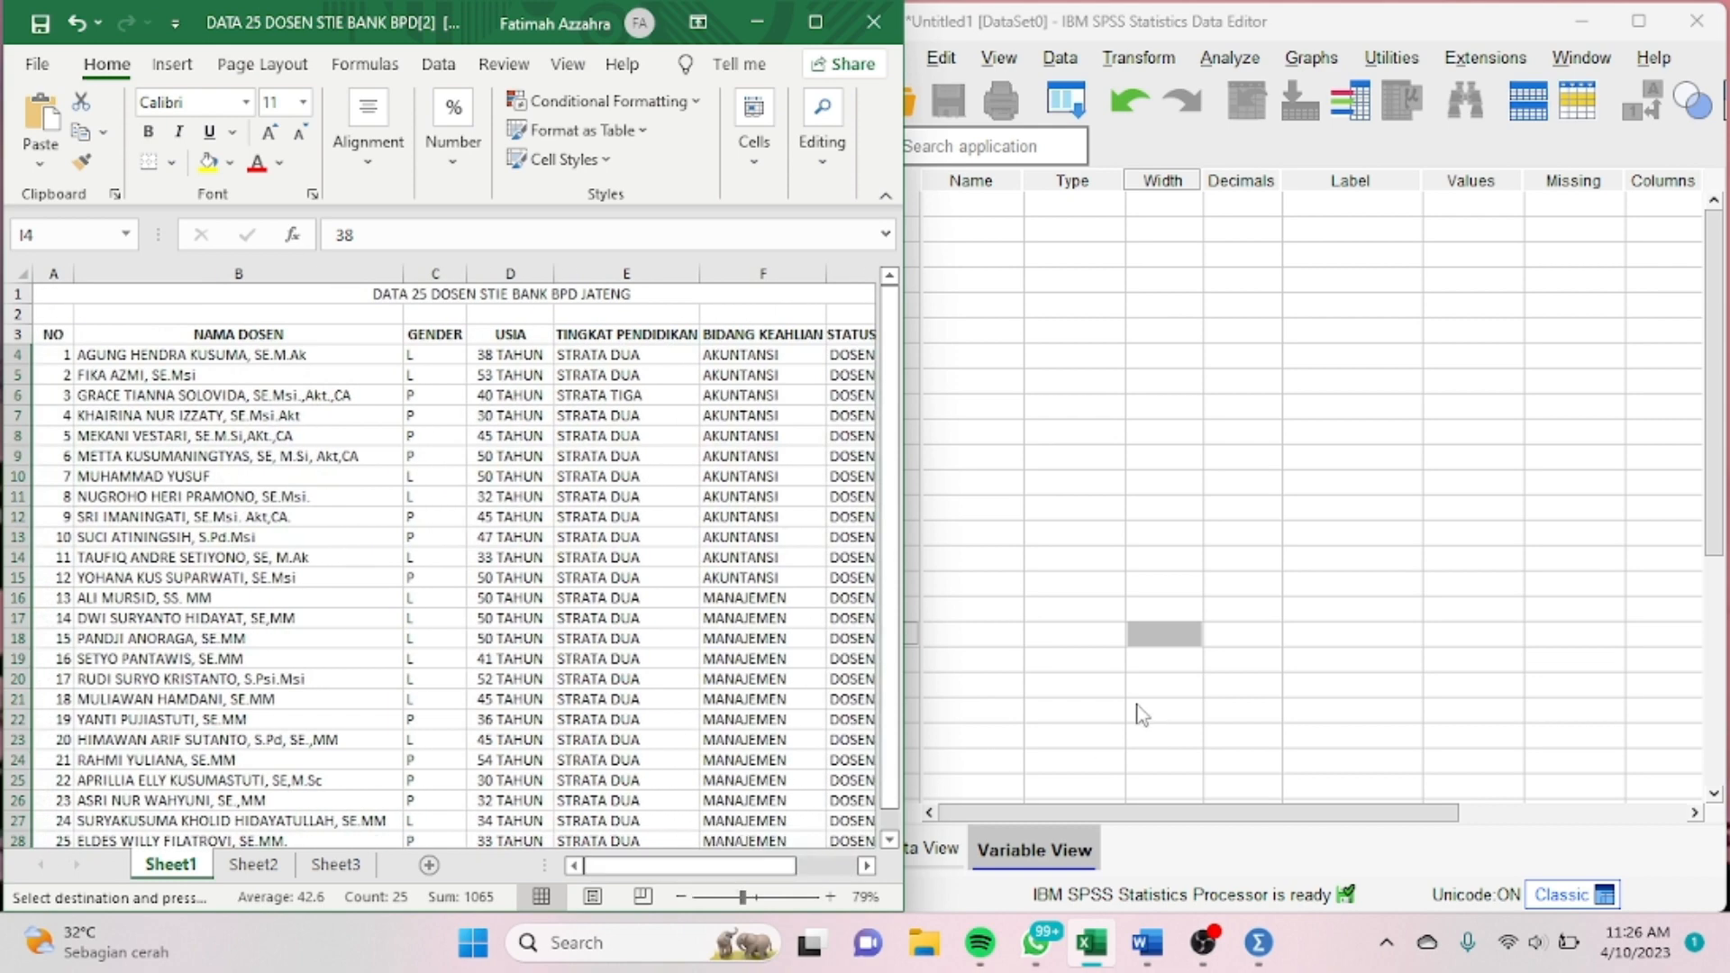
left_click(986, 200)
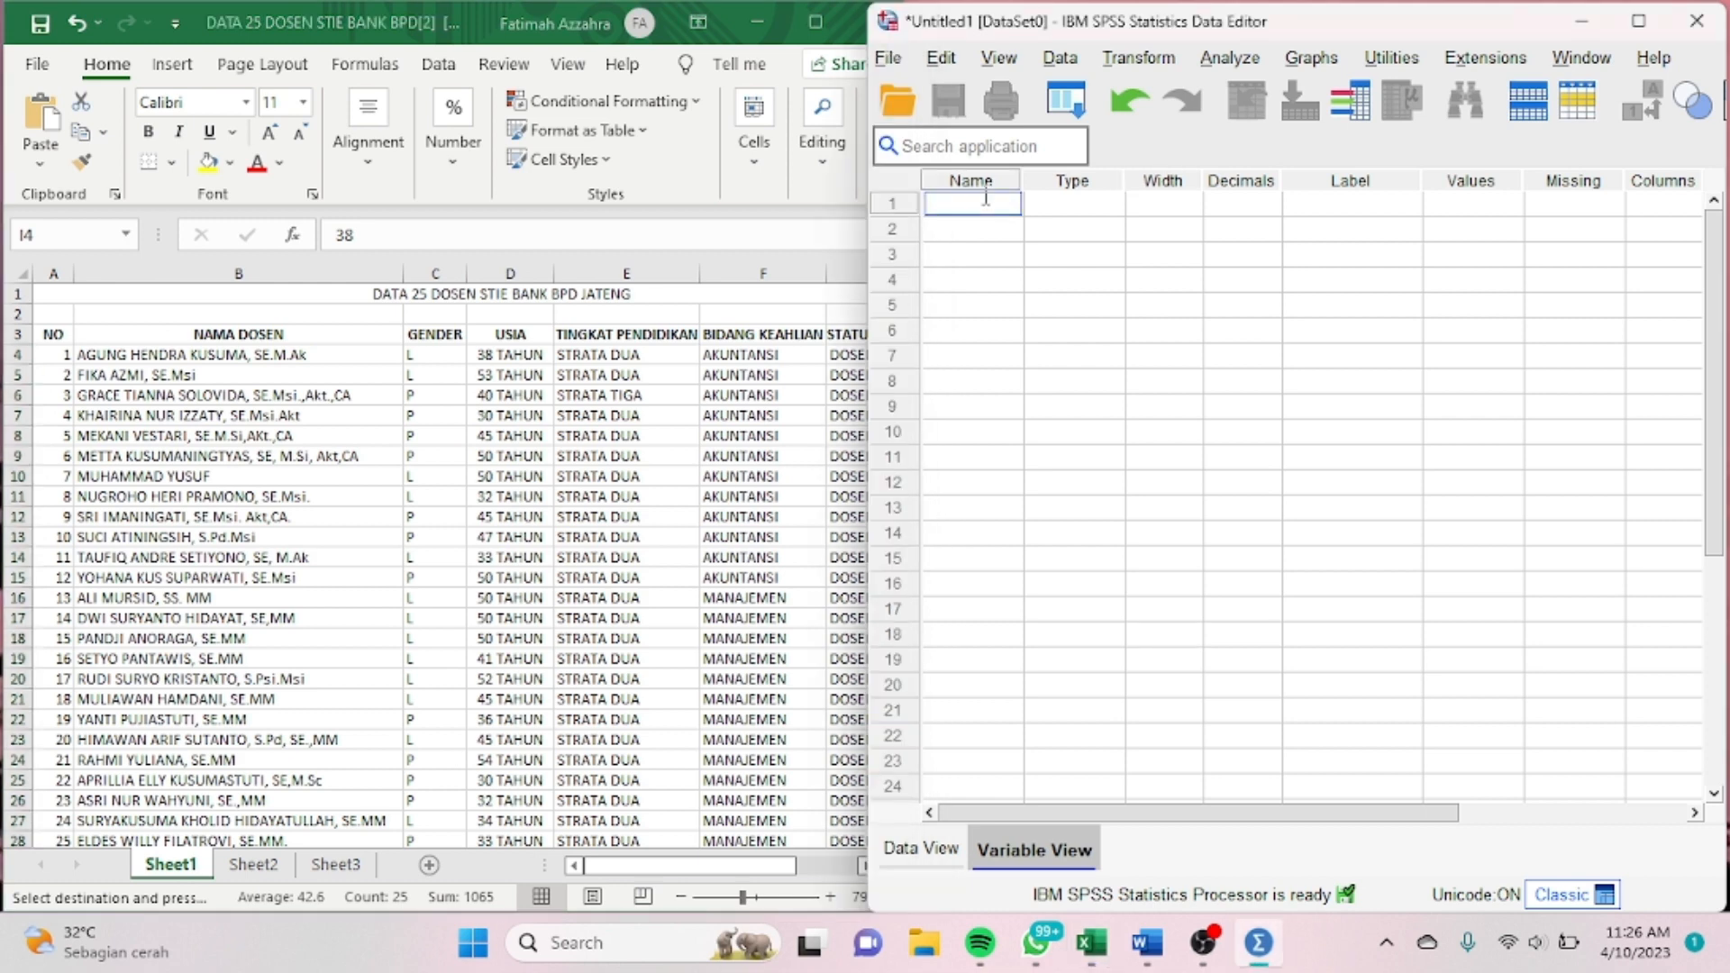
type("Nama")
key("Return")
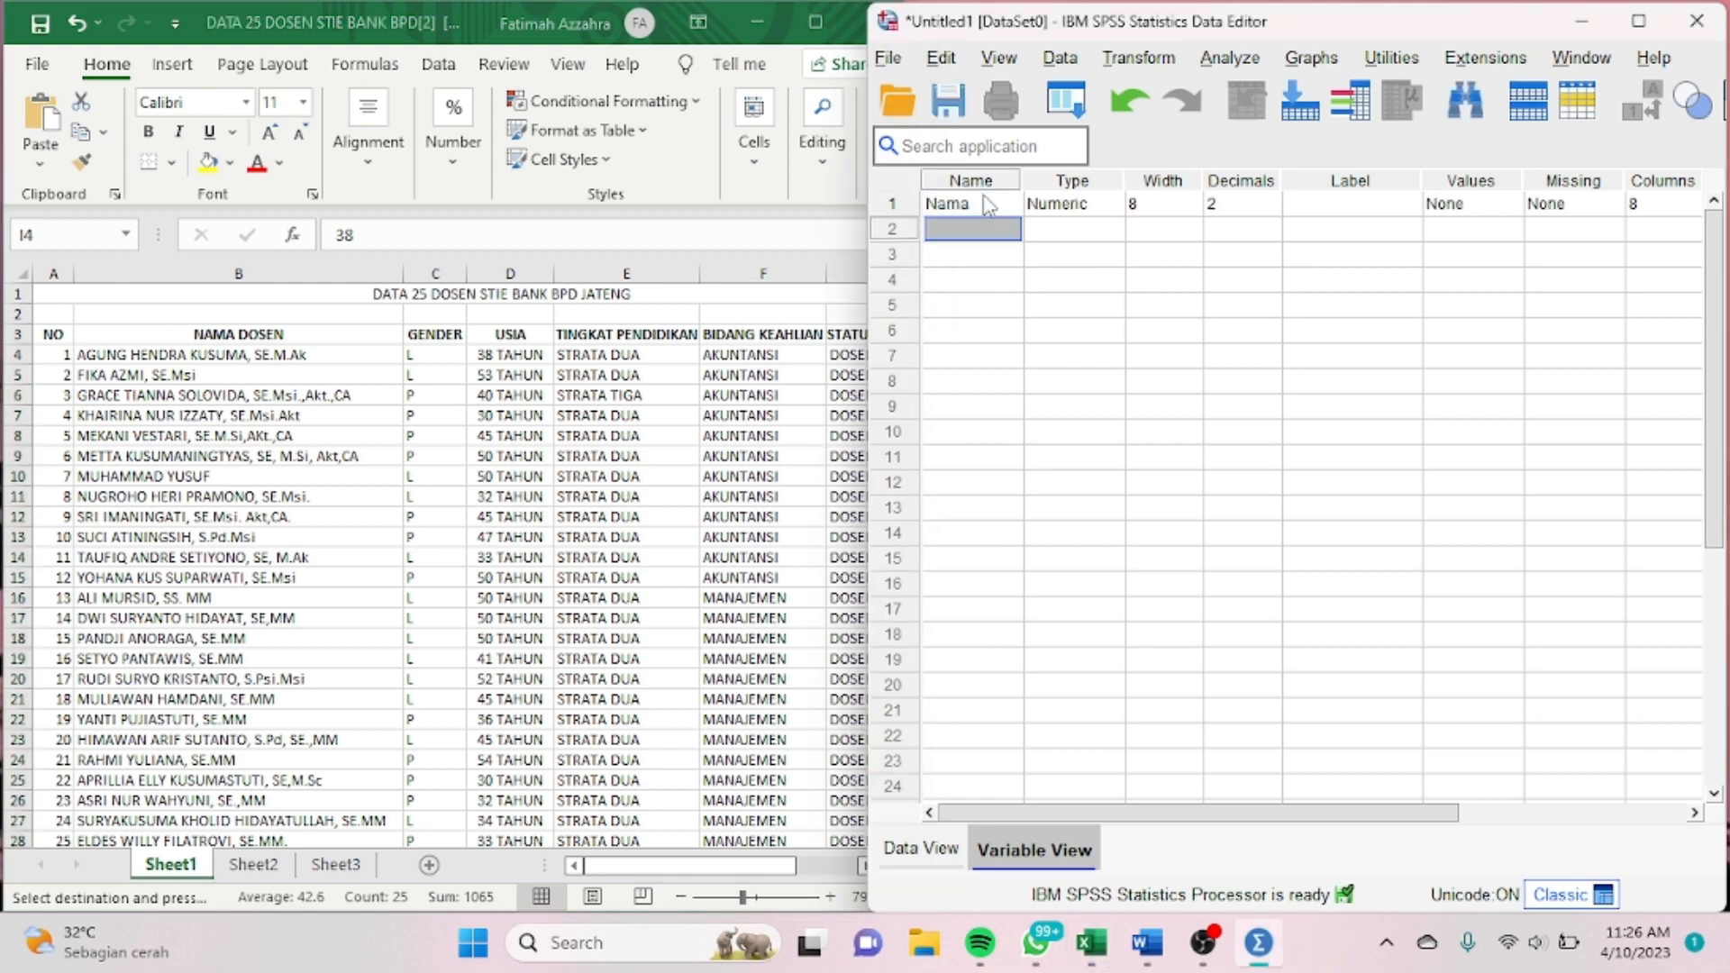
Step: Change the Nama variable's type to String and set its width to 20
left_click(1092, 204)
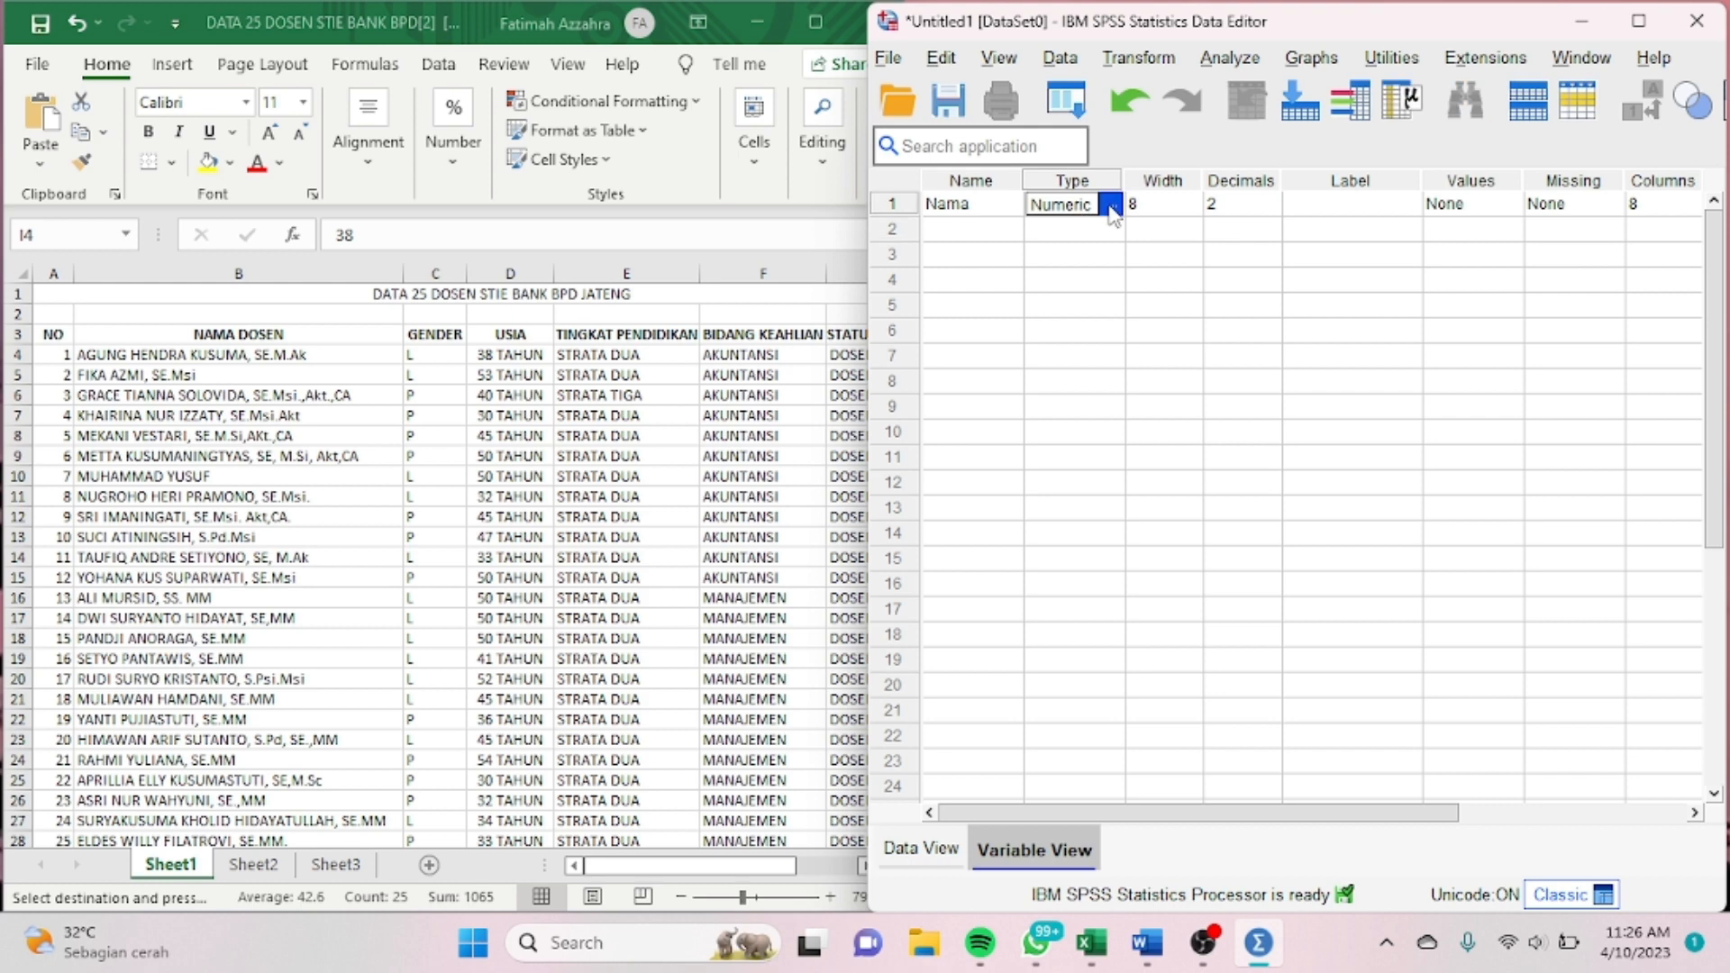
left_click(1111, 204)
left_click(1037, 510)
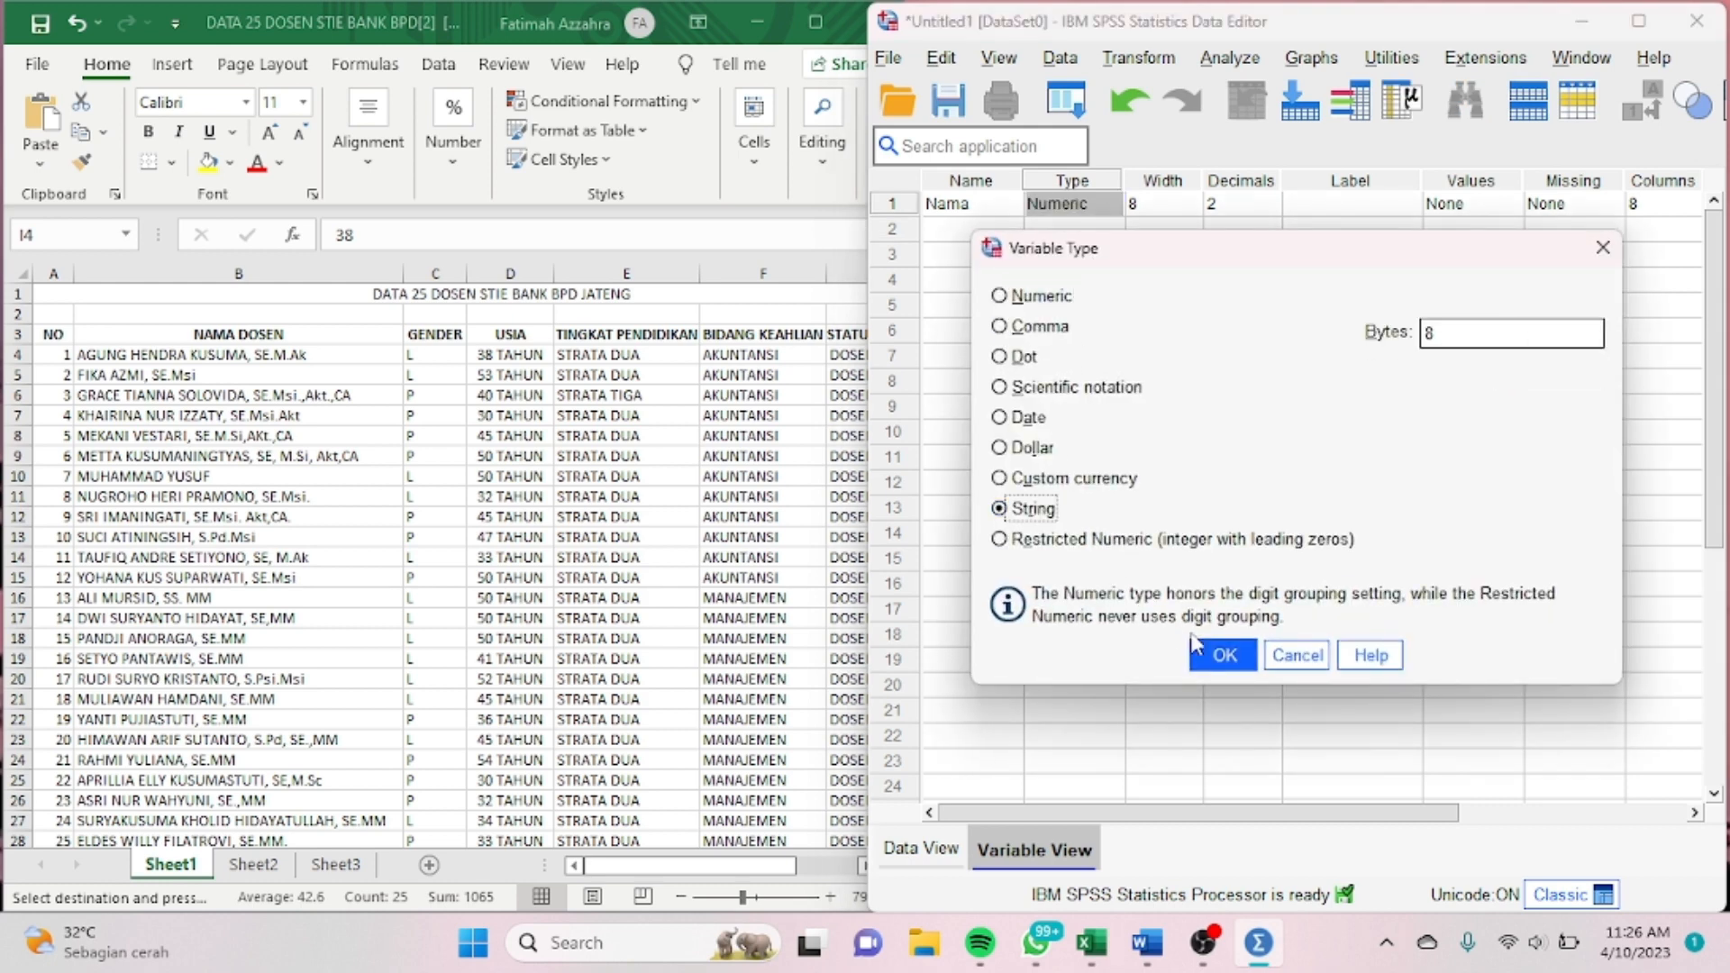
left_click(1220, 657)
left_click(1154, 206)
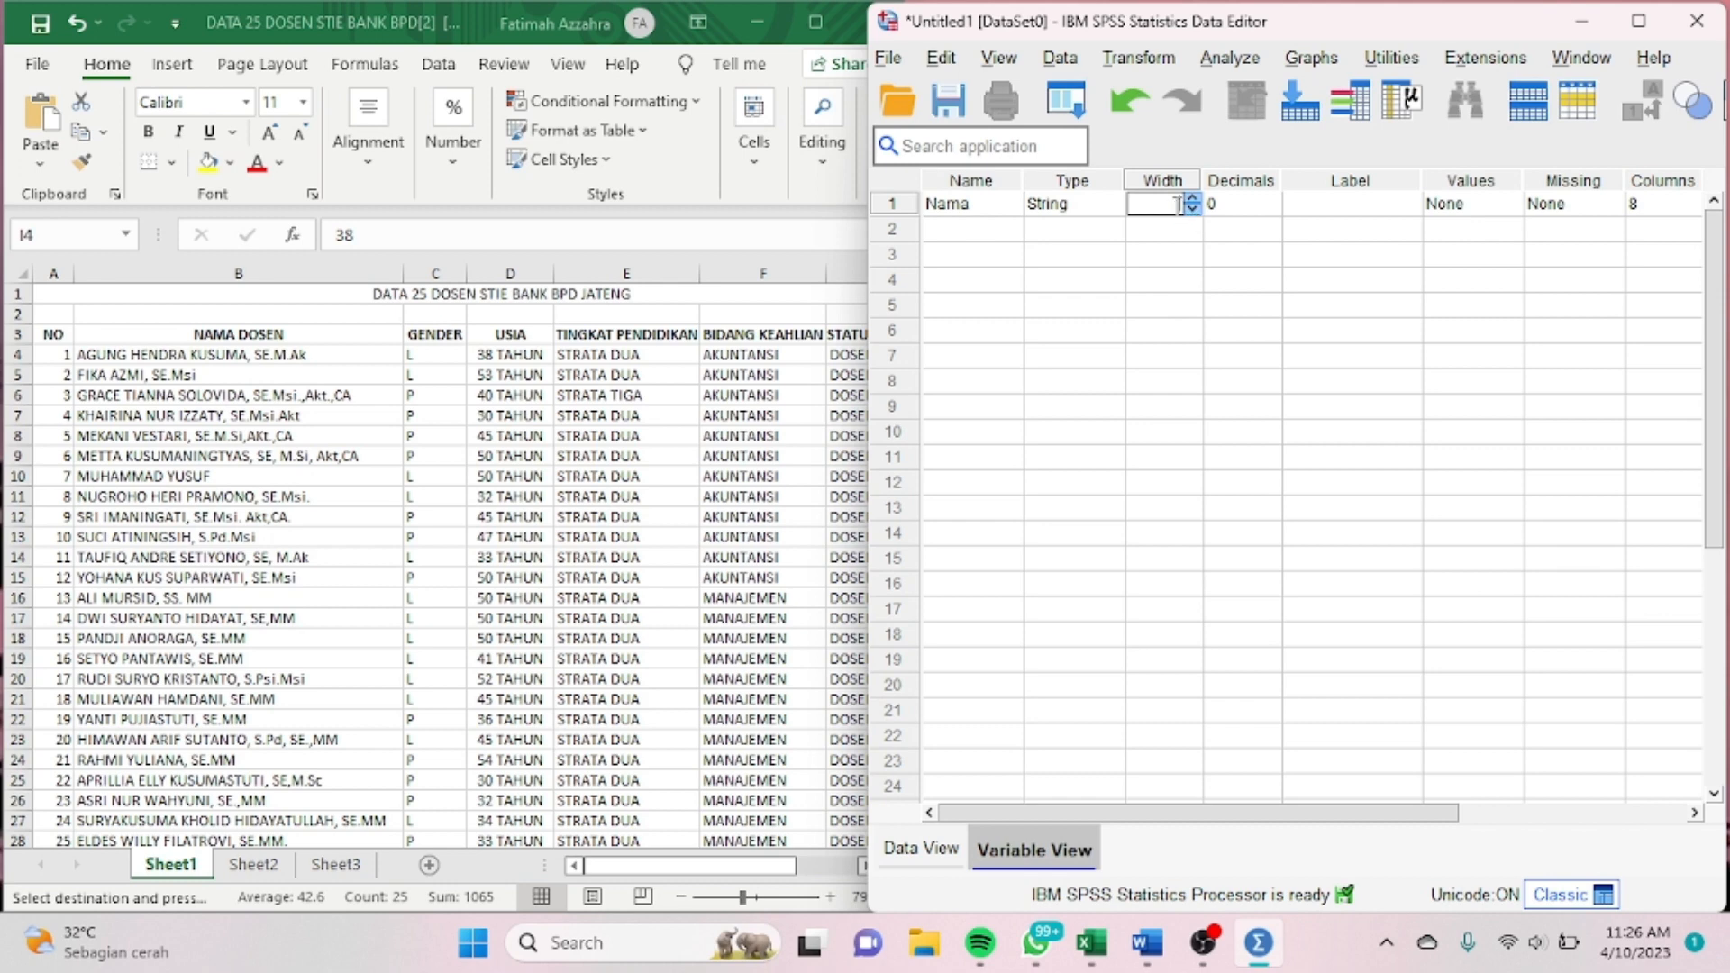
type("20")
left_click(1265, 215)
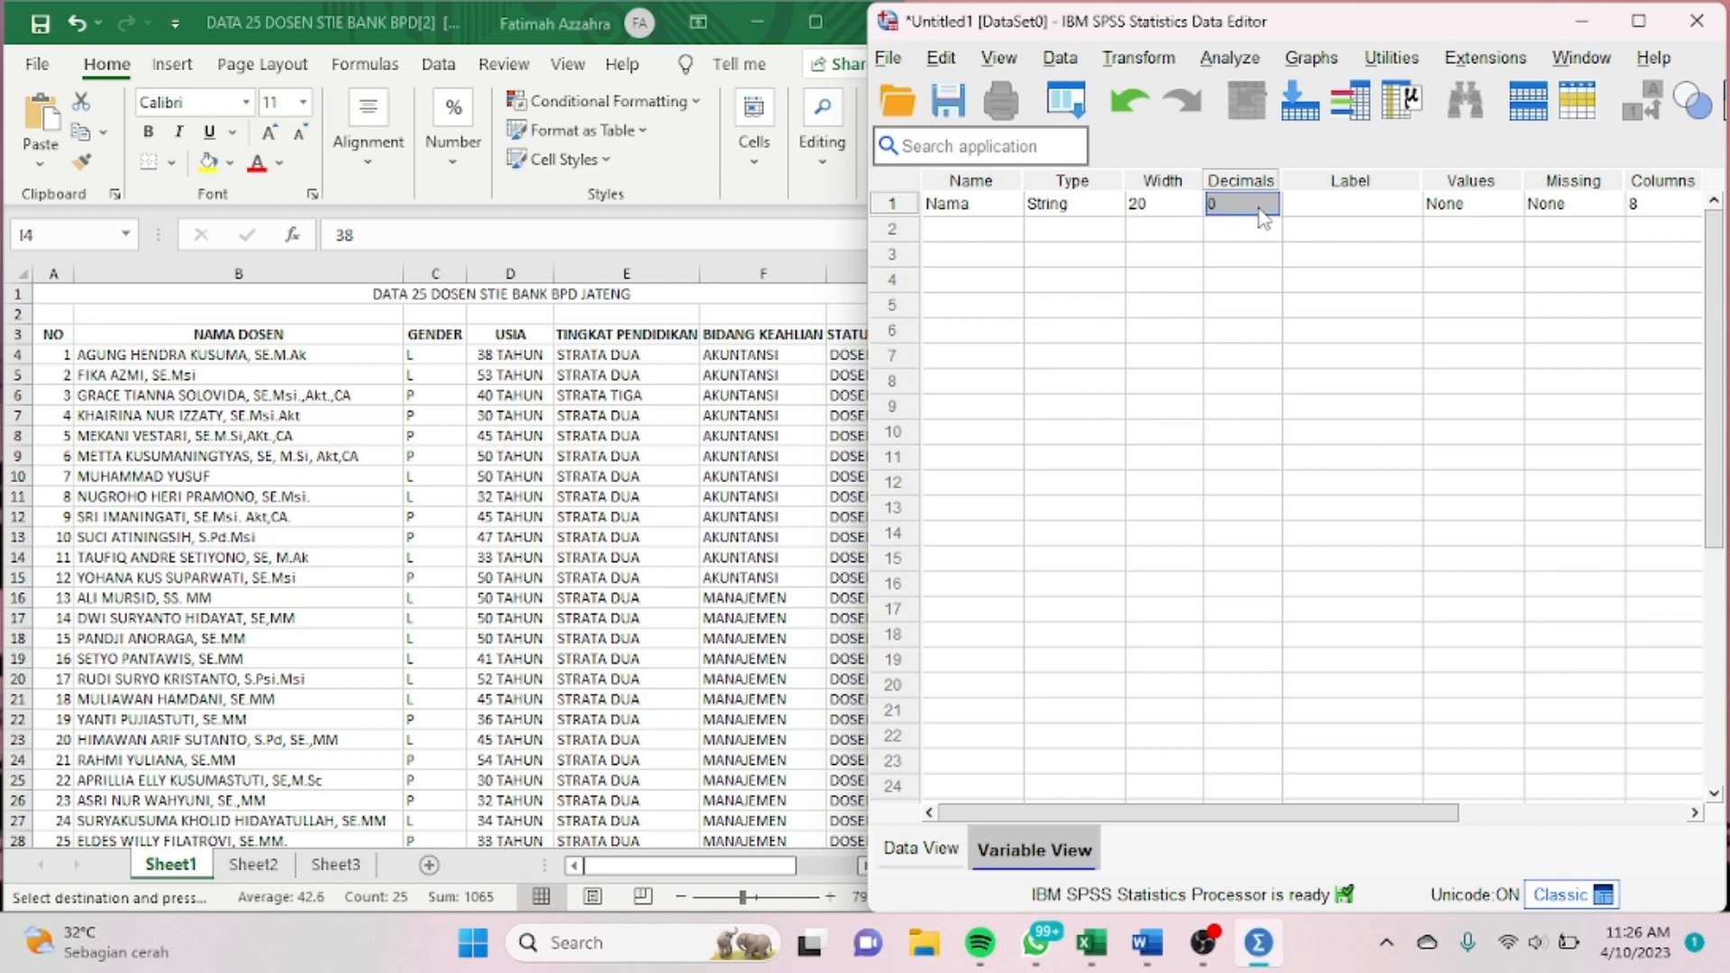
Step: Label the Nama variable "Nama Dosen" and set its column width to 20
left_click(1305, 204)
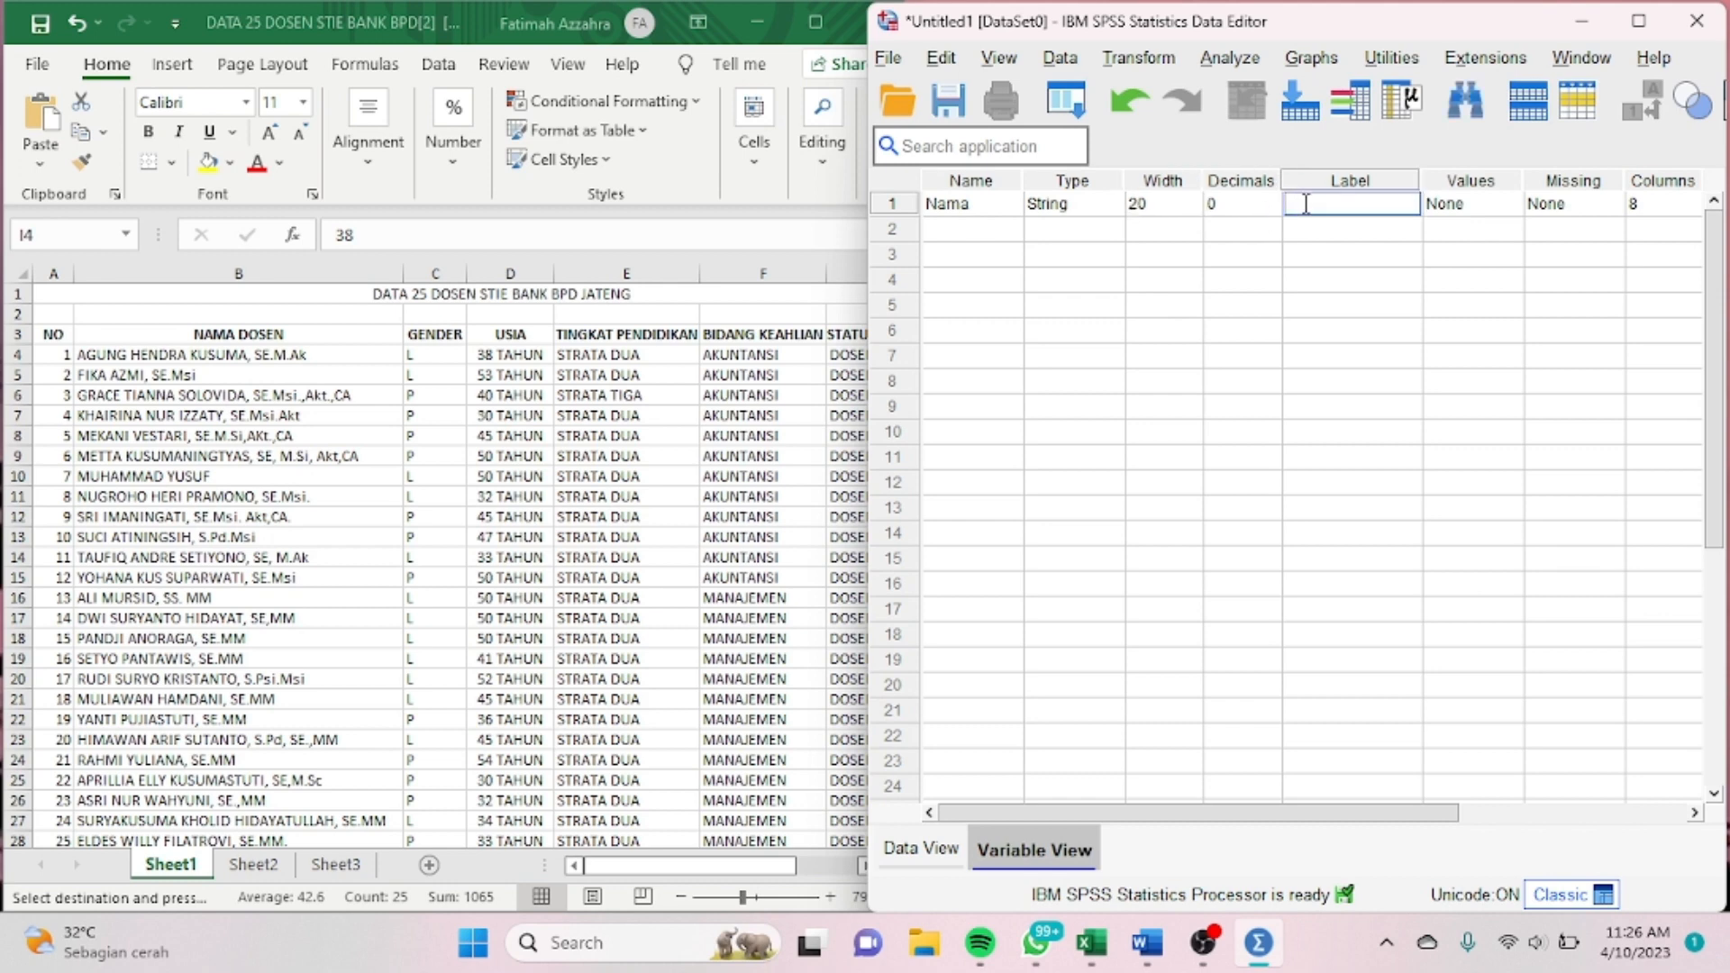
type("Nama")
key("BackSpace")
key("BackSpace")
type("ama Dosen")
left_click(1635, 206)
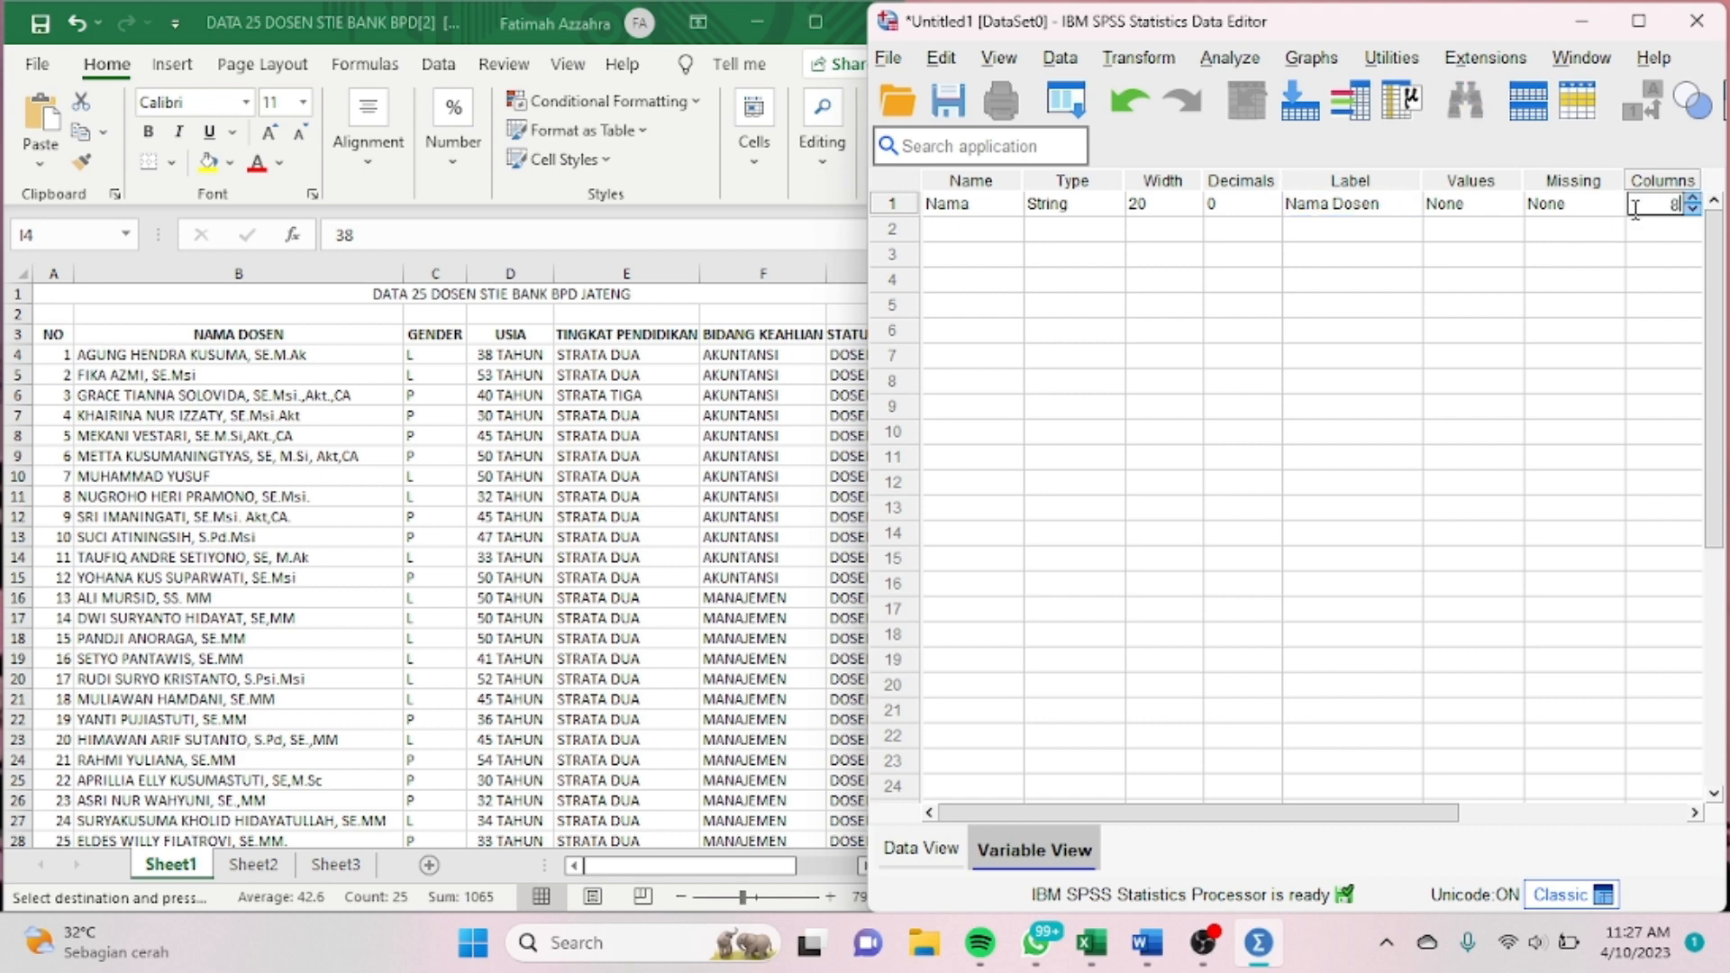
type("20")
left_click_drag(1430, 808, 1667, 970)
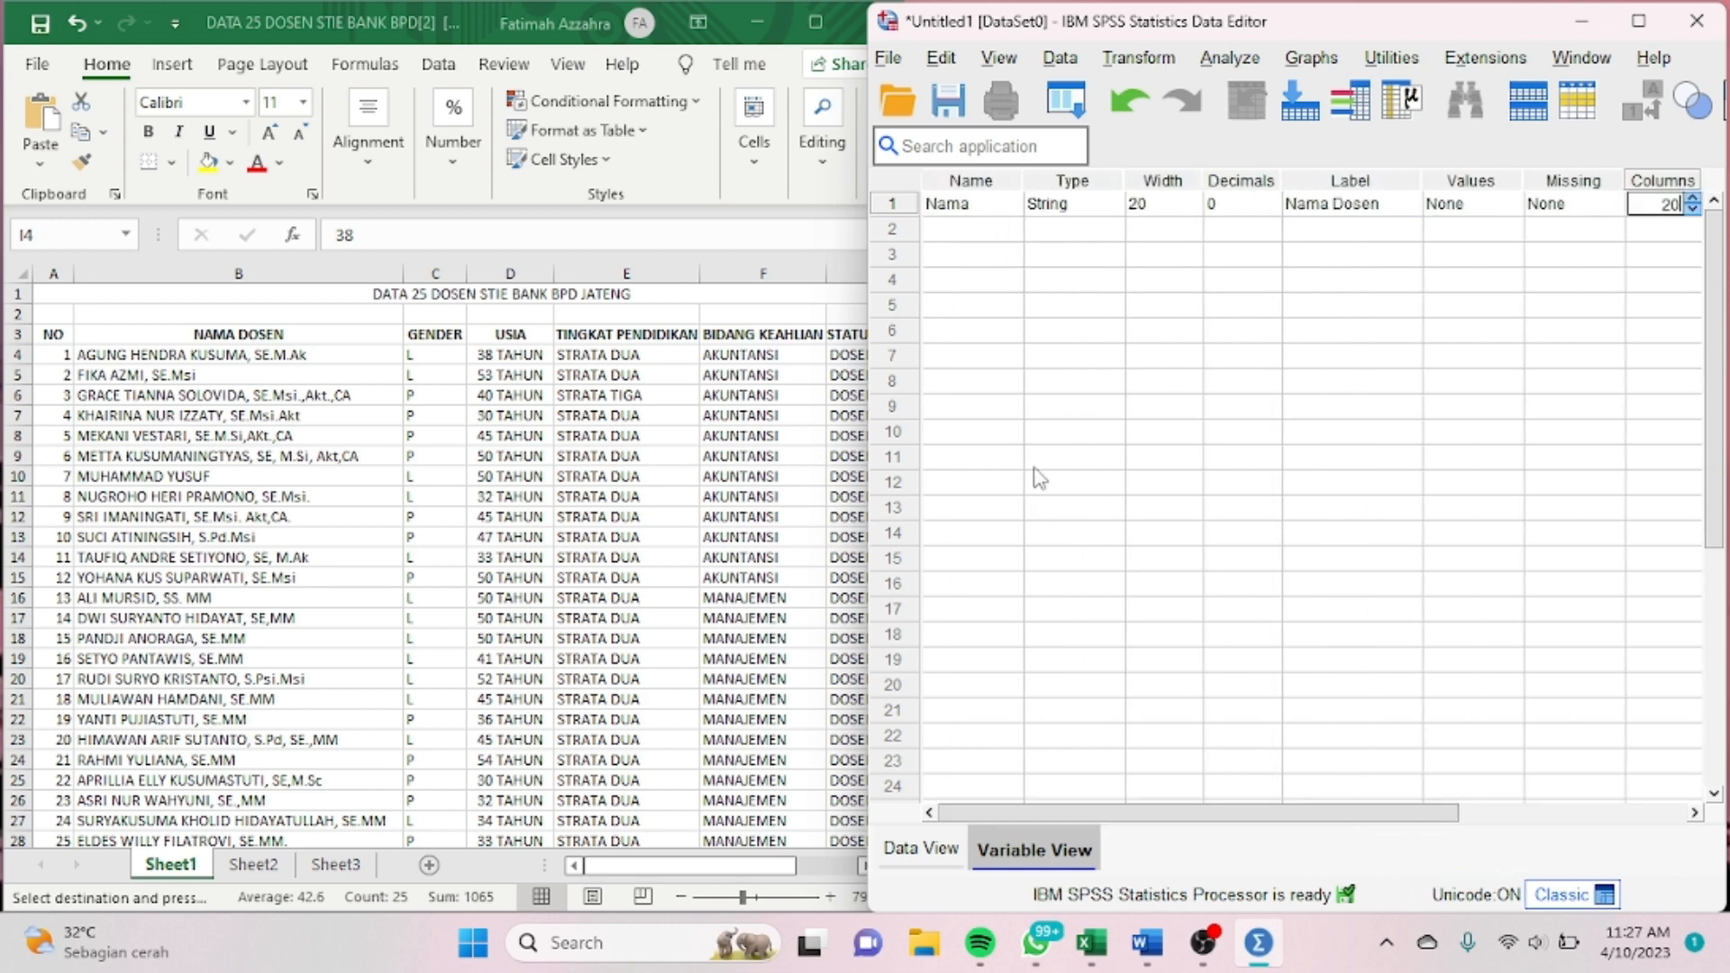
Step: Add a second variable named Gender and set its type to String
left_click(975, 232)
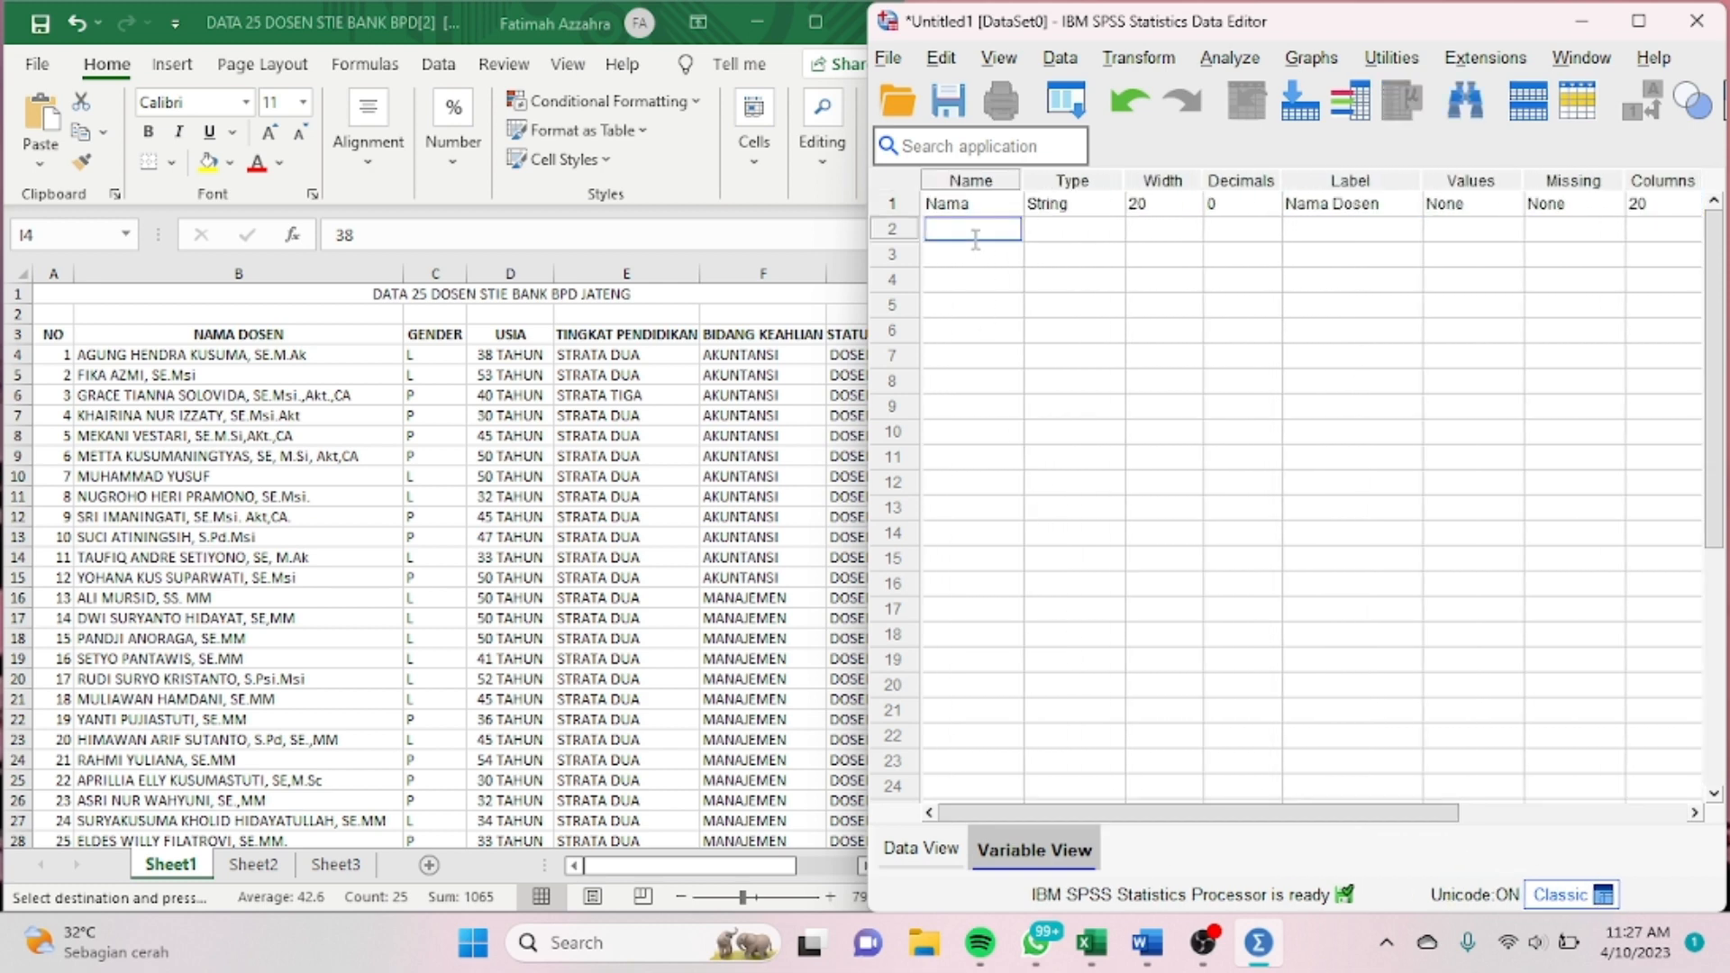
type("Gender")
left_click(1046, 236)
left_click(1113, 233)
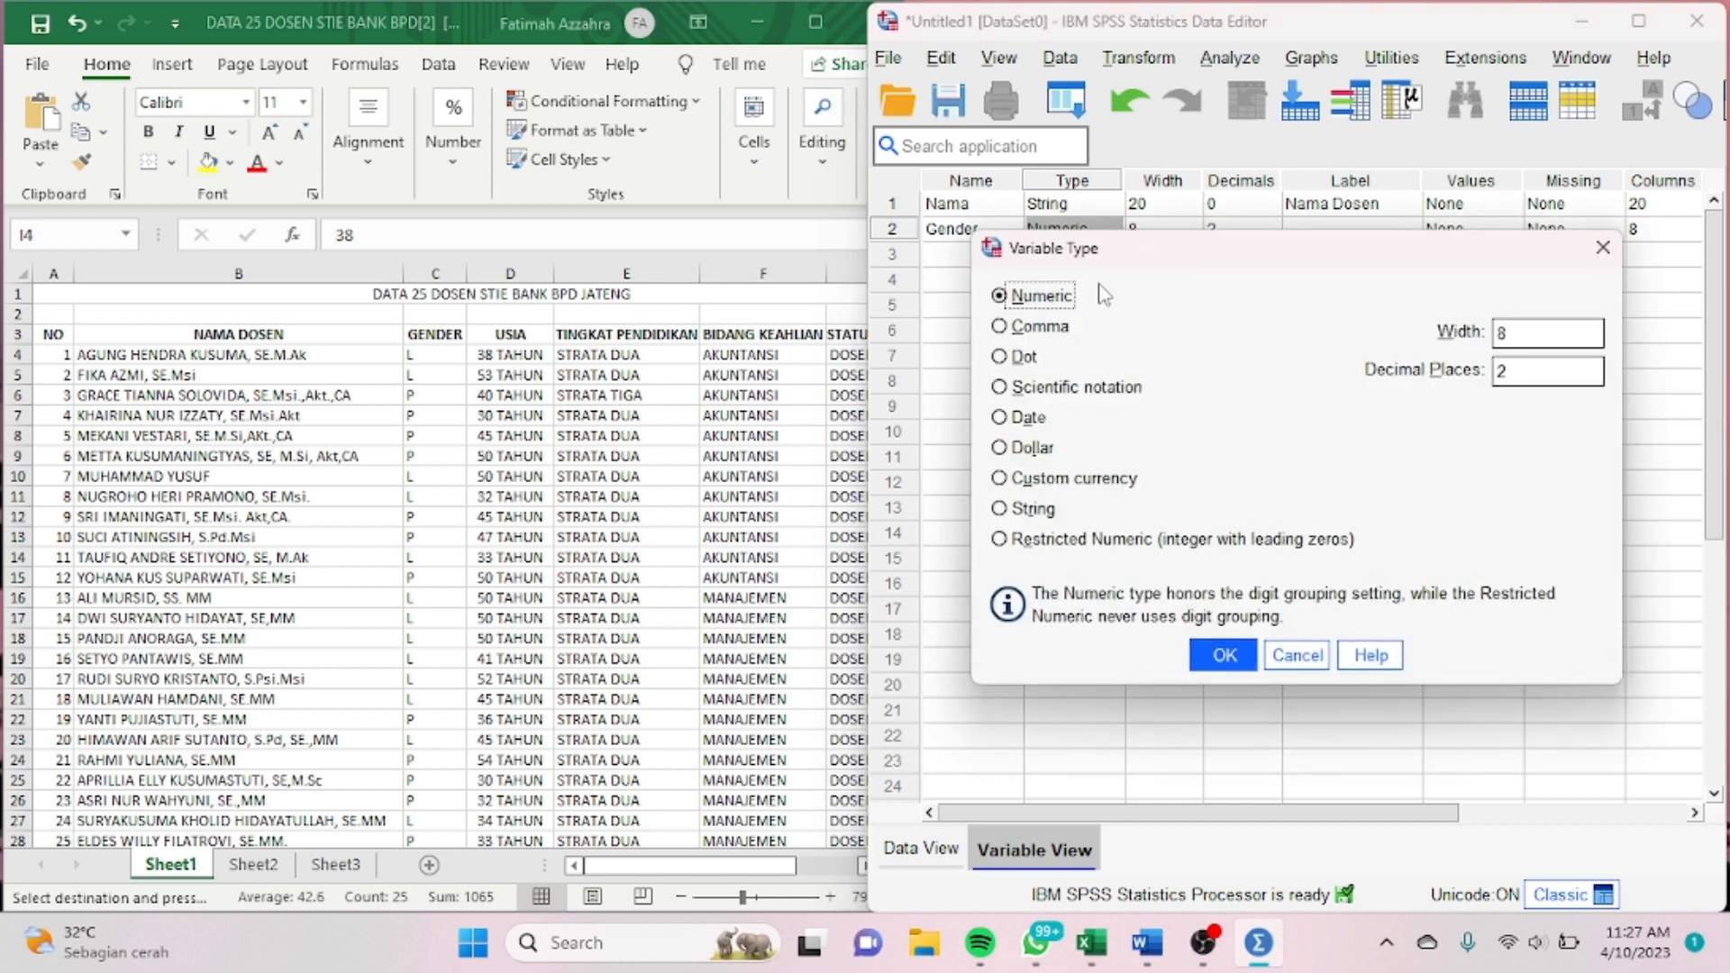
left_click(1035, 509)
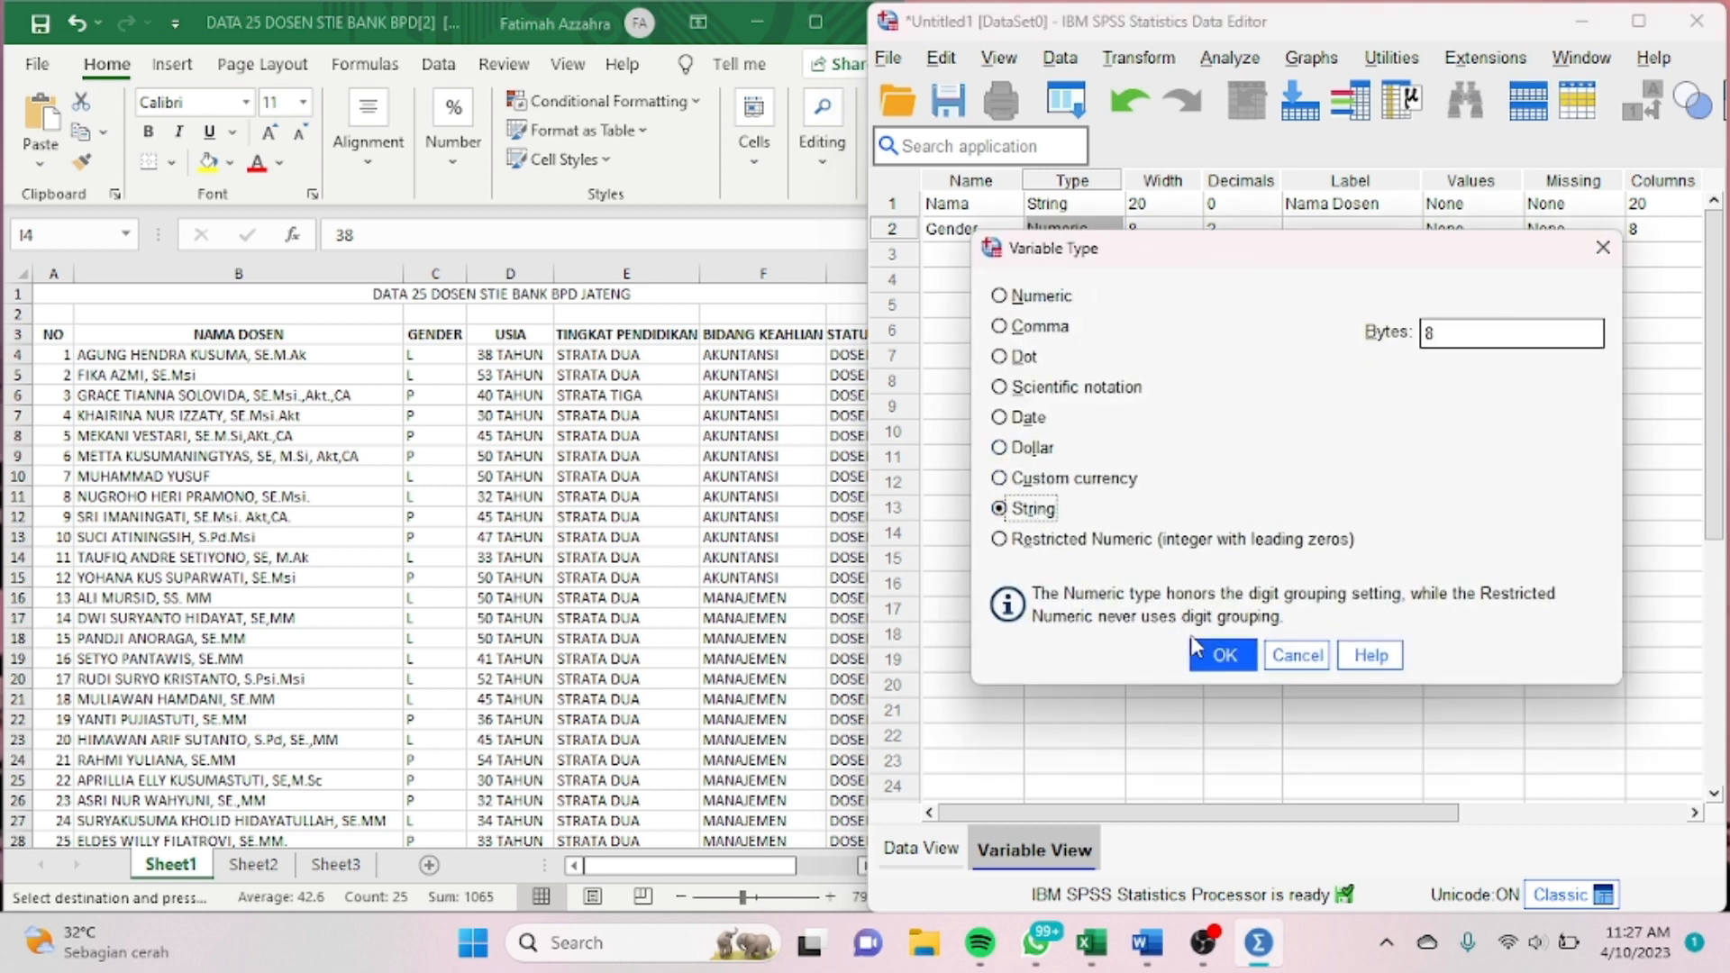
left_click(1221, 655)
Step: Set the Gender variable's width and column width to 10 and label it "Jenis Kelamin"
left_click(1139, 231)
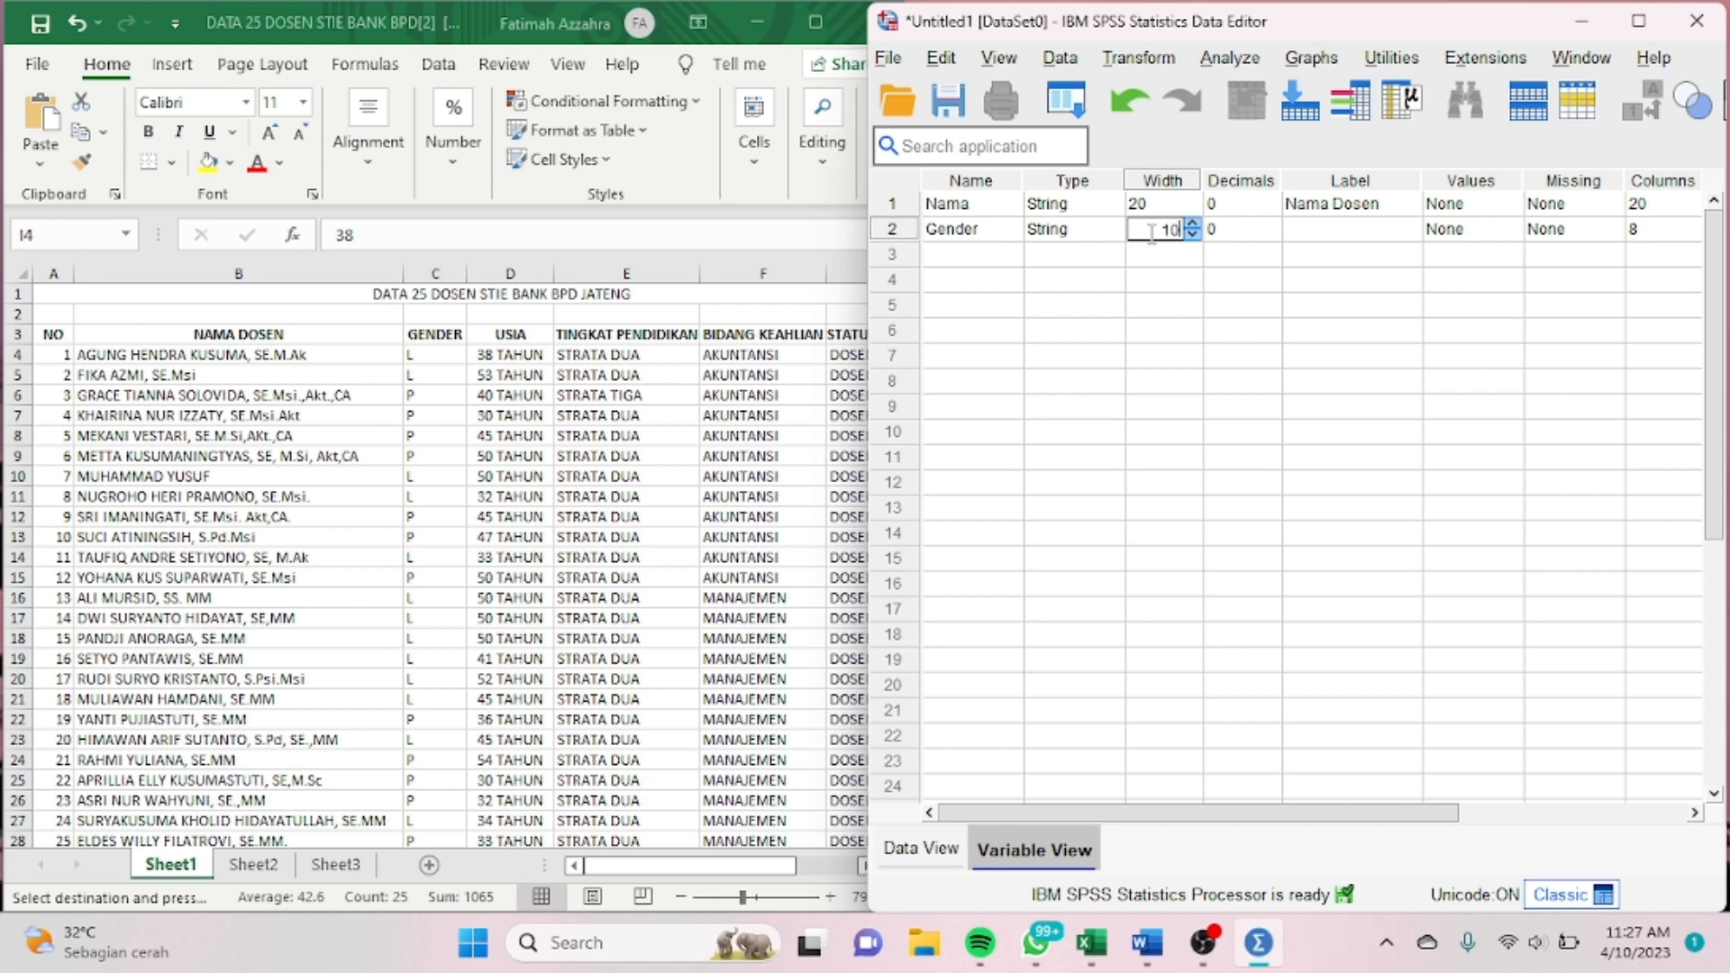
type("10")
left_click(1336, 229)
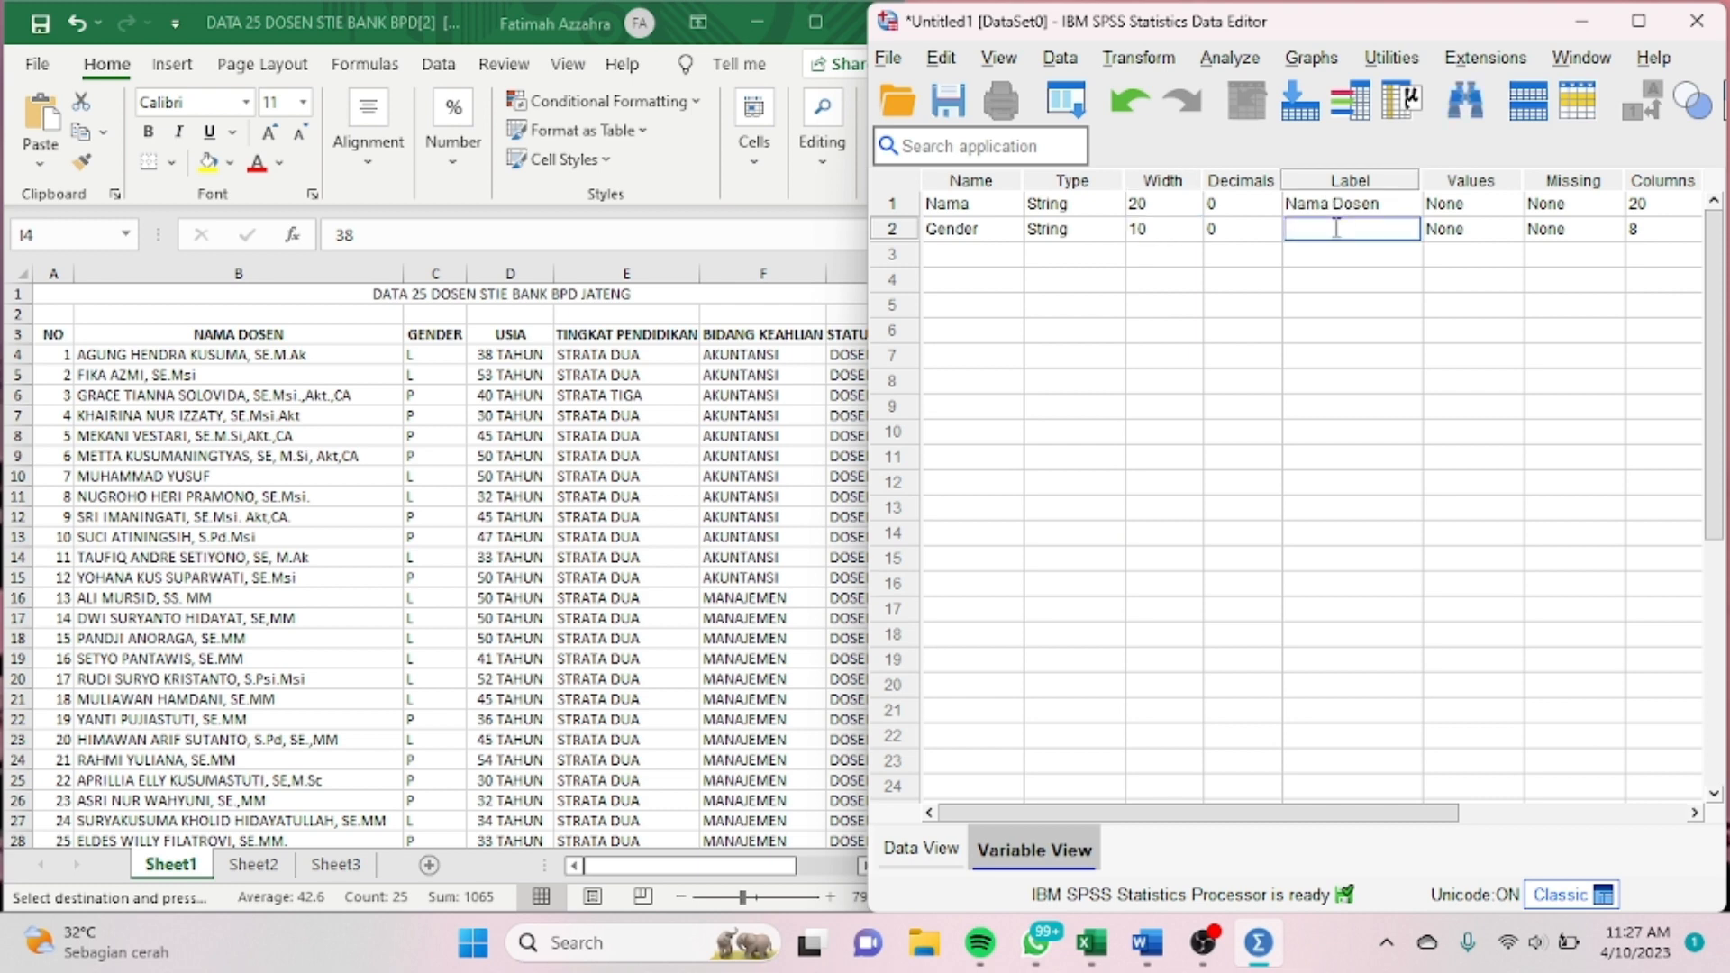
type("Jenis Kelamin")
left_click(1675, 227)
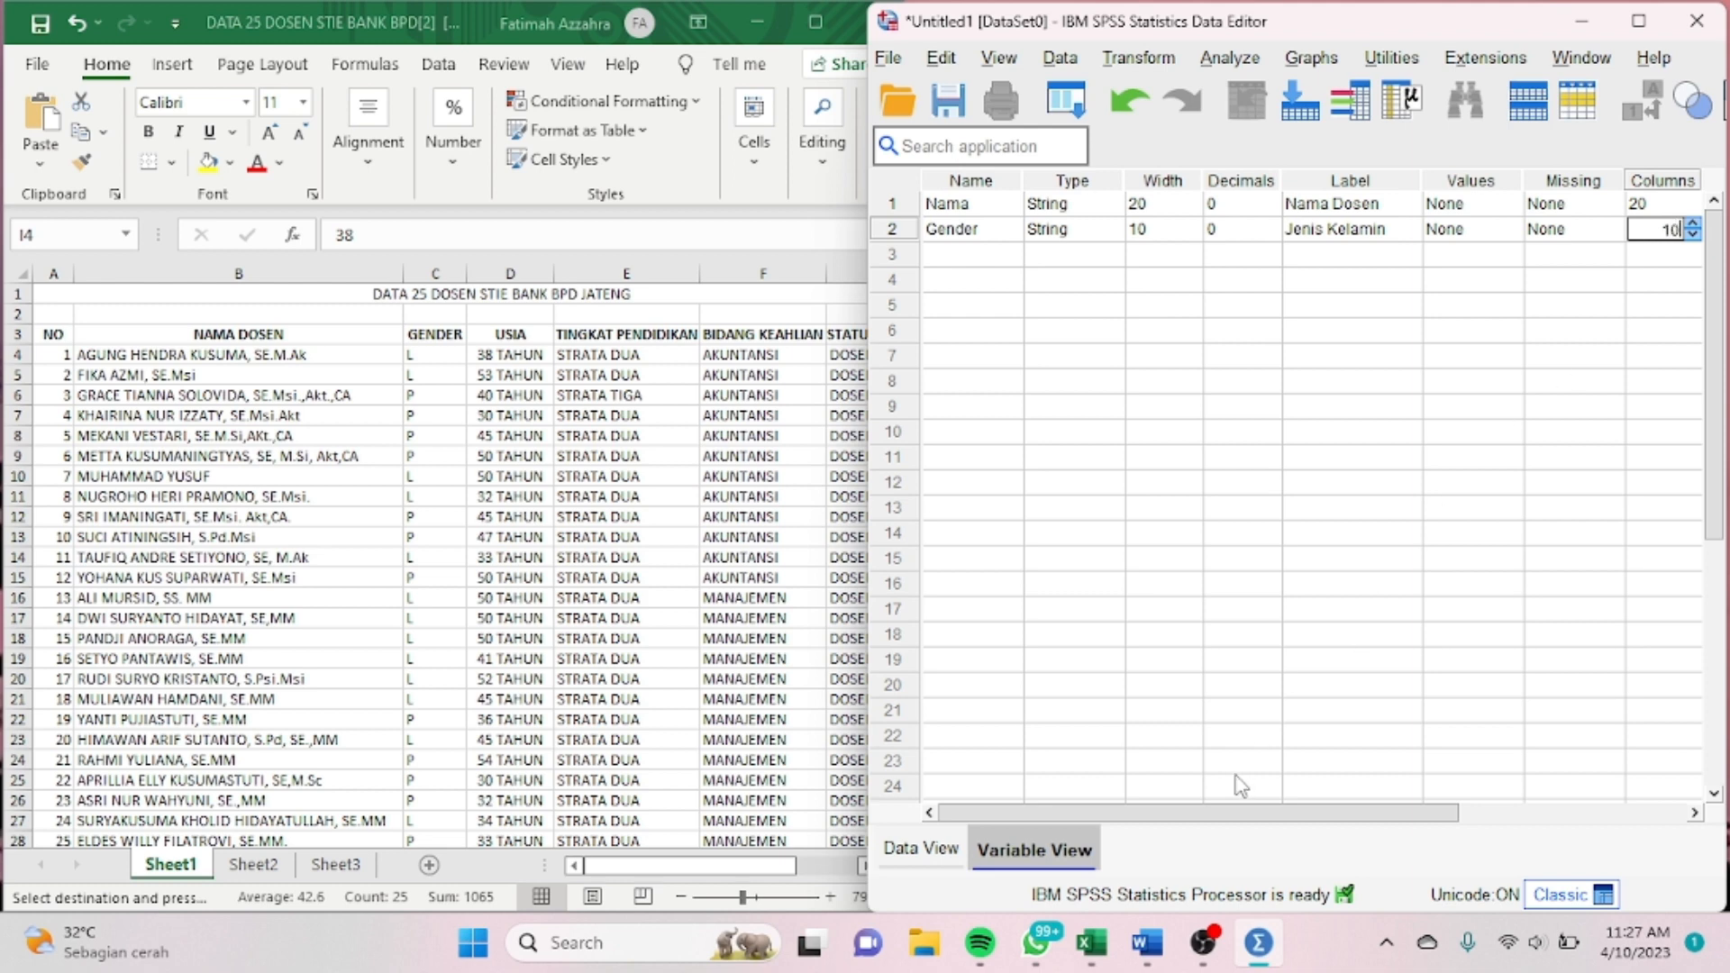
Step: Open the value labels of the Gender variable and add value 1 with the label L
left_click_drag(1223, 820, 1371, 797)
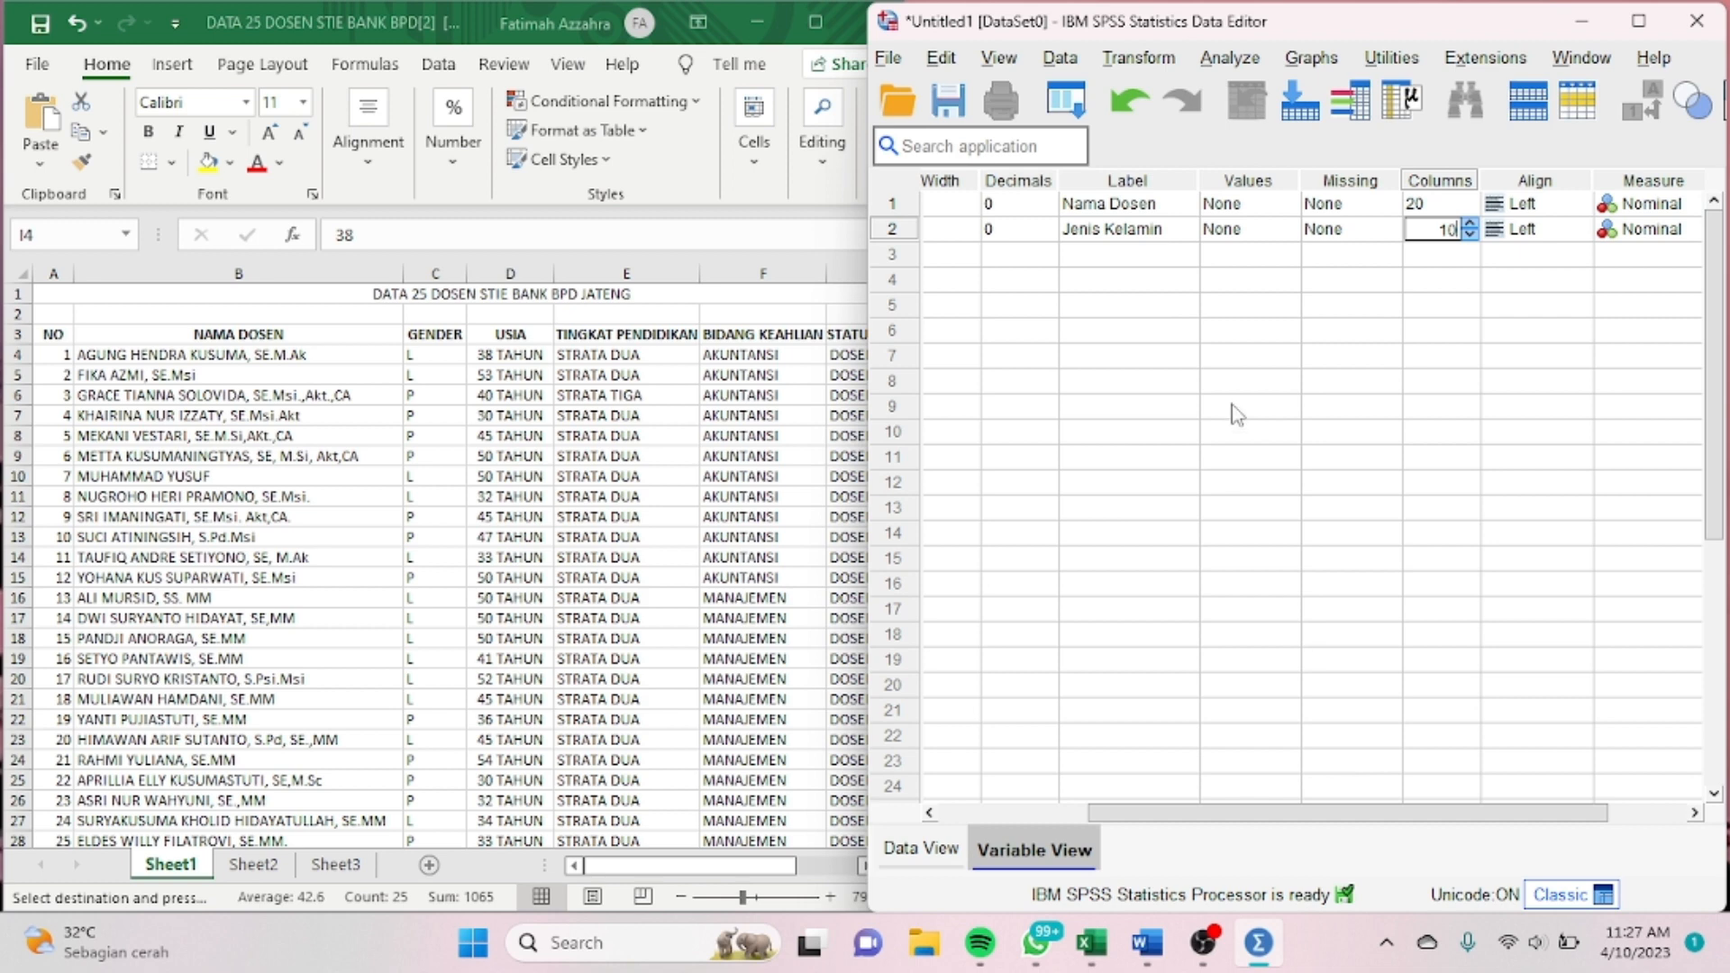
left_click(1282, 228)
left_click(1287, 230)
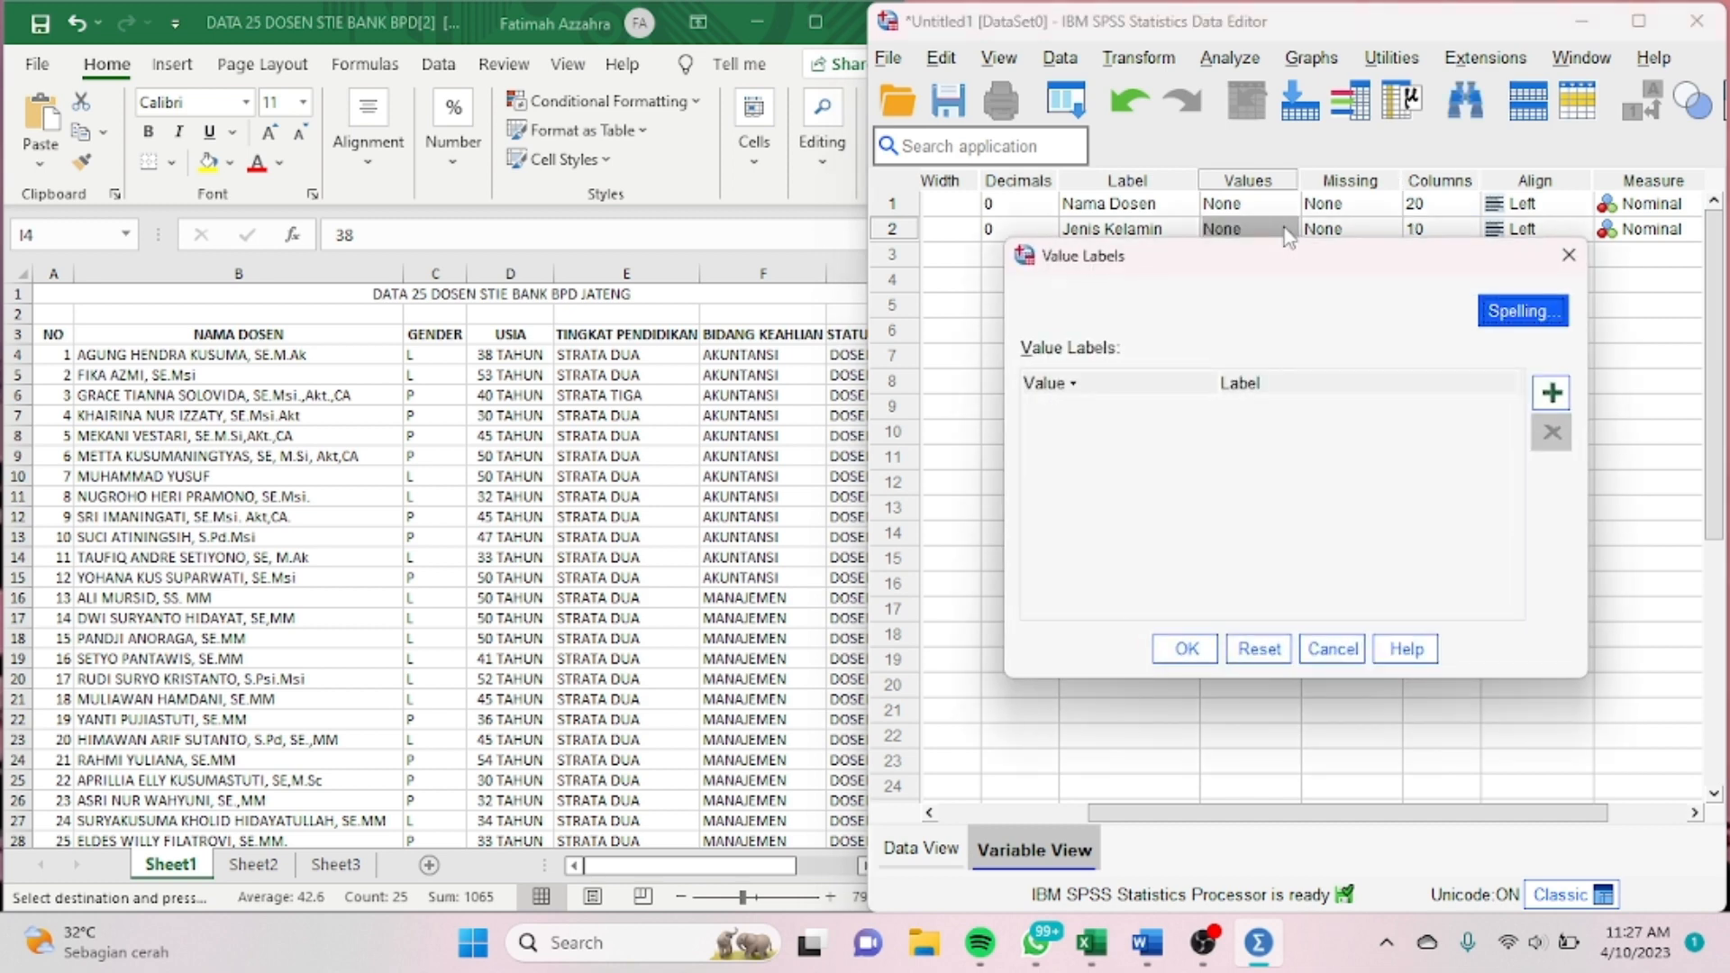
left_click(1551, 392)
left_click(1151, 406)
type("1")
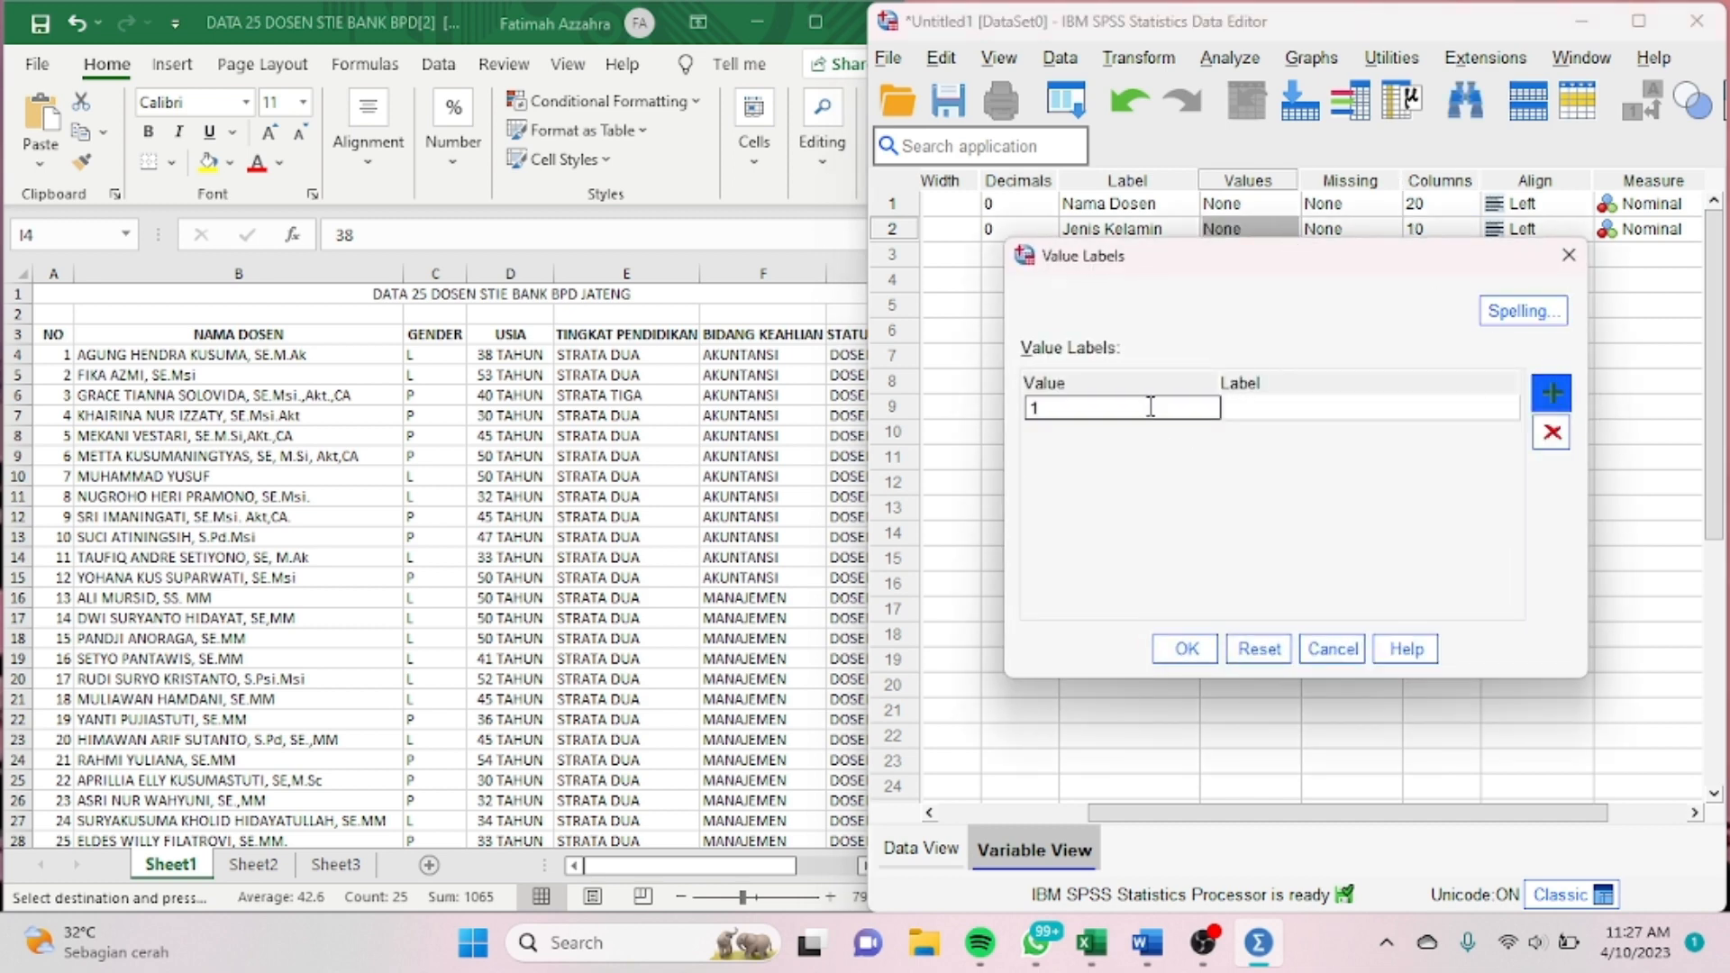
key("Tab")
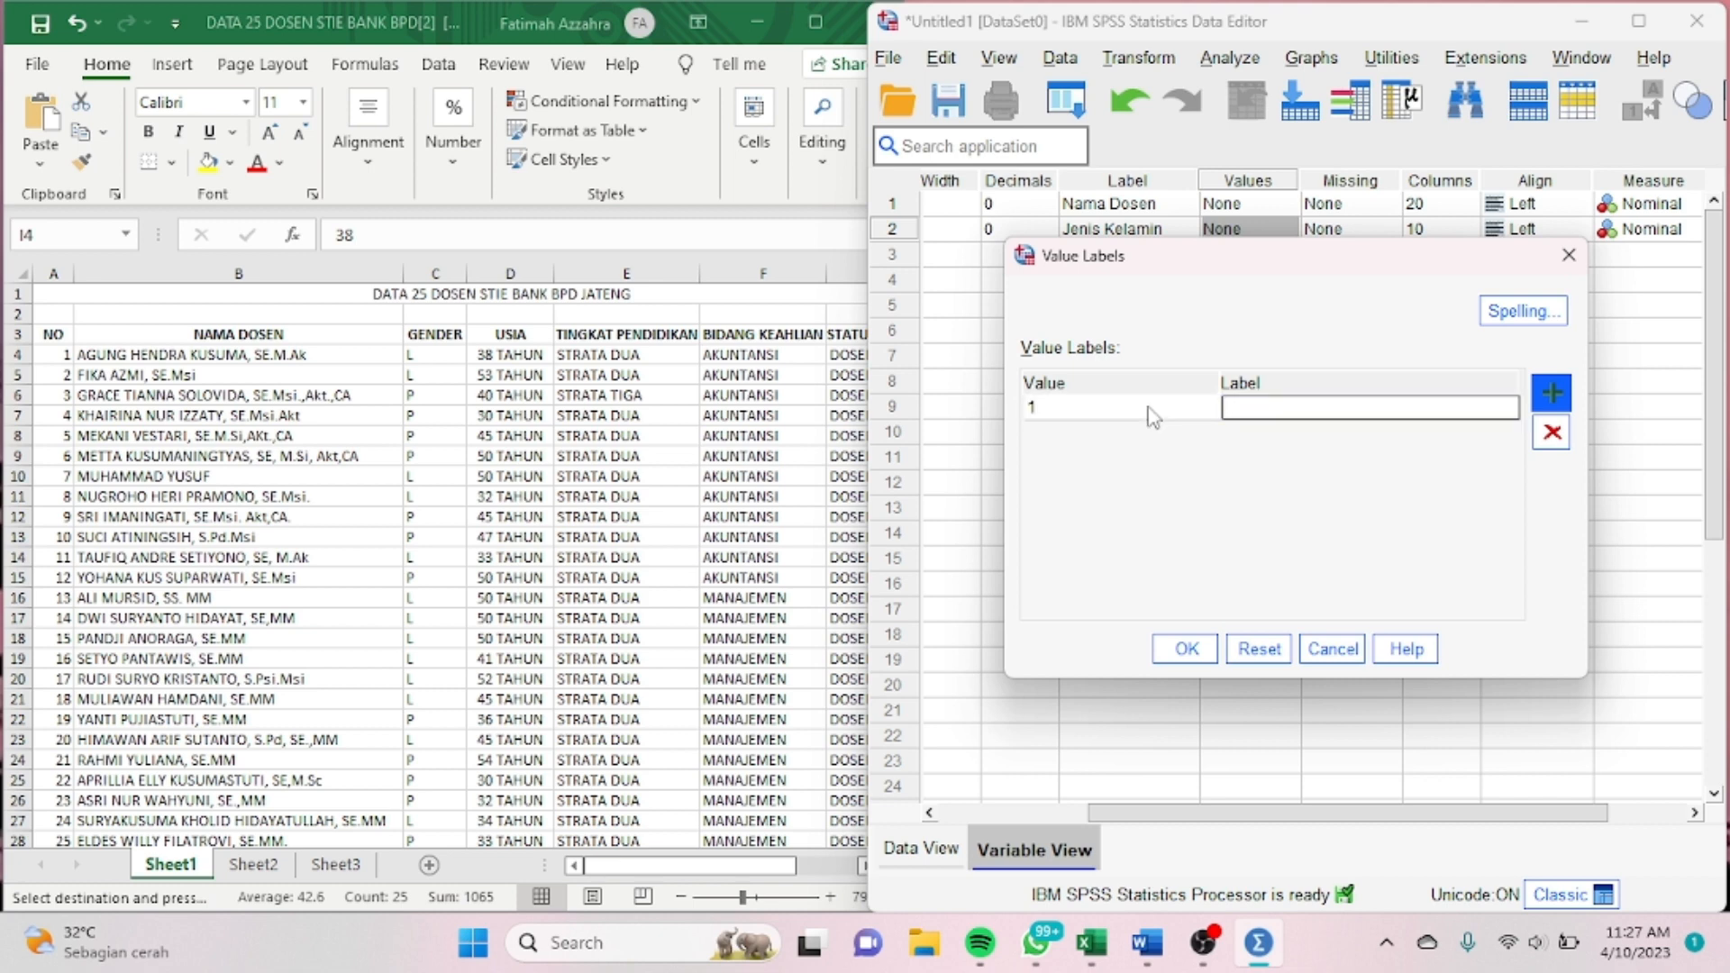
key("Return")
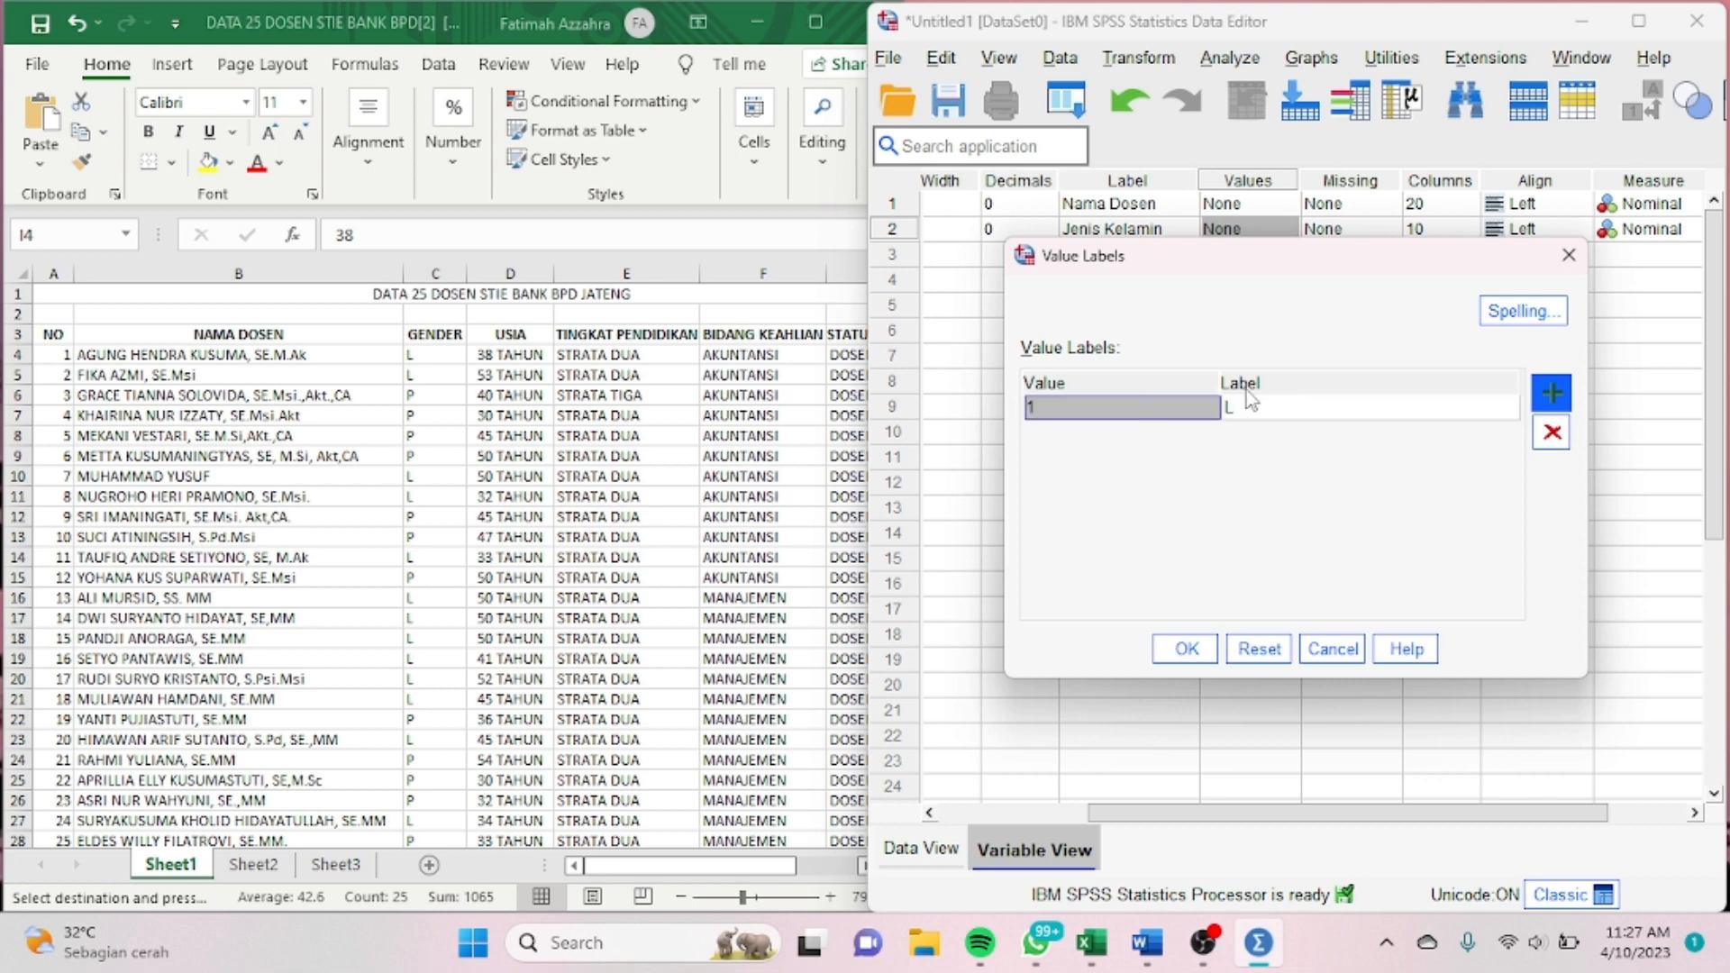
Step: Add value 2 with the label Perempuan to Gender's value labels and apply them
left_click(1551, 405)
type("2")
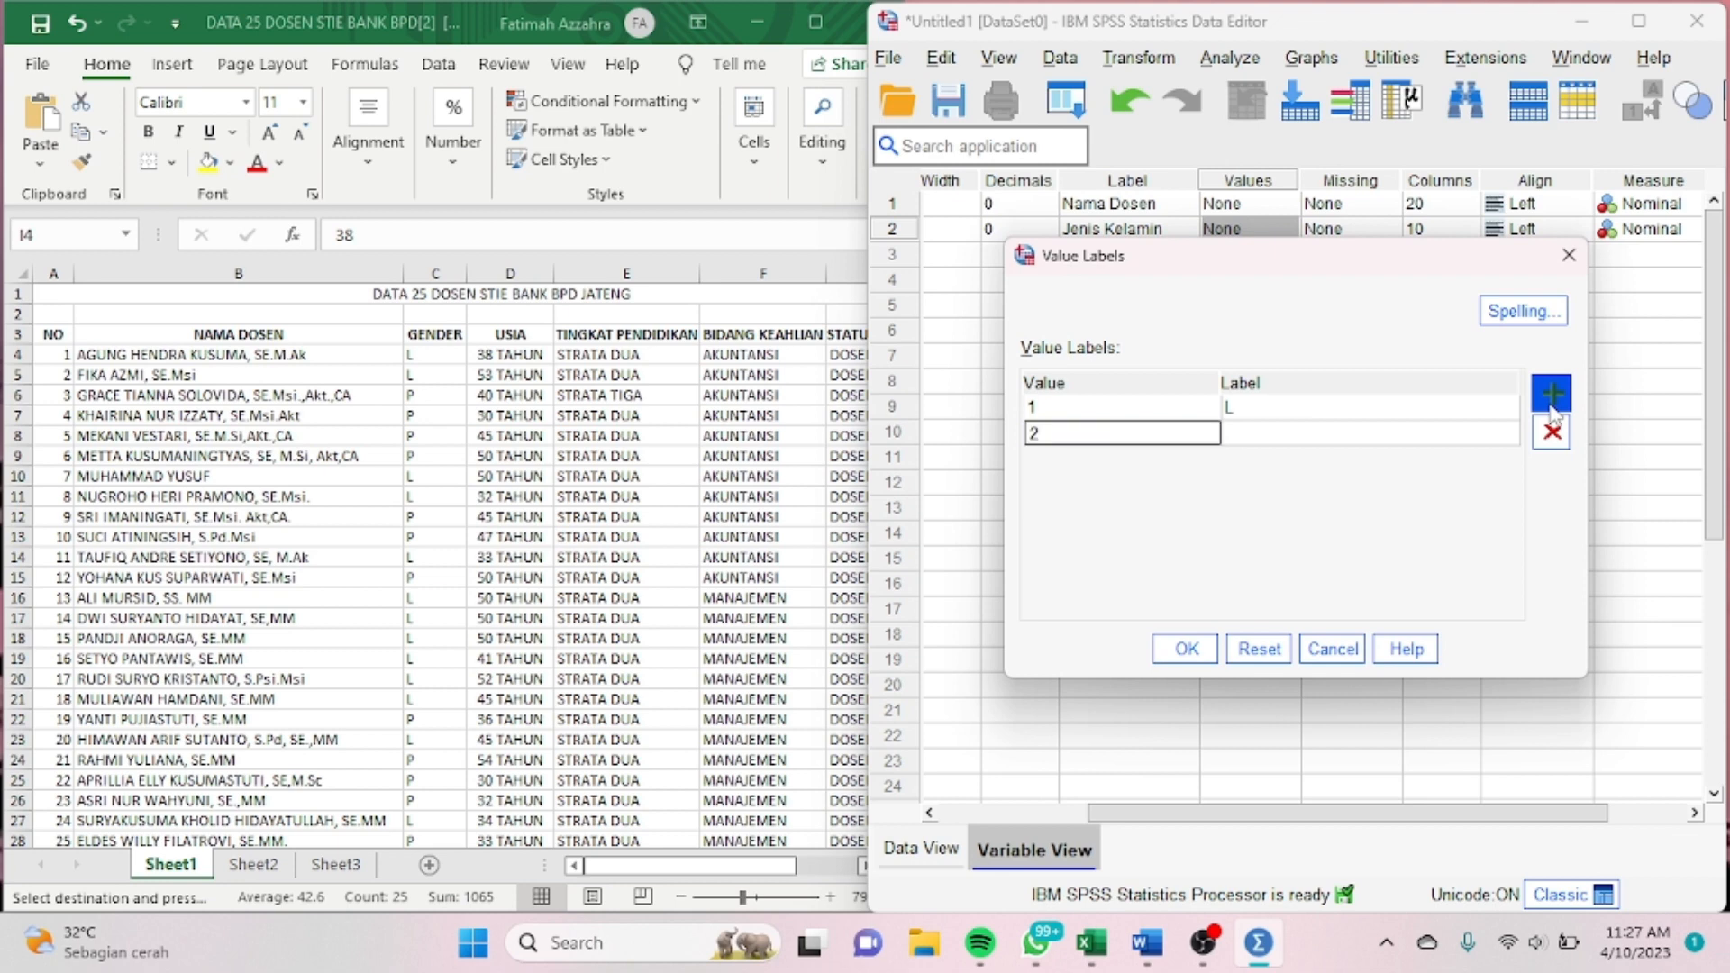
key("Tab")
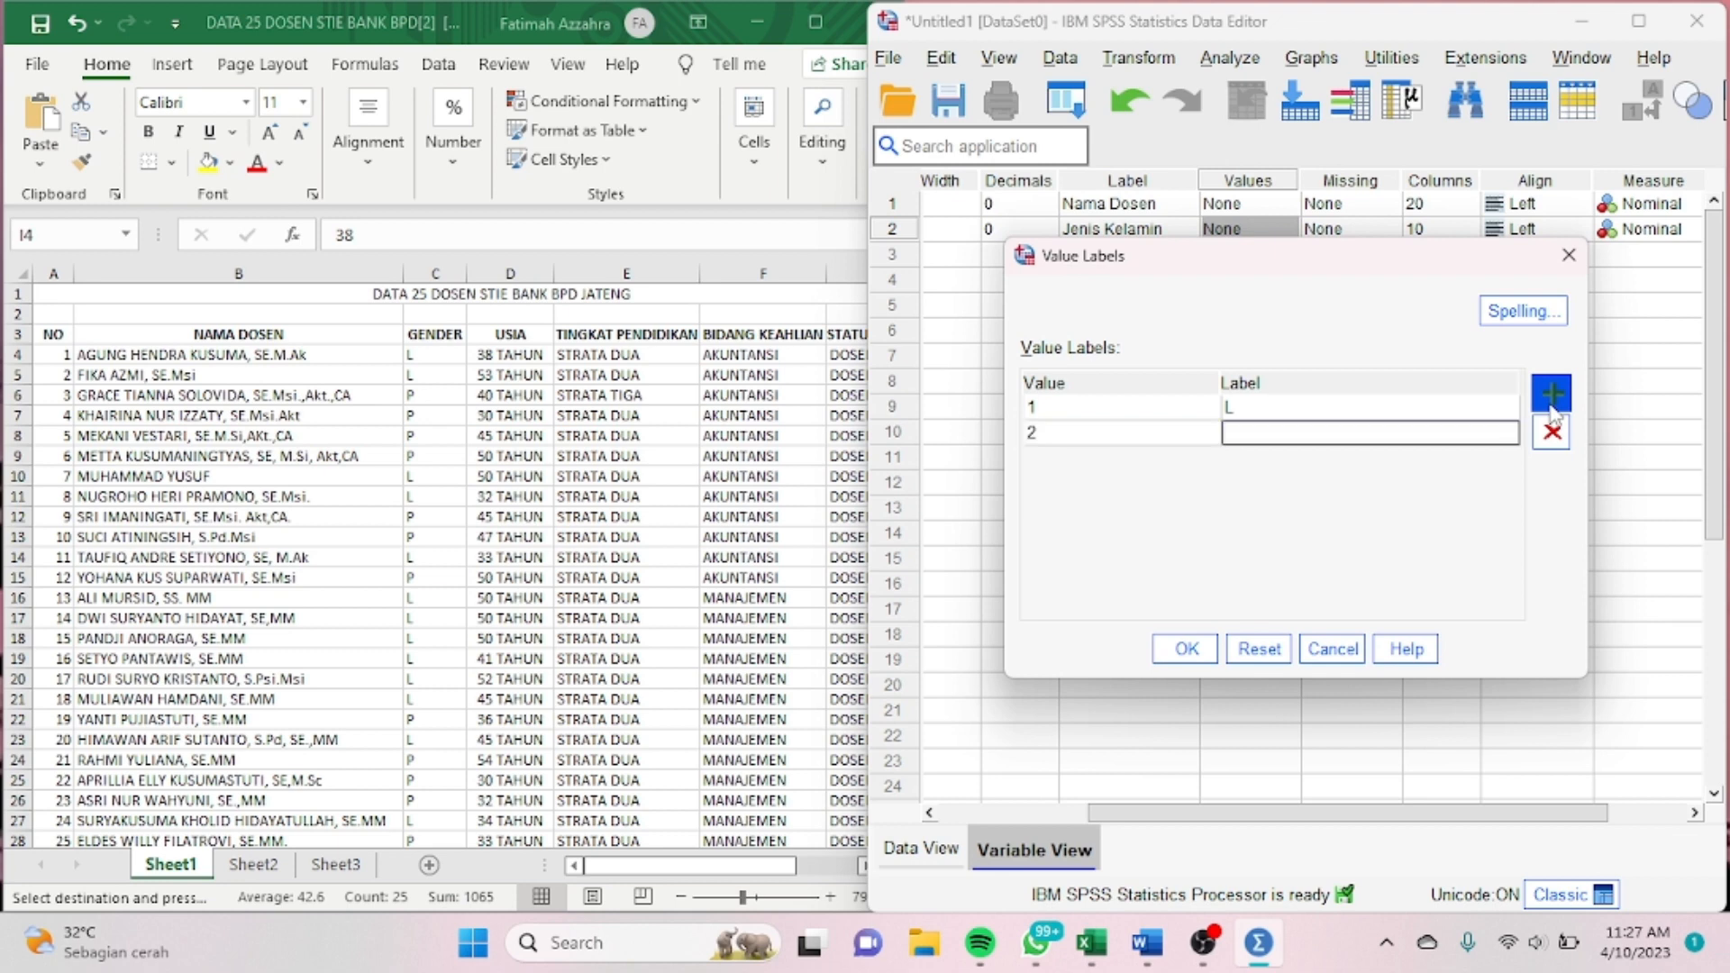
type("Perempuan")
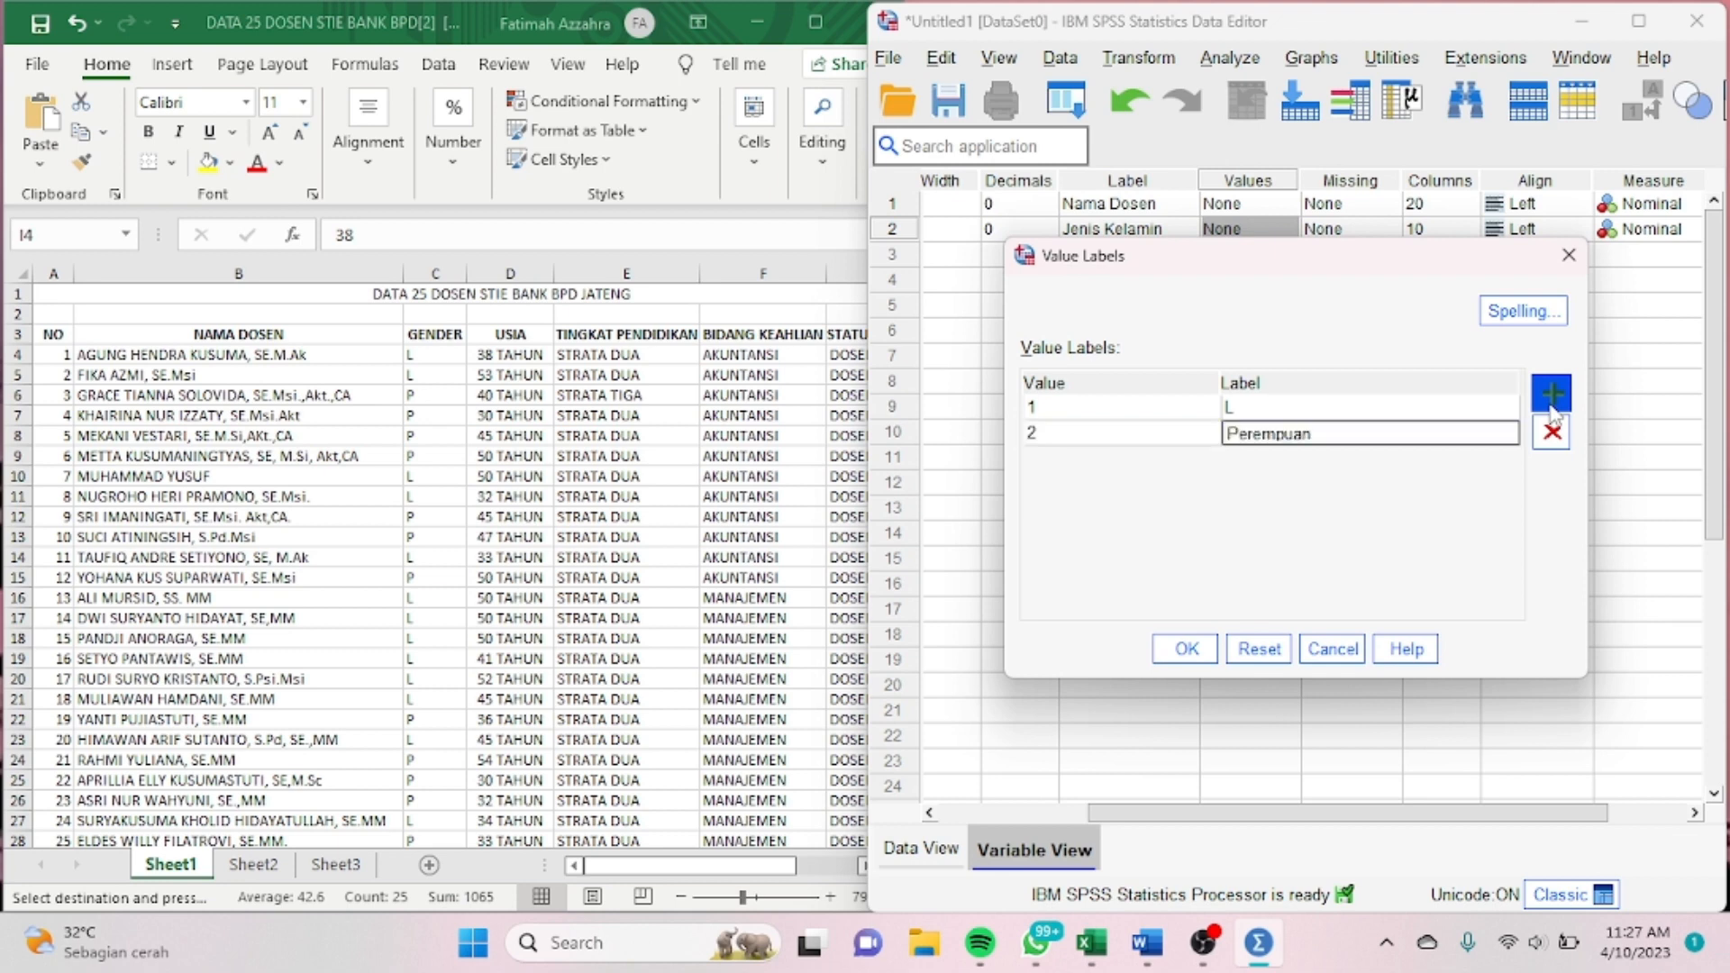
left_click(1191, 649)
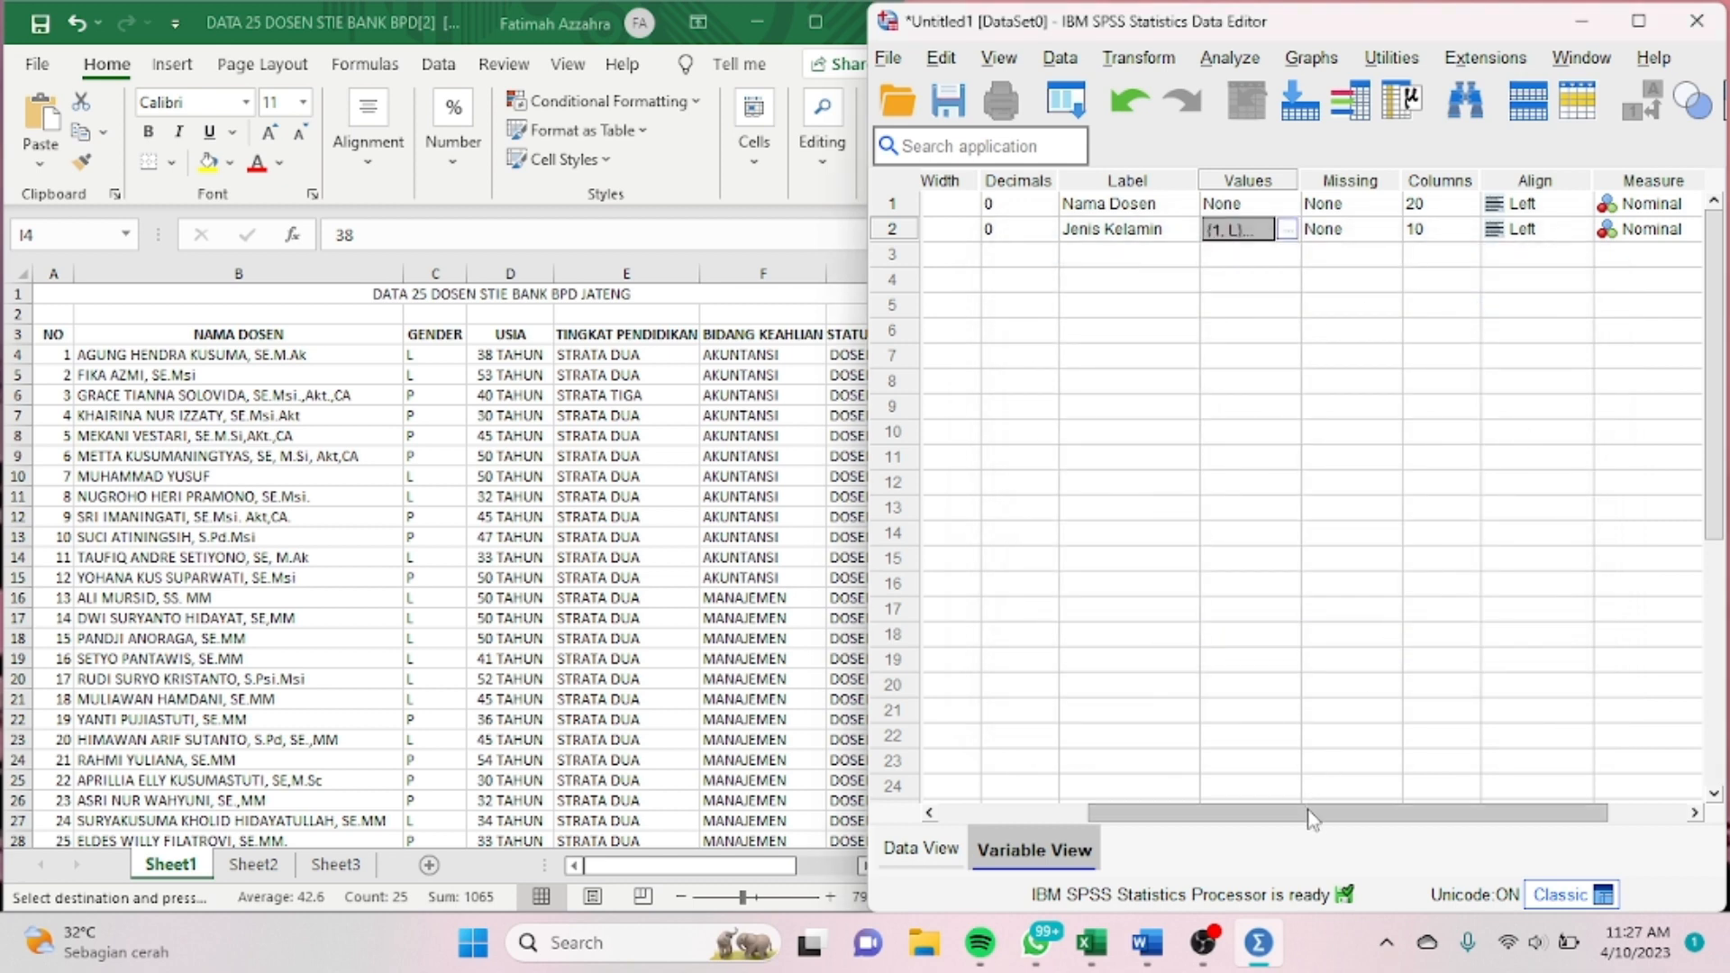
Step: Add a third variable named Usia, keep it Numeric, and set its width to 10
left_click_drag(1311, 820, 998, 828)
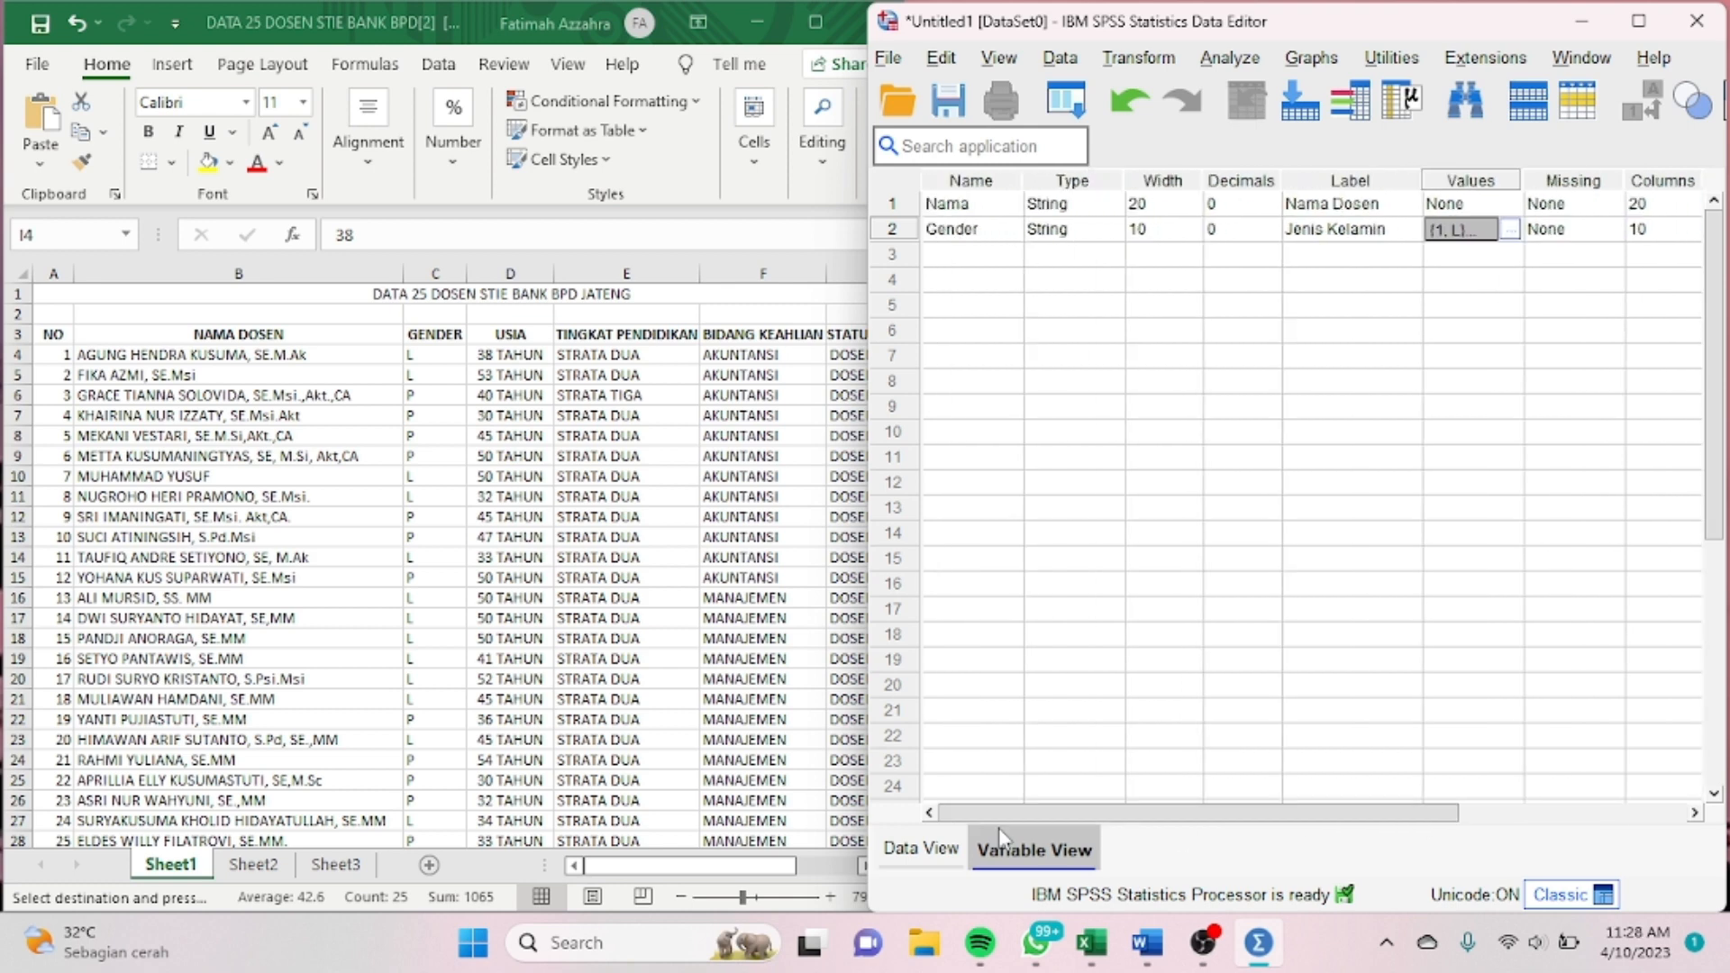
left_click(954, 257)
type("Usia")
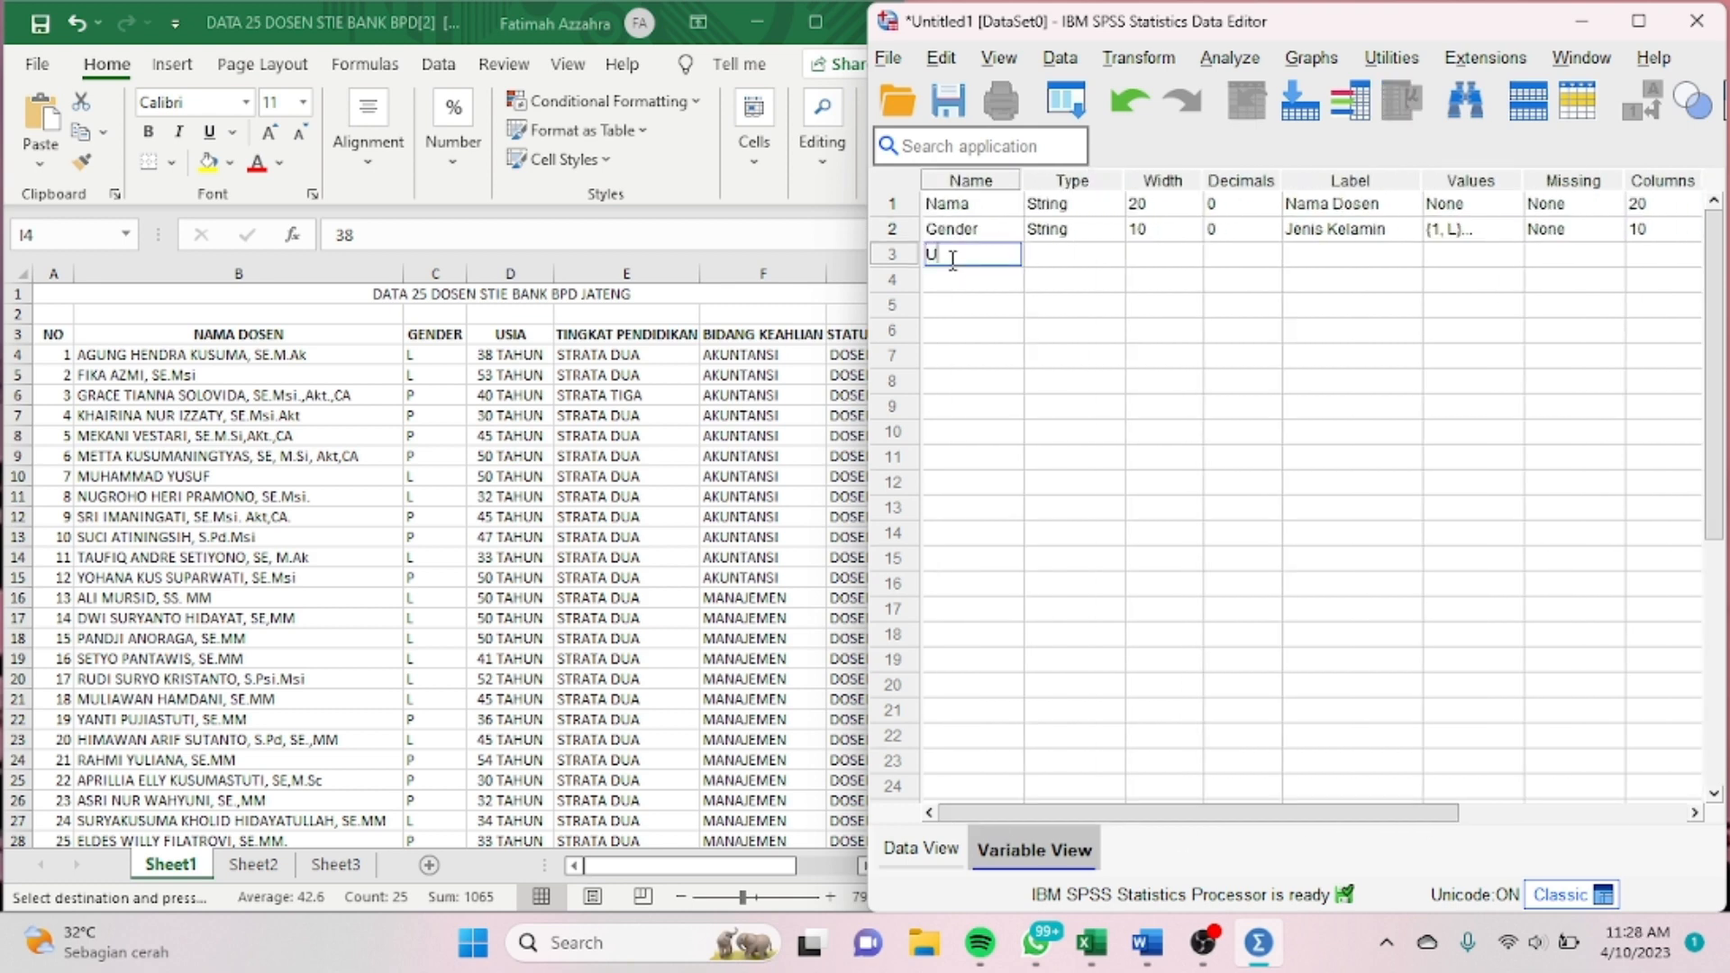
left_click(1056, 261)
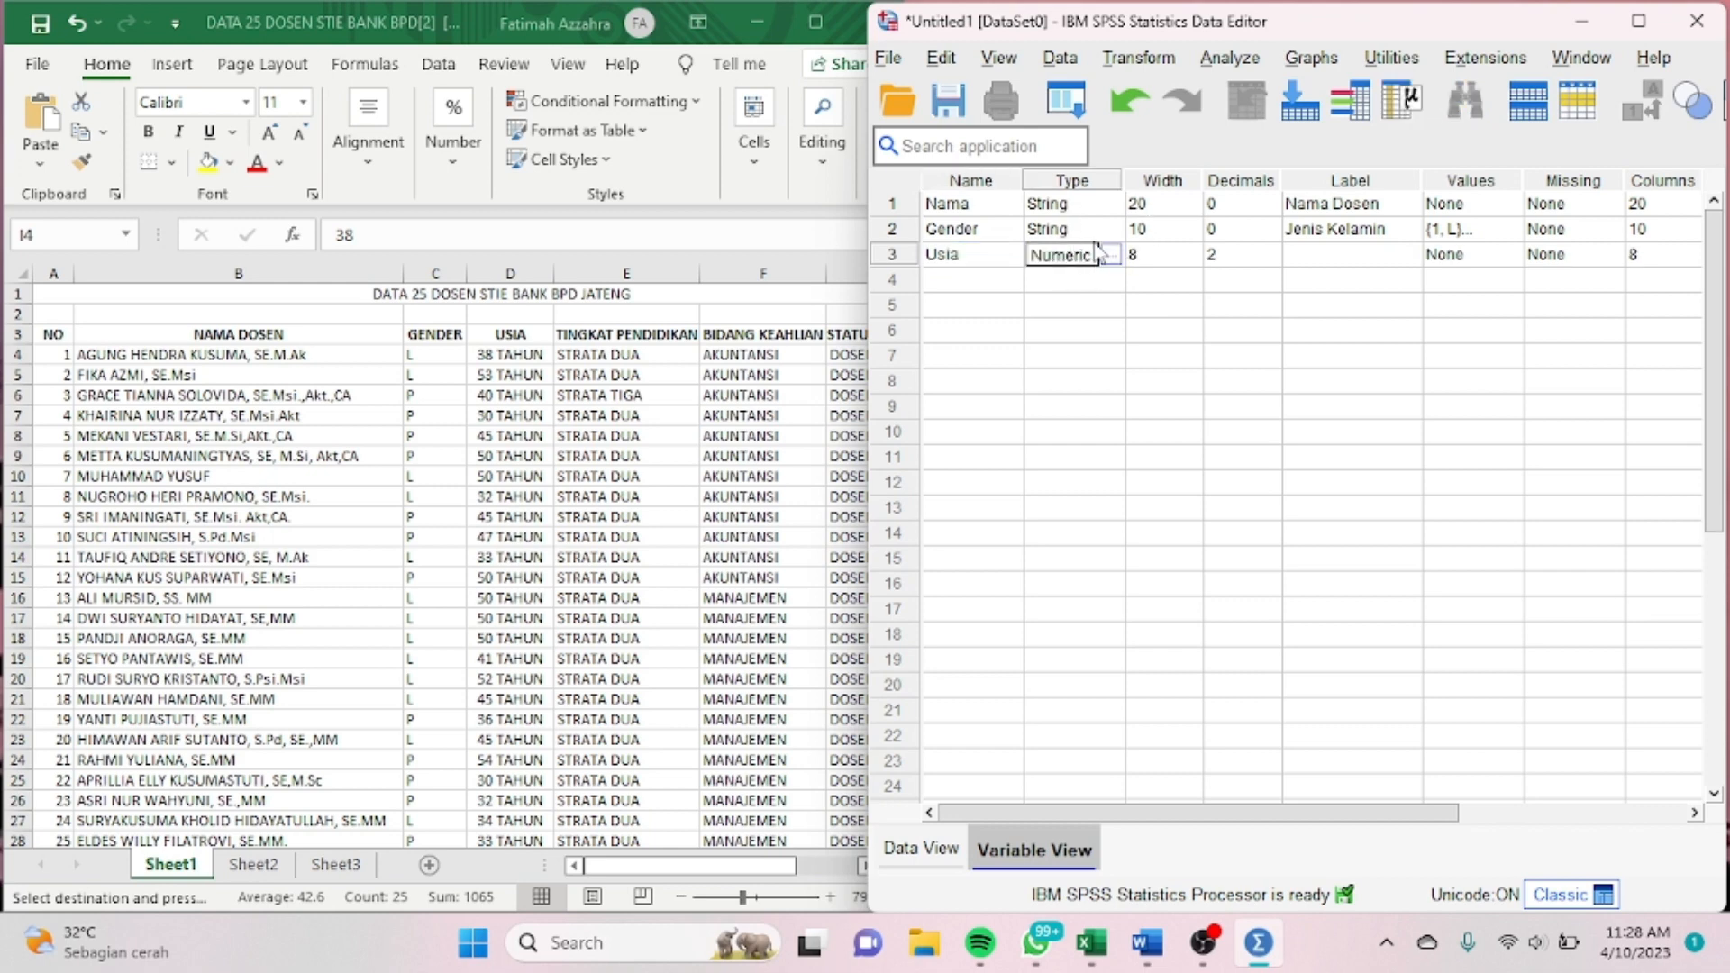
left_click(1188, 254)
type("9")
key("Tab")
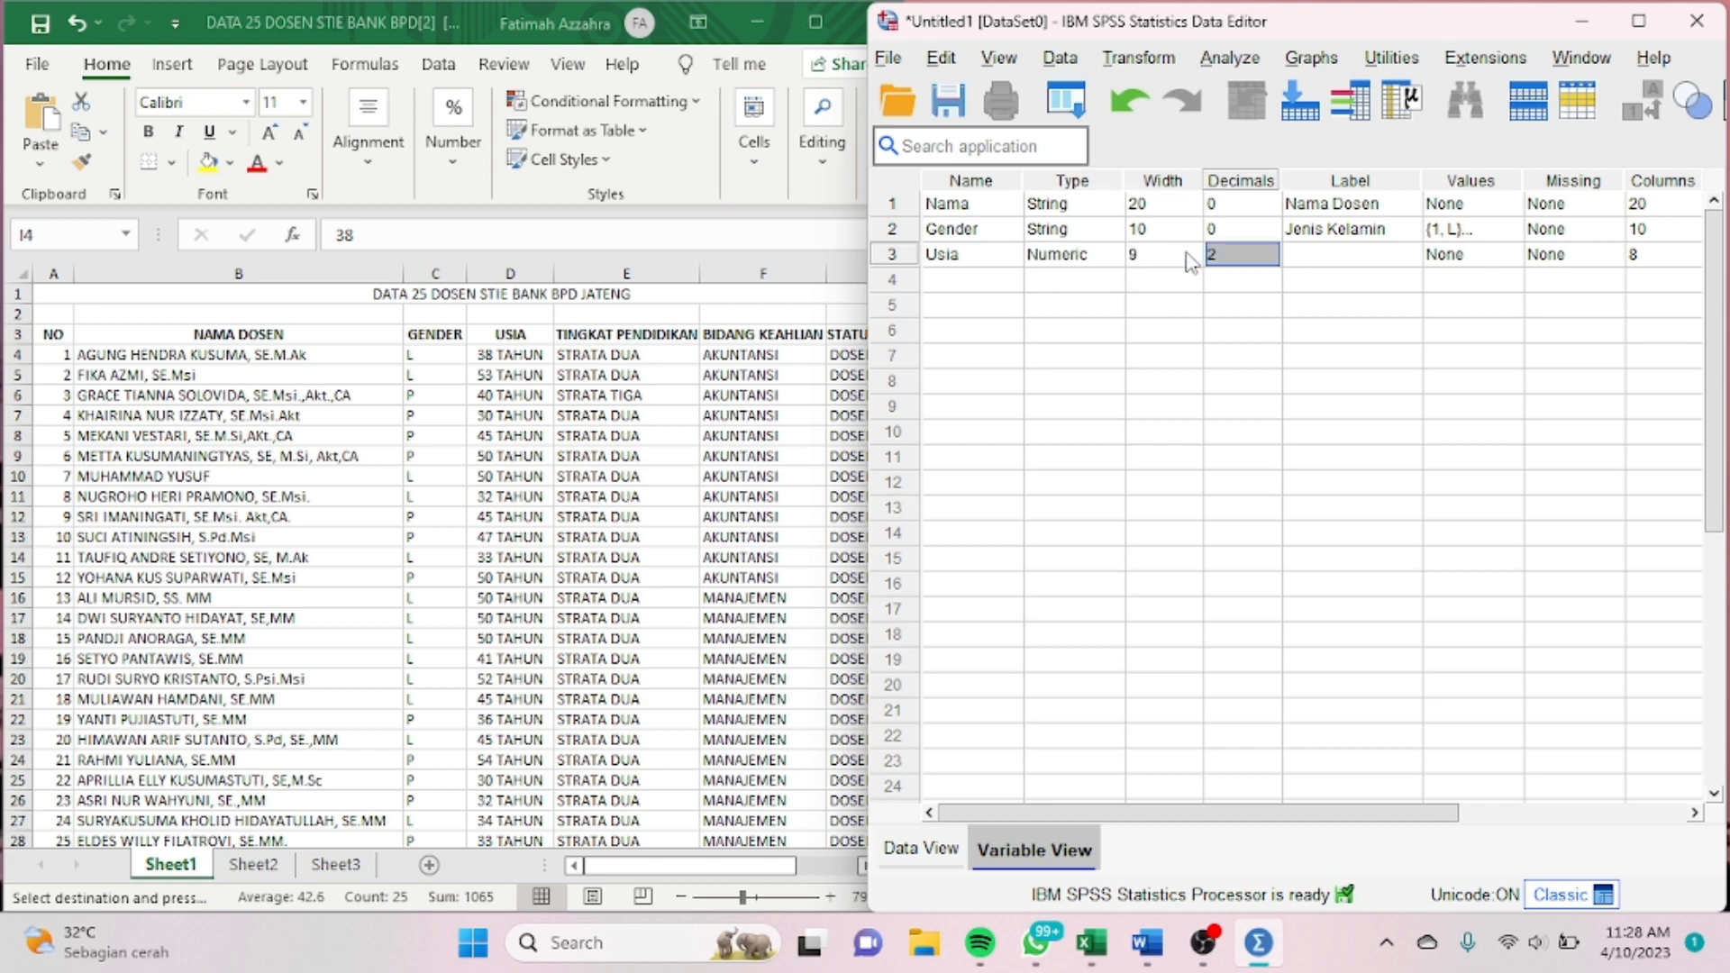
left_click(1189, 256)
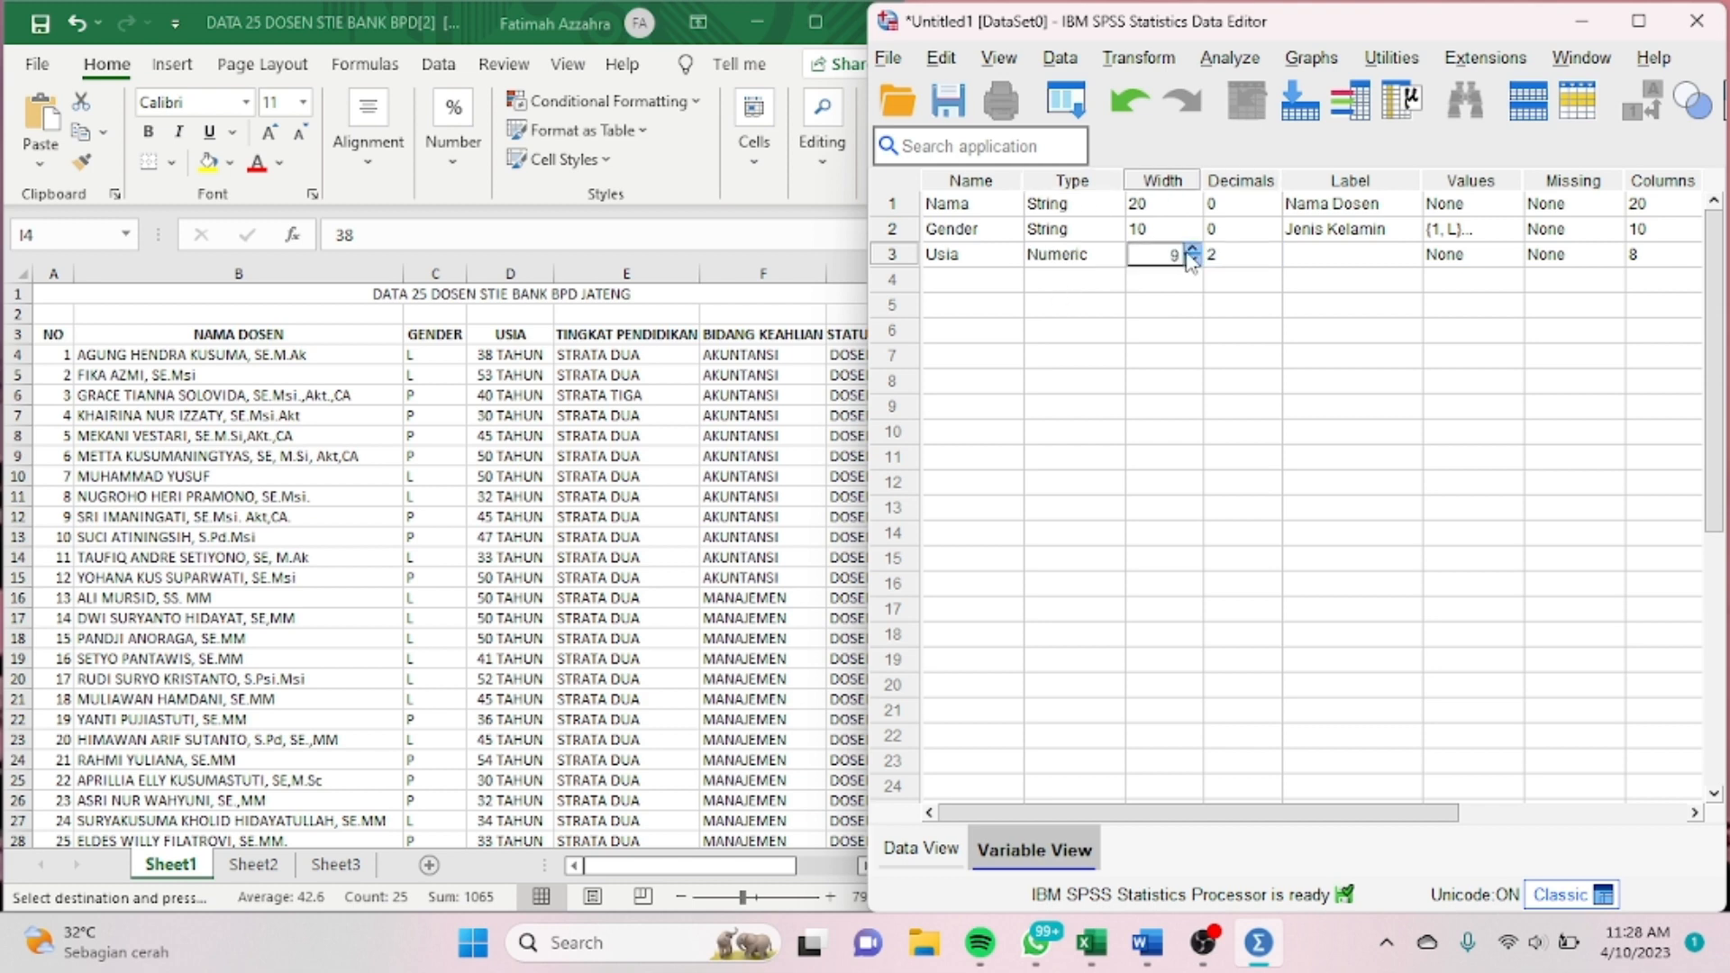
Step: Set the Usia variable's decimals to 0 and label it "Usia/Umur"
left_click(1246, 255)
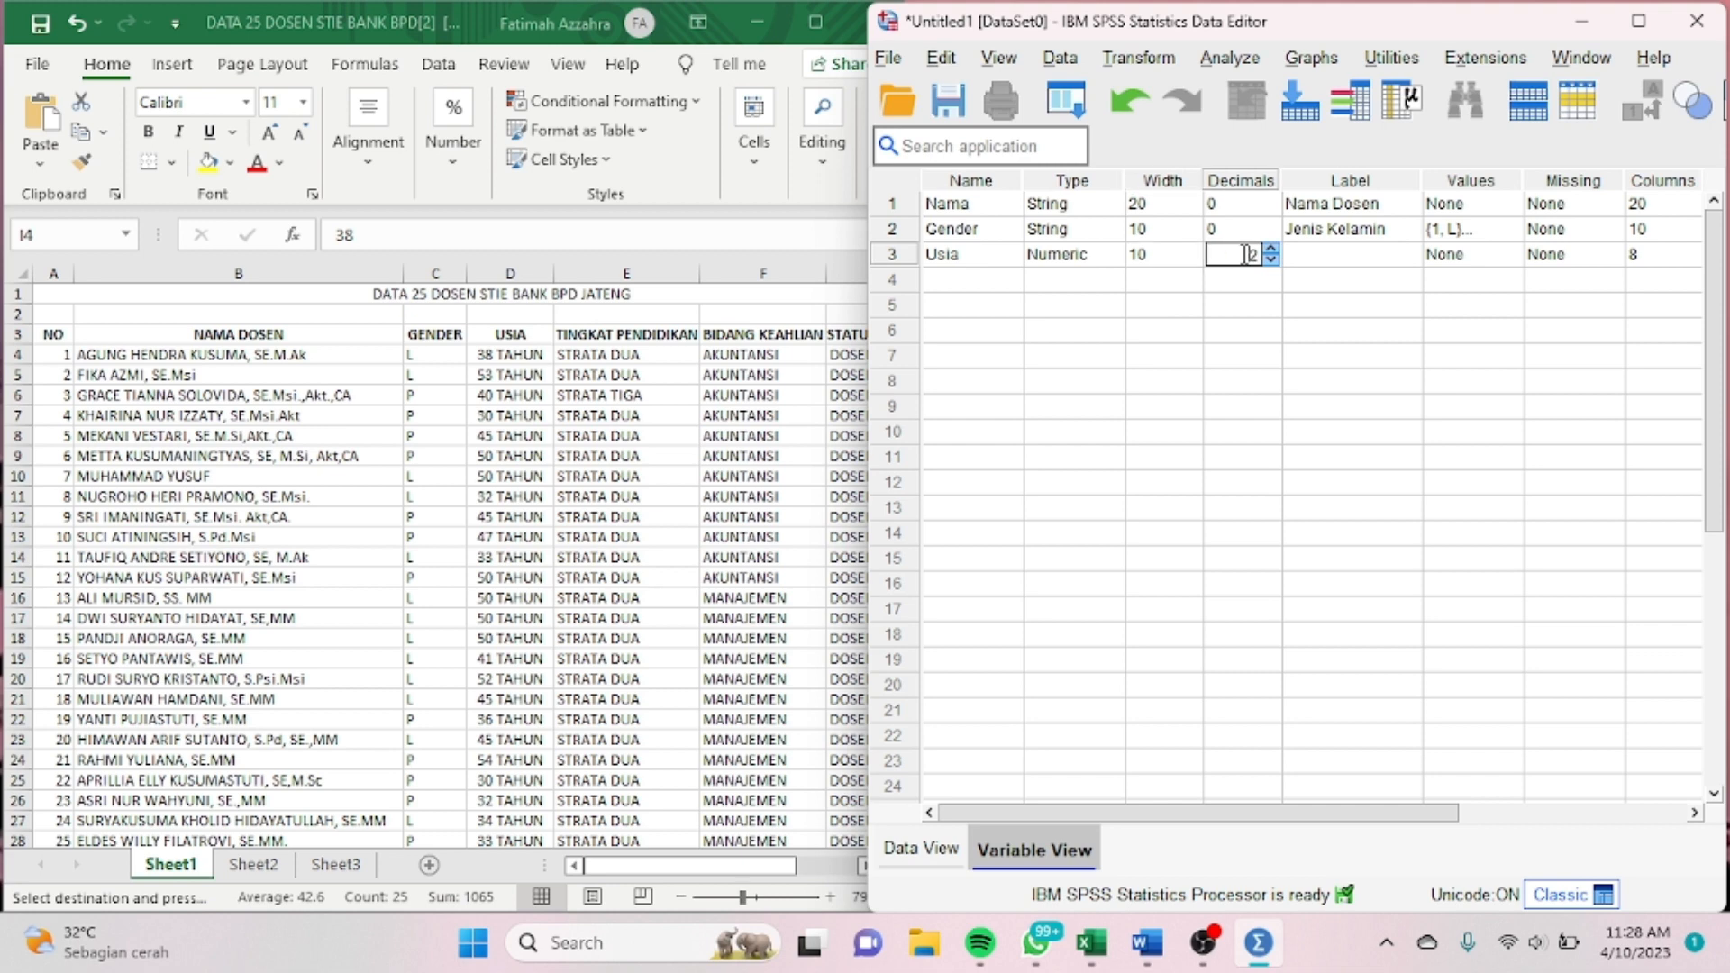
left_click(1352, 257)
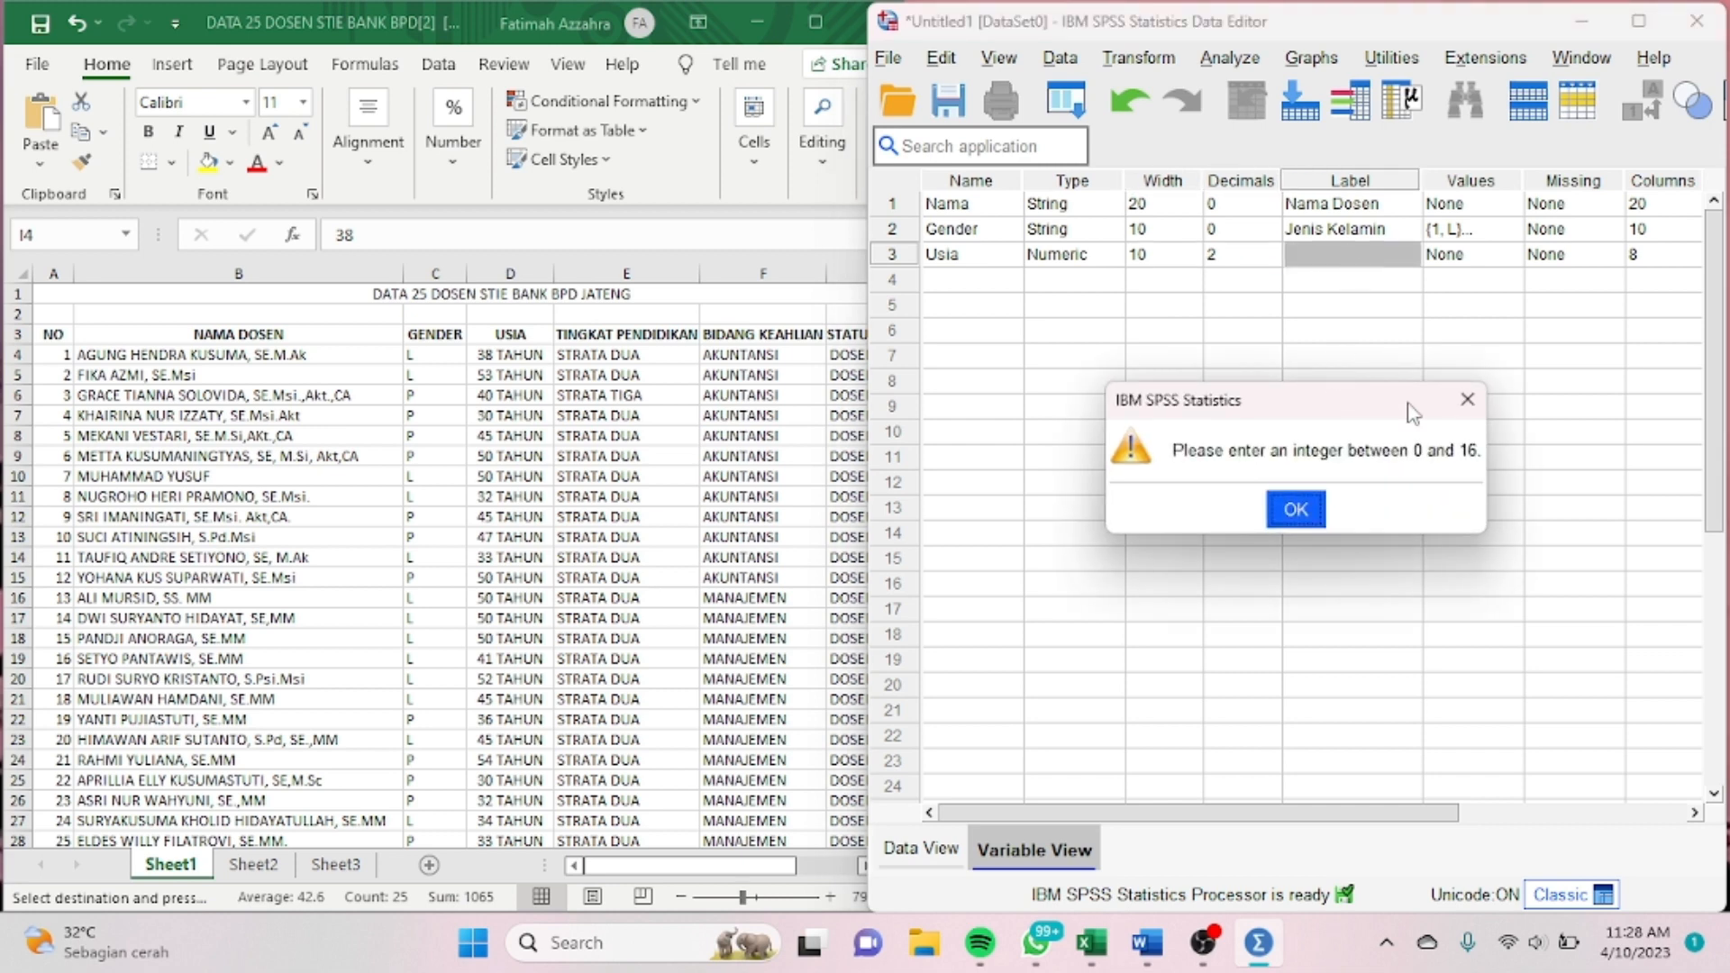
left_click(1468, 399)
left_click(1266, 260)
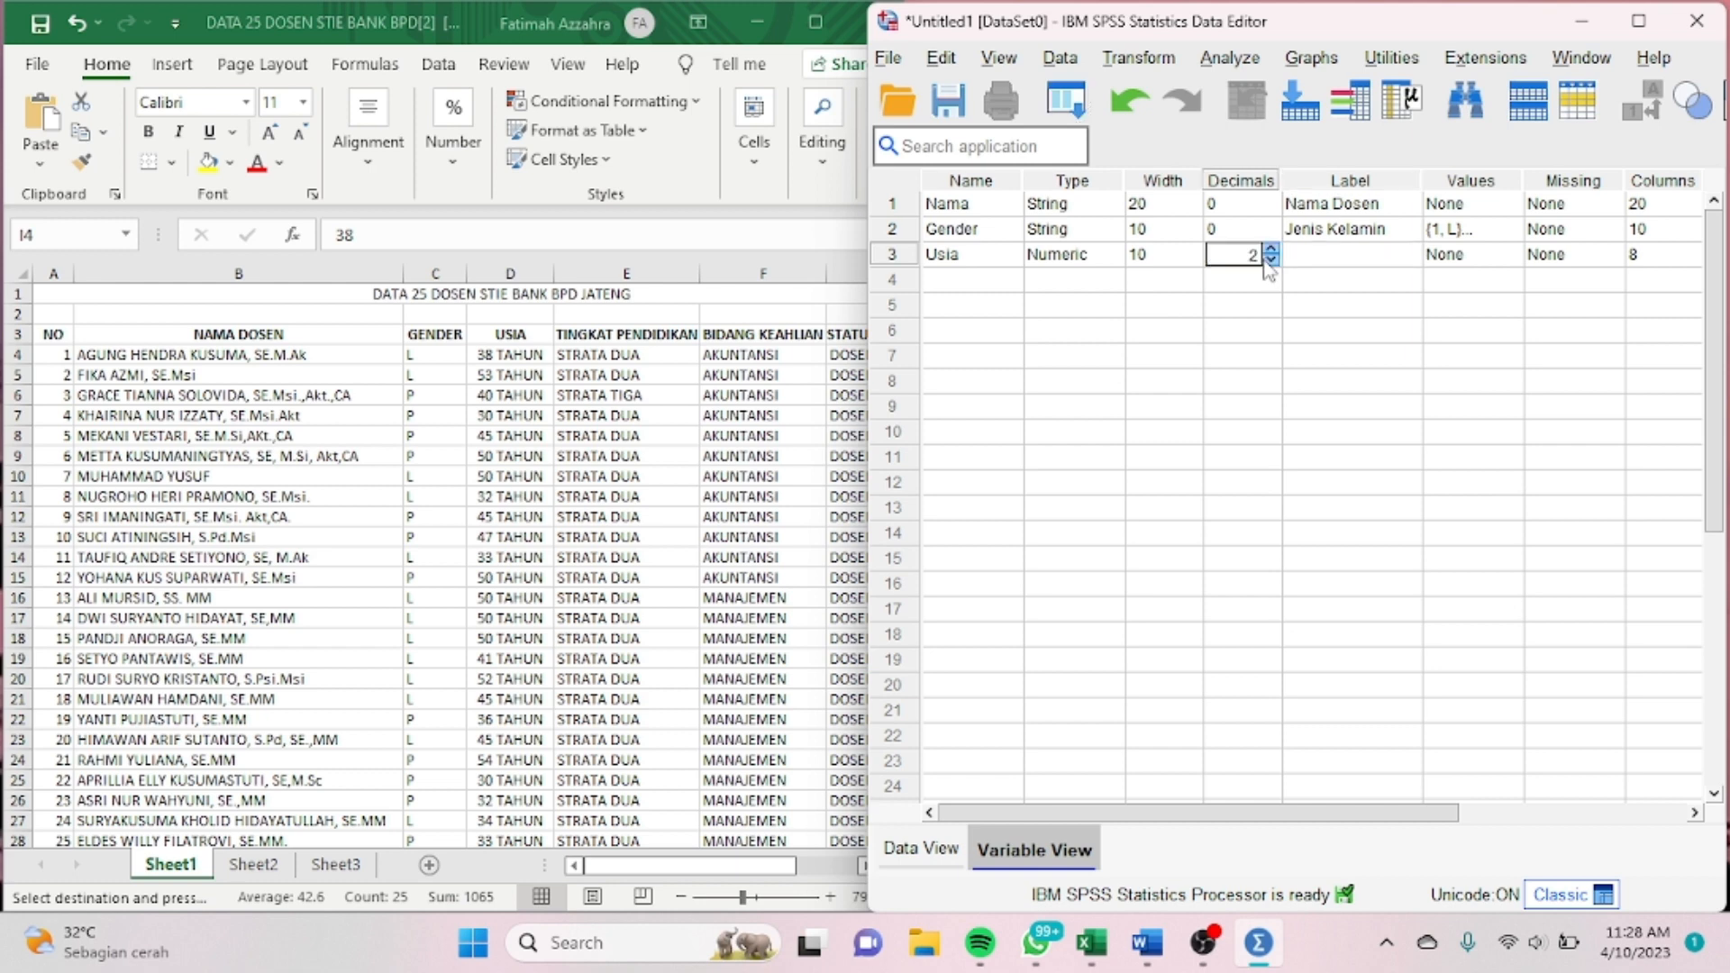
left_click(1271, 260)
left_click(1266, 262)
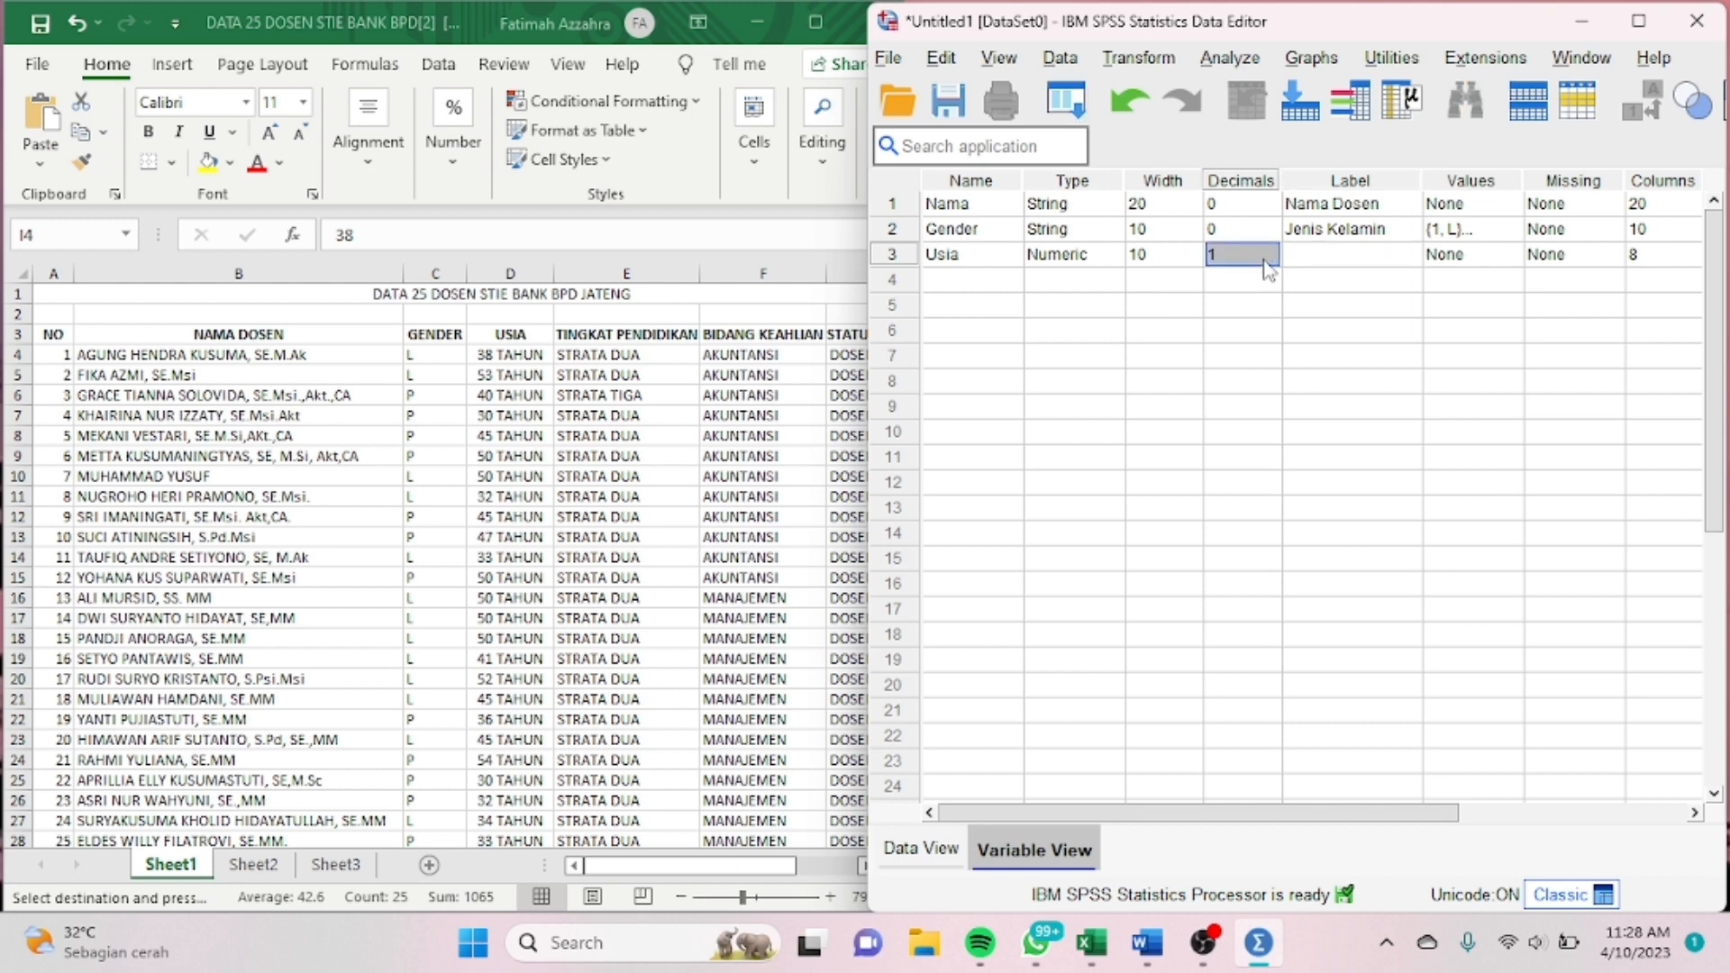
left_click(1266, 262)
left_click(1313, 254)
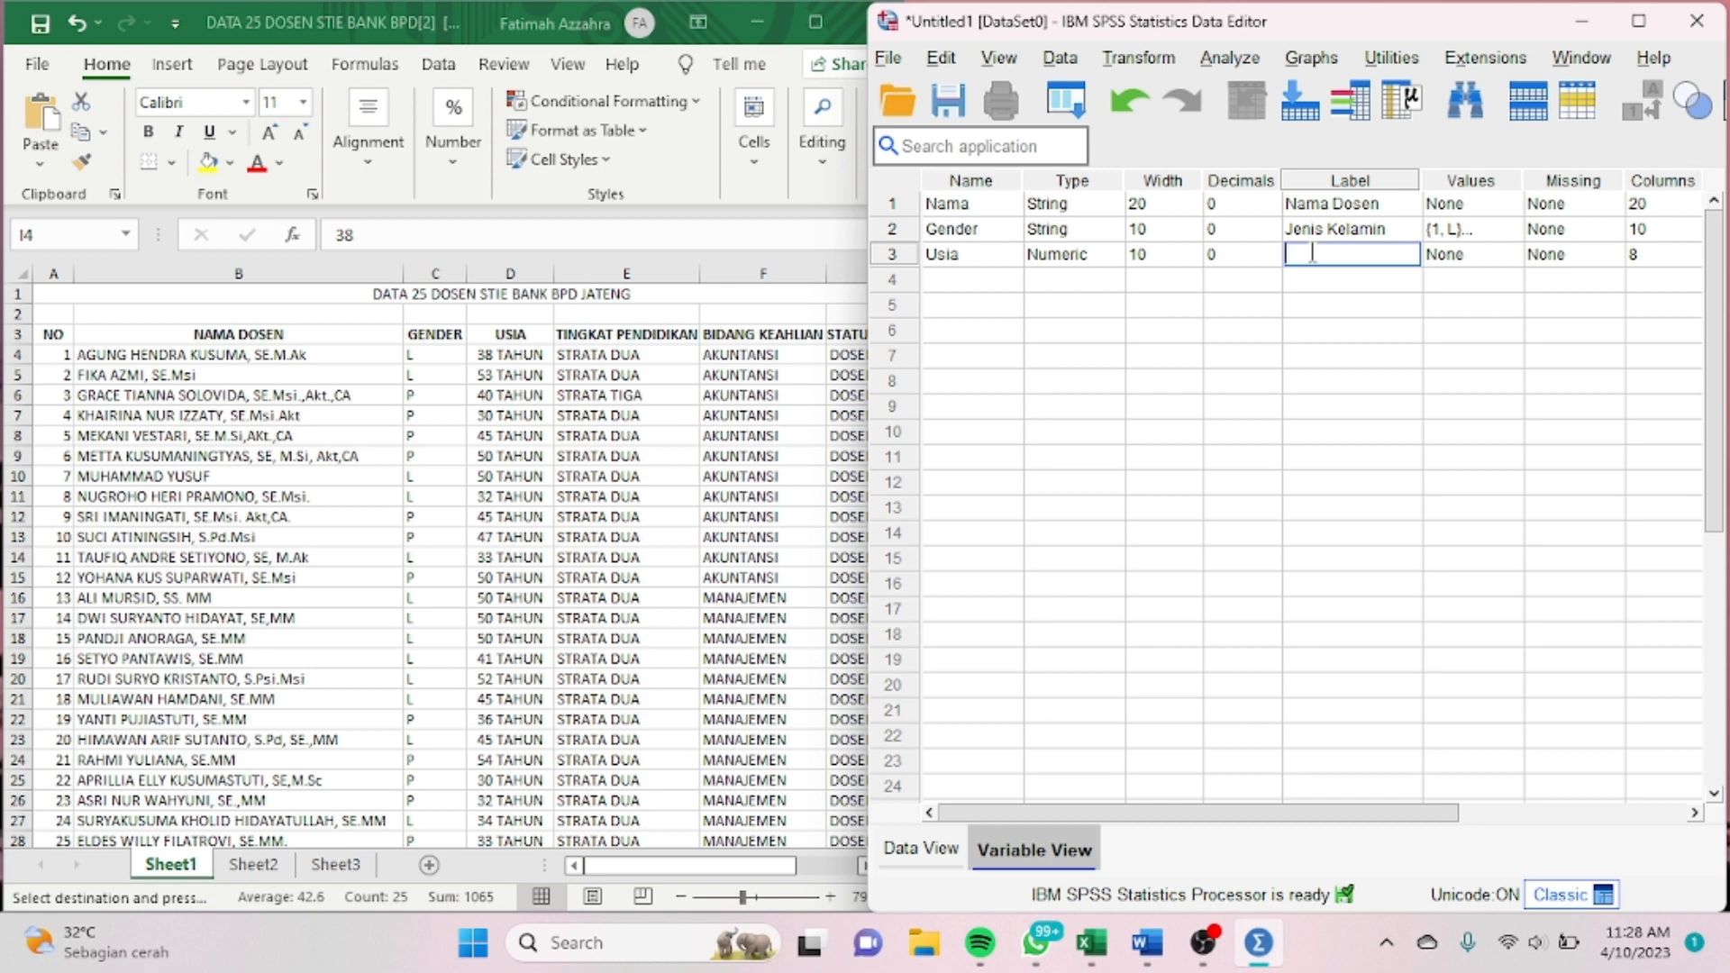
type("Usia/Umur")
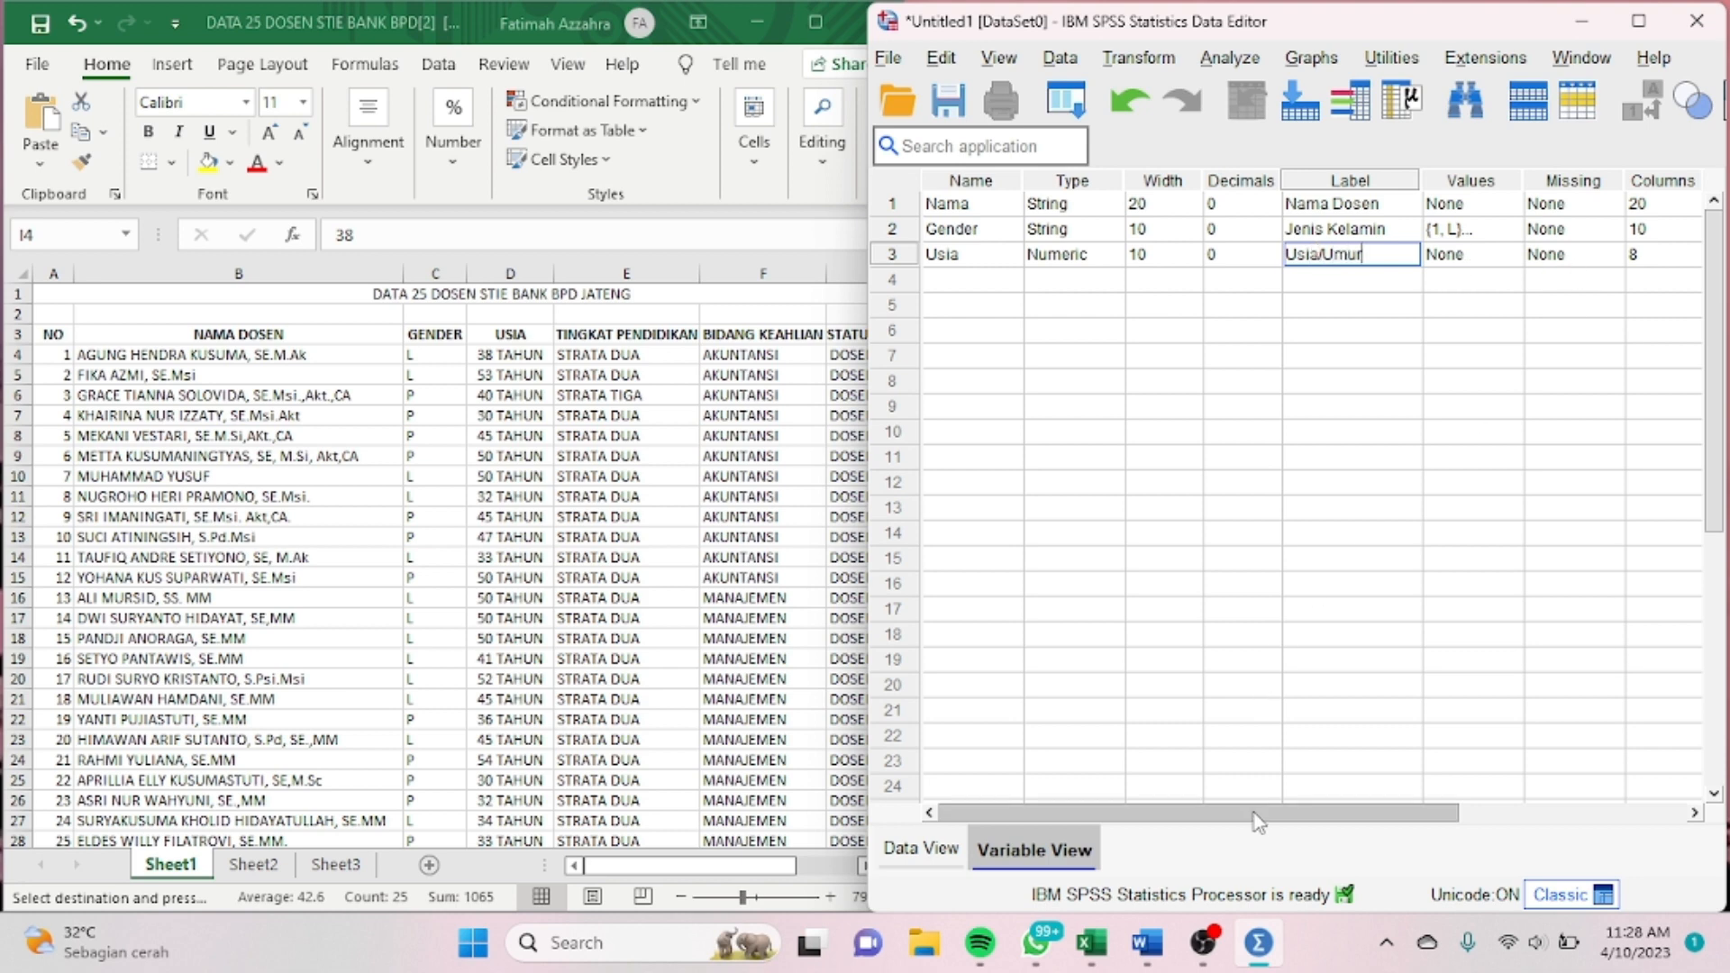
Step: Set the Usia variable's column width to 10, its alignment to Left and its measure to Scale
left_click_drag(1255, 814, 1500, 760)
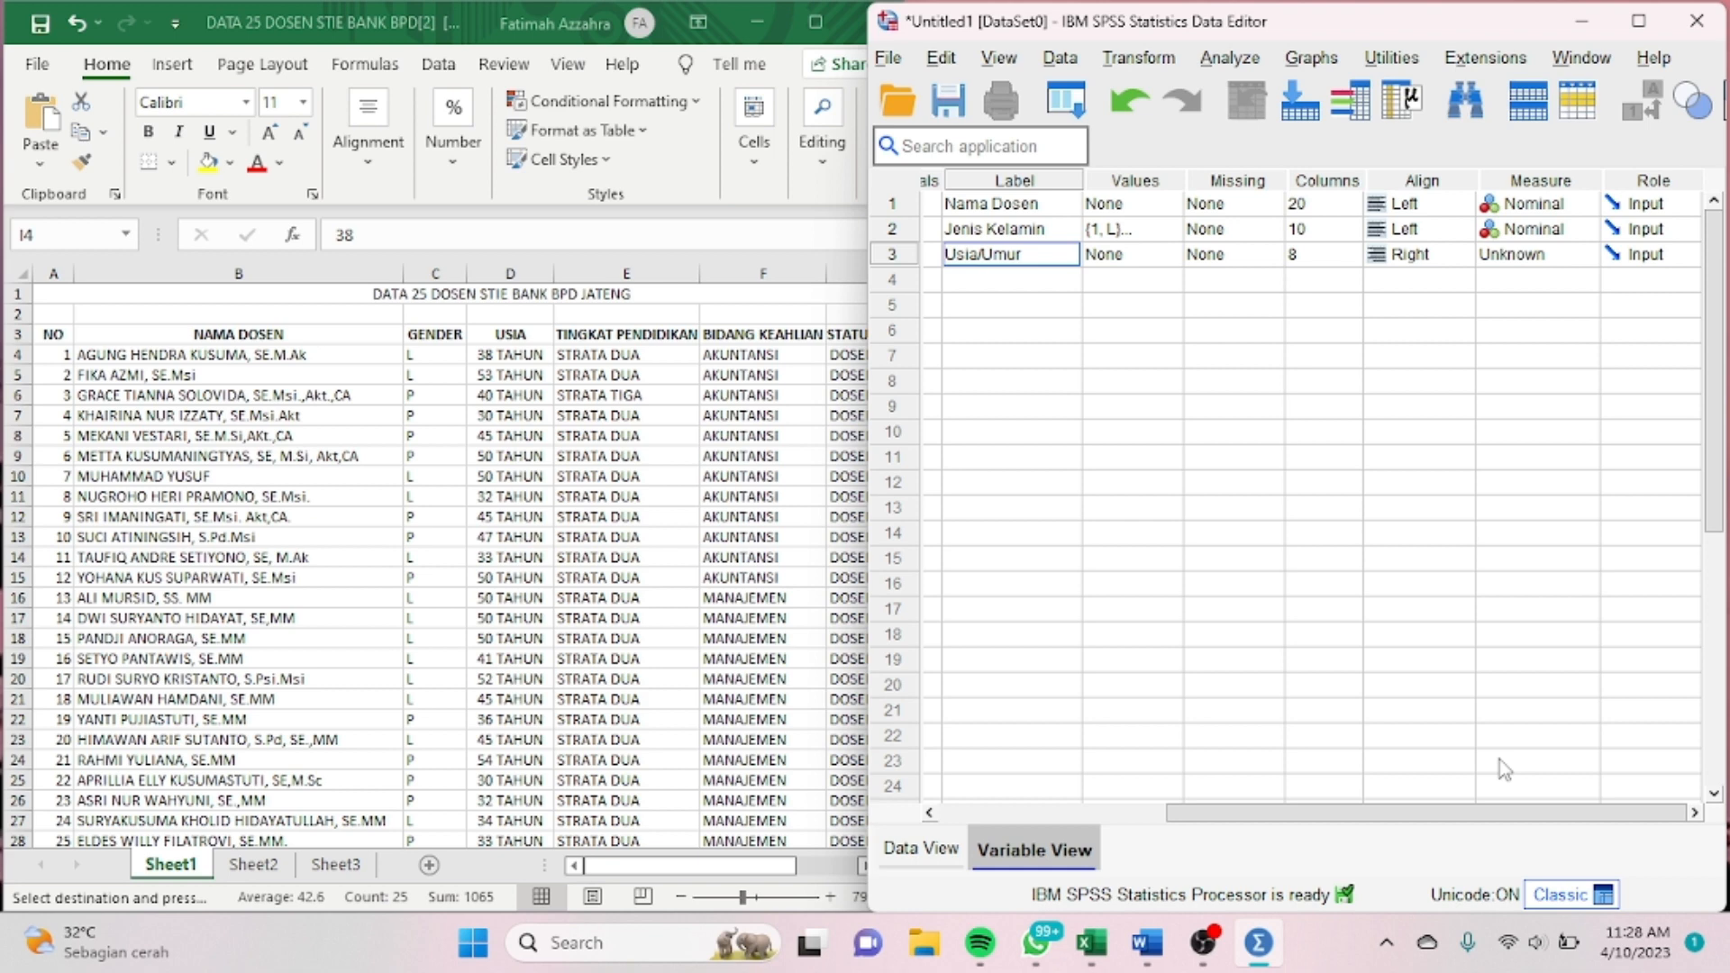
left_click(1341, 256)
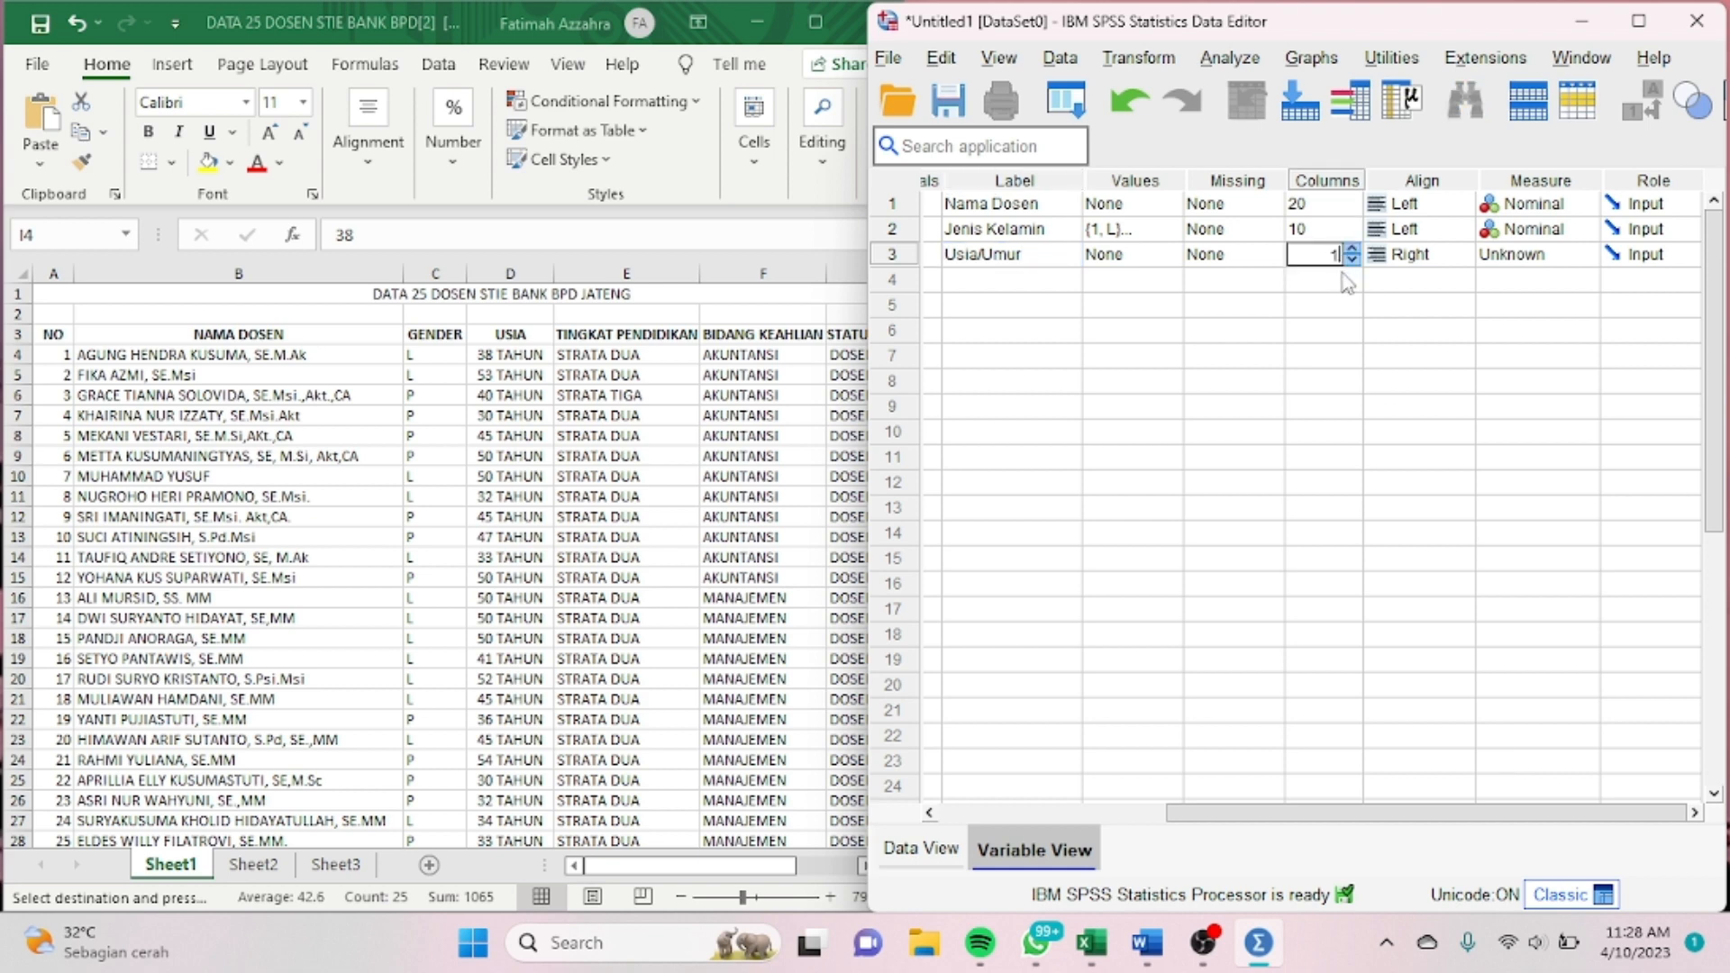
left_click(1406, 257)
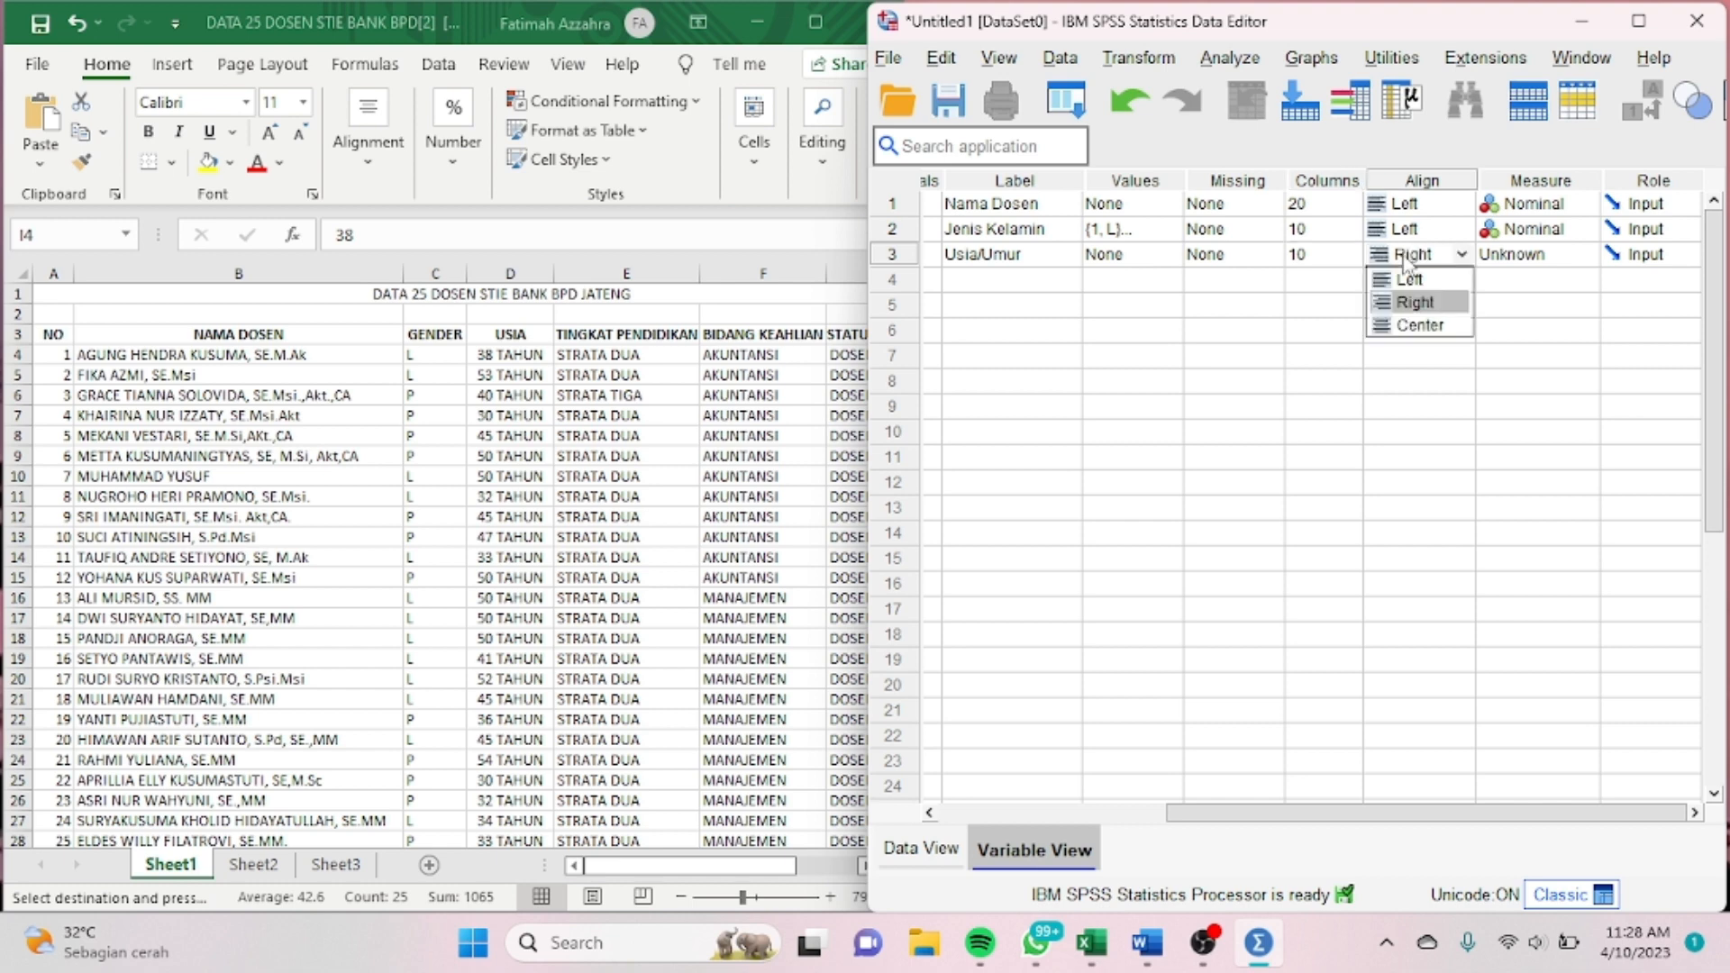
left_click(1409, 281)
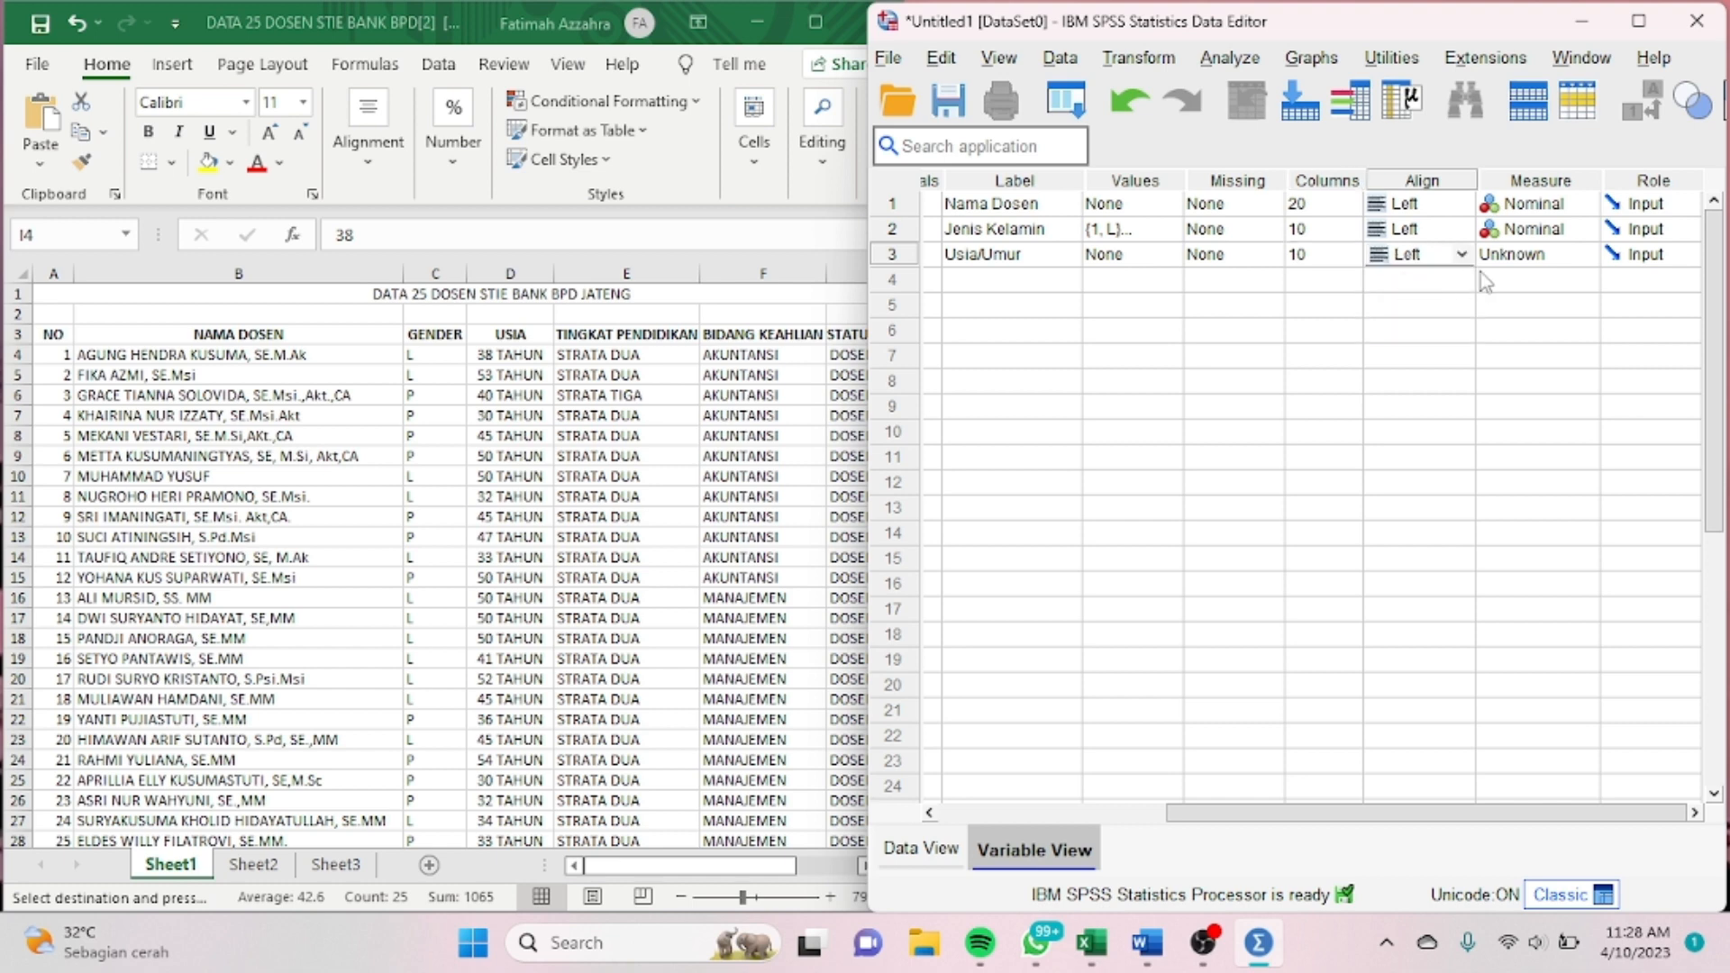
left_click(1507, 261)
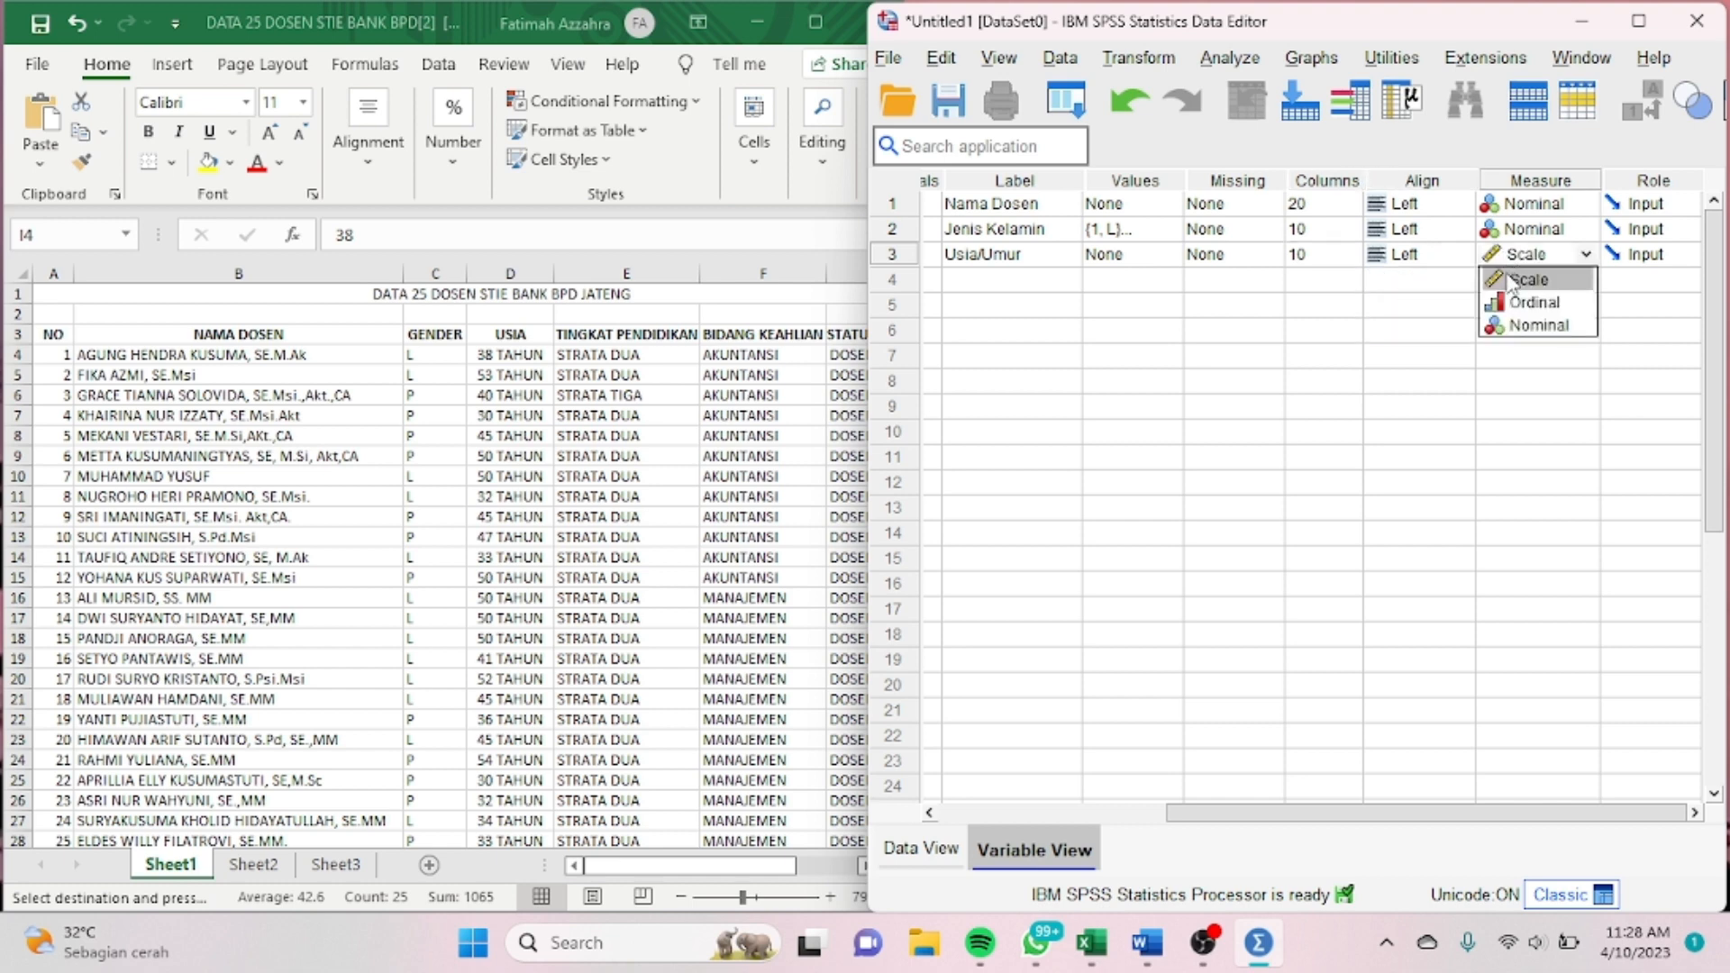
left_click(1511, 276)
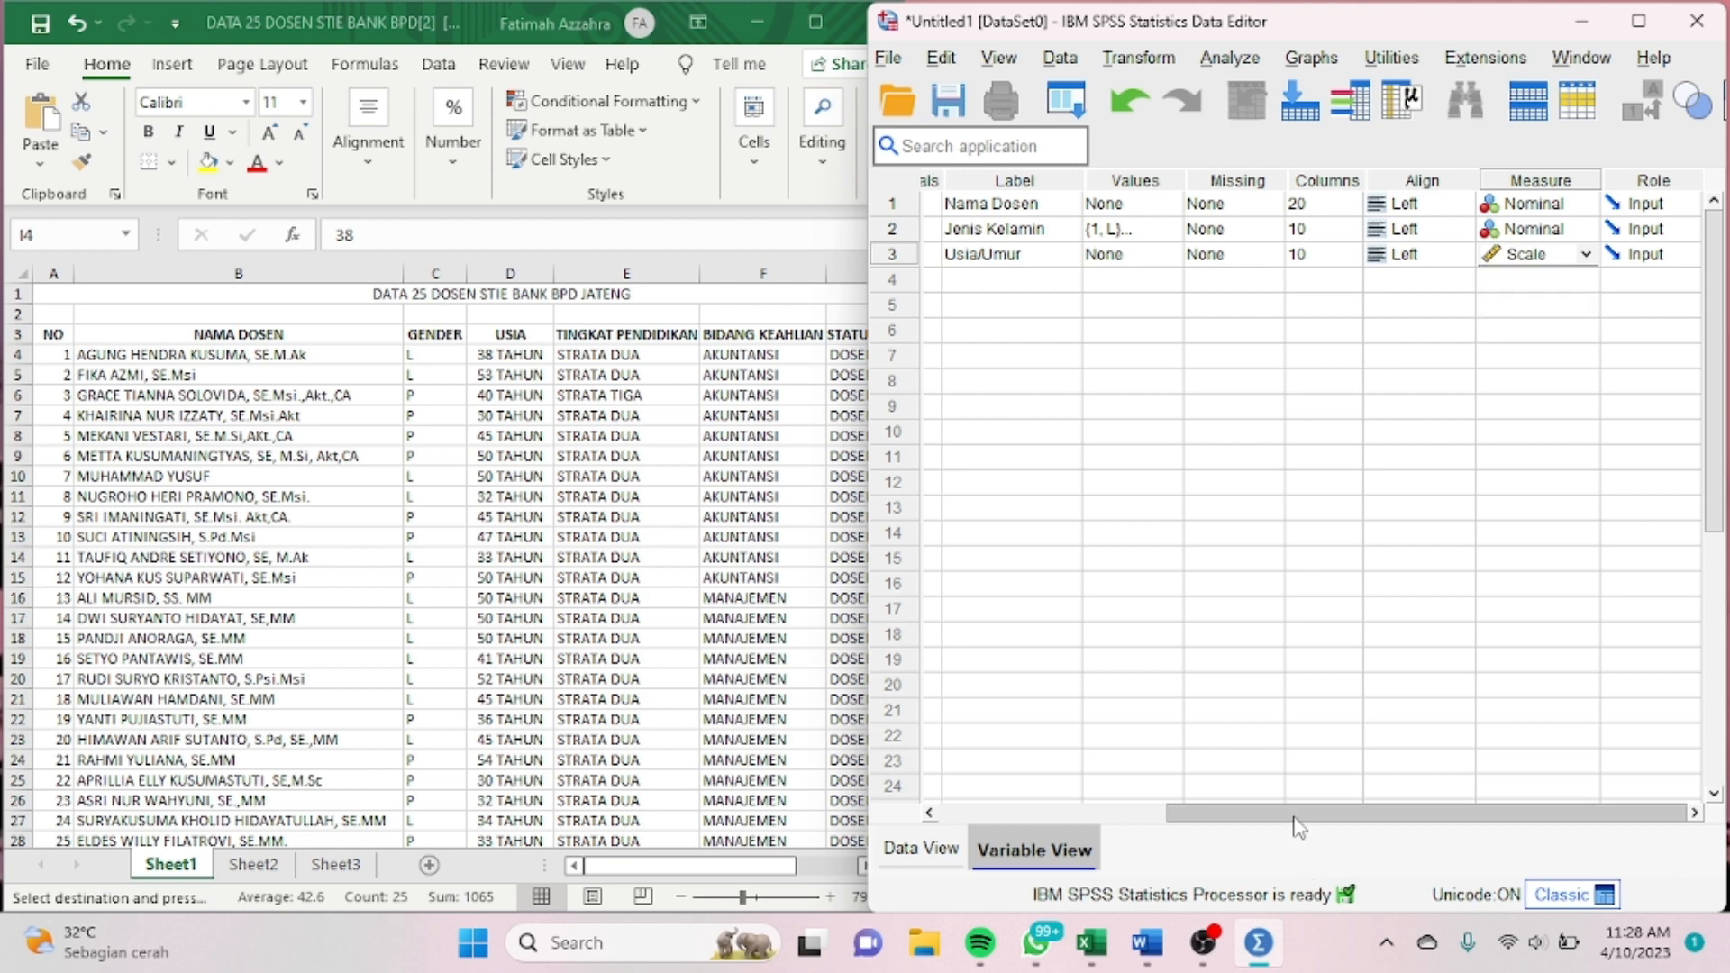
Step: Add a fourth variable named Tingkat and change its type to String
left_click_drag(1292, 816, 1024, 864)
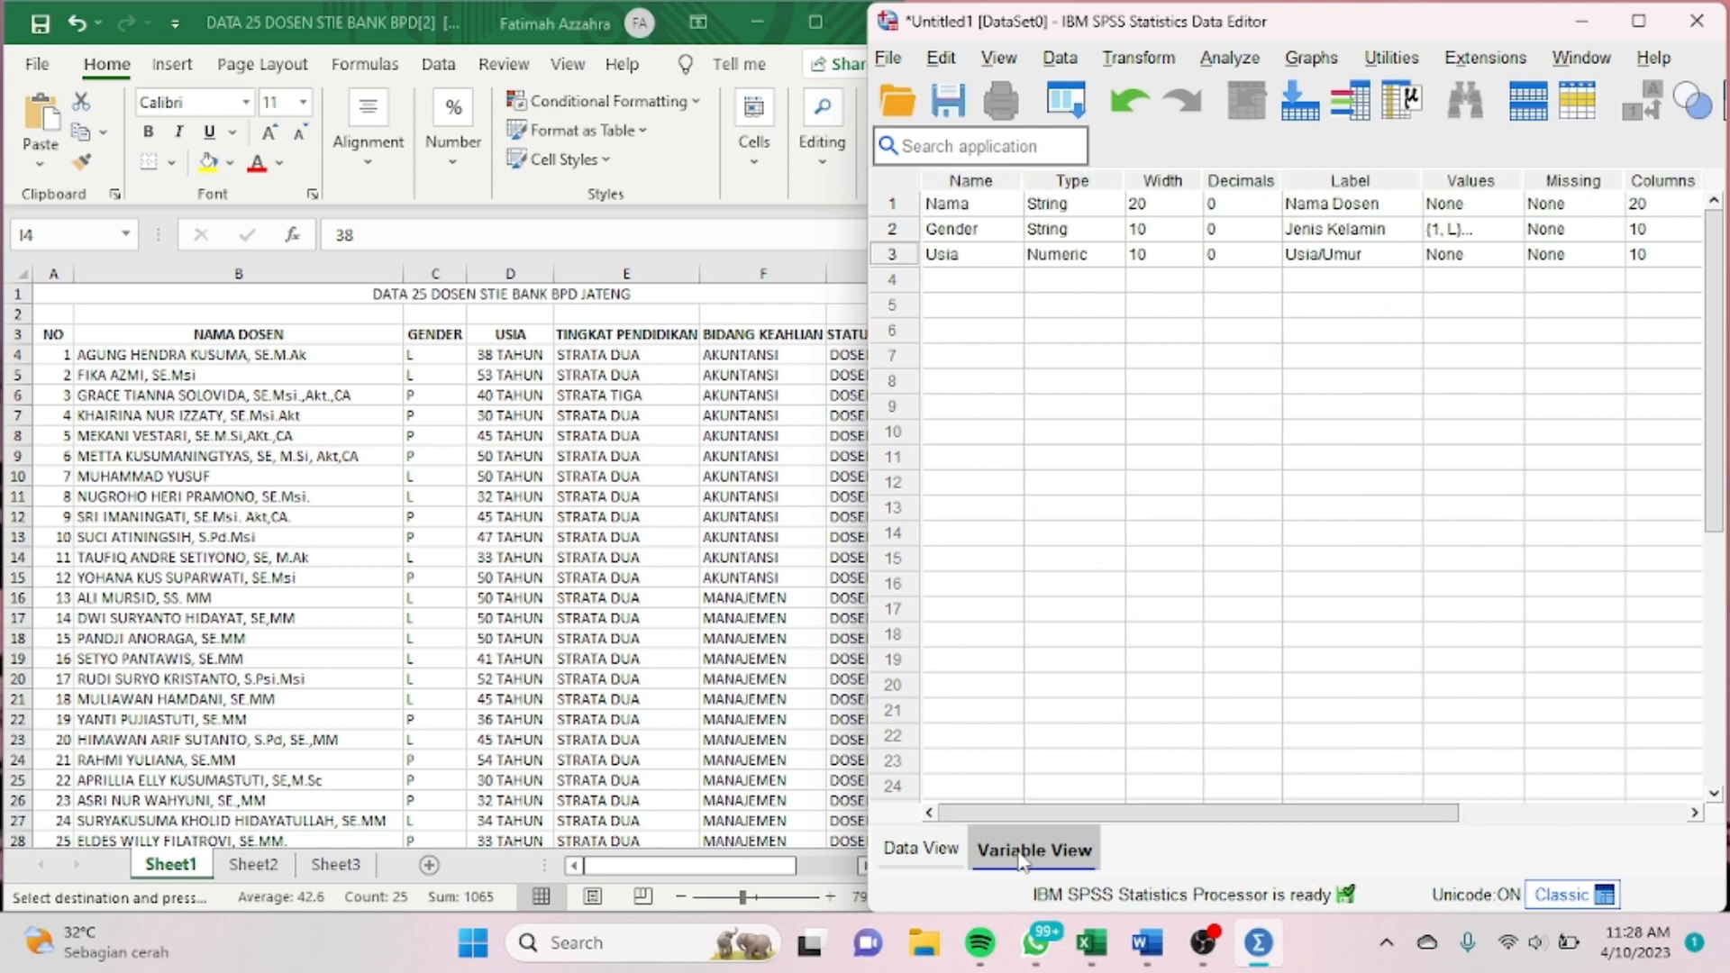
left_click(980, 279)
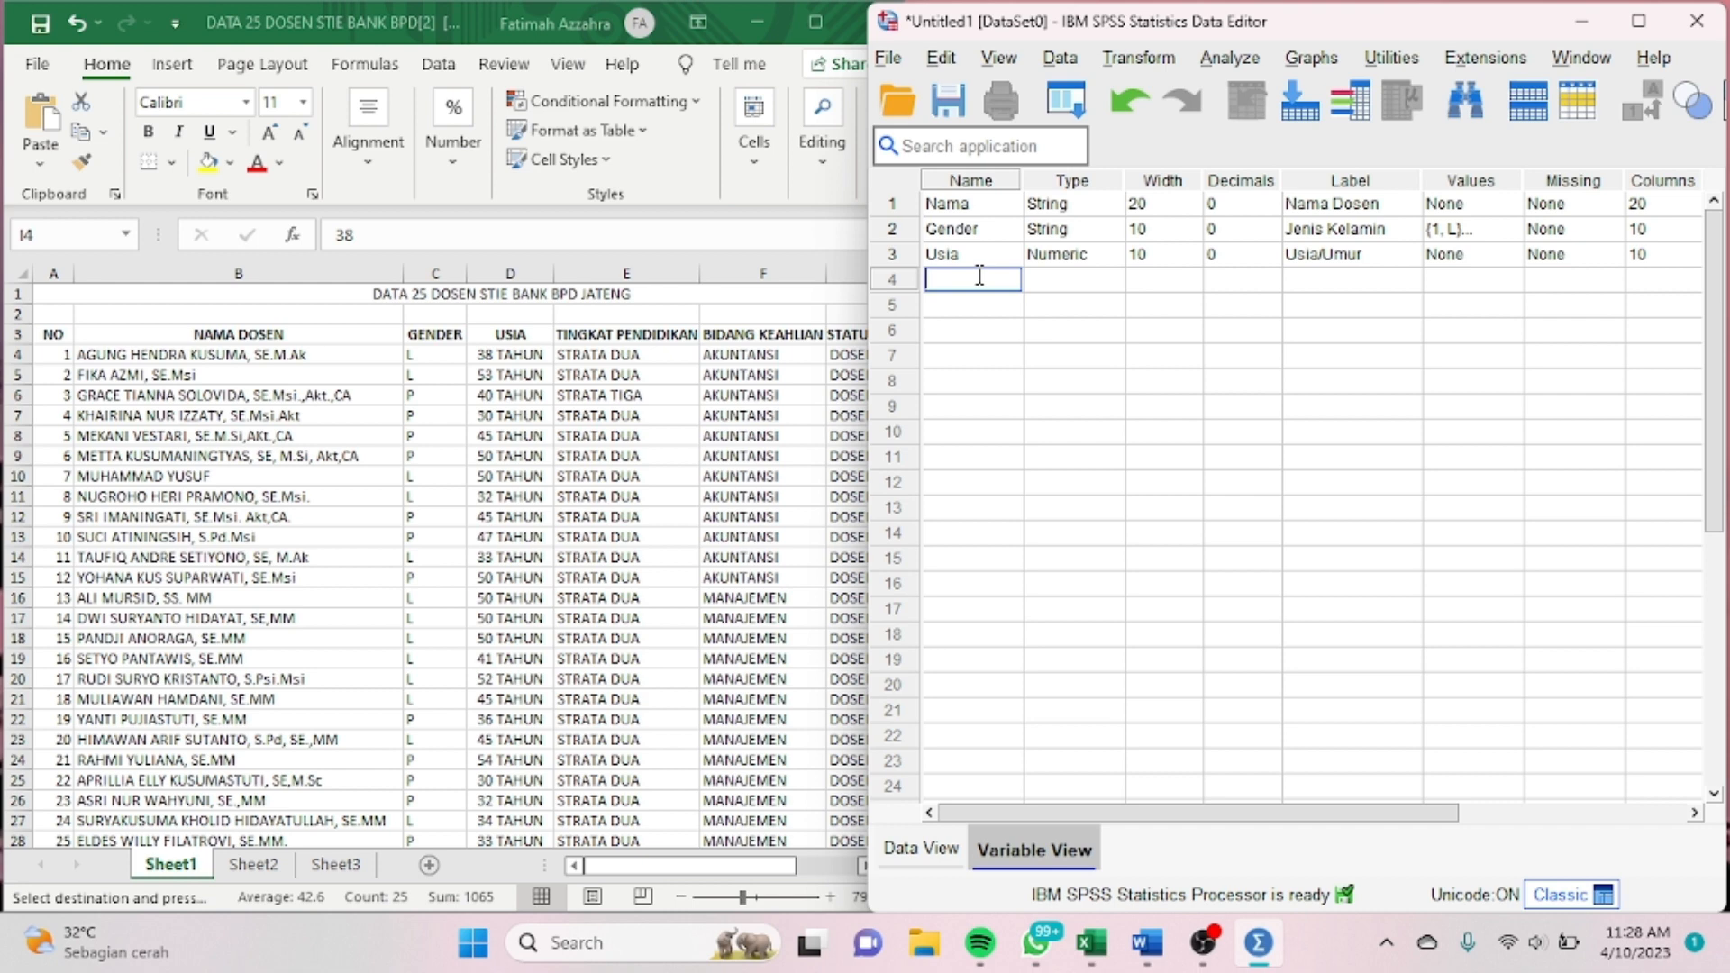
type("Tingakat")
key("Return")
left_click(1063, 281)
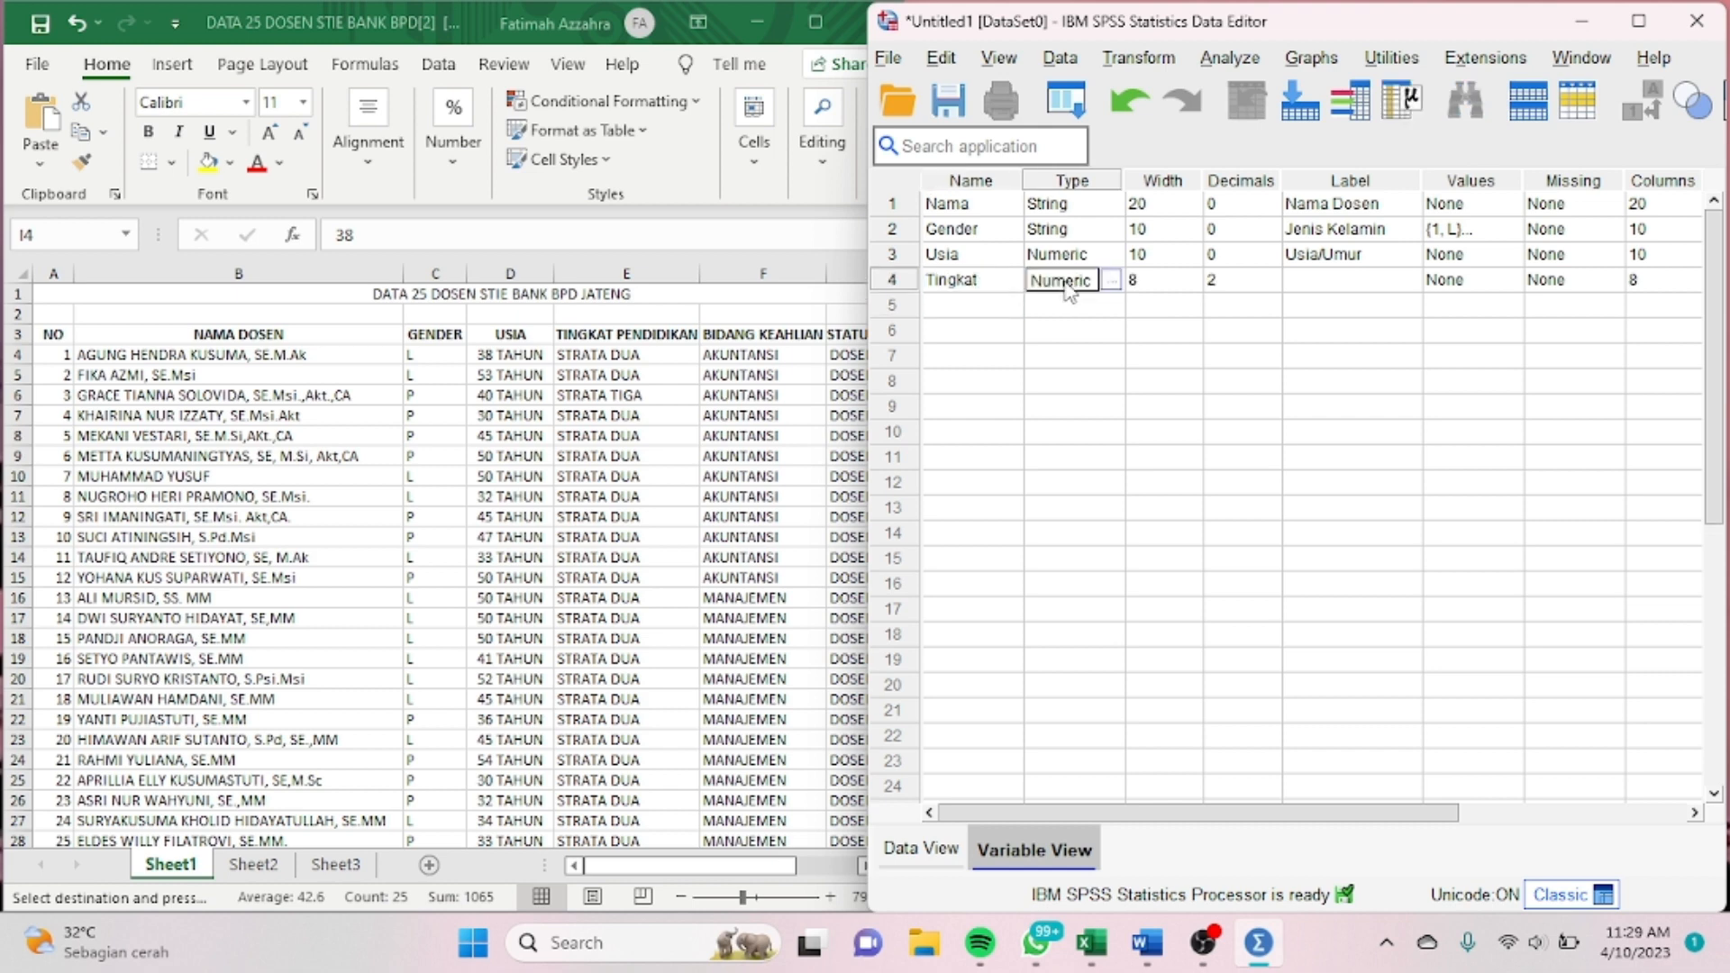
left_click(1114, 283)
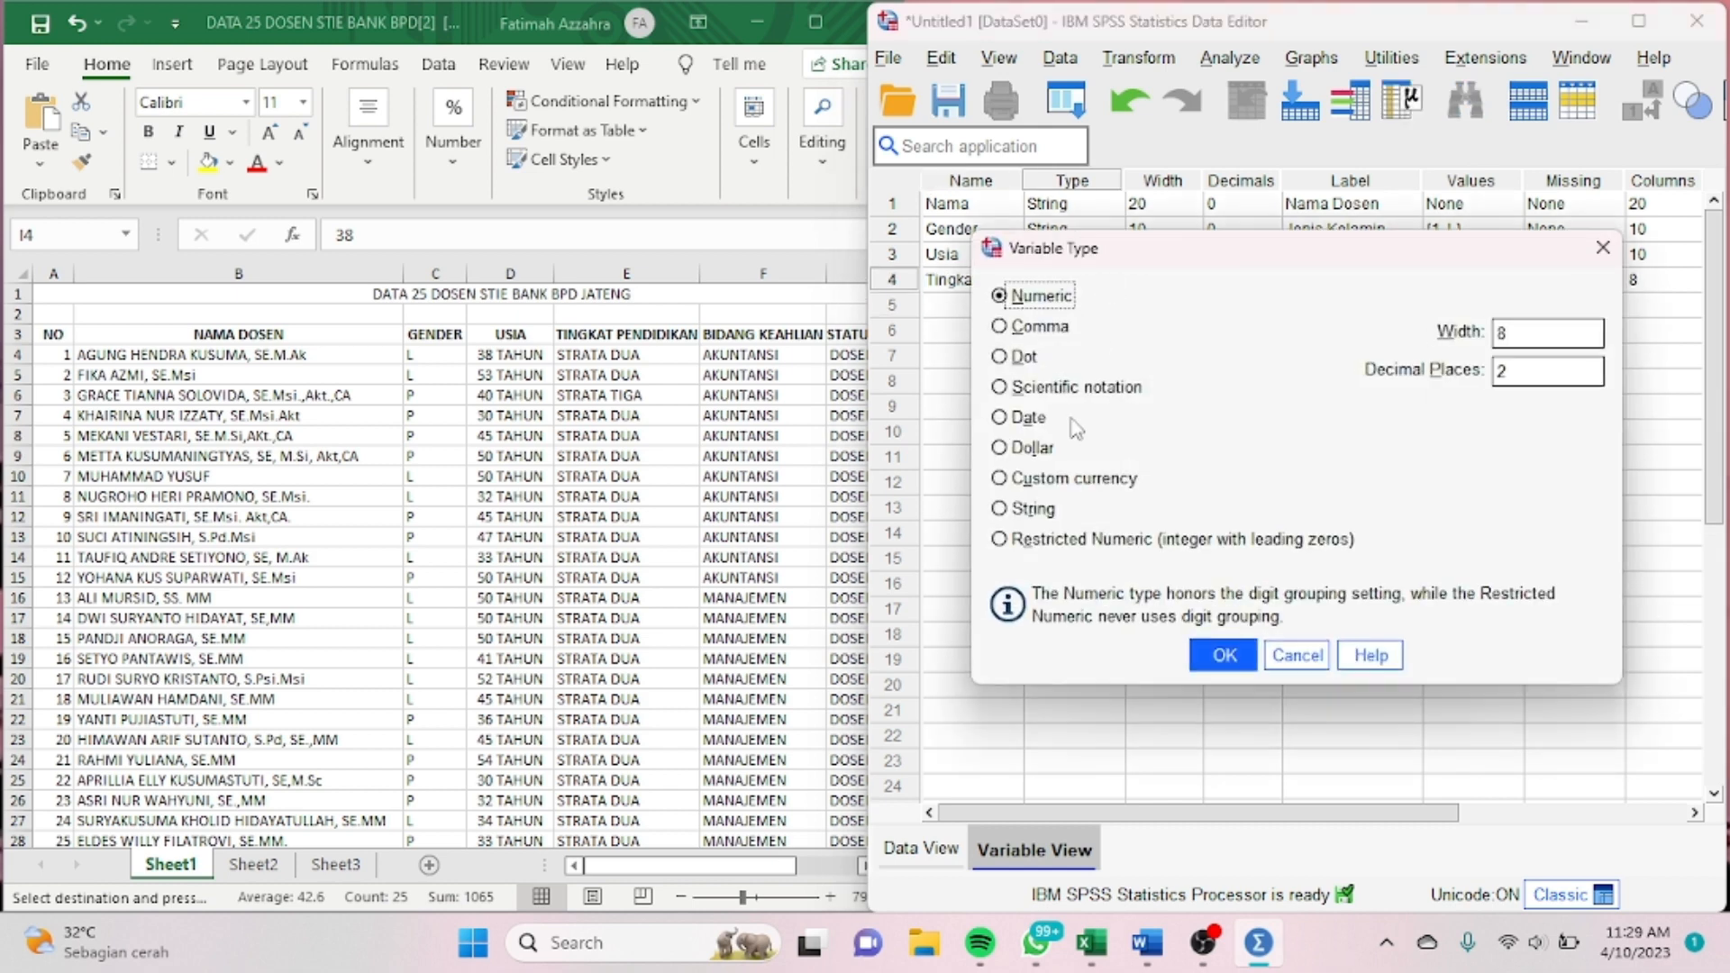
left_click(1055, 511)
left_click(1218, 654)
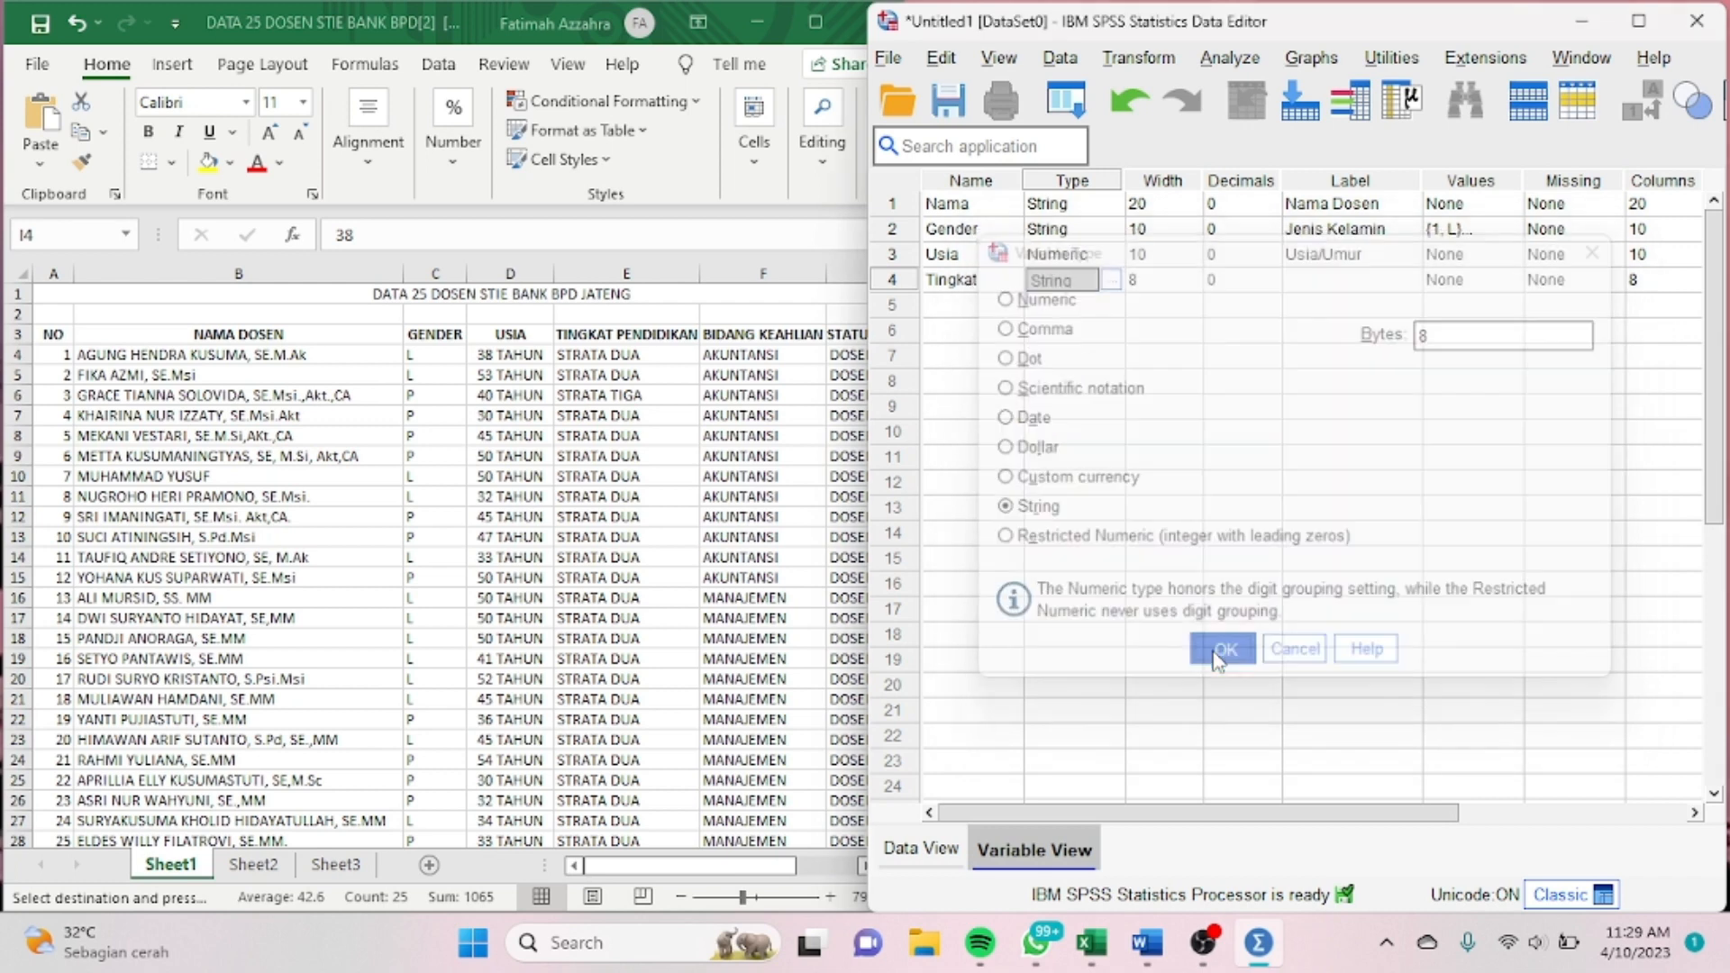
Step: Set the Tingkat variable's width and column width to 10 and label it "Tingkat Pendidikan"
left_click(1172, 280)
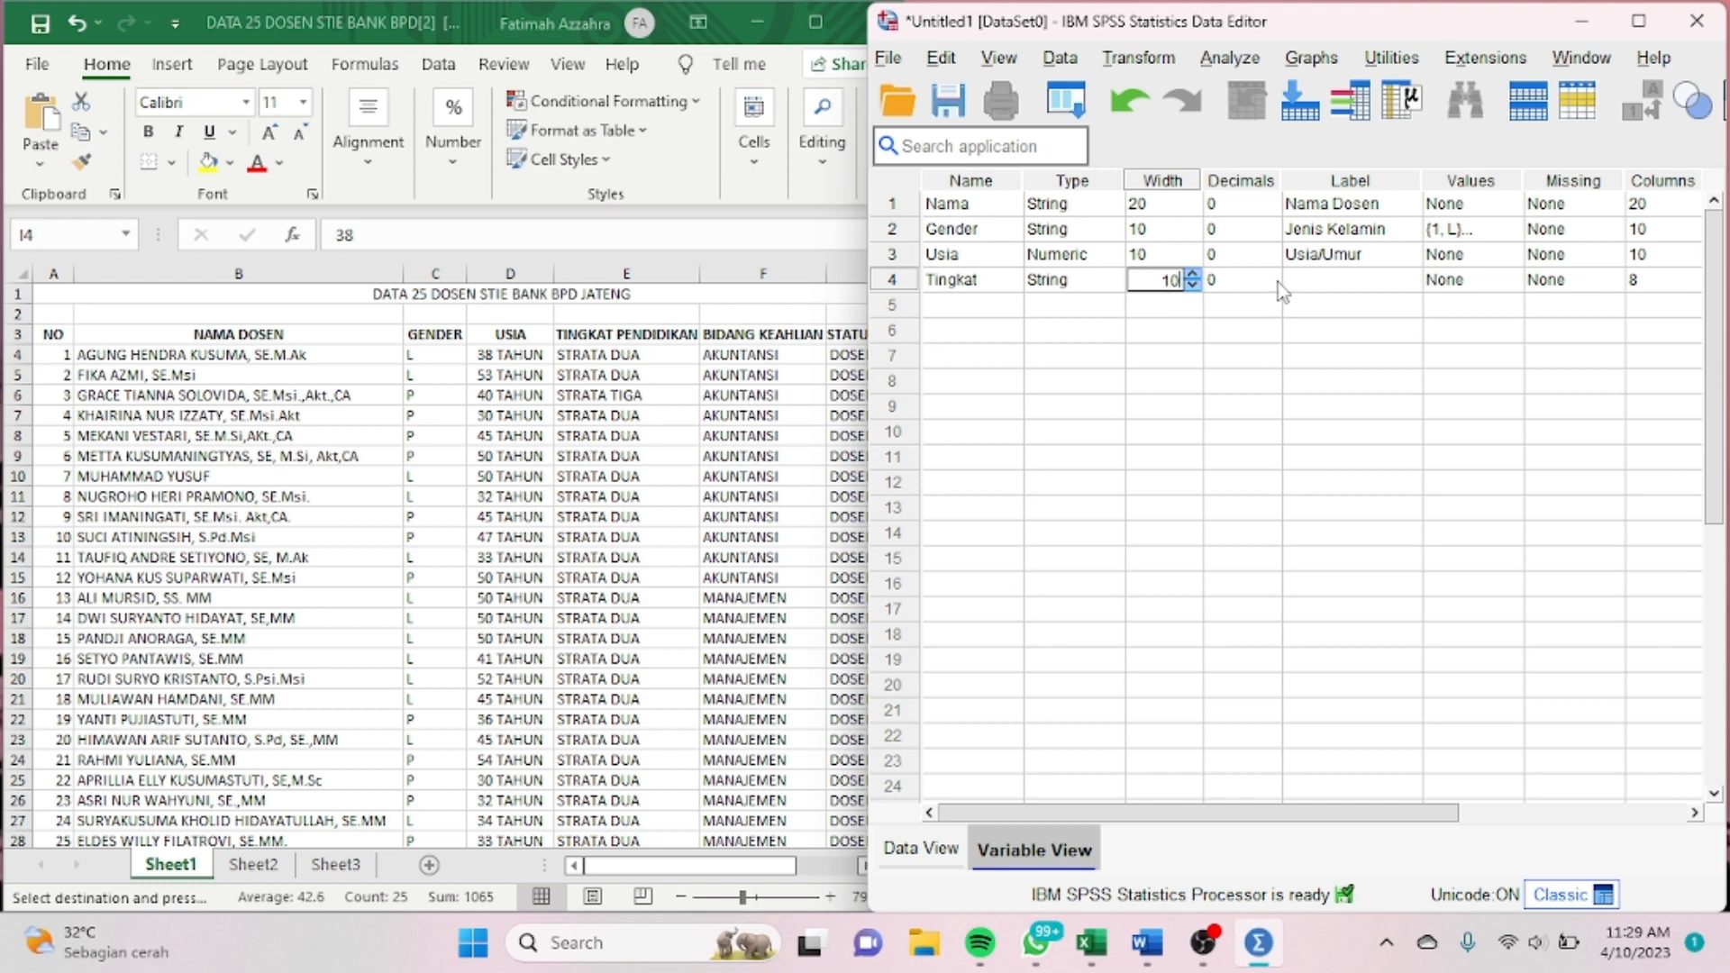
left_click(1306, 281)
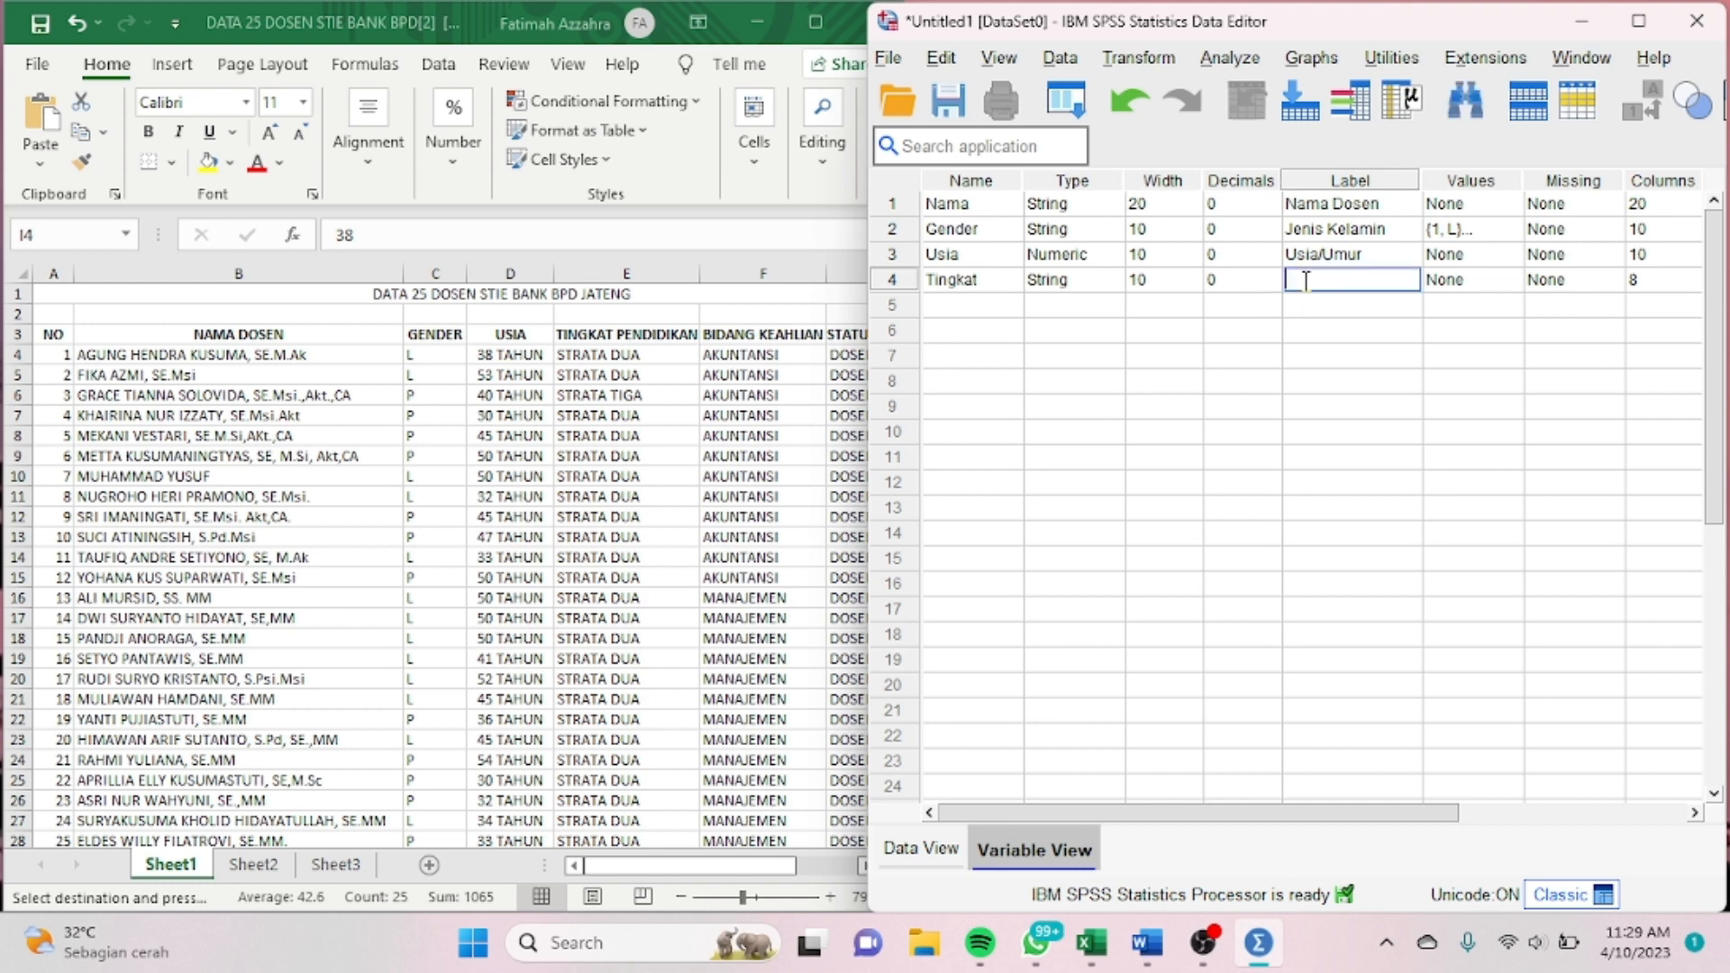
type("Tingkat Pendidikan")
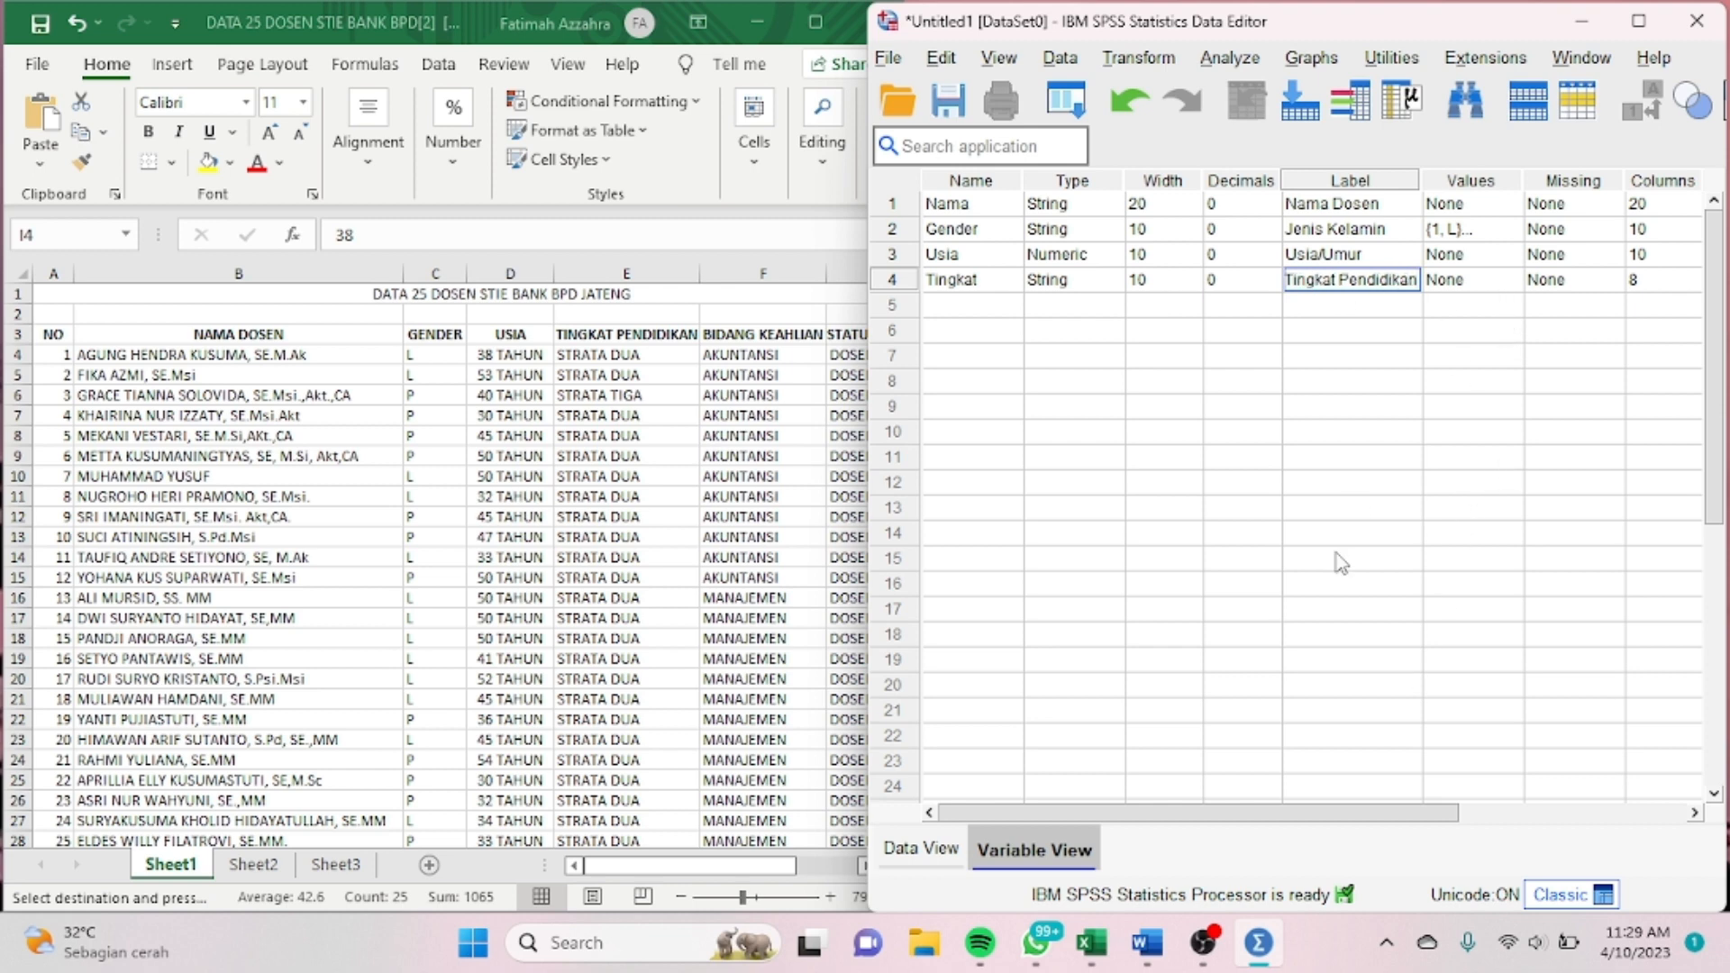
left_click(805, 712)
mouse_move(891, 703)
left_mouse_down()
mouse_move(899, 753)
mouse_move(892, 721)
left_mouse_up()
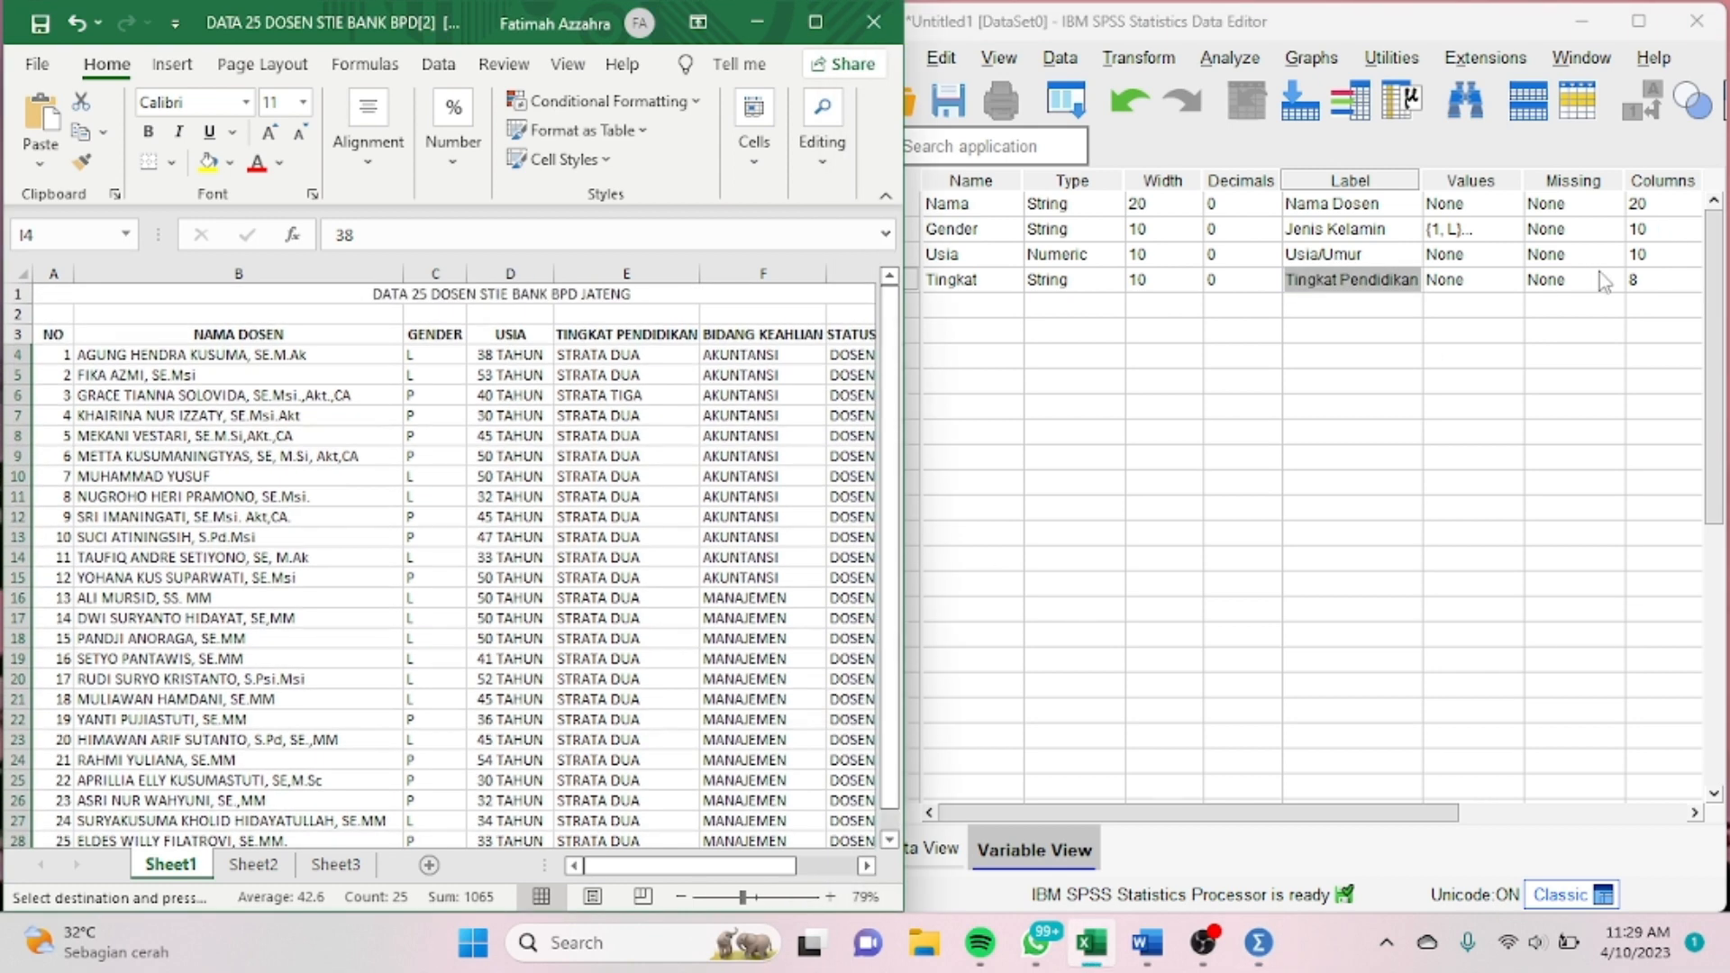
left_click_drag(1241, 820, 1506, 739)
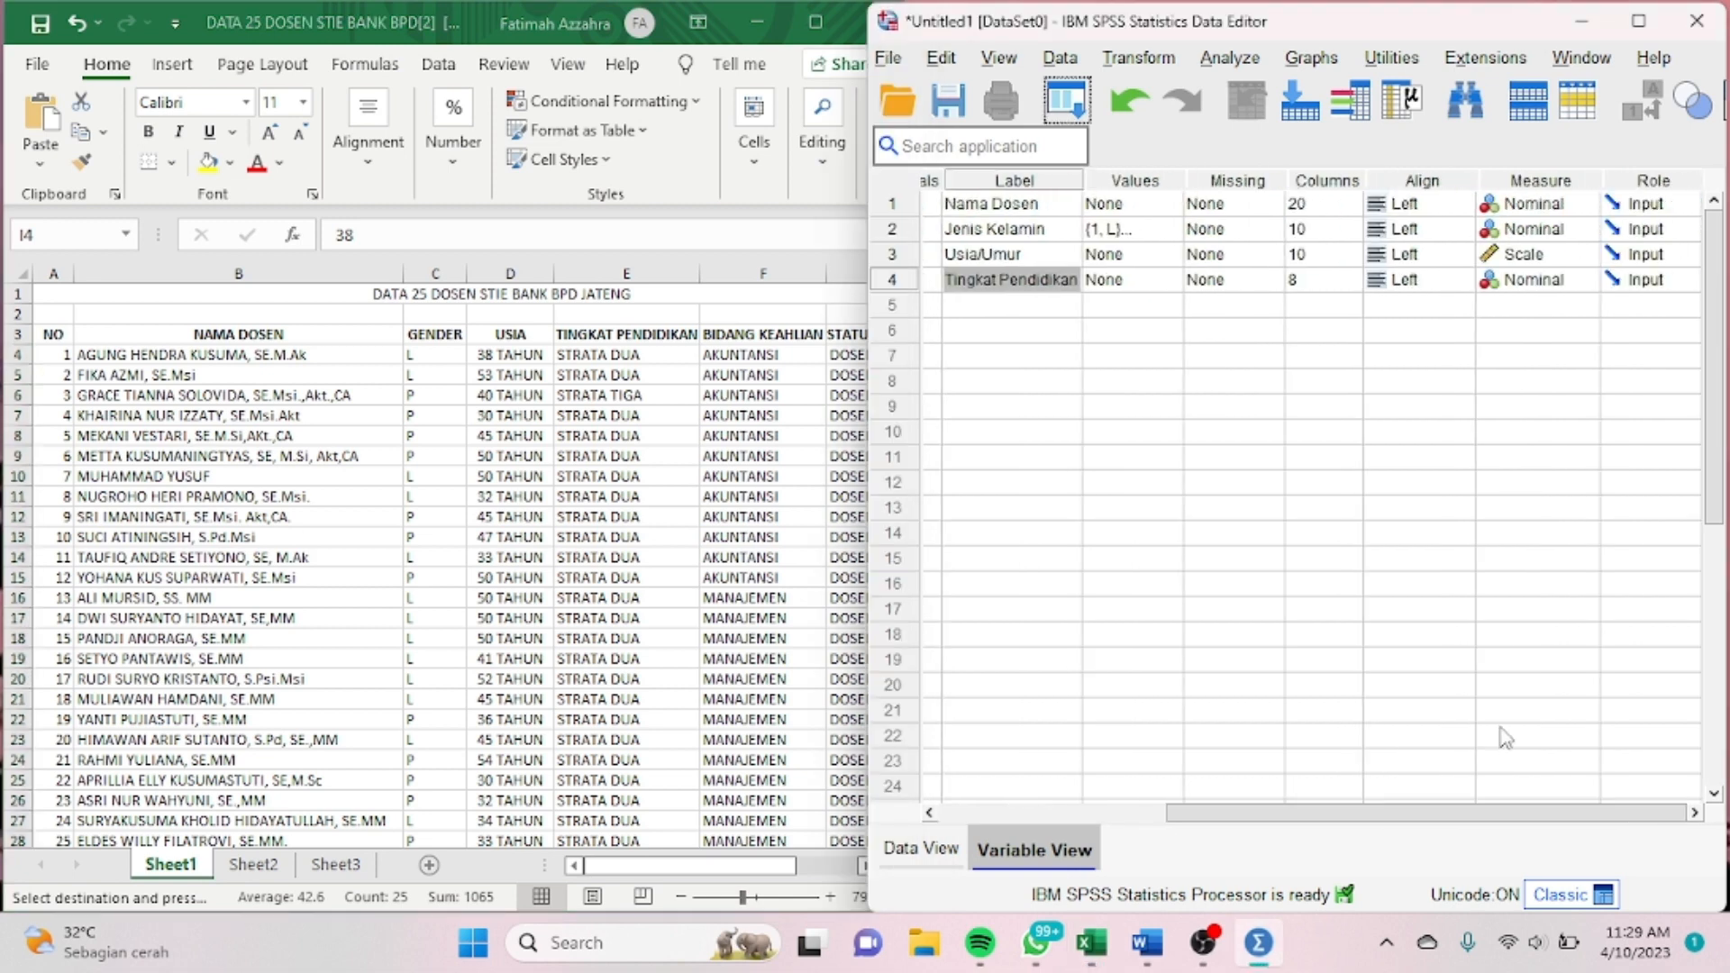
left_click(1329, 279)
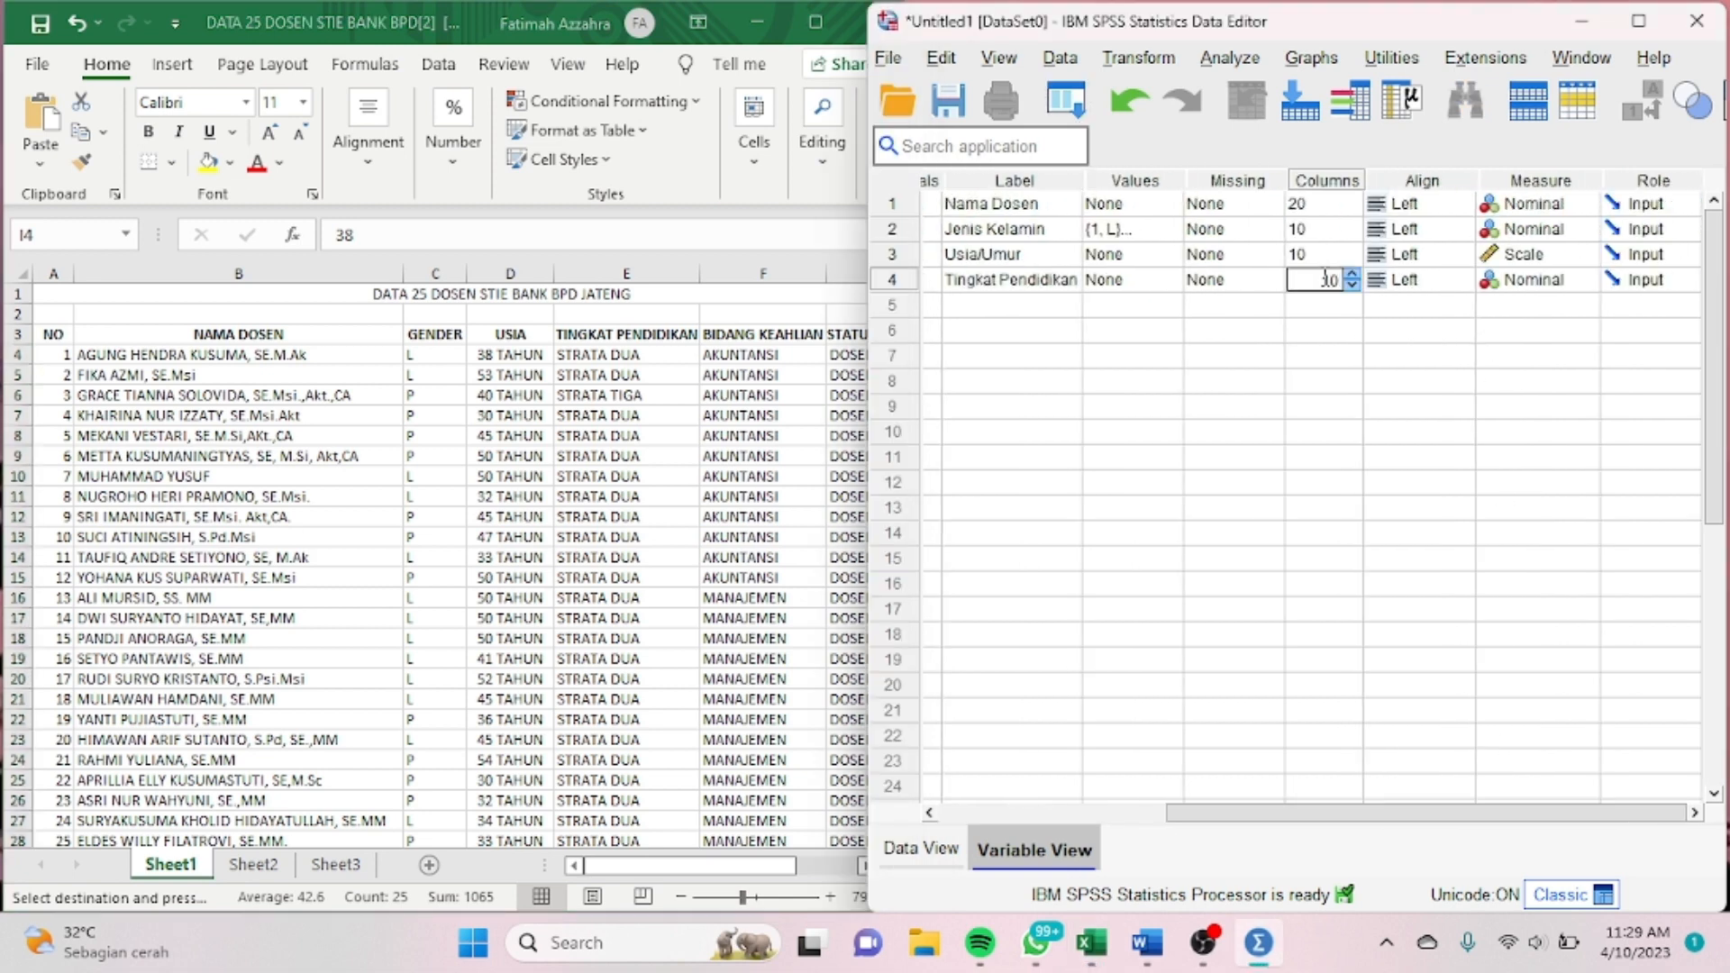
Step: Add a fifth variable named Bidang below Tingkat
left_click_drag(1335, 813, 1105, 814)
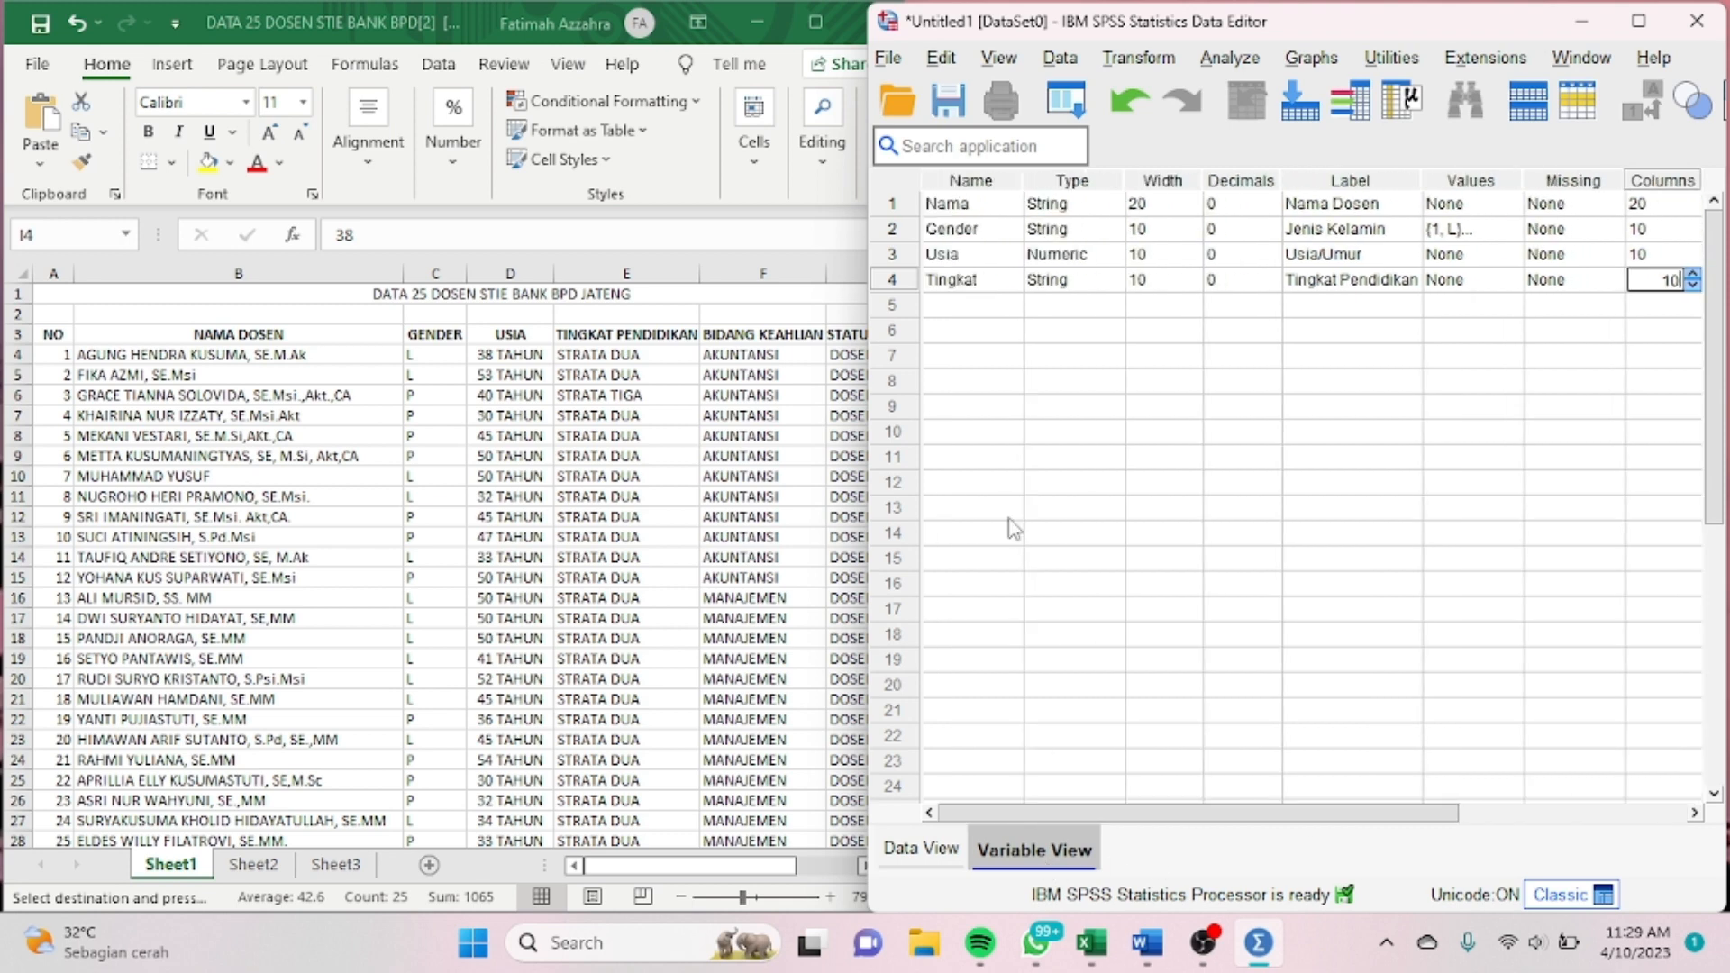
left_click(950, 306)
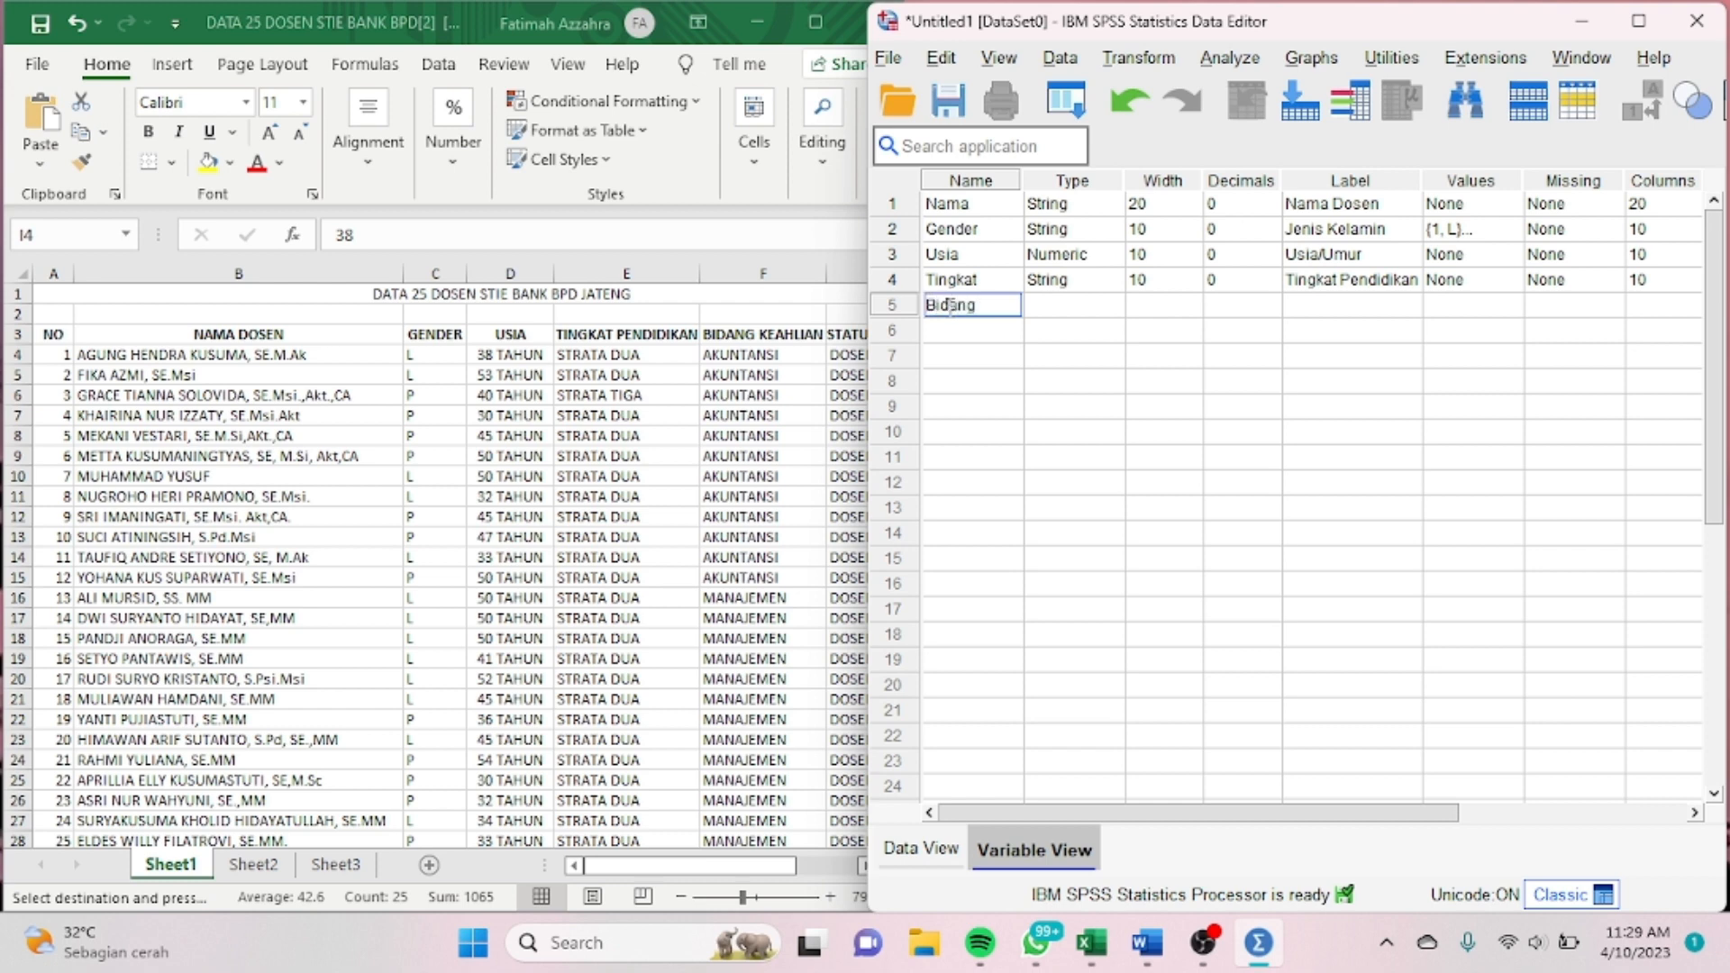
type("Bidang")
key("Return")
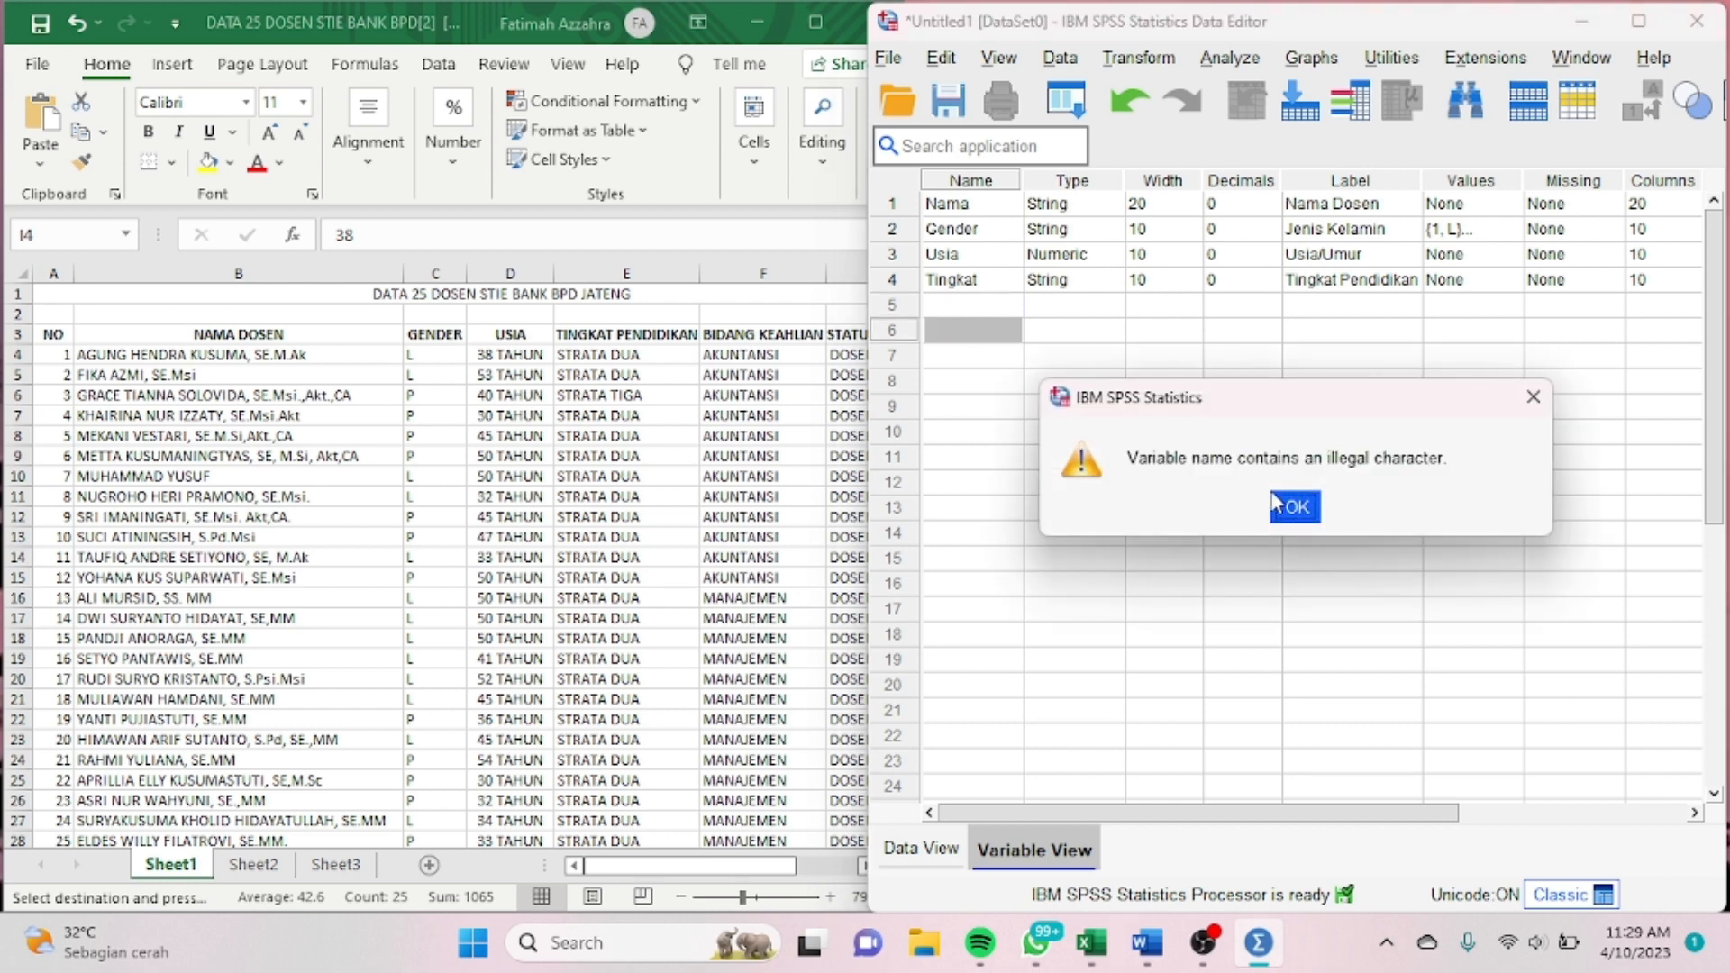
left_click(1284, 508)
left_click(991, 306)
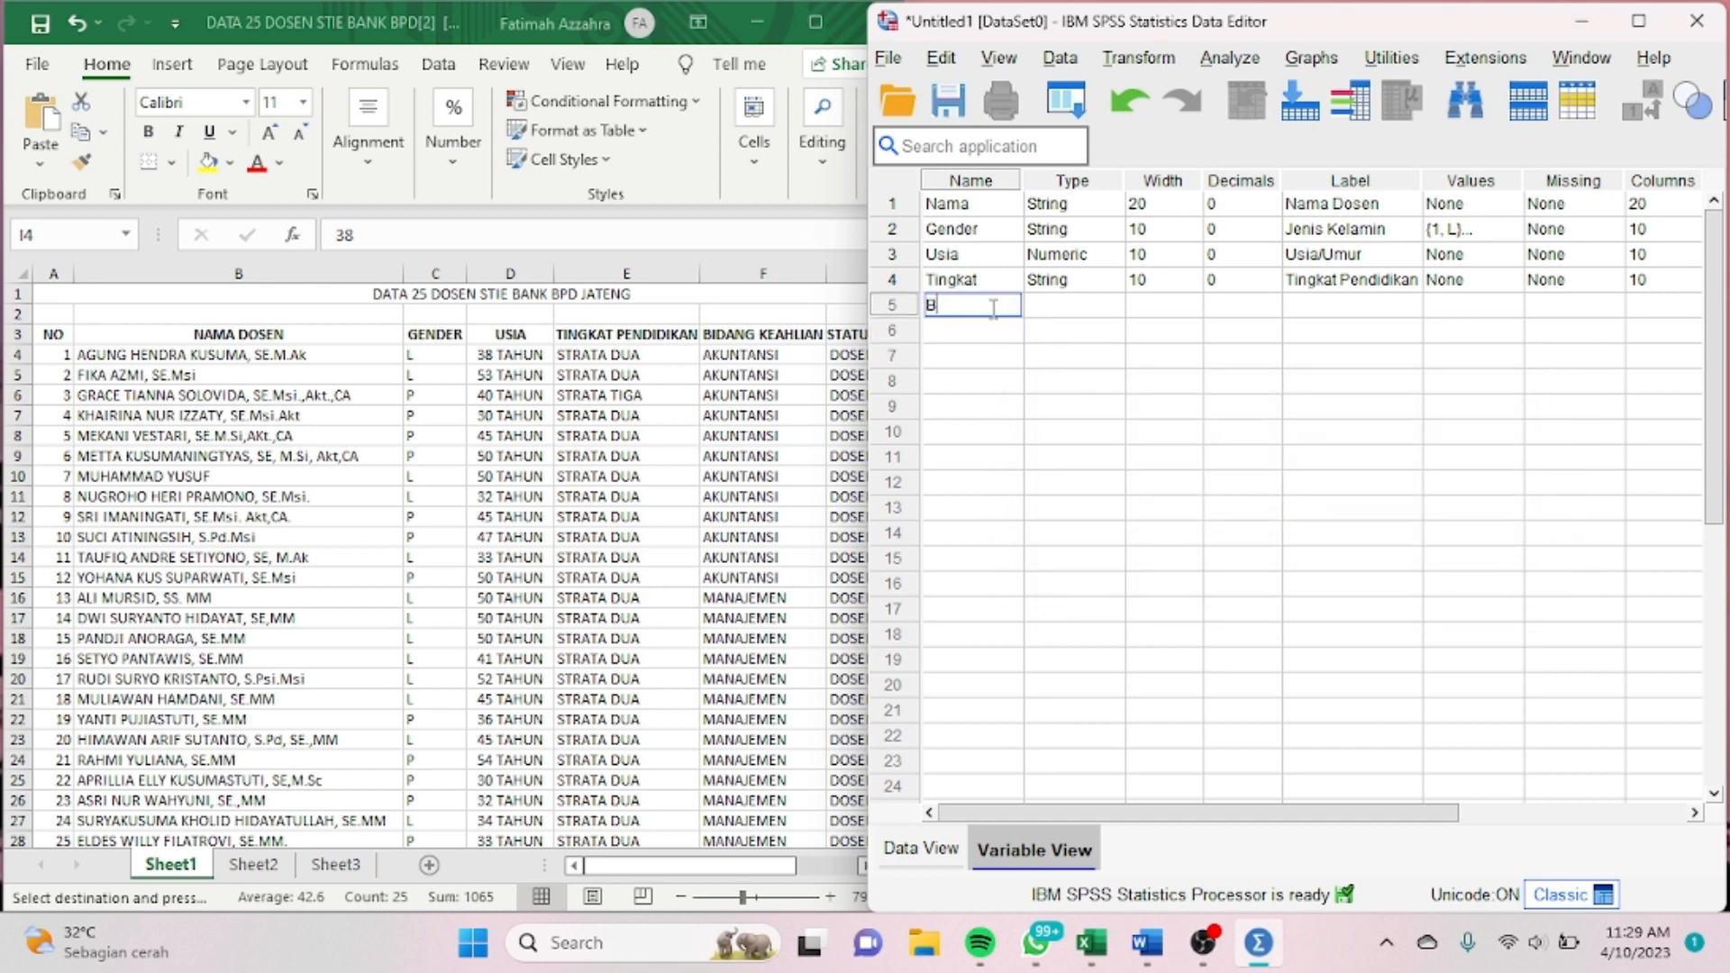
key("Return")
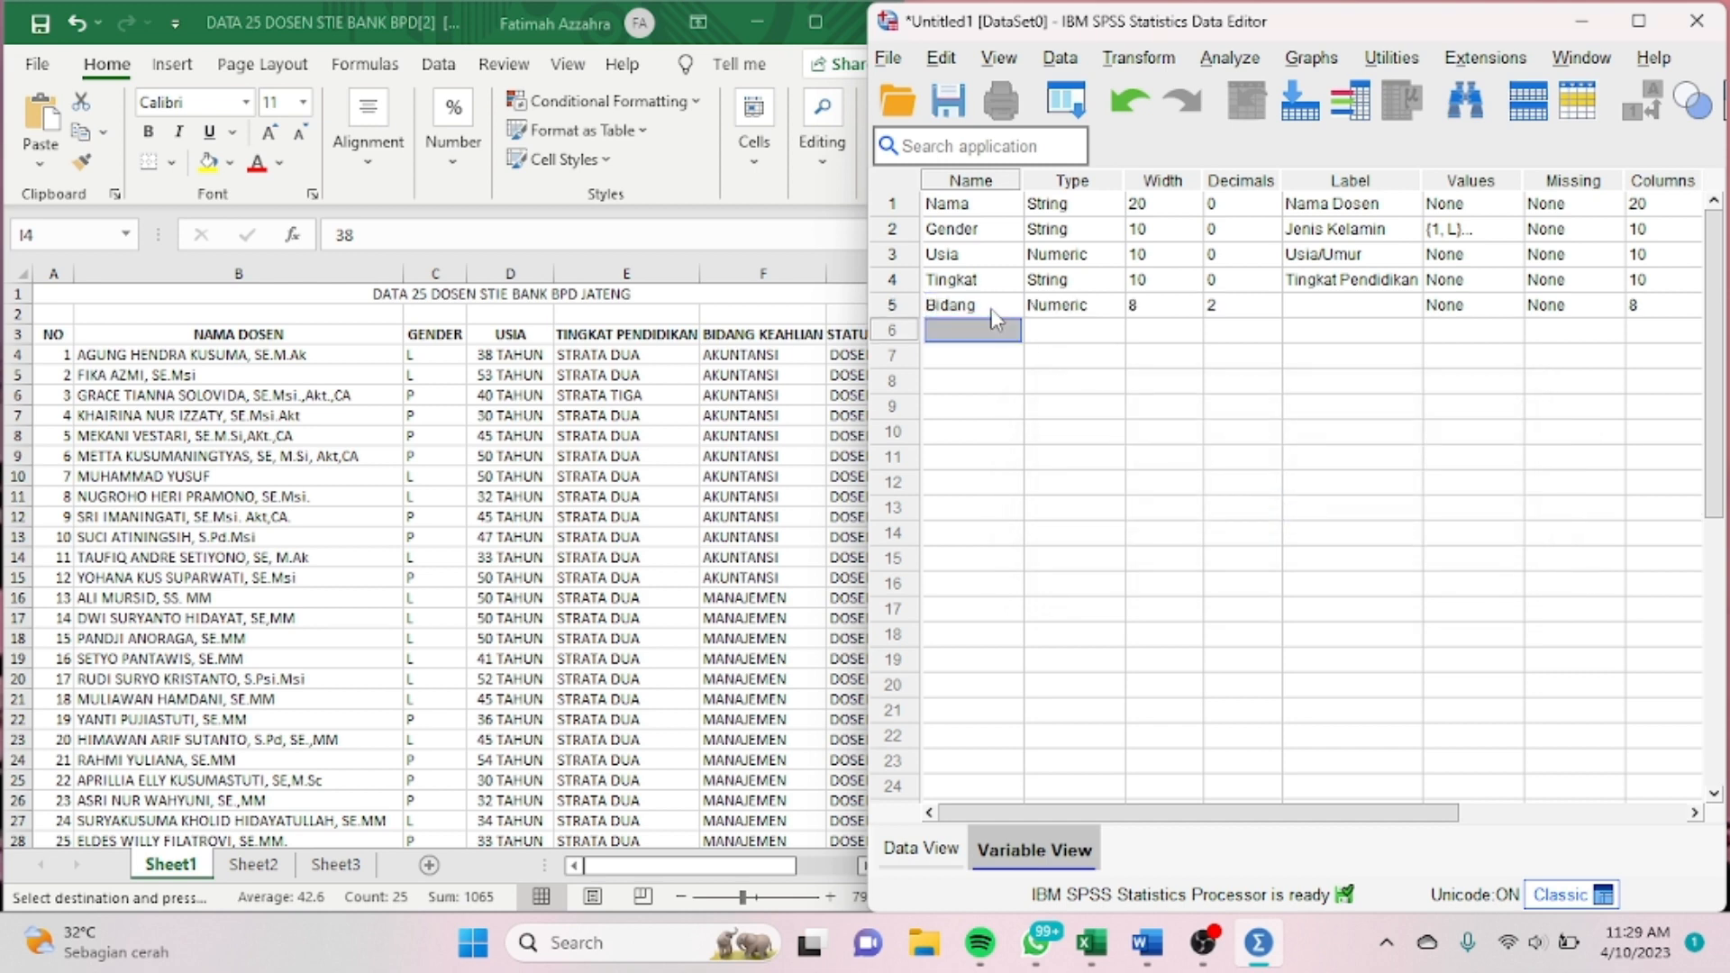
Step: Change the Bidang variable's type to String
left_click(1122, 305)
left_click(1120, 305)
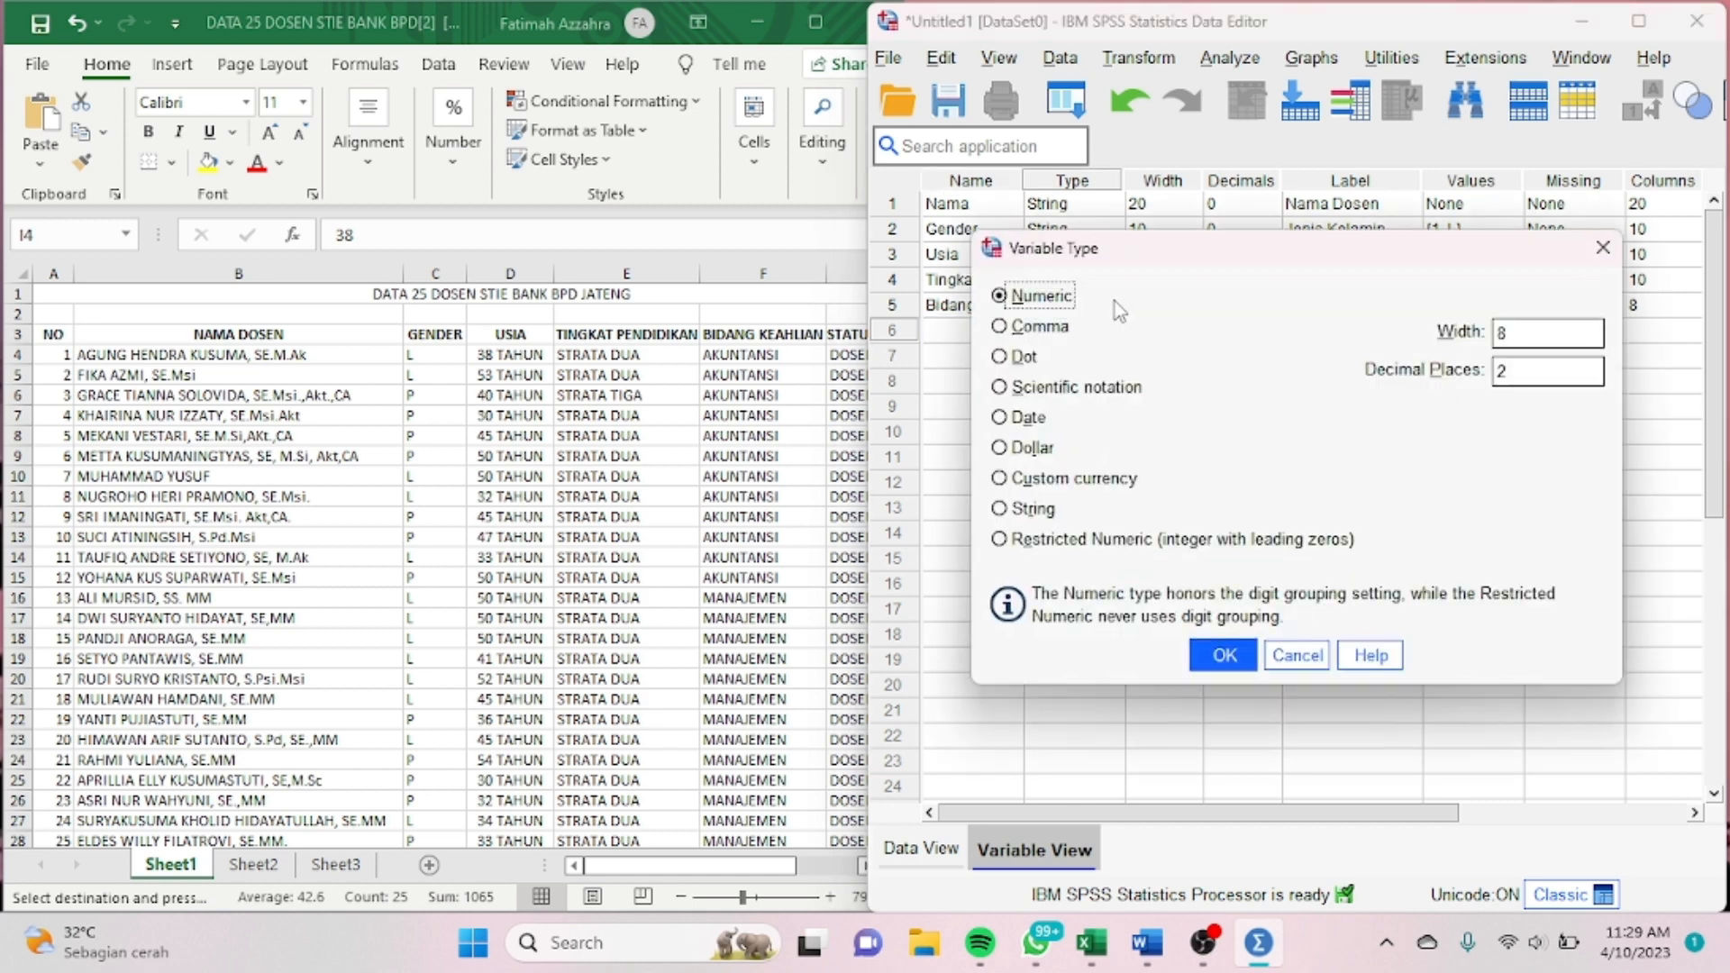
left_click(1001, 509)
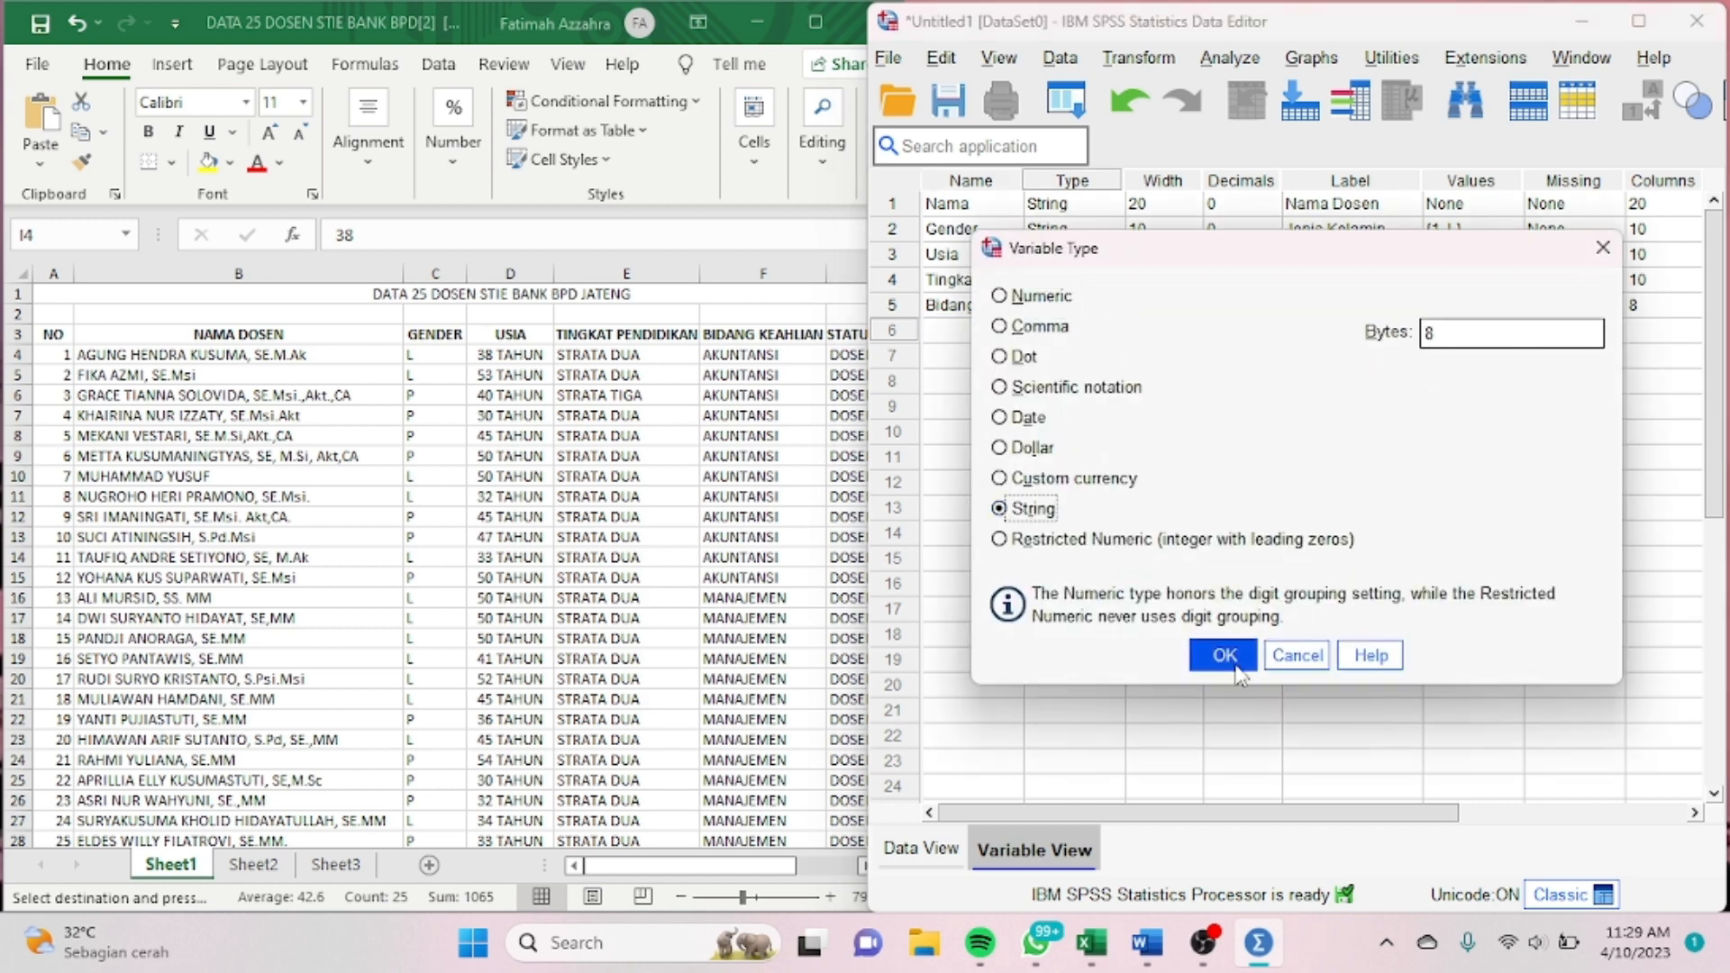
left_click(1224, 655)
Step: Set the Bidang variable's width to 10 and label it "Bidang Keahlian"
left_click(1177, 305)
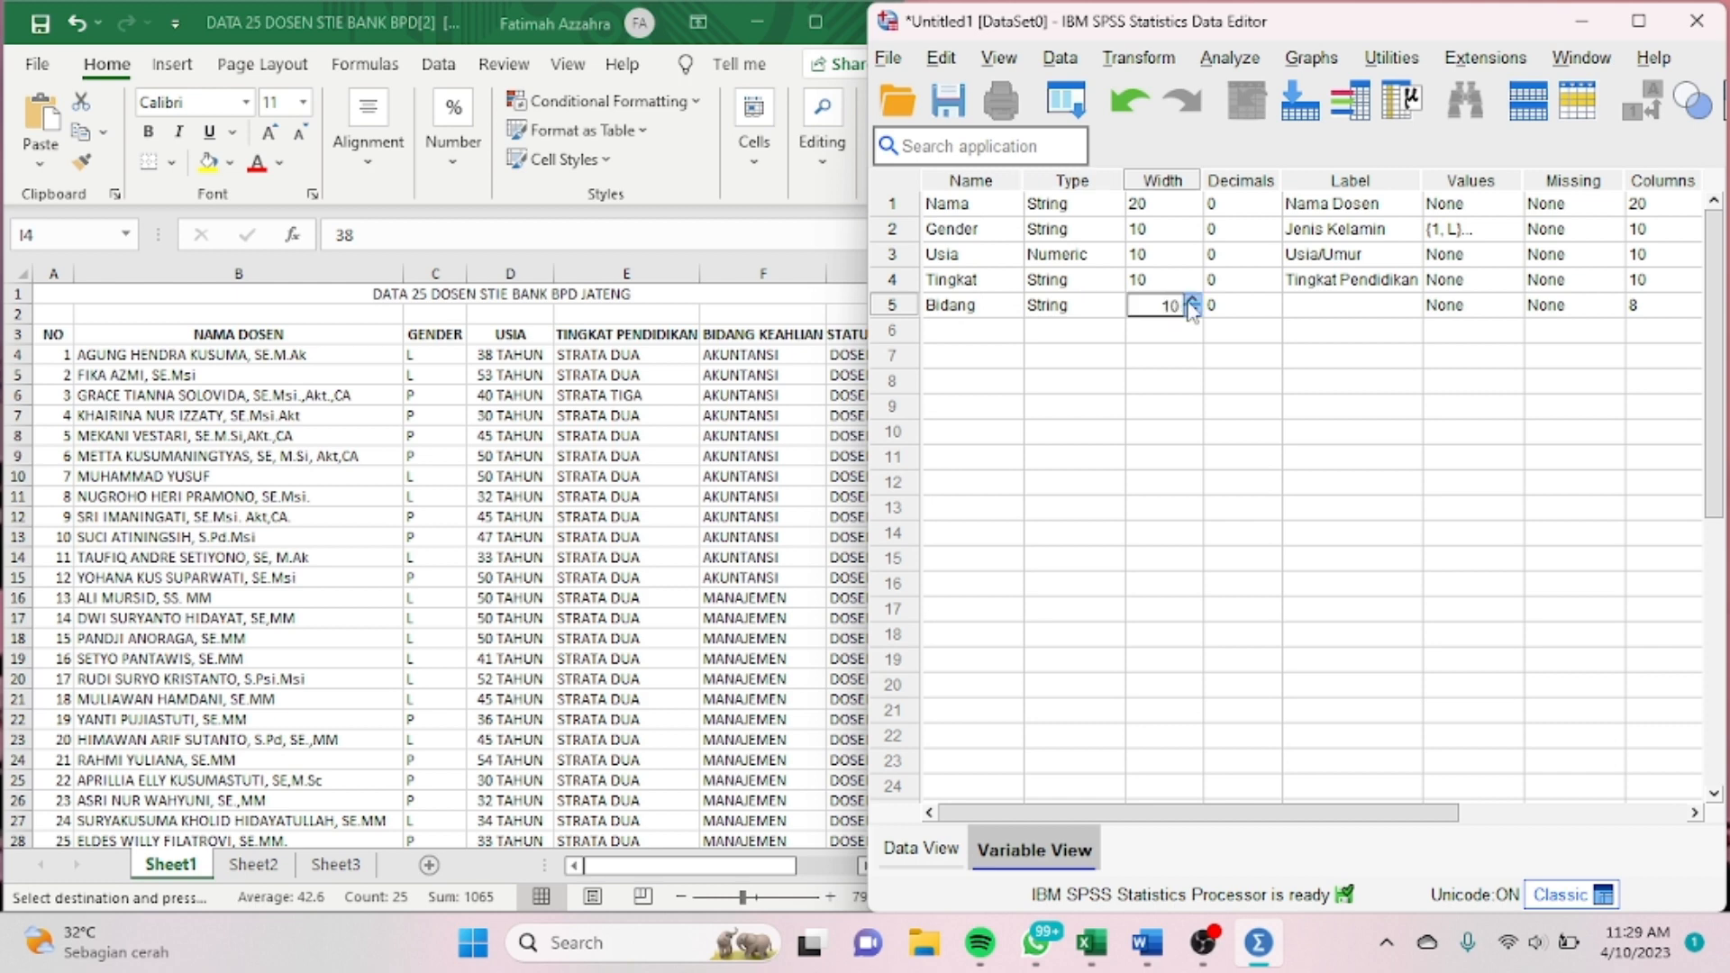
left_click(1219, 313)
left_click(1306, 315)
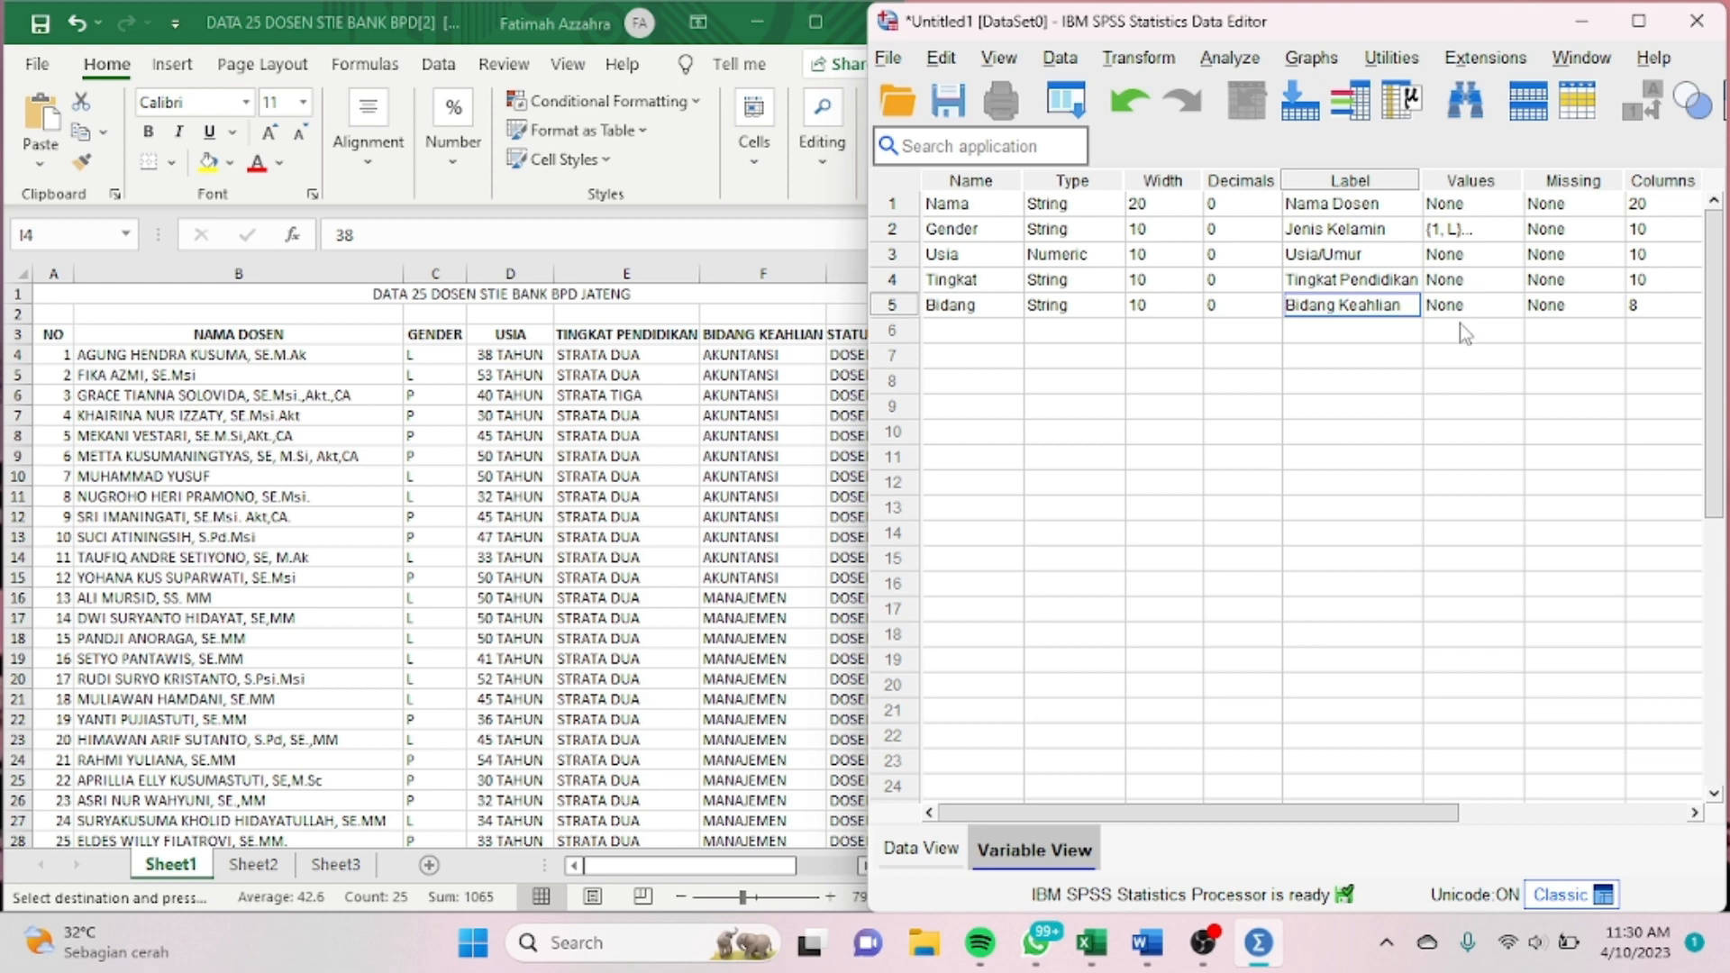
Step: Open the value labels of the Bidang variable and add value 1 with the label Akuntansi
left_click(1476, 307)
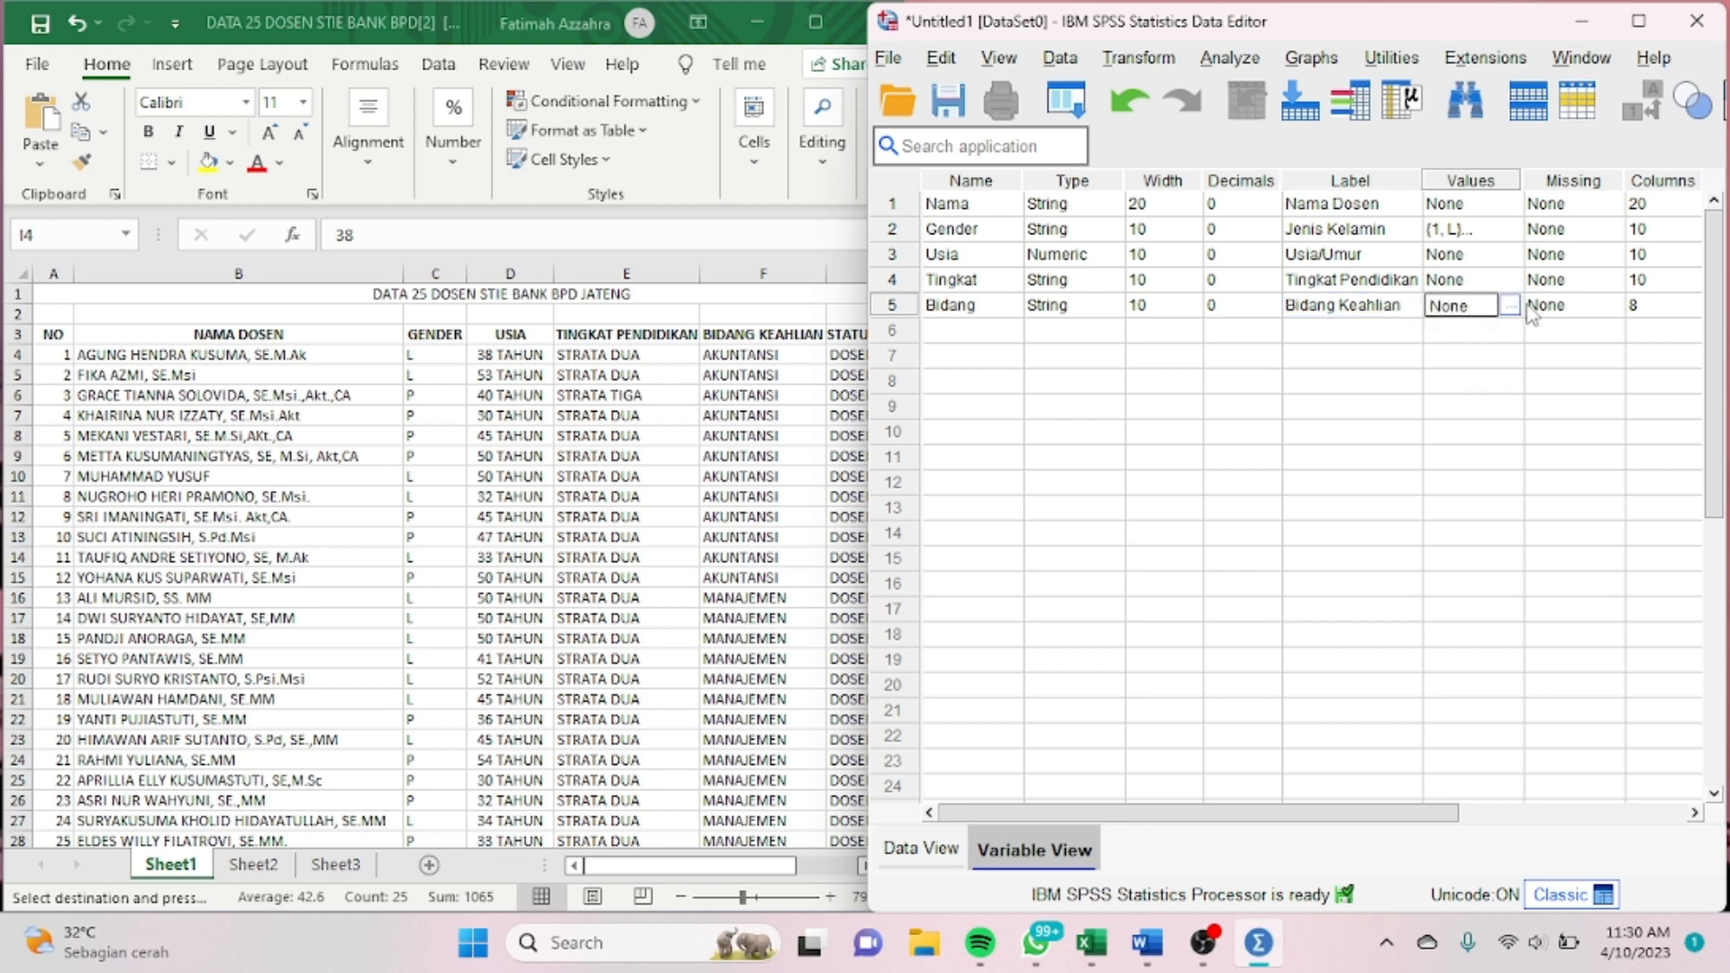
left_click(1514, 306)
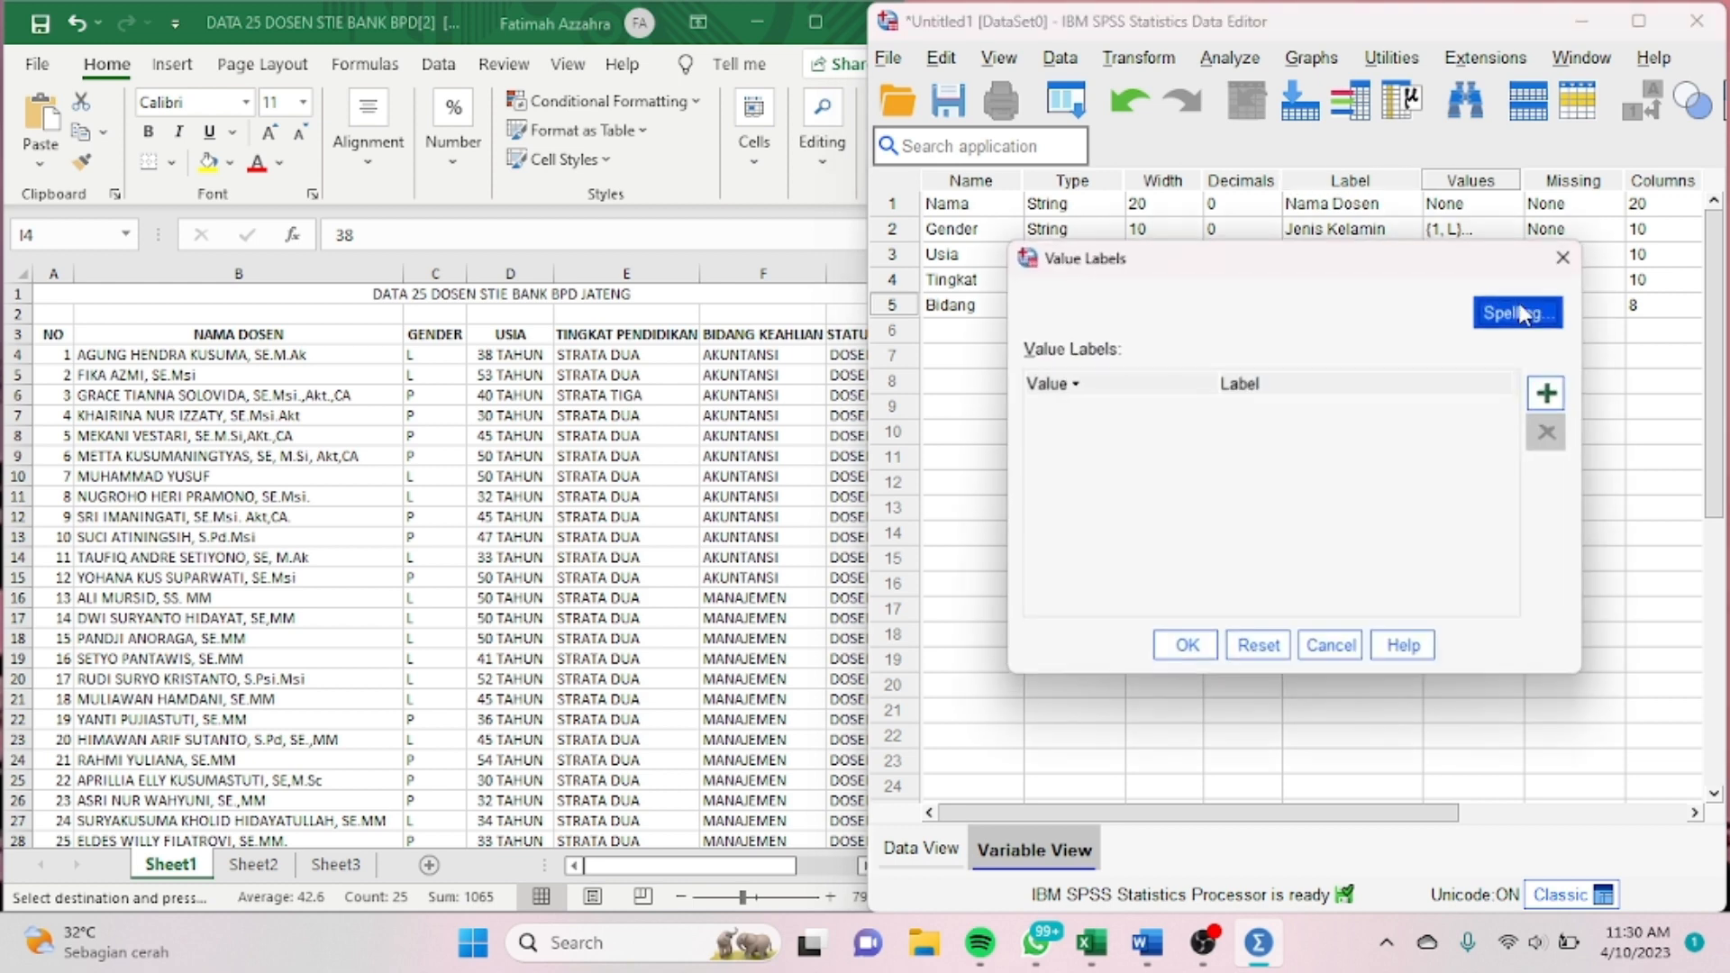
left_click(1554, 394)
type("1")
key("Tab")
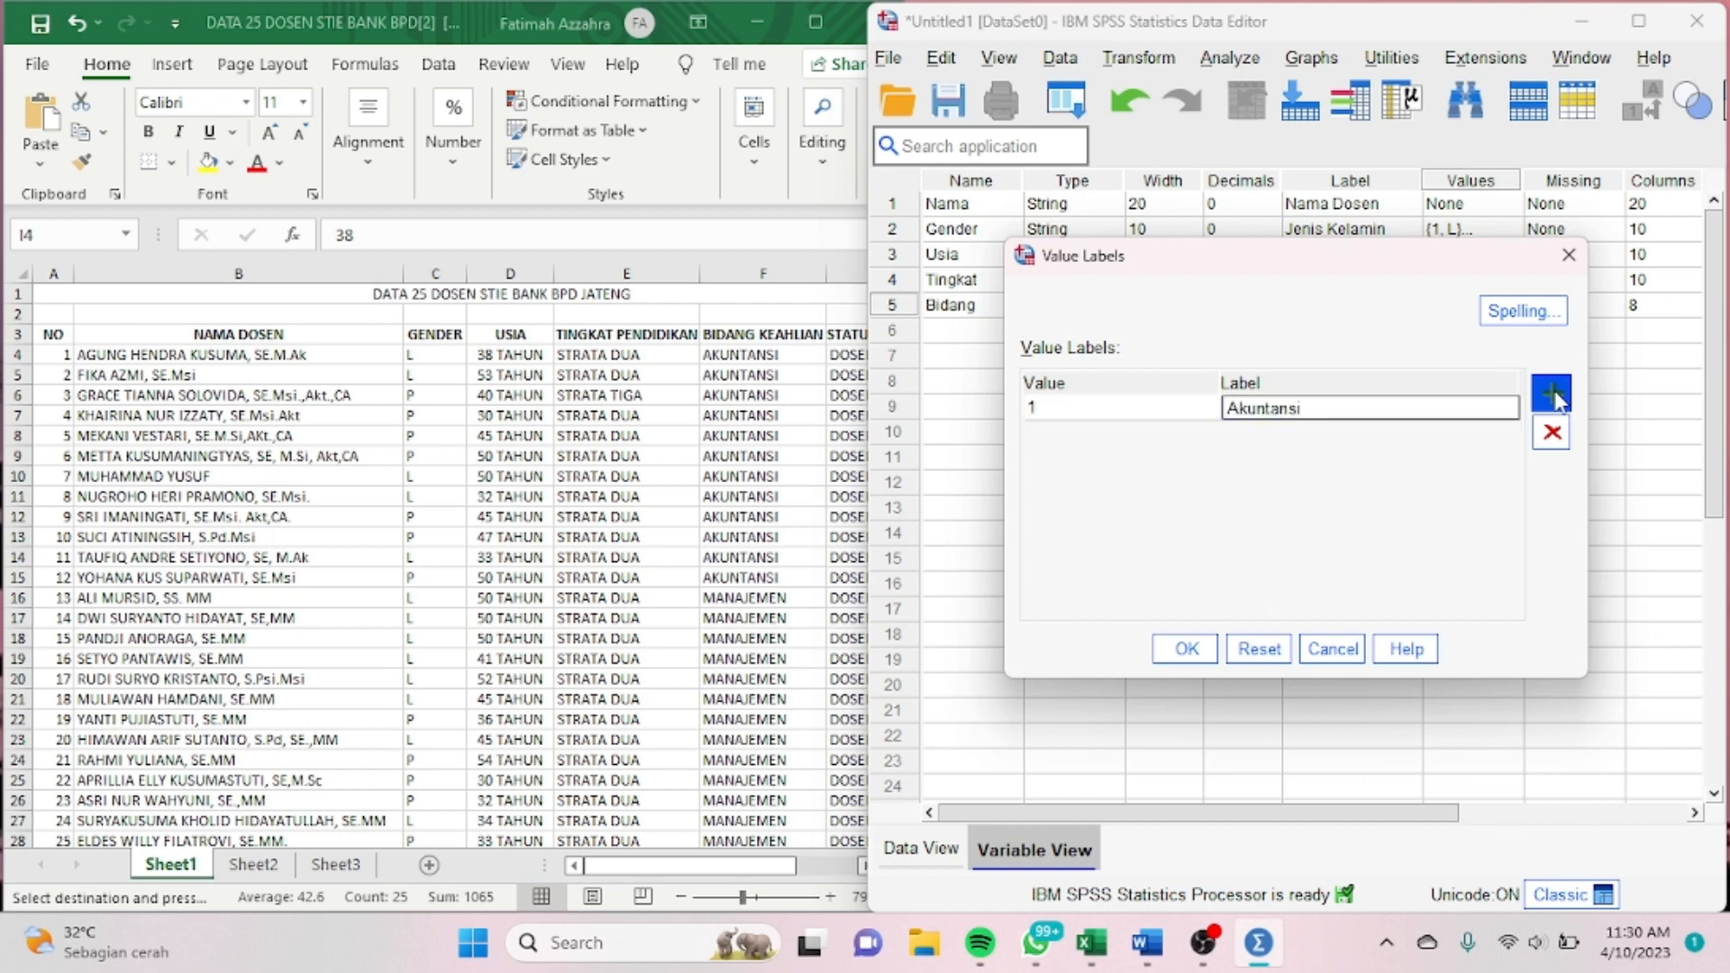
Step: Add value 2 with the label Manajemen to the Bidang variable's value labels and set its Columns setting to 10
left_click(1552, 393)
type("2")
key("Tab")
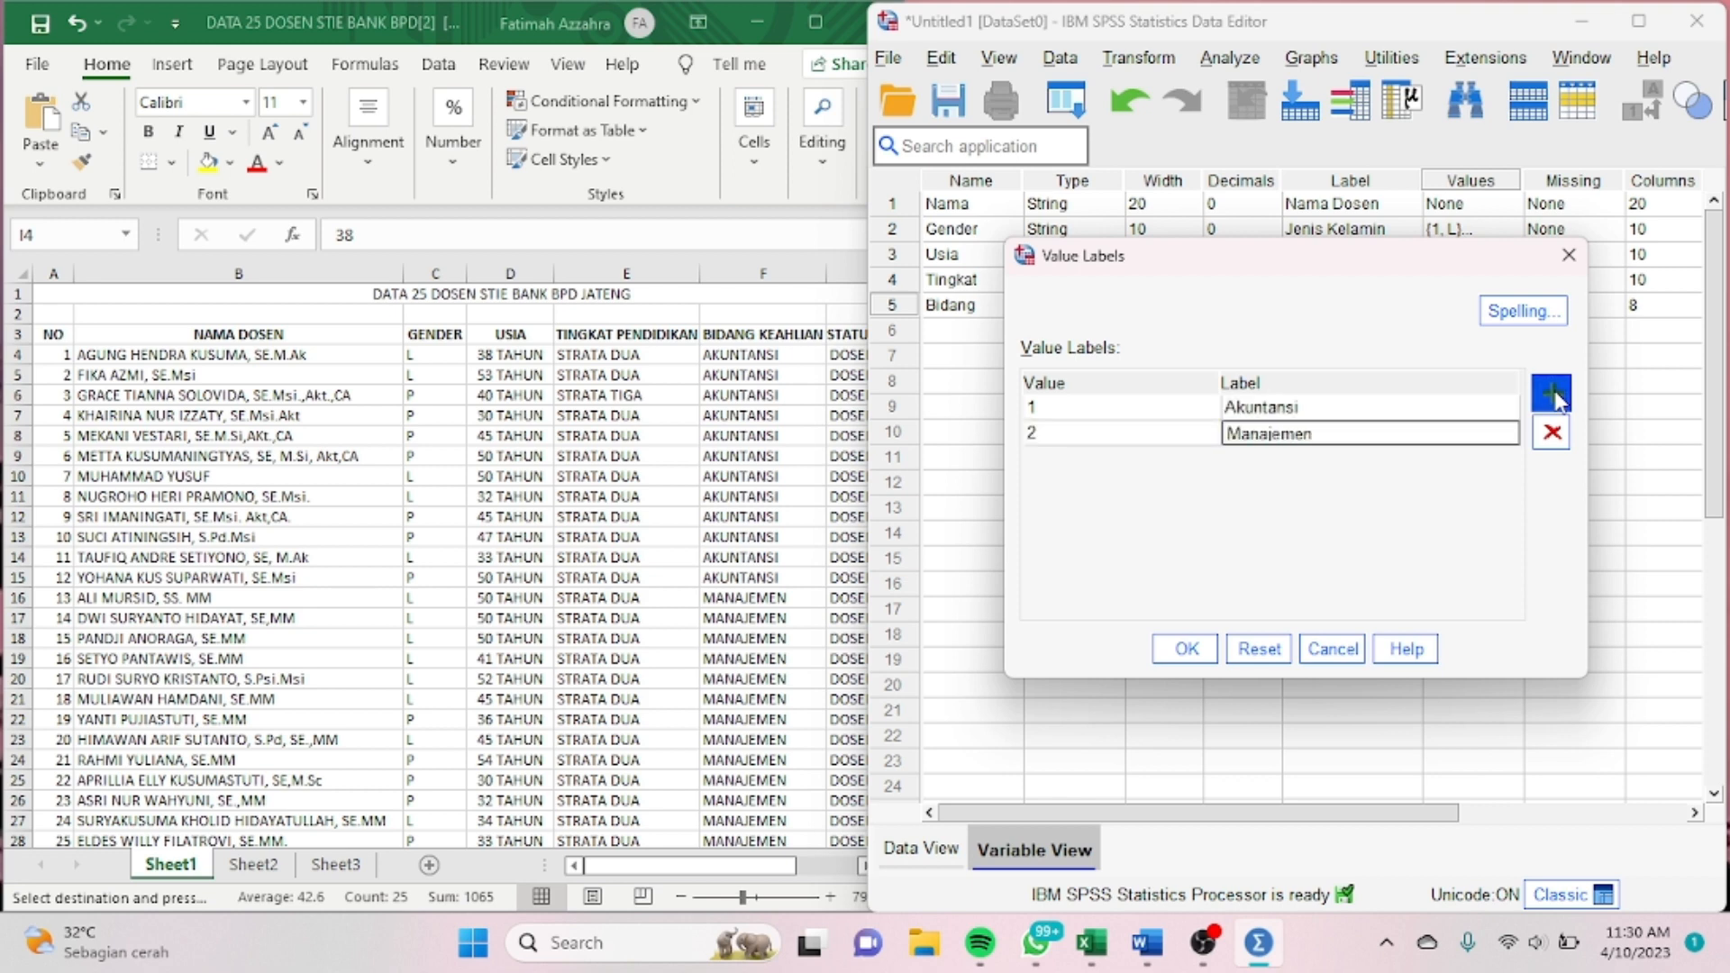
left_click(1188, 648)
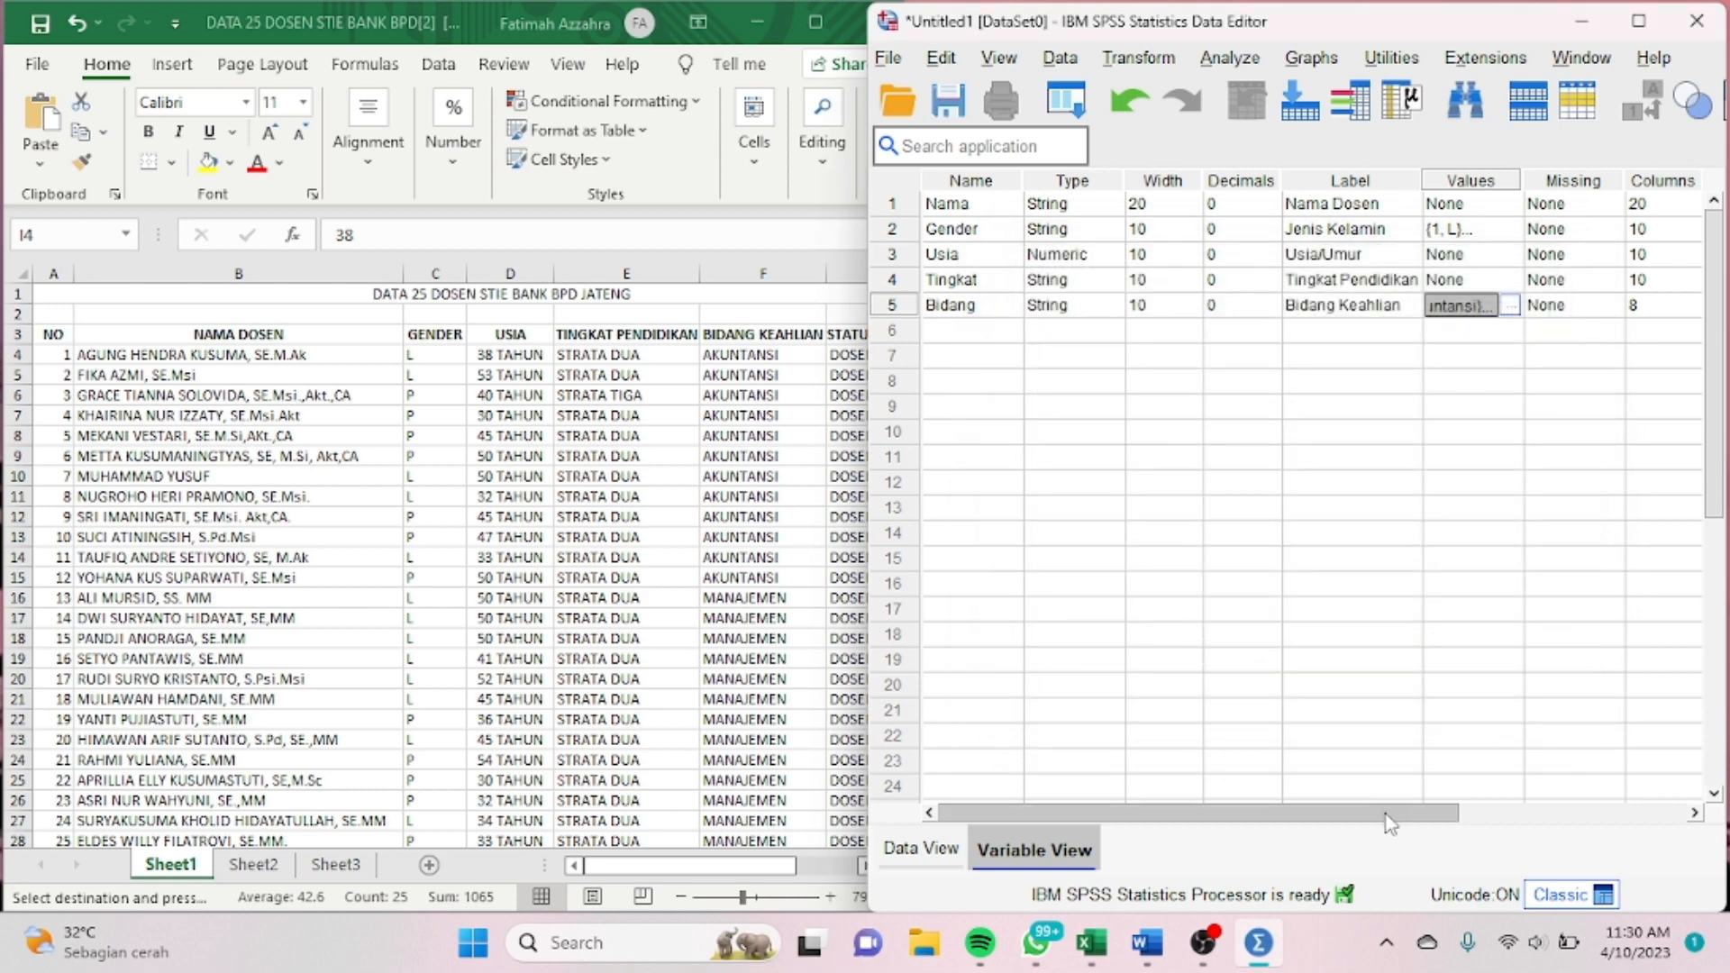
left_click_drag(1388, 822, 1618, 822)
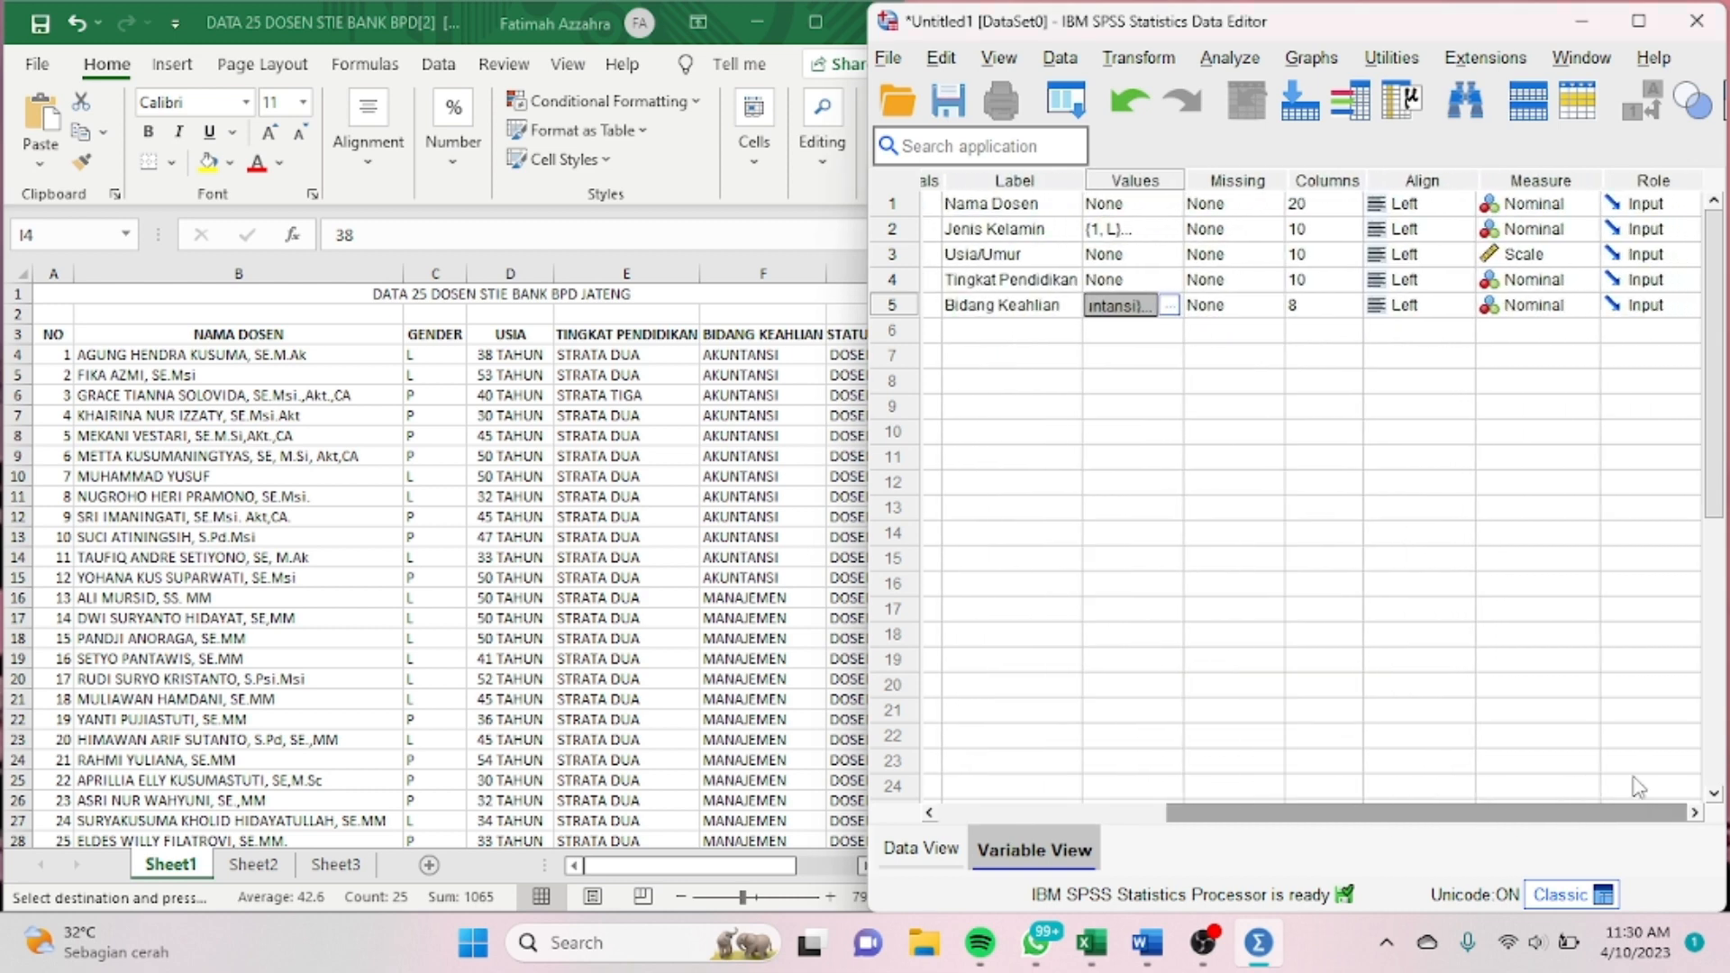
left_click(1306, 306)
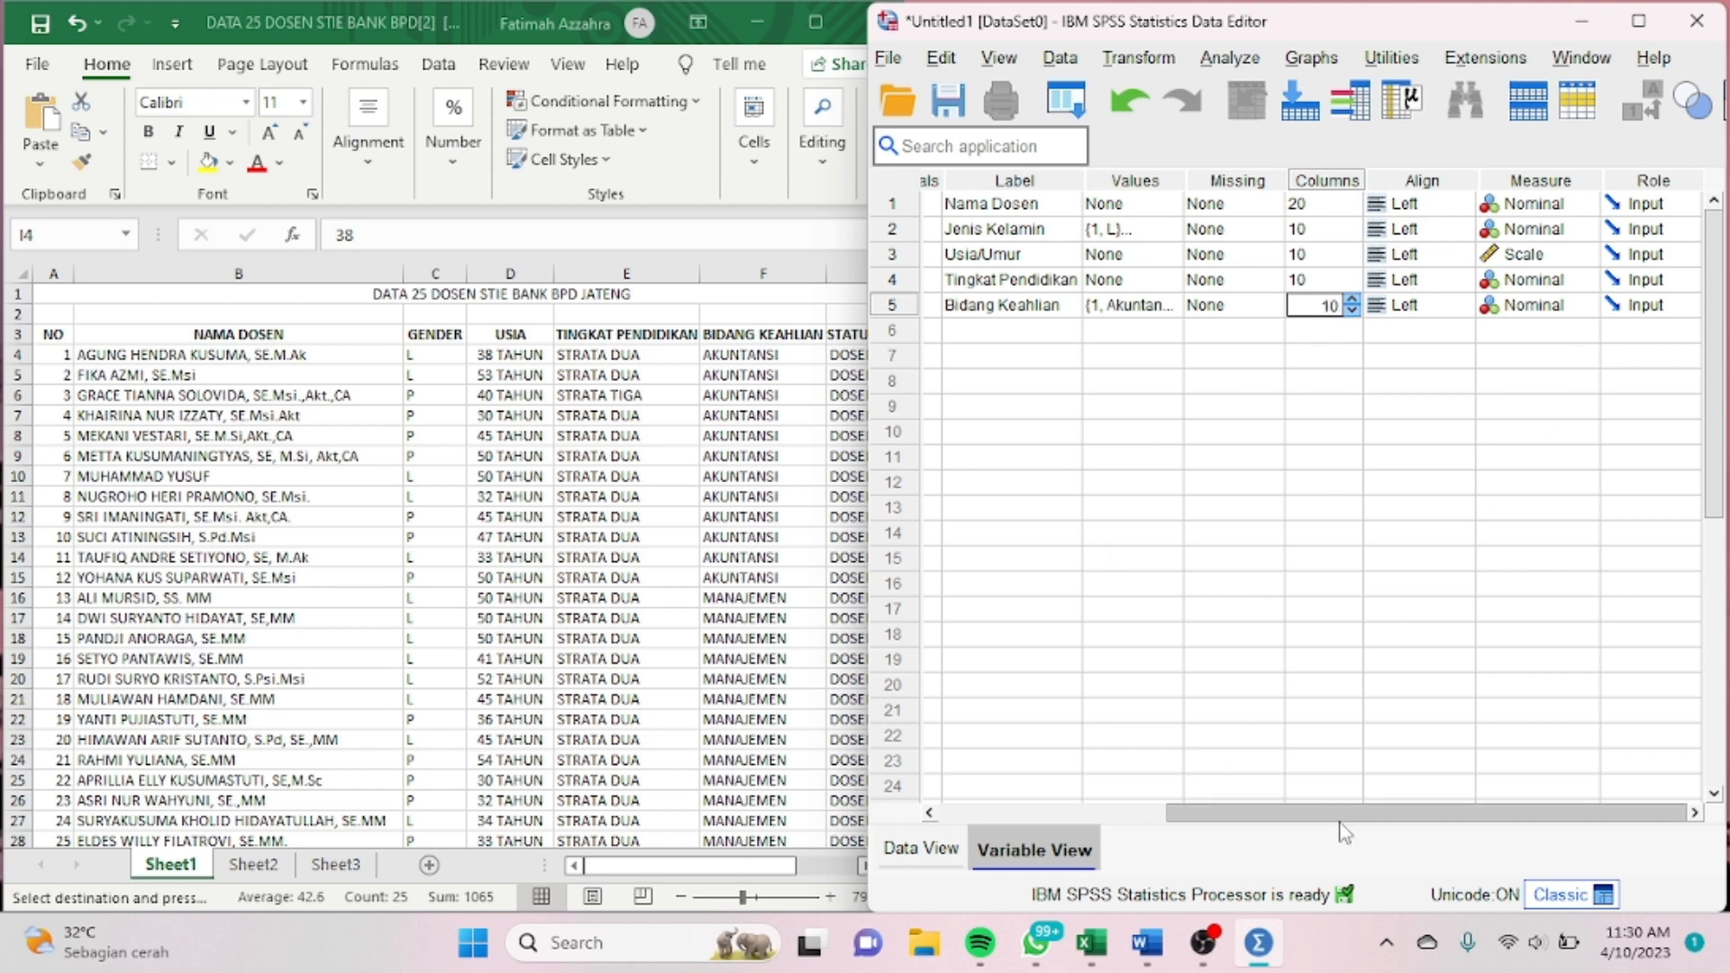
Step: Add a sixth variable named Status below Bidang, and bring the status column of the Excel sheet into view
left_click_drag(1340, 818, 1002, 819)
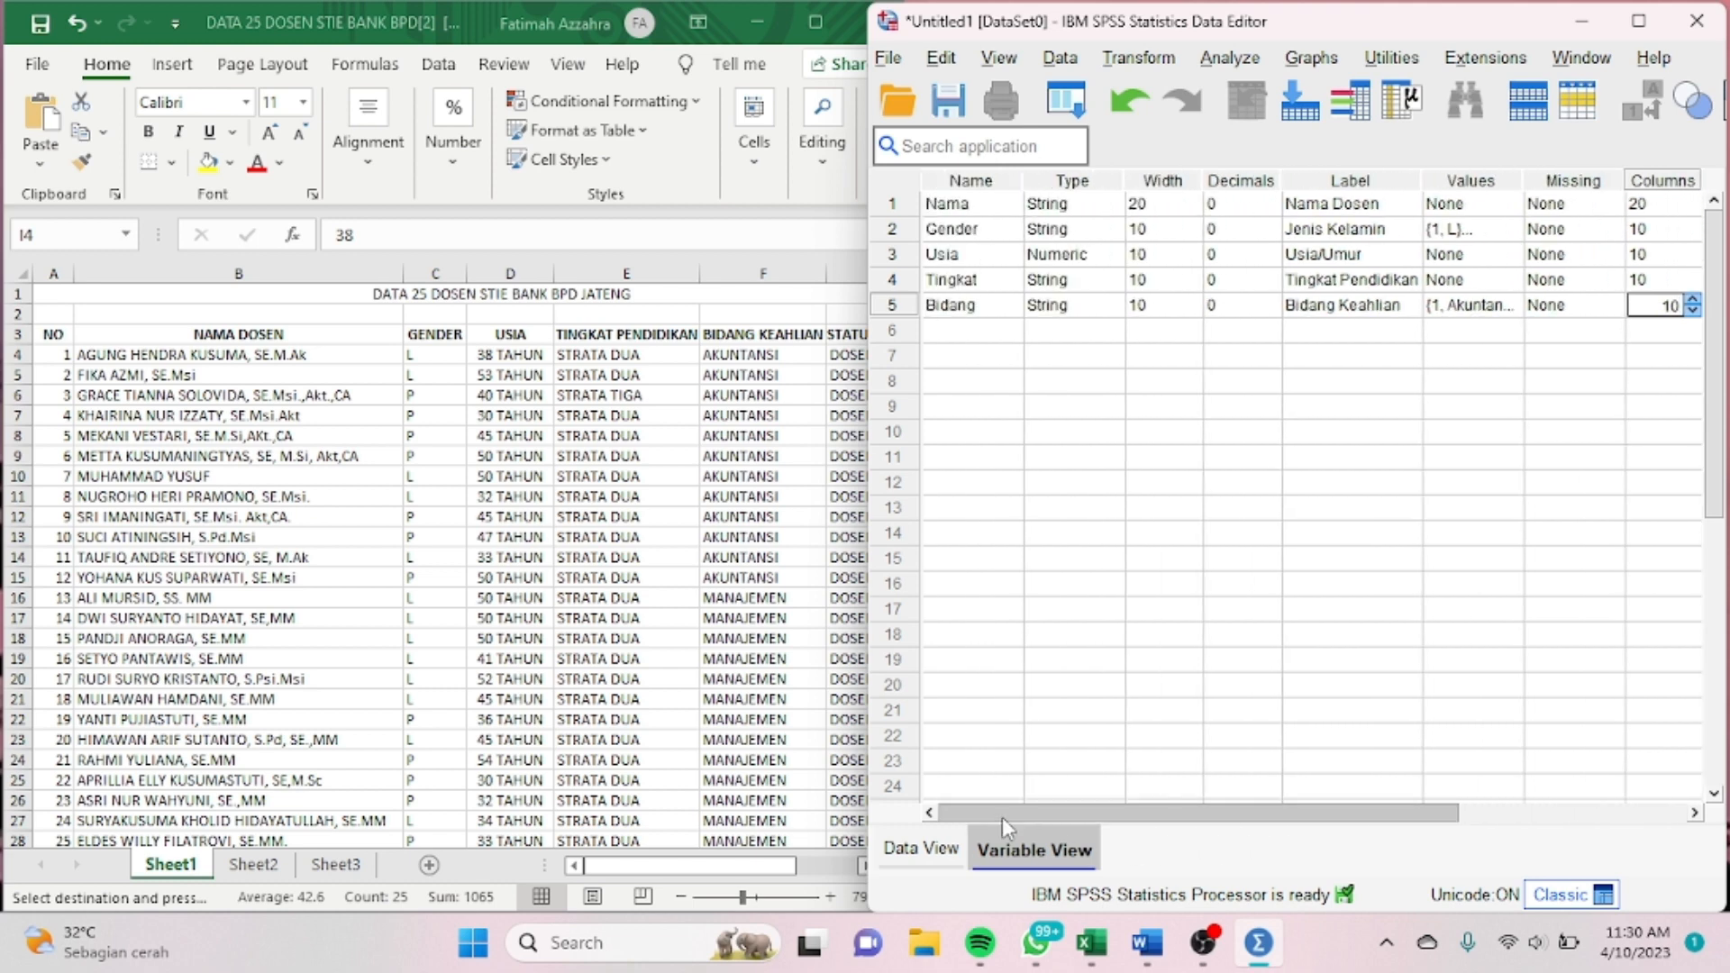
left_click(953, 332)
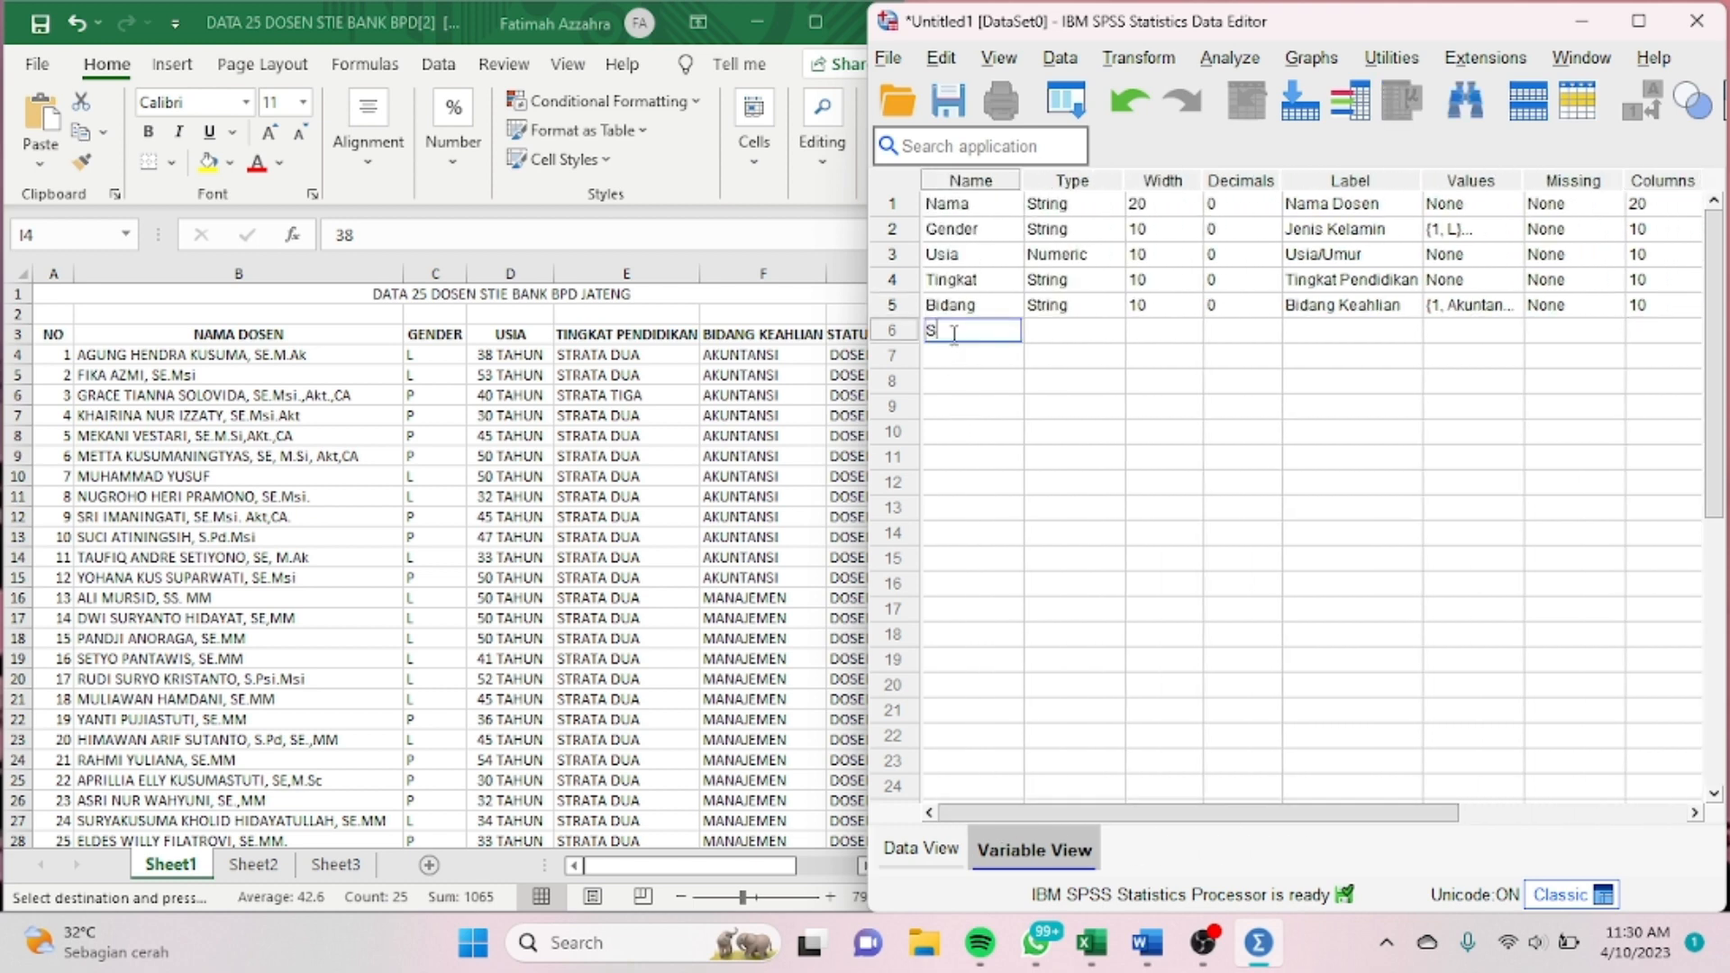
left_click(741, 411)
mouse_move(696, 865)
left_mouse_down()
mouse_move(753, 869)
mouse_move(692, 873)
left_mouse_up()
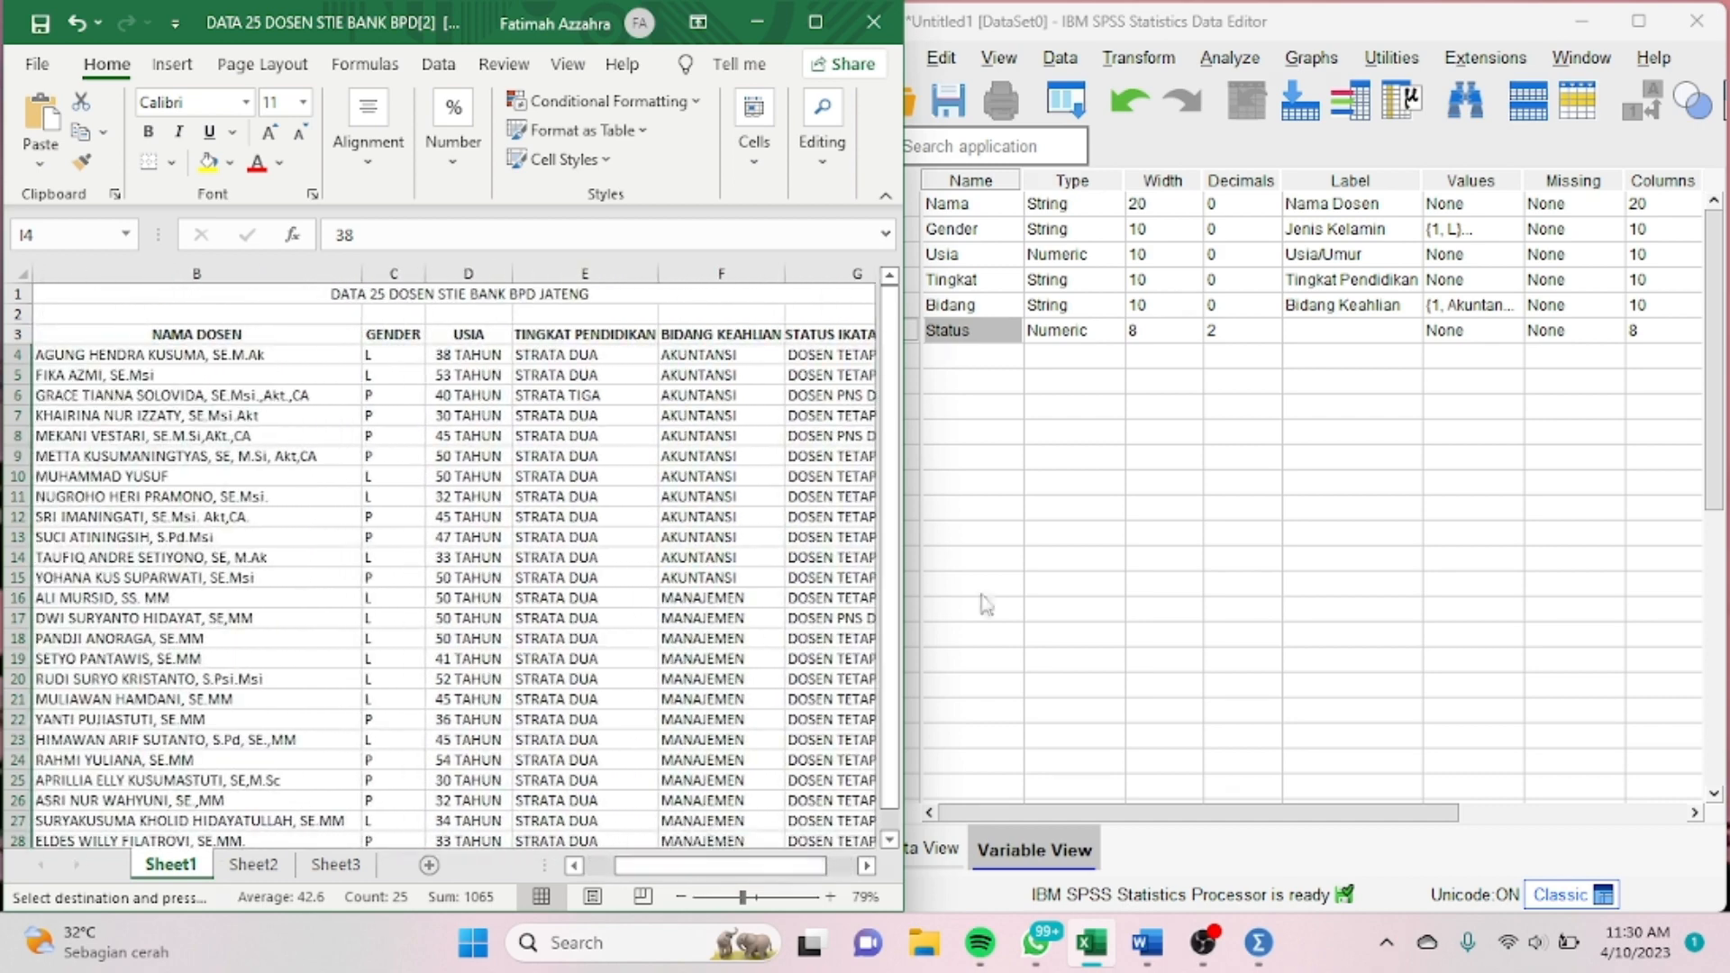
Step: Change the Status variable's type to String
left_click(1117, 331)
left_click(1118, 331)
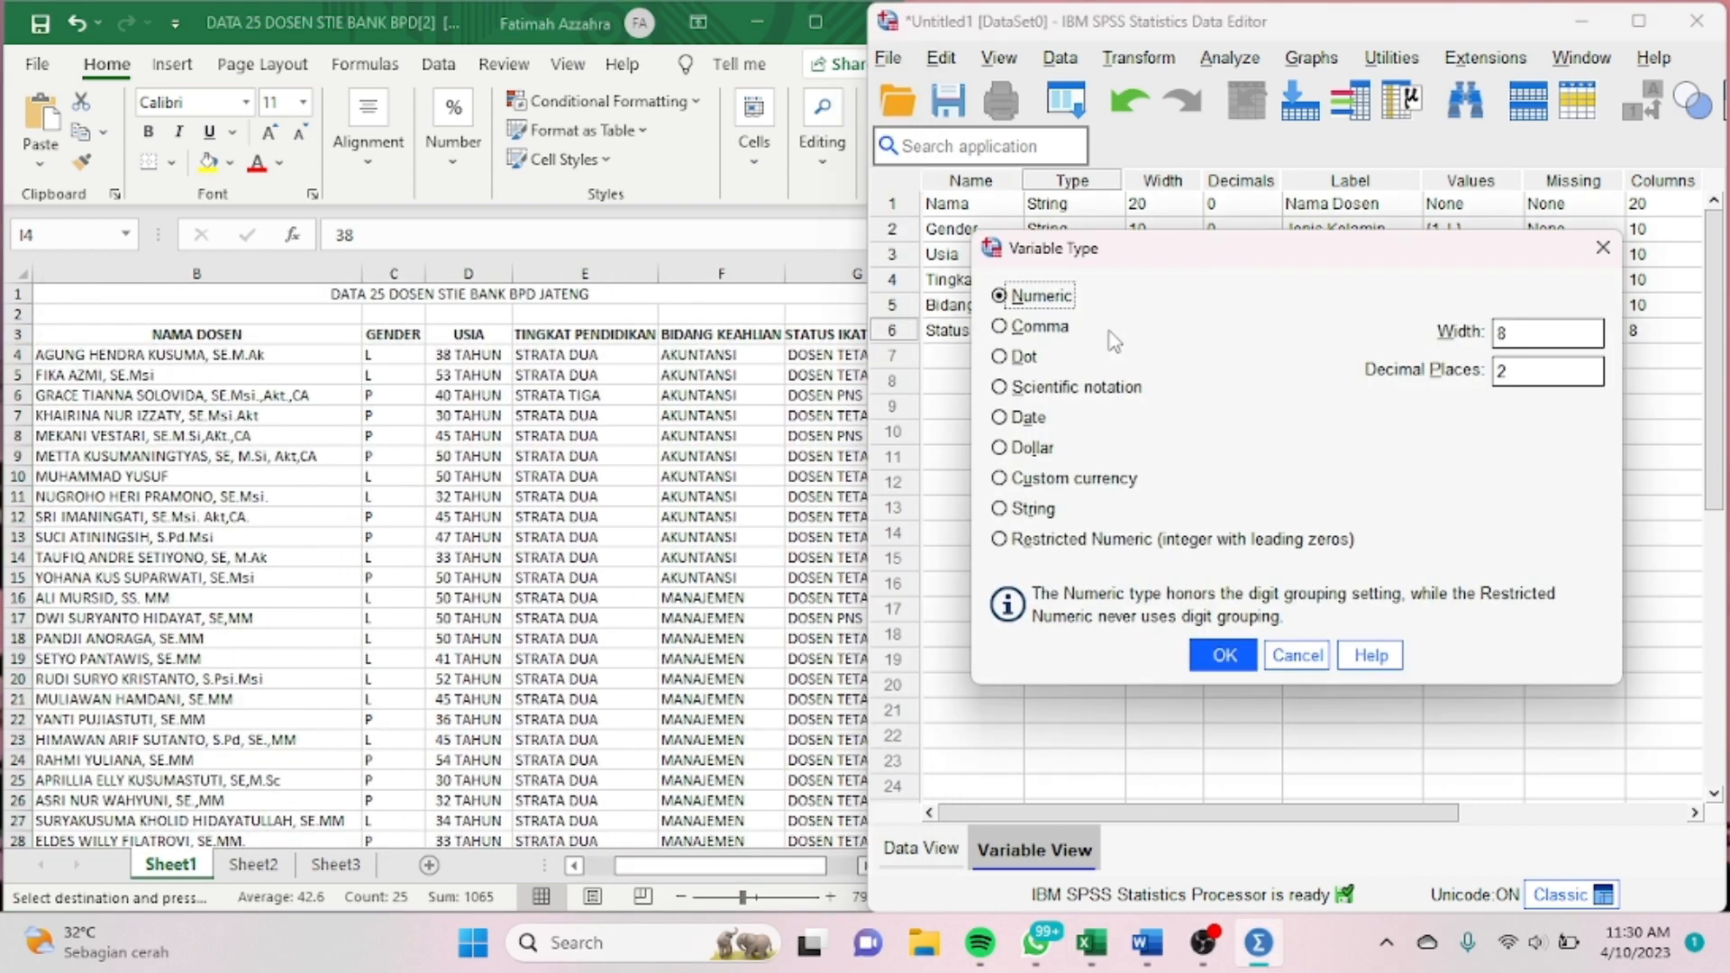
left_click(1035, 510)
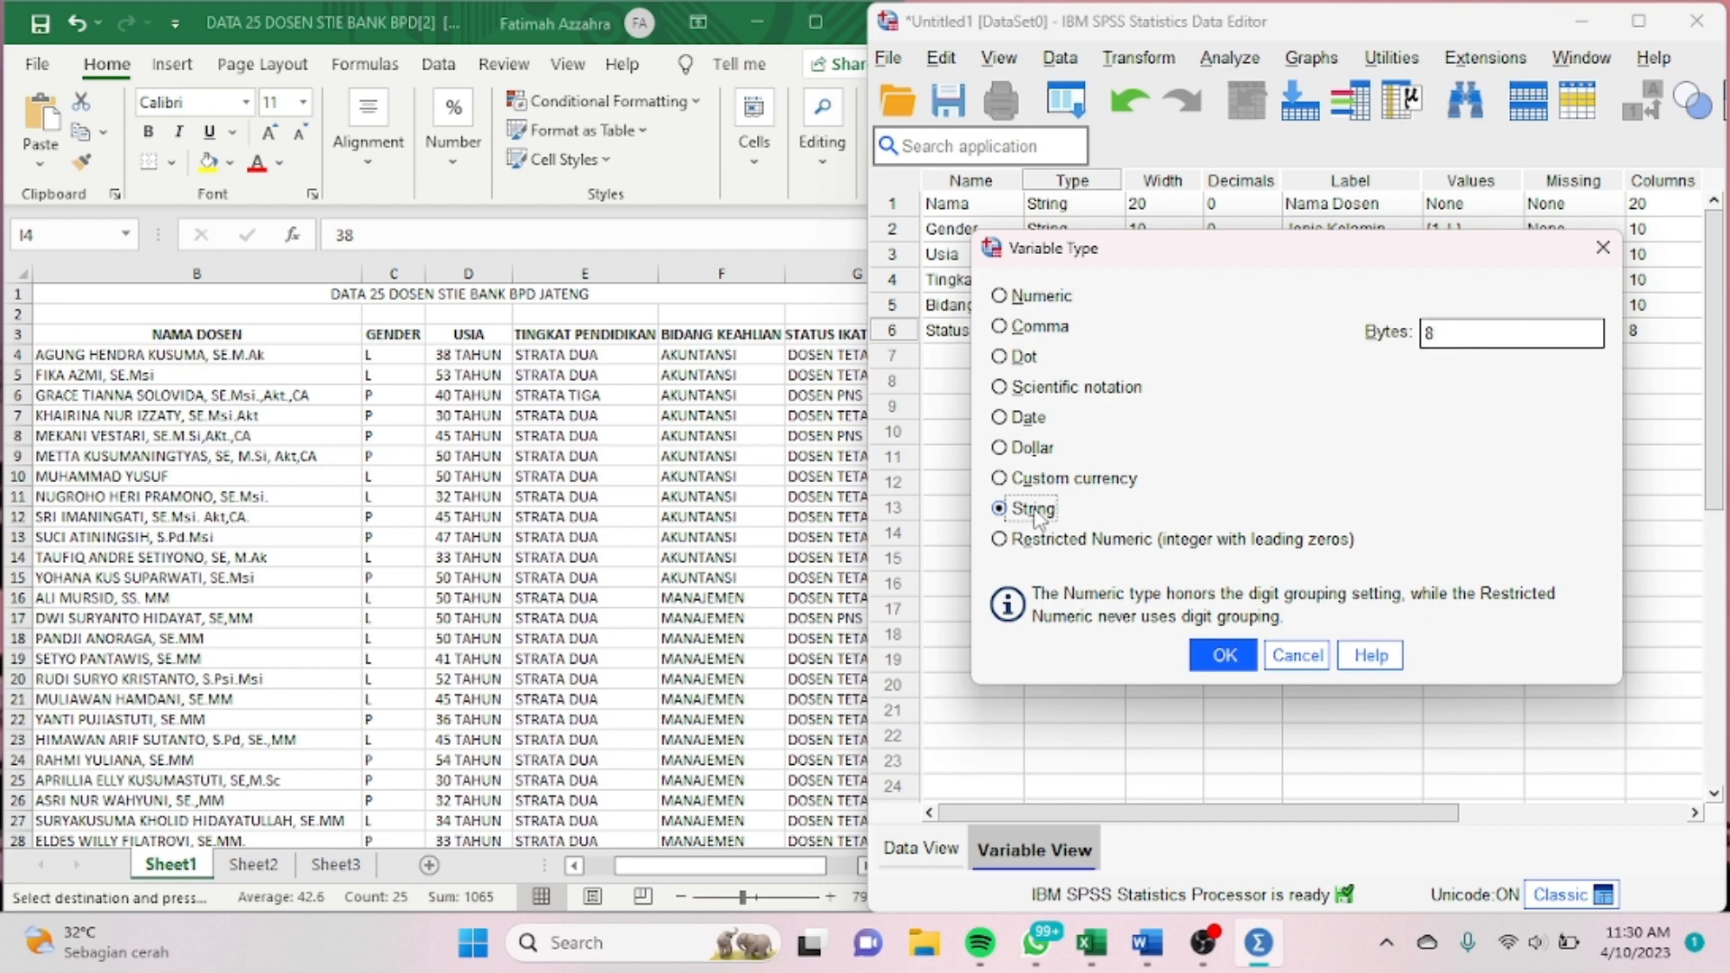
left_click(1211, 652)
Step: Set the Status variable's width to 15 and label it "Status Ikatan Kerja"
left_click(1149, 332)
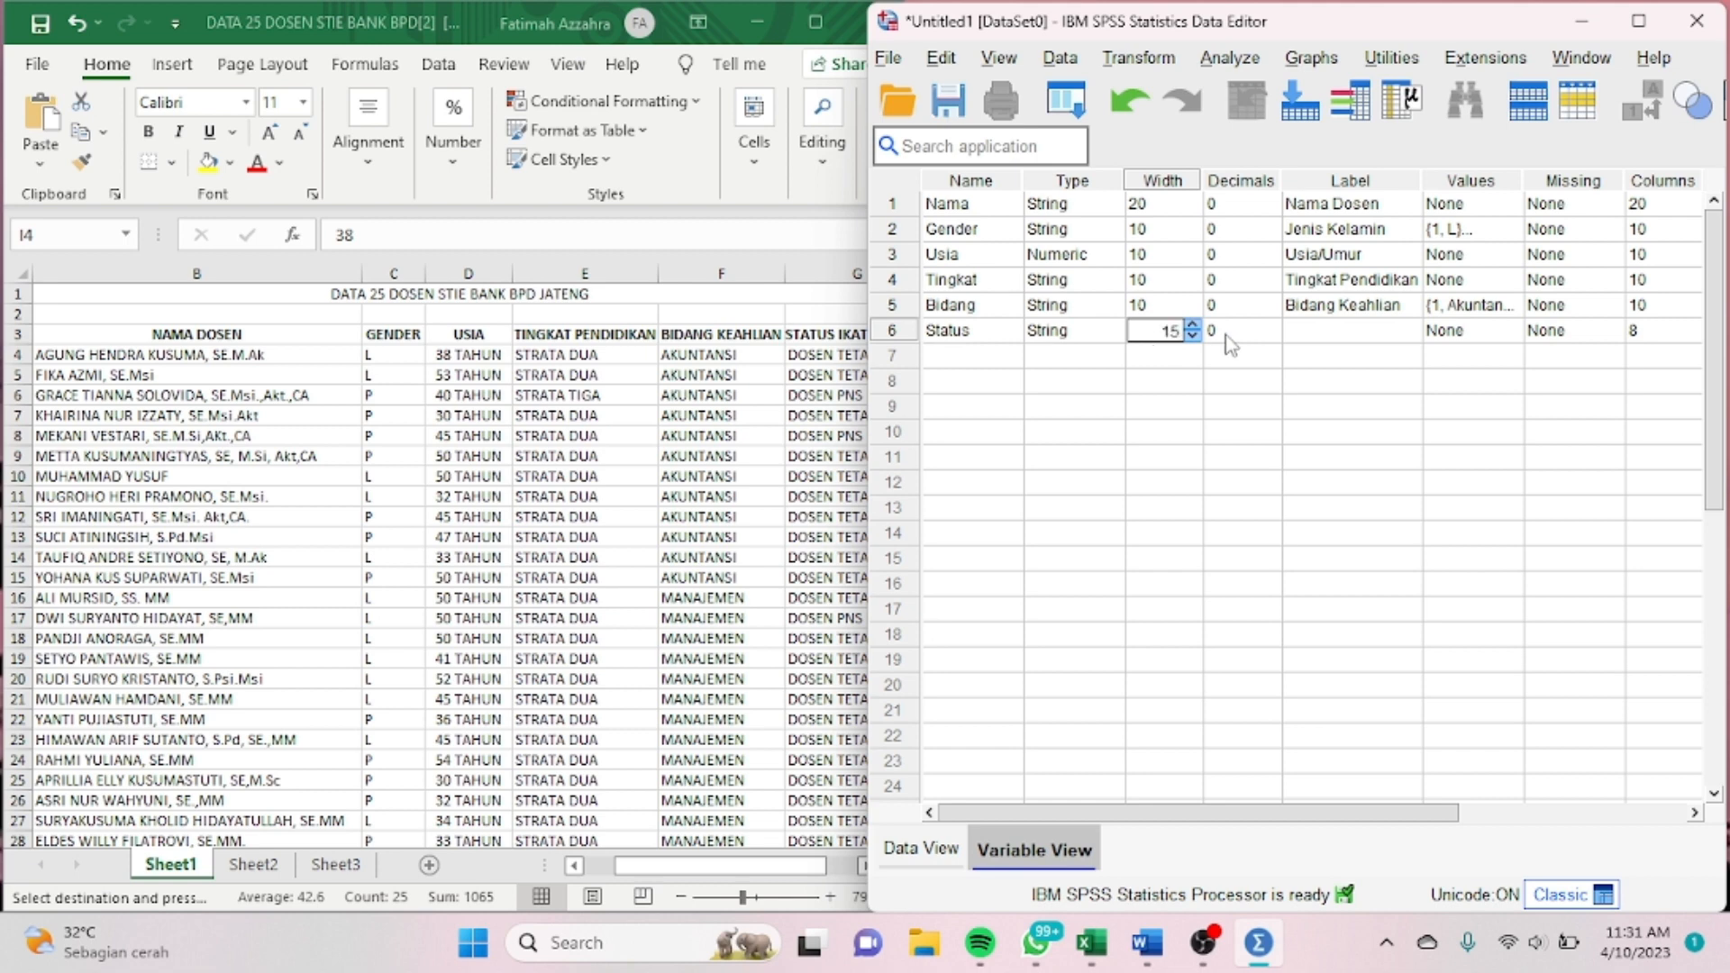
left_click(1336, 330)
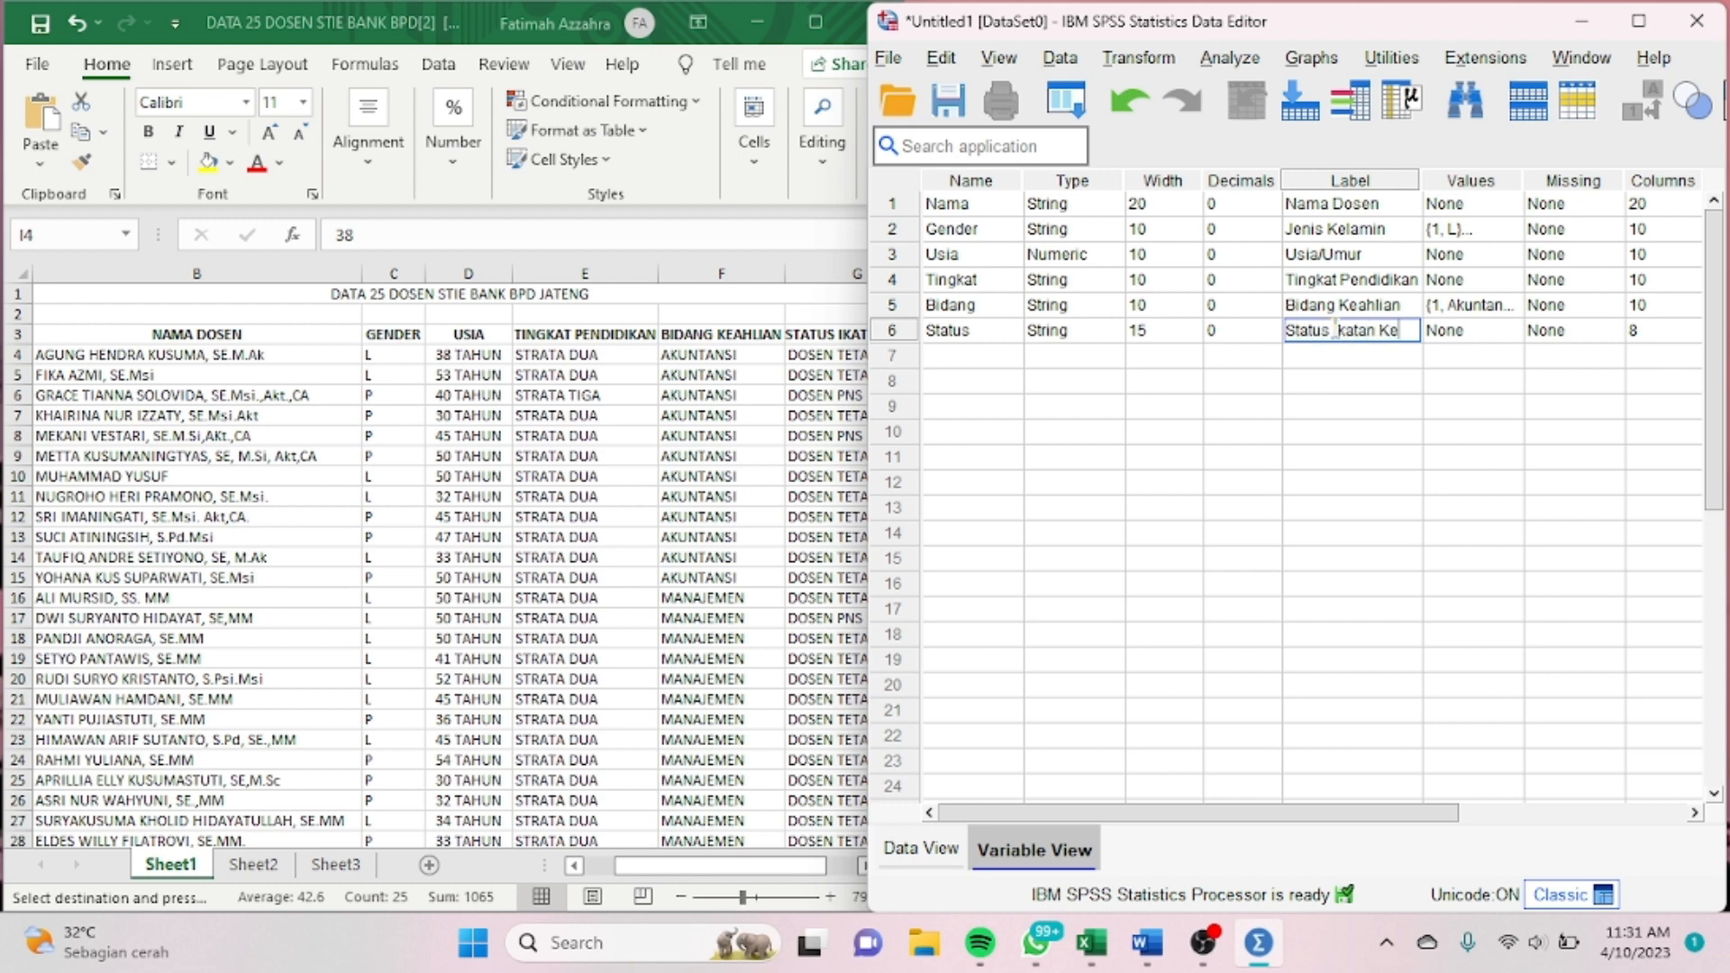
Step: Open the value labels of the Status variable and add value 1 with the label Dosen Tetap
left_click(1512, 334)
left_click(1517, 332)
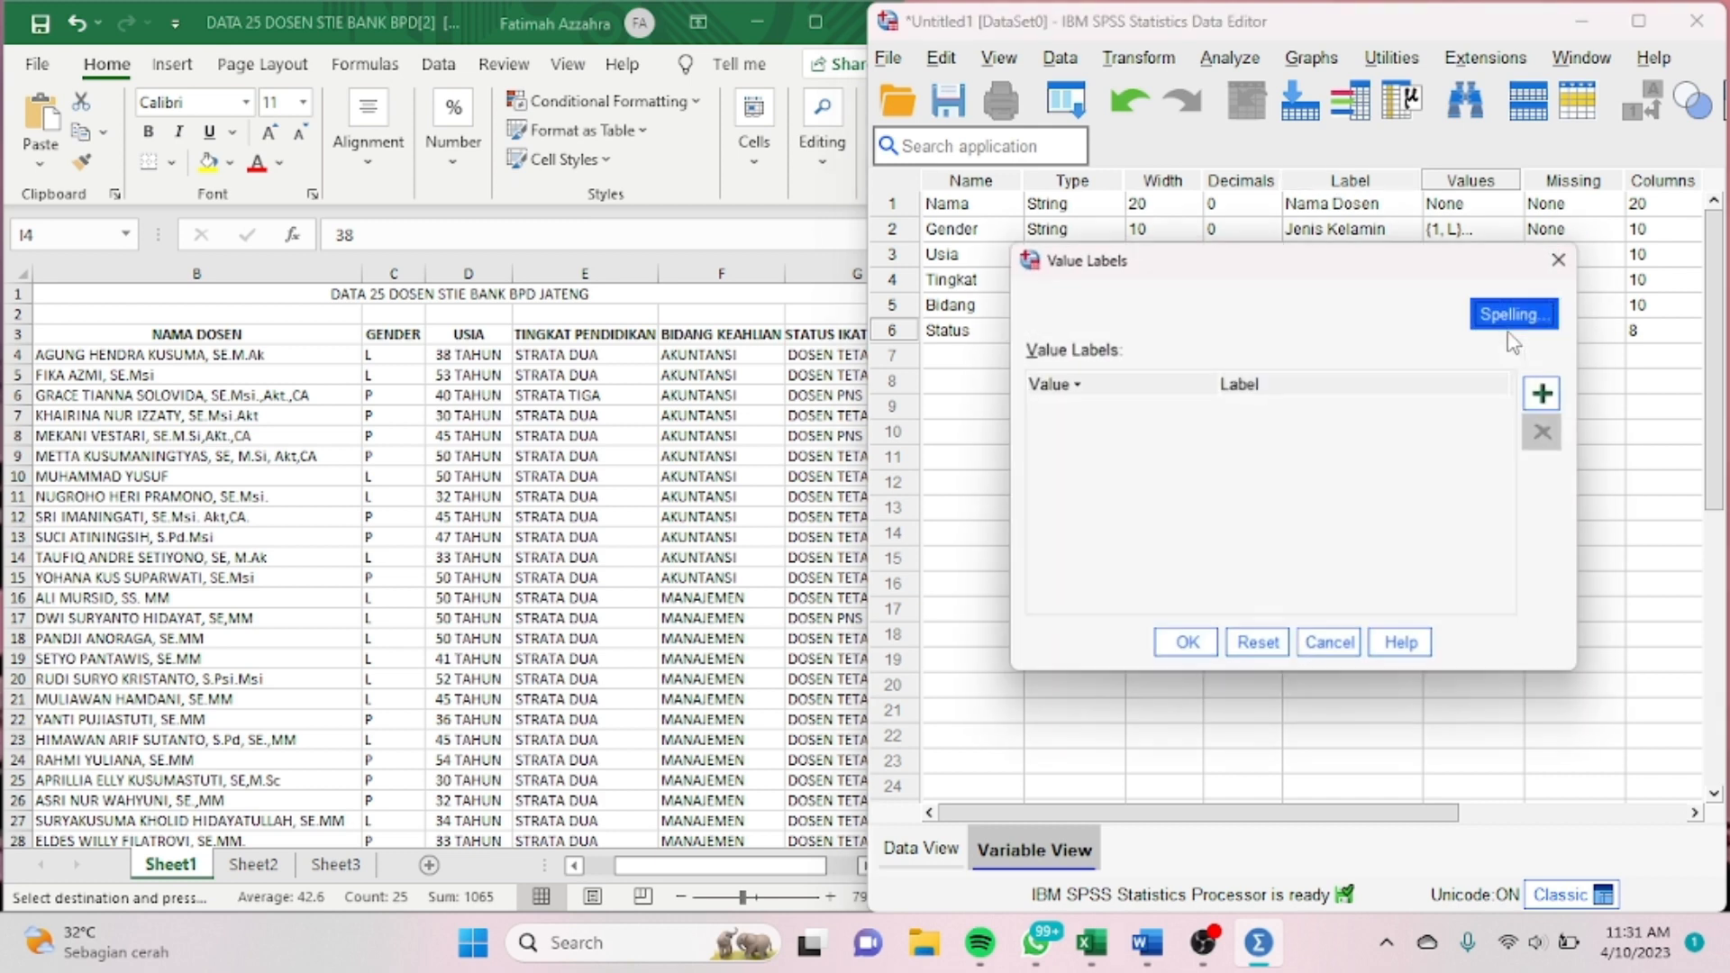
left_click(1552, 393)
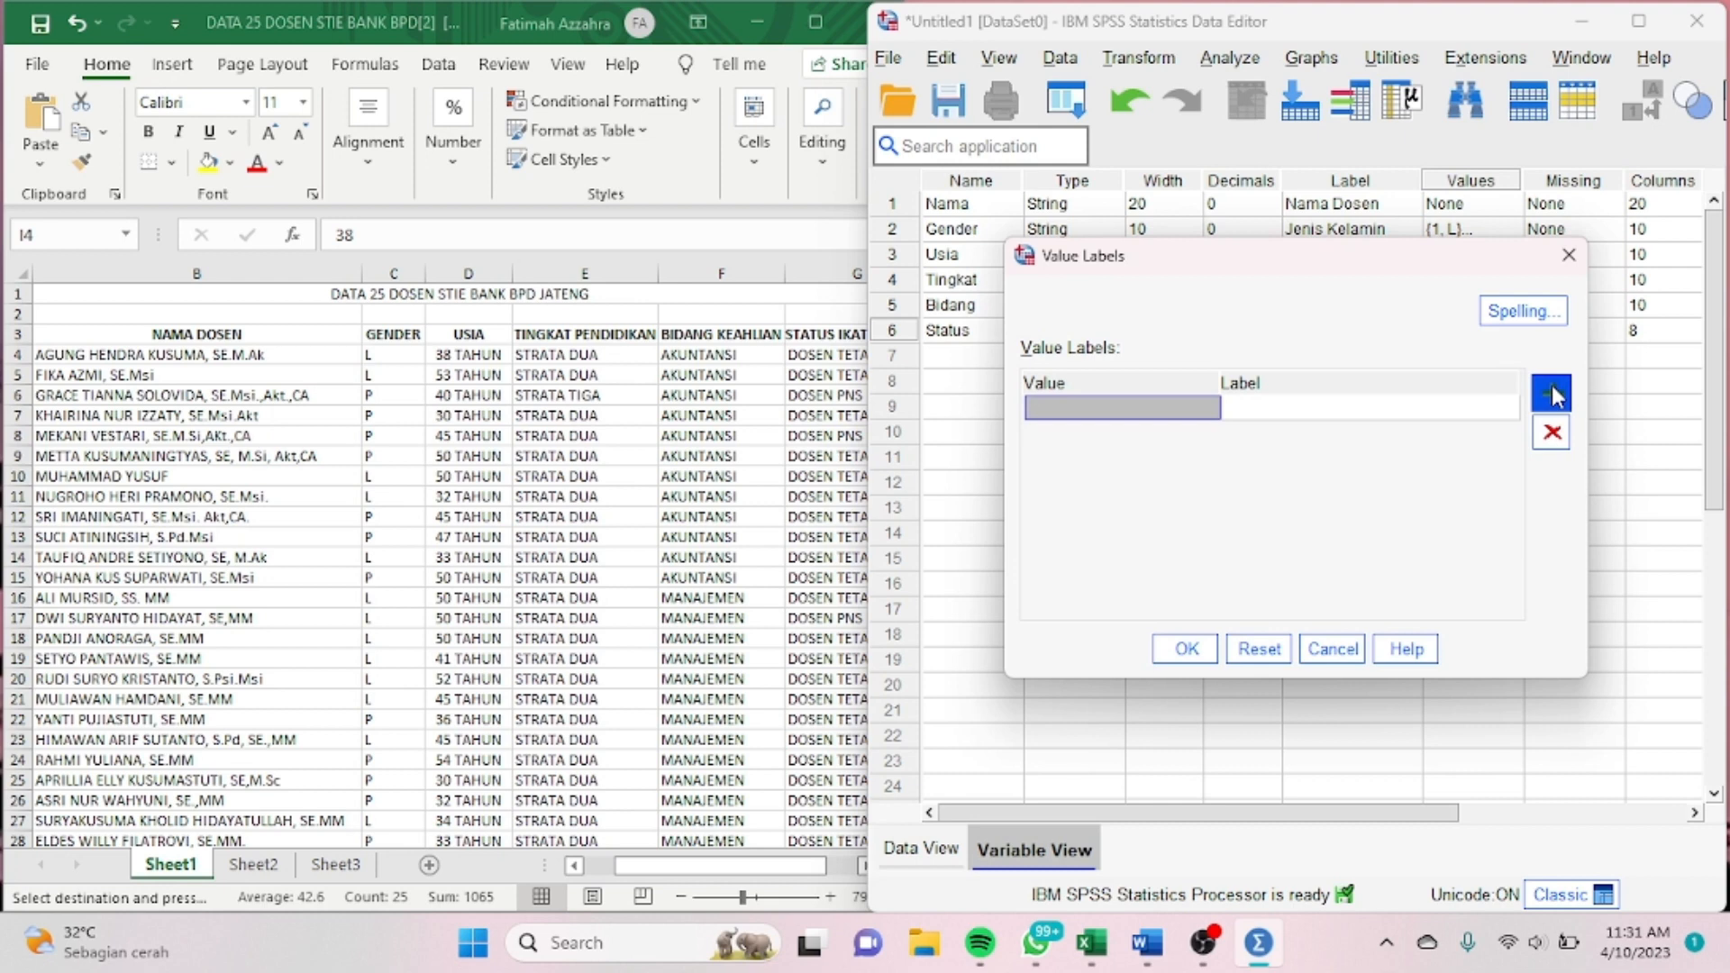
type("1")
key("Tab")
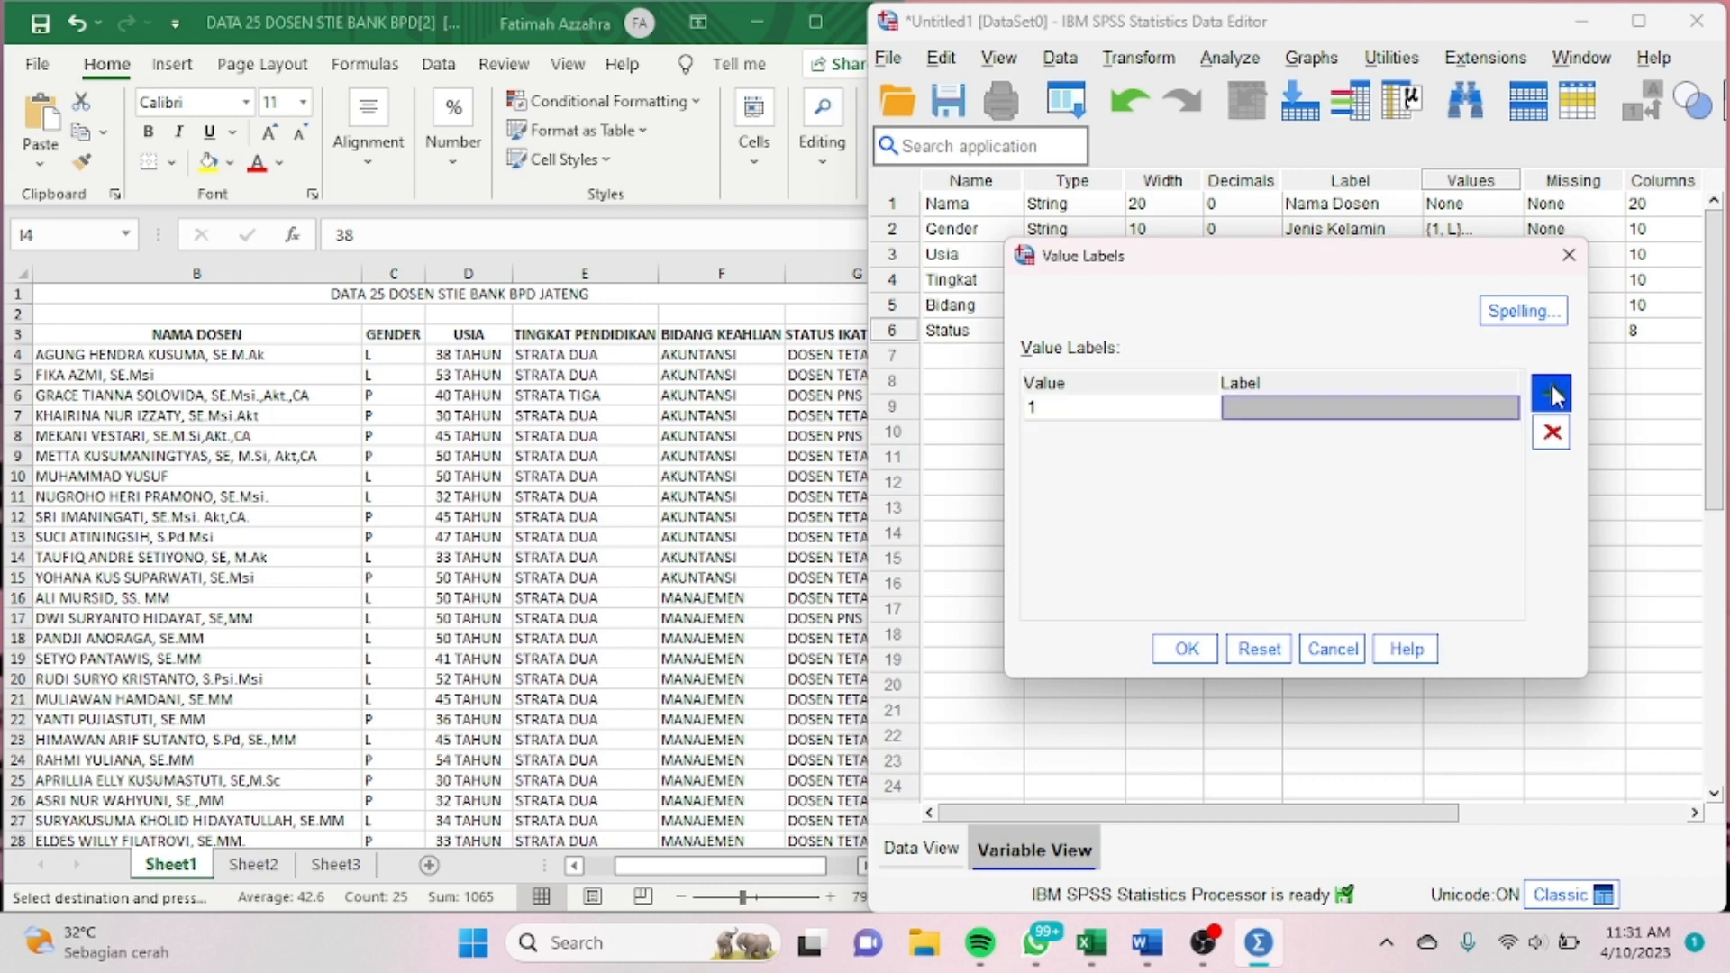
type("Dosen Ttetap")
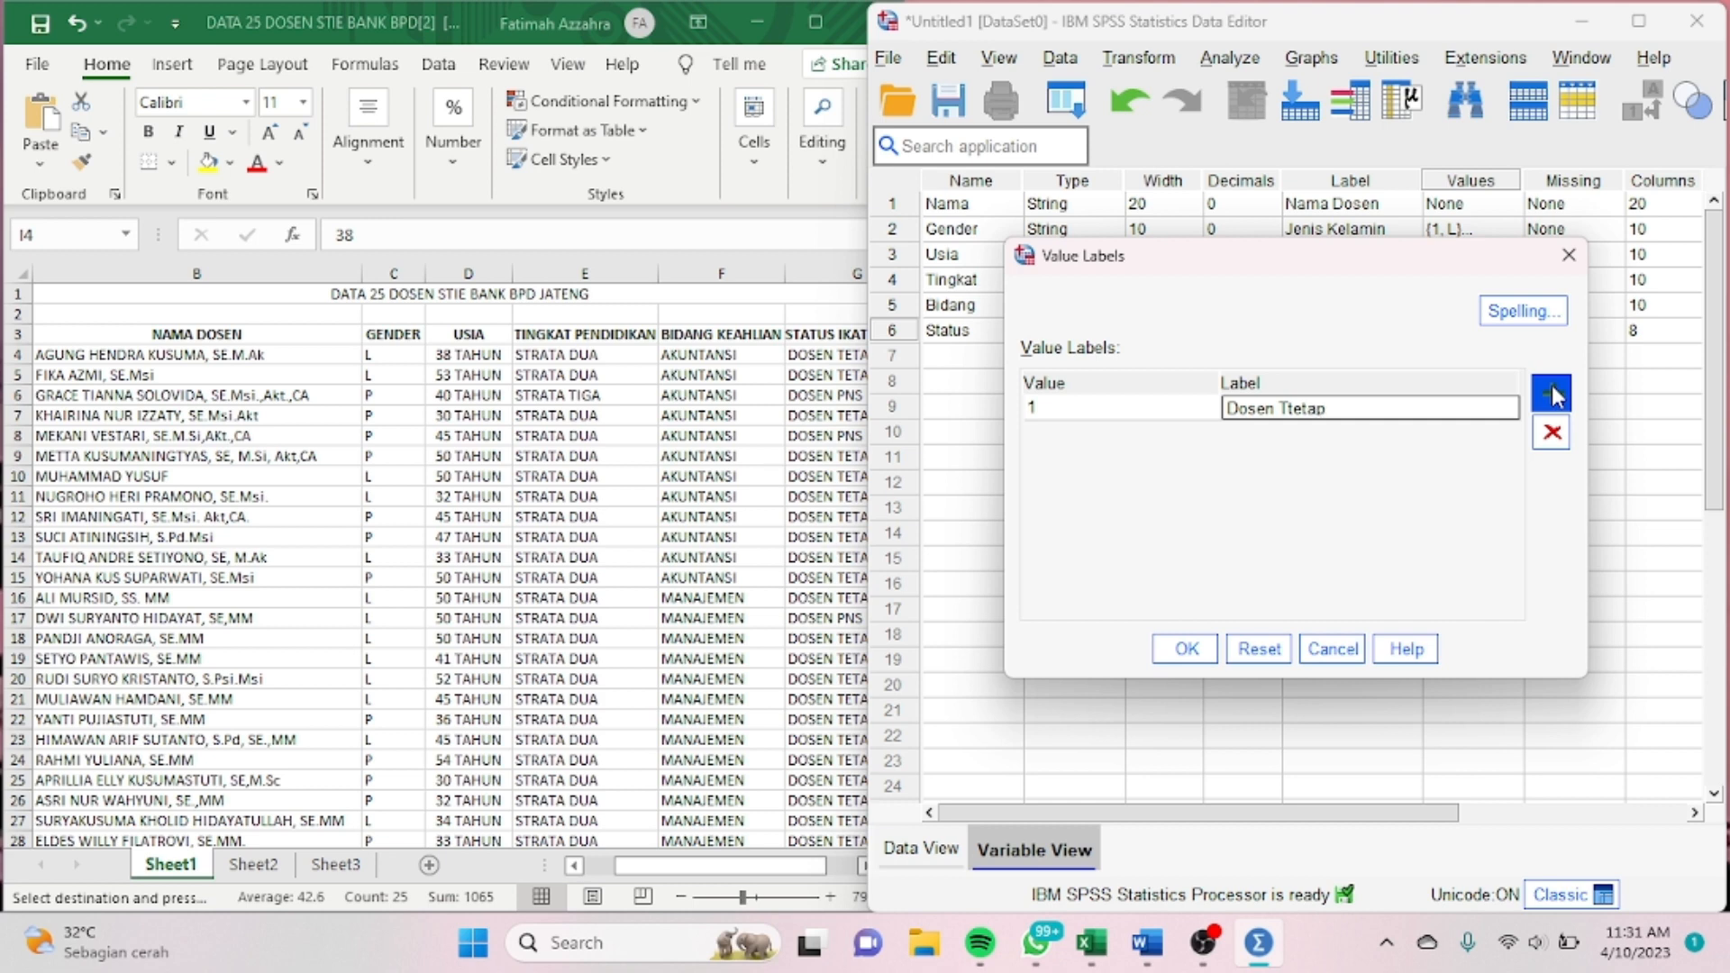
triple_click(1299, 415)
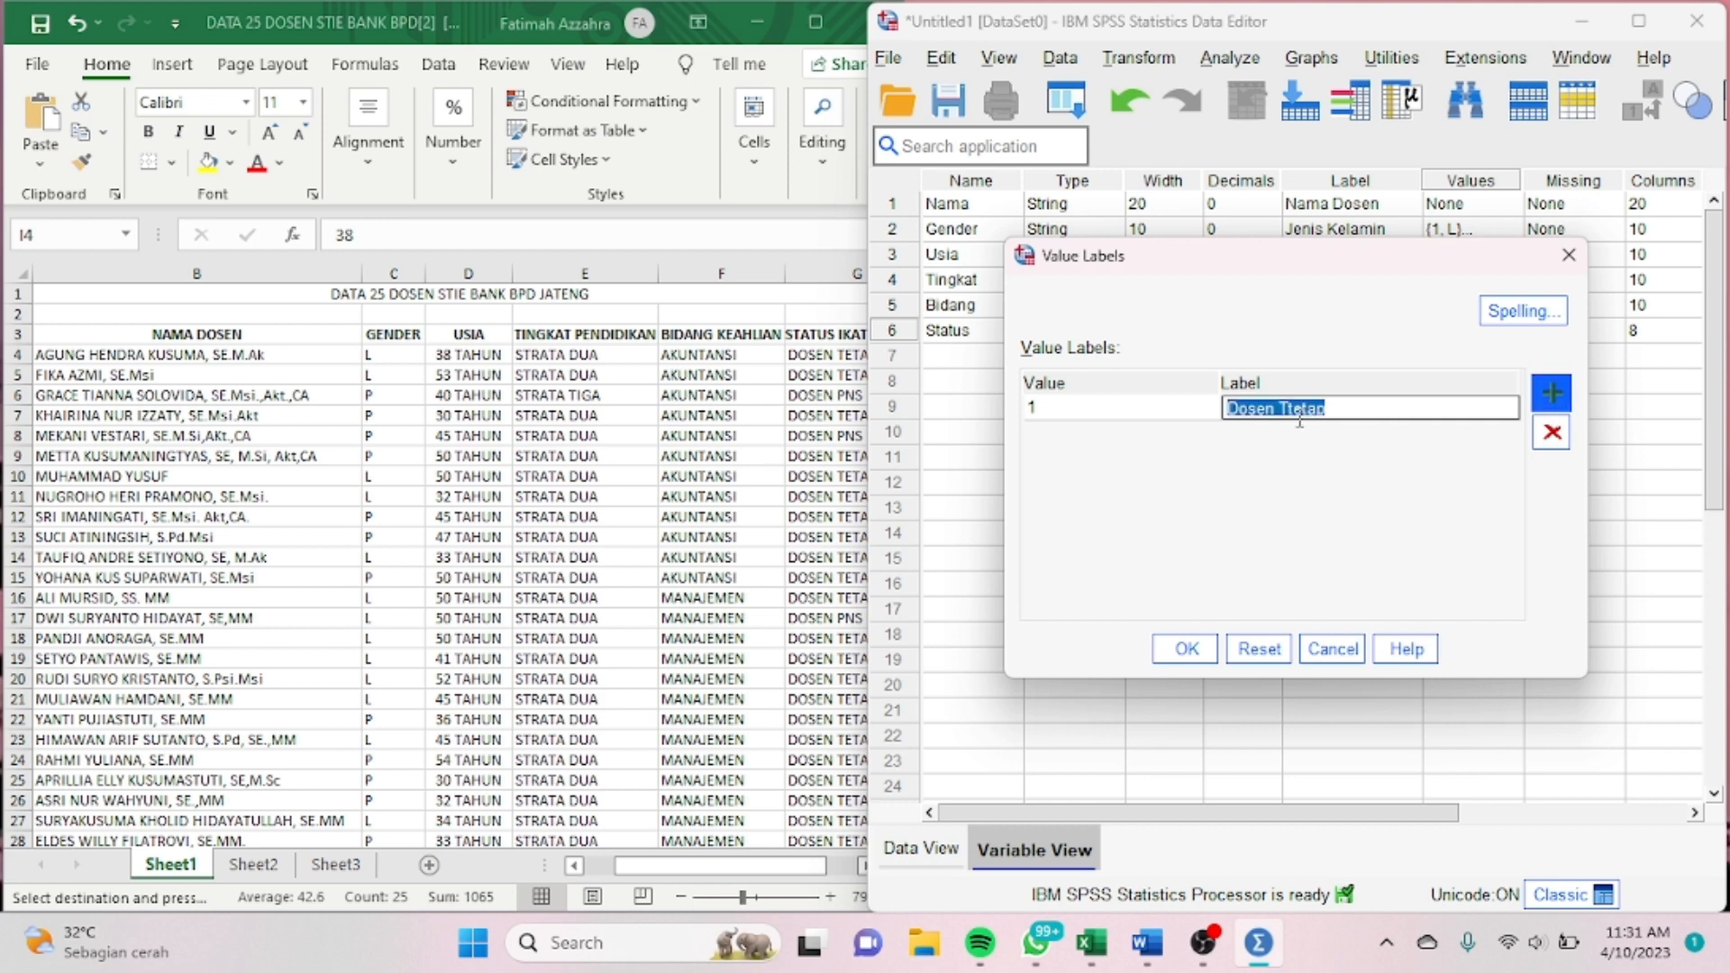
left_click(1299, 417)
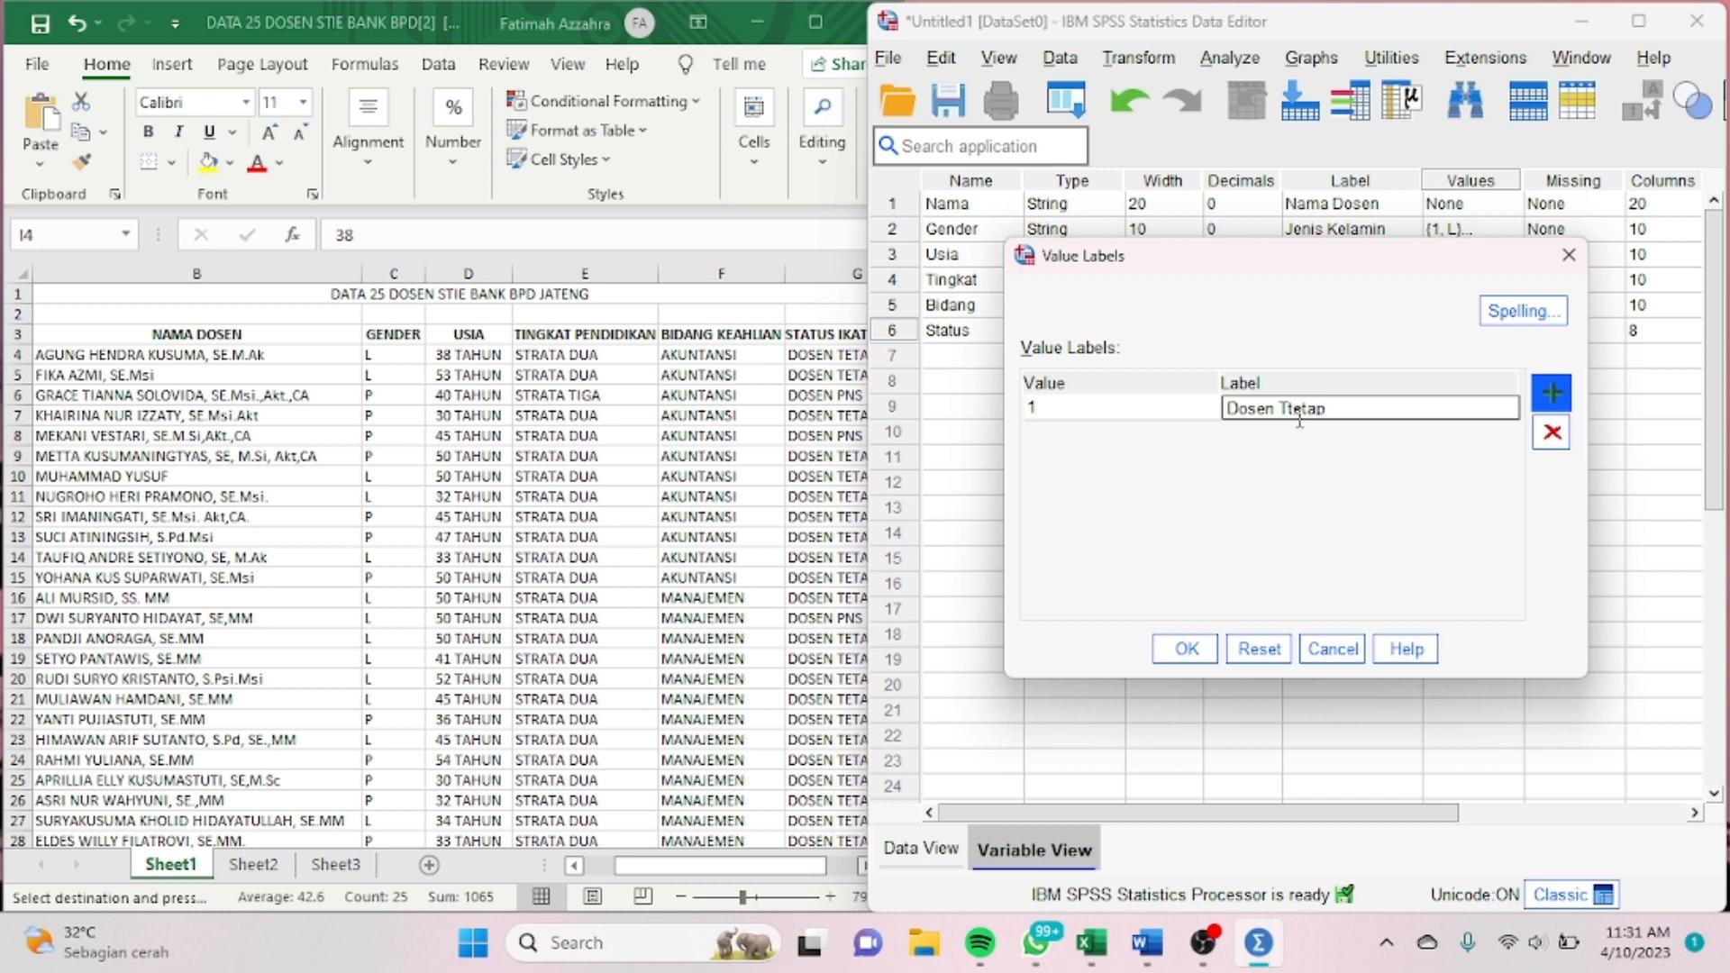
Step: Check the status entries in the Excel sheet and add value 2 with the label Dosen PNS DPK to the Status variable
left_click(1550, 393)
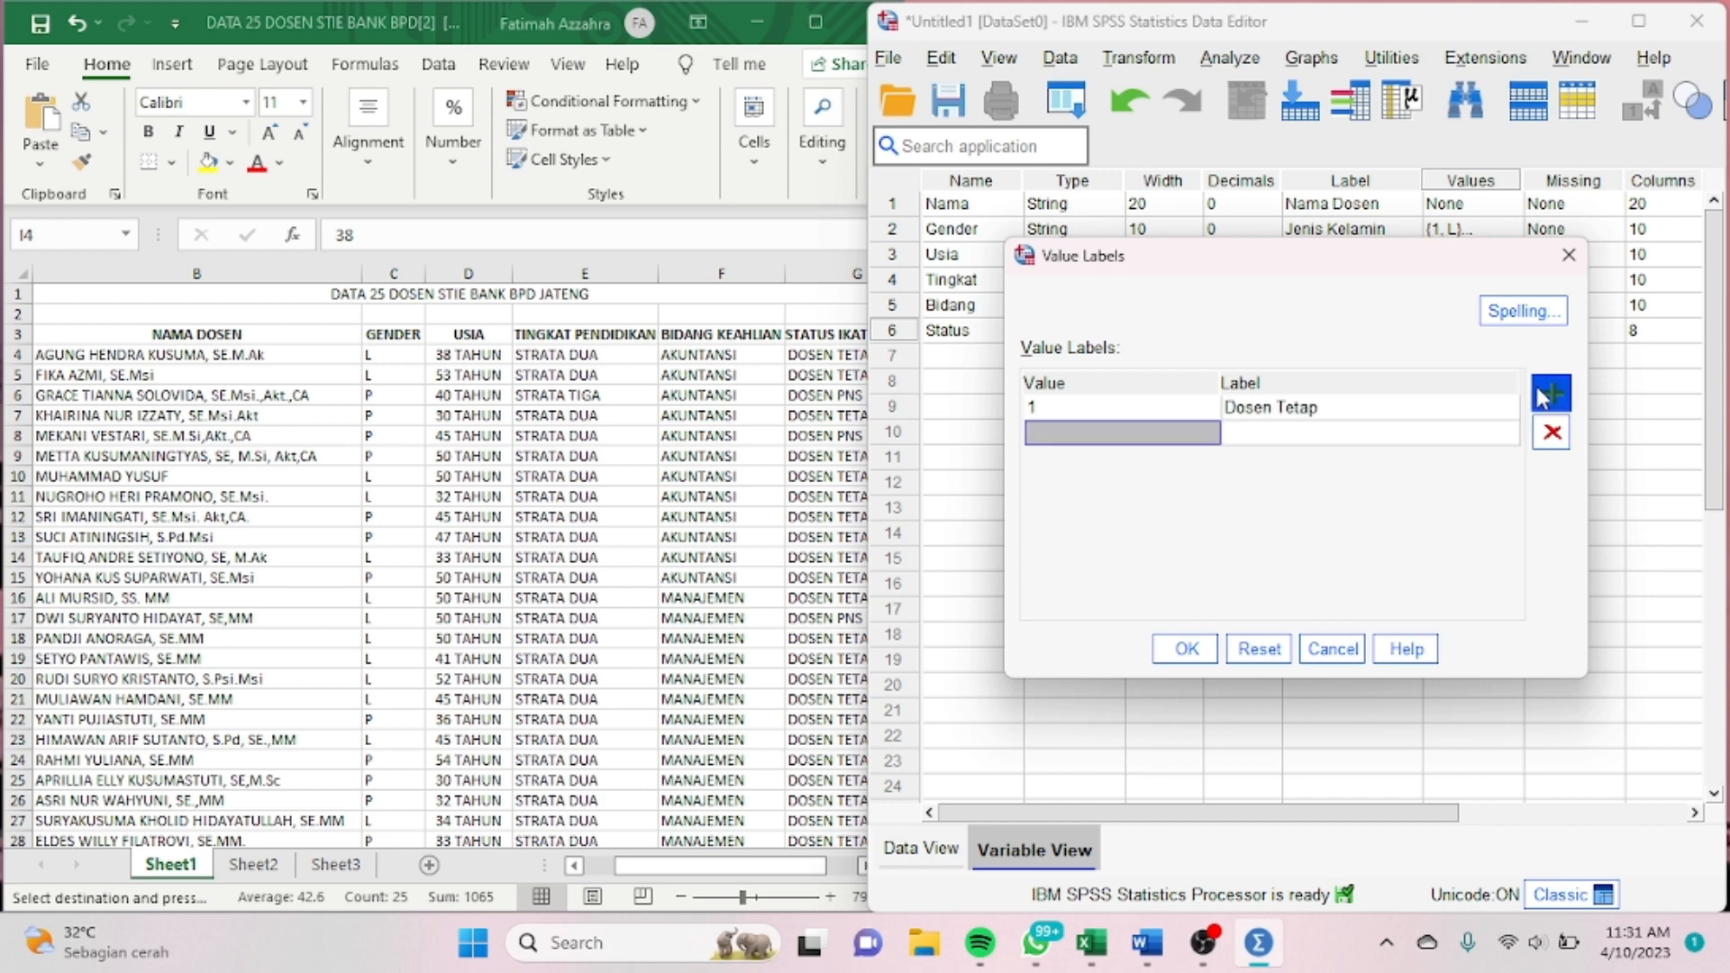
left_click(819, 593)
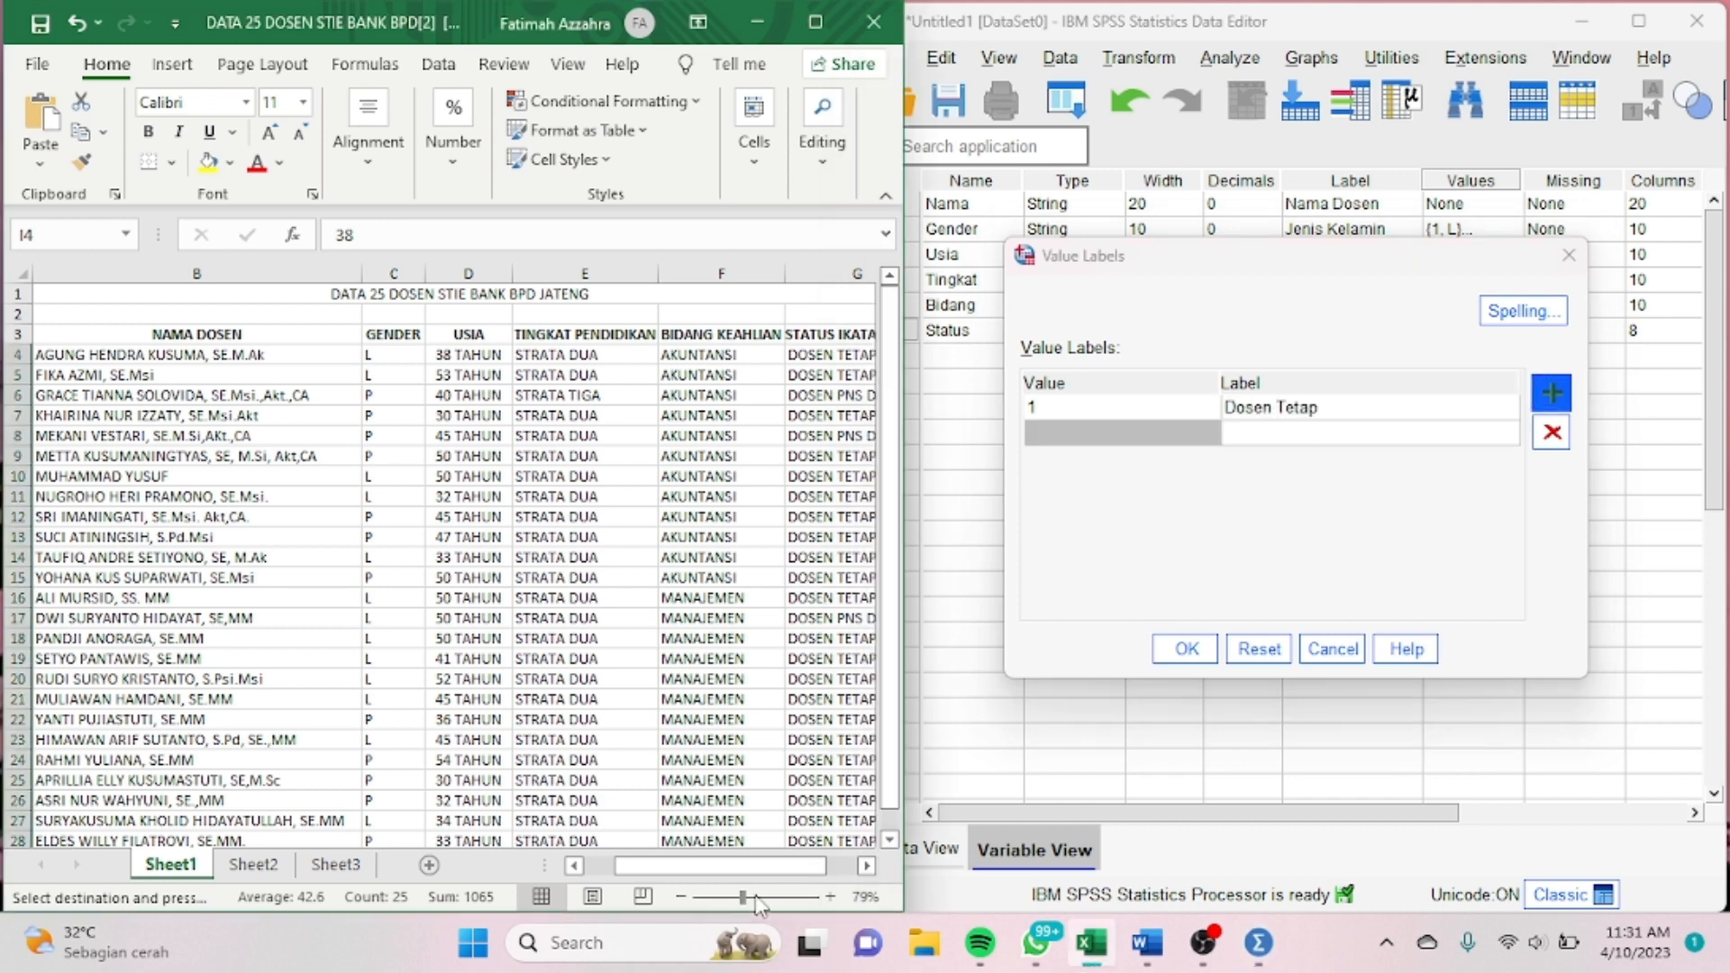
left_click_drag(743, 869, 770, 869)
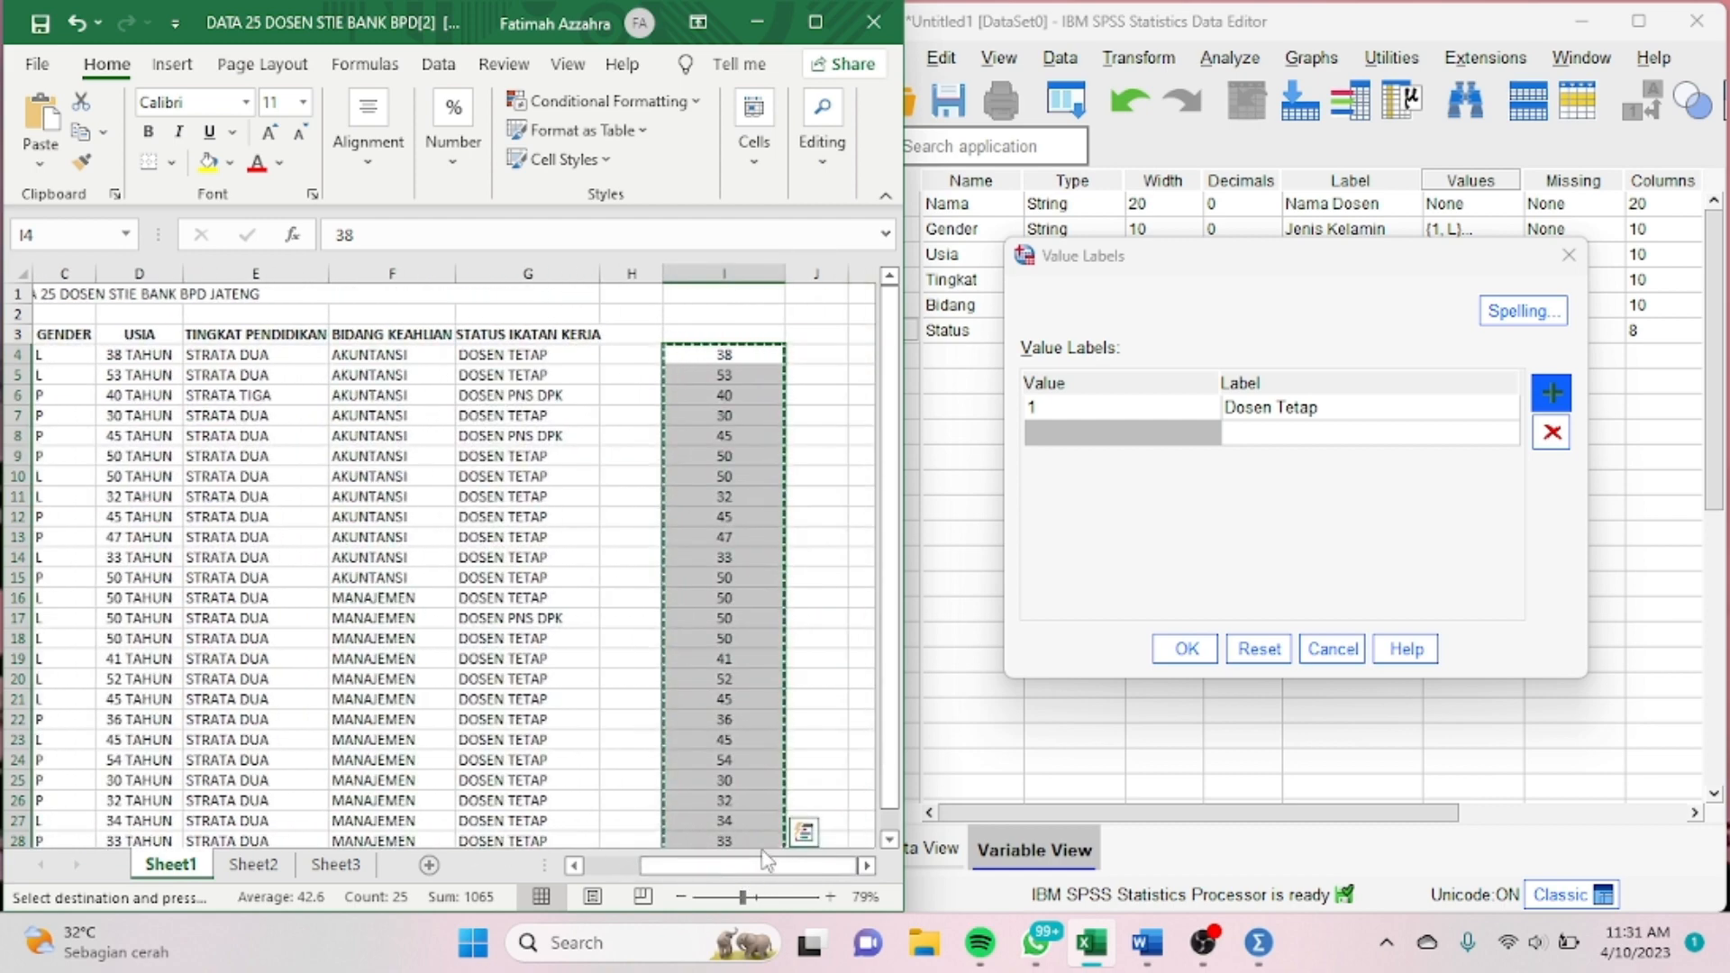
left_click(1100, 440)
type("2")
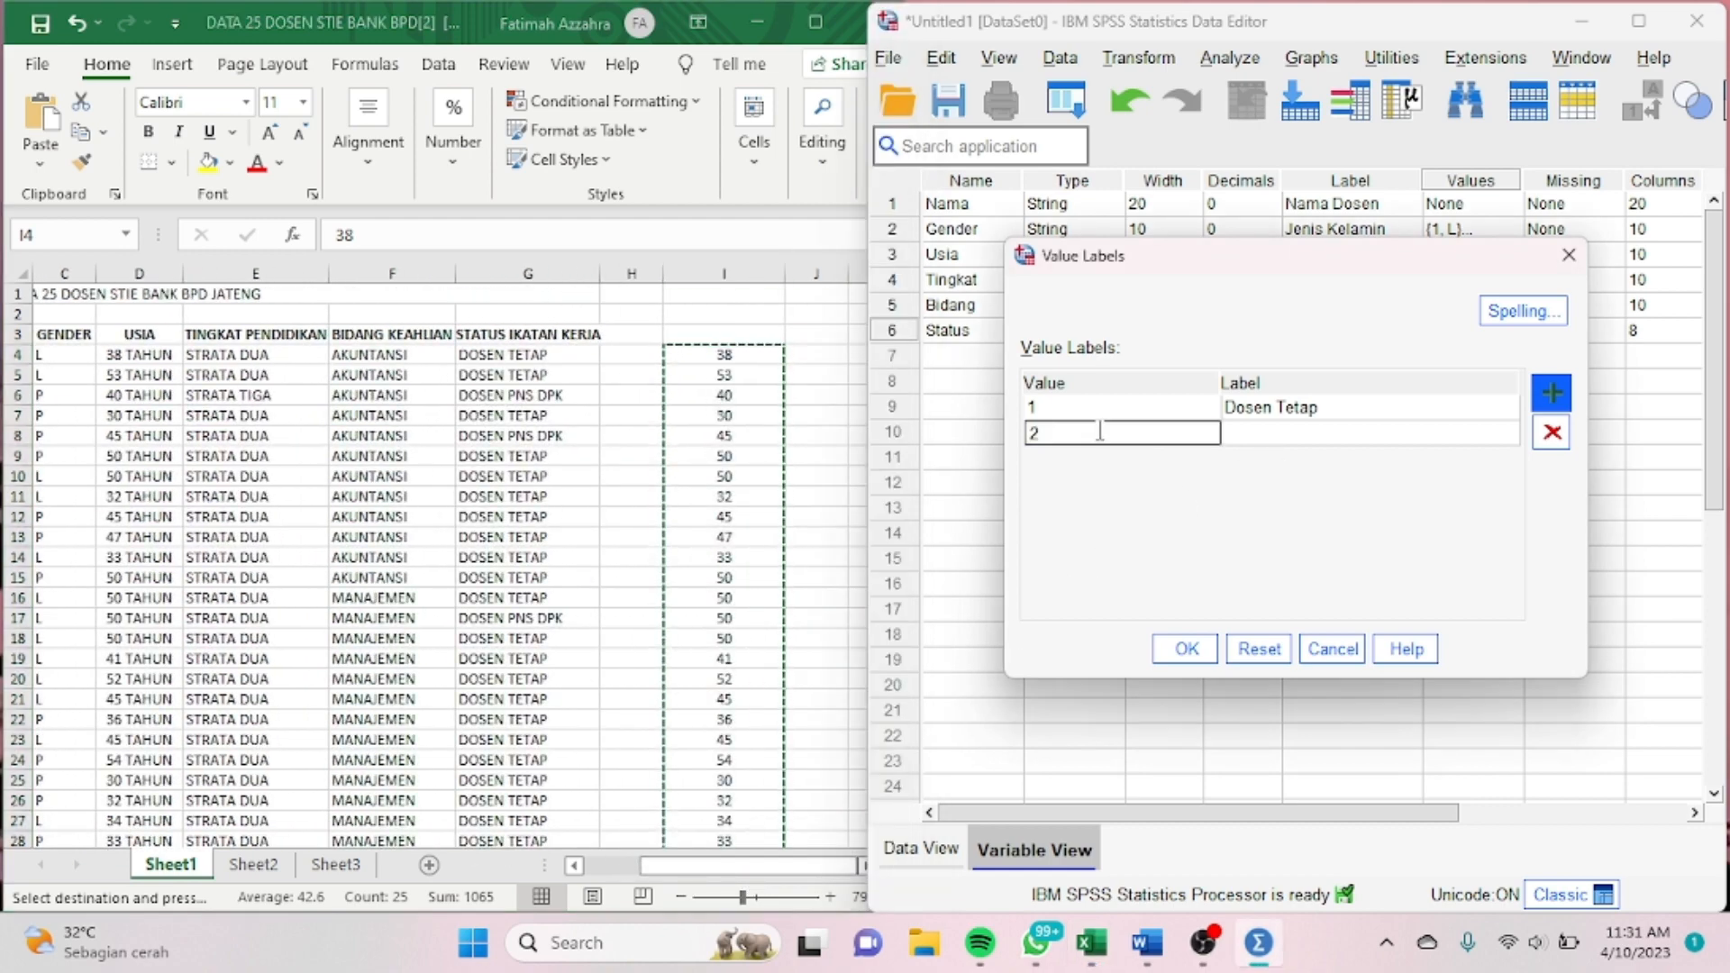
left_click(1252, 433)
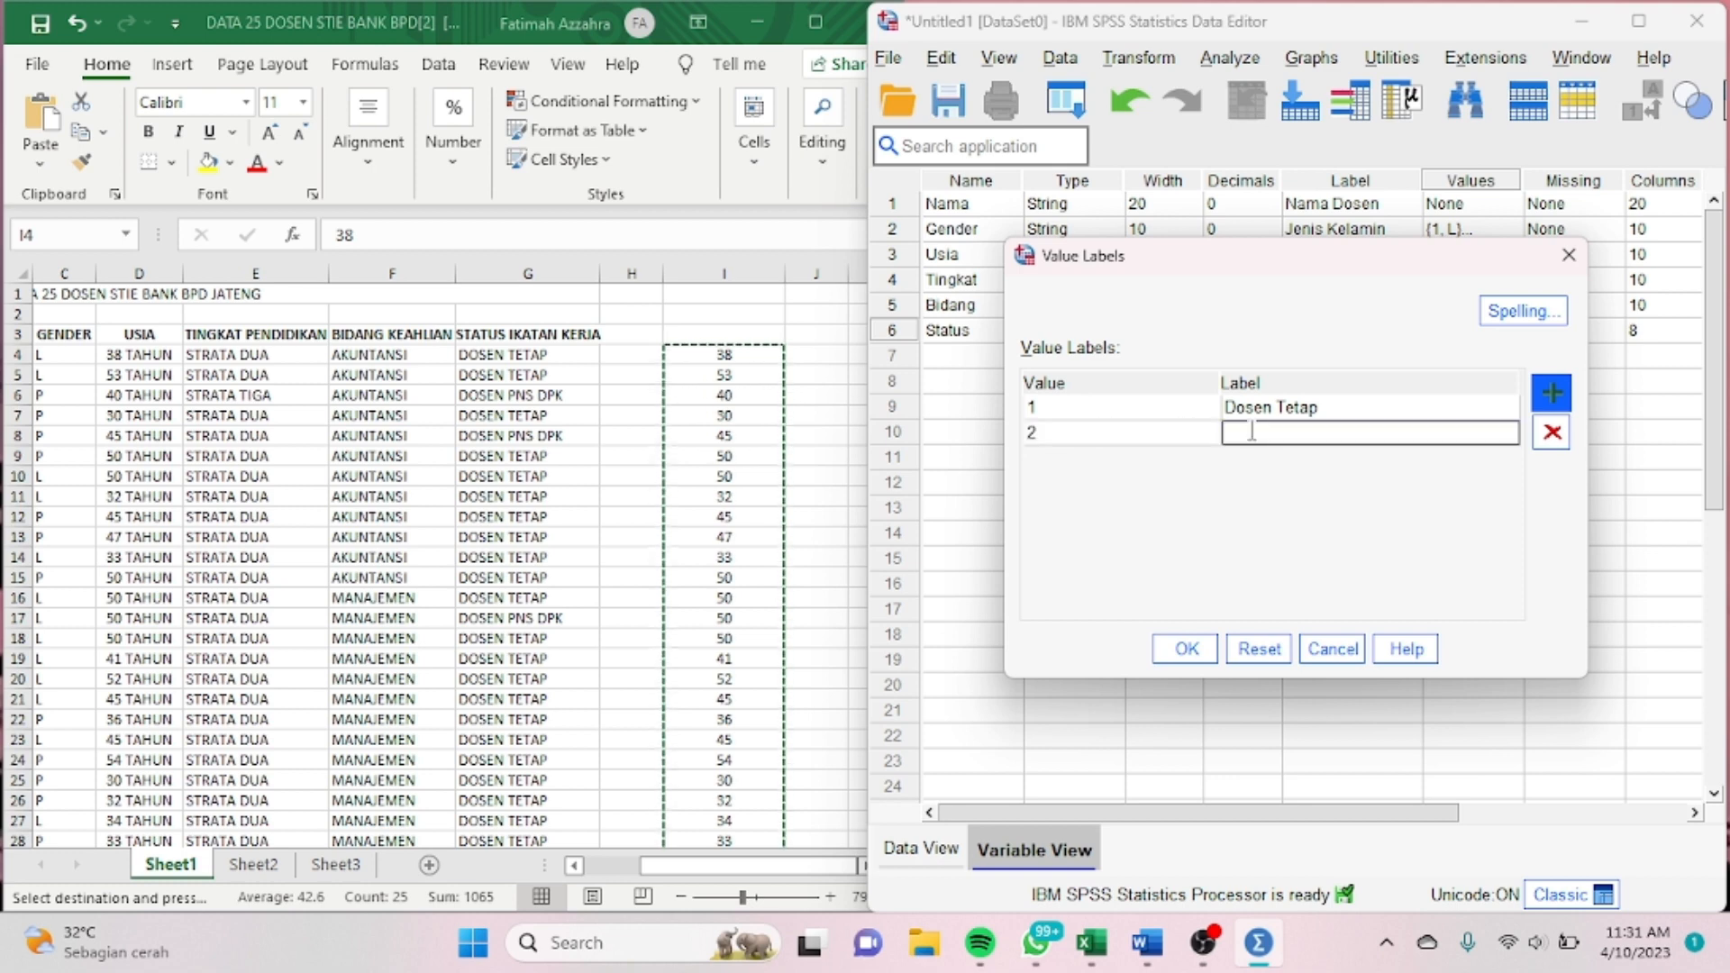
type("Dosen")
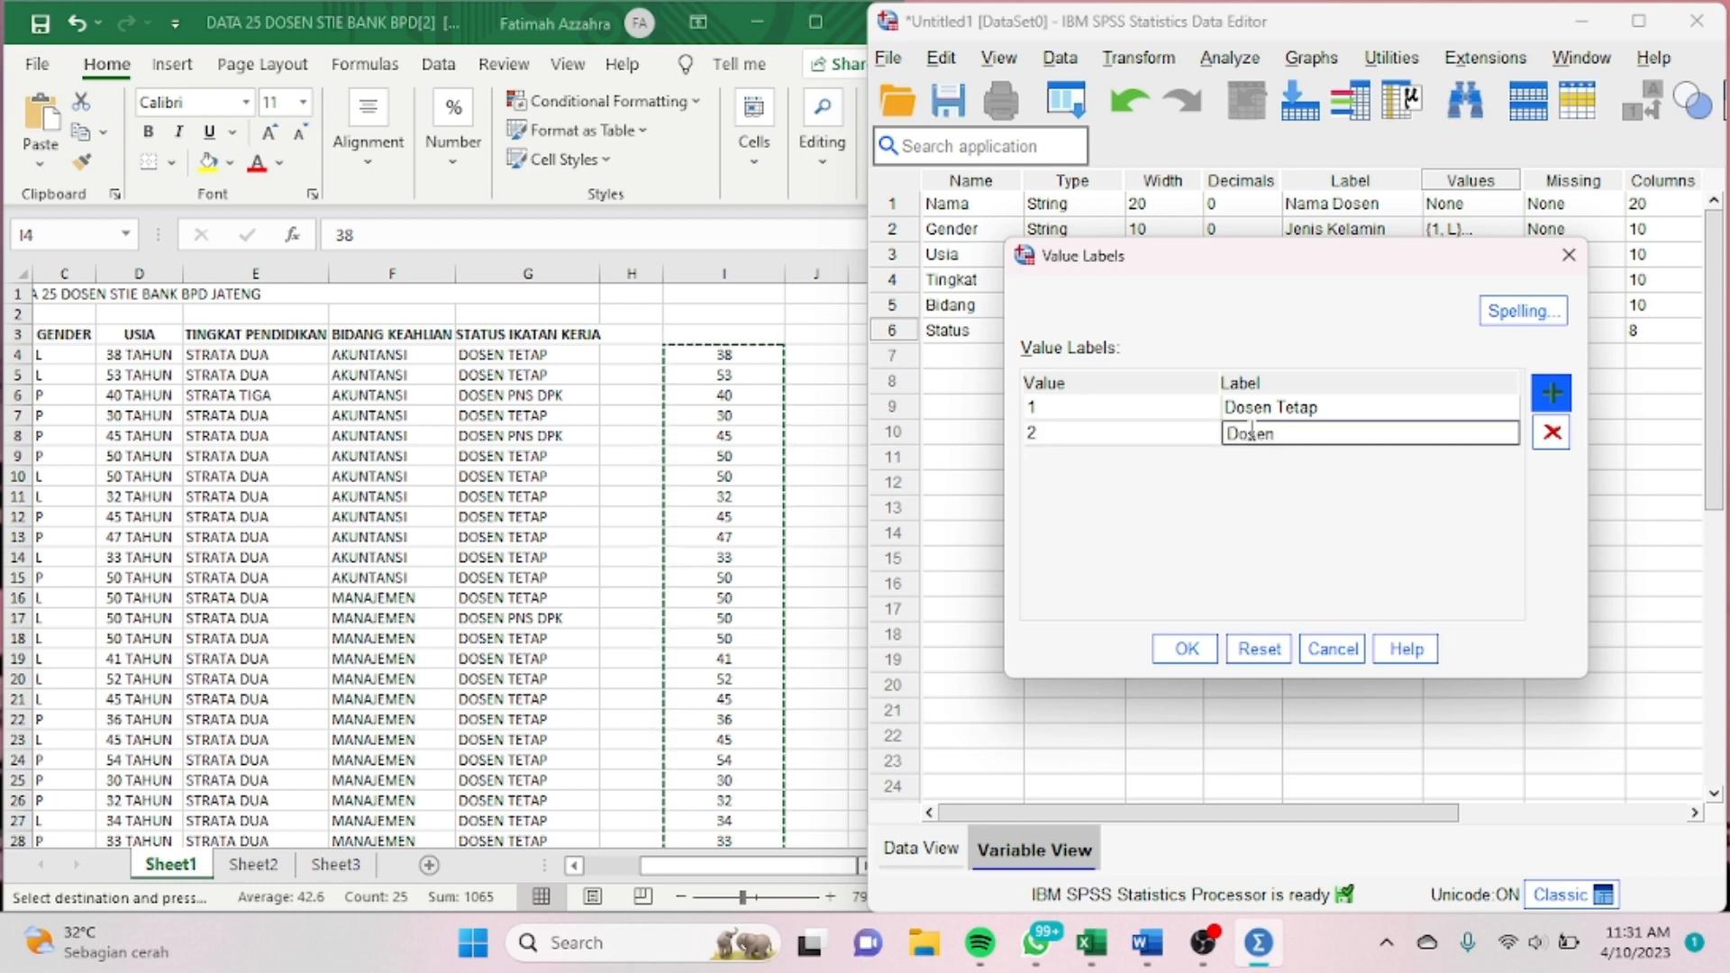
type(" PNS DPK")
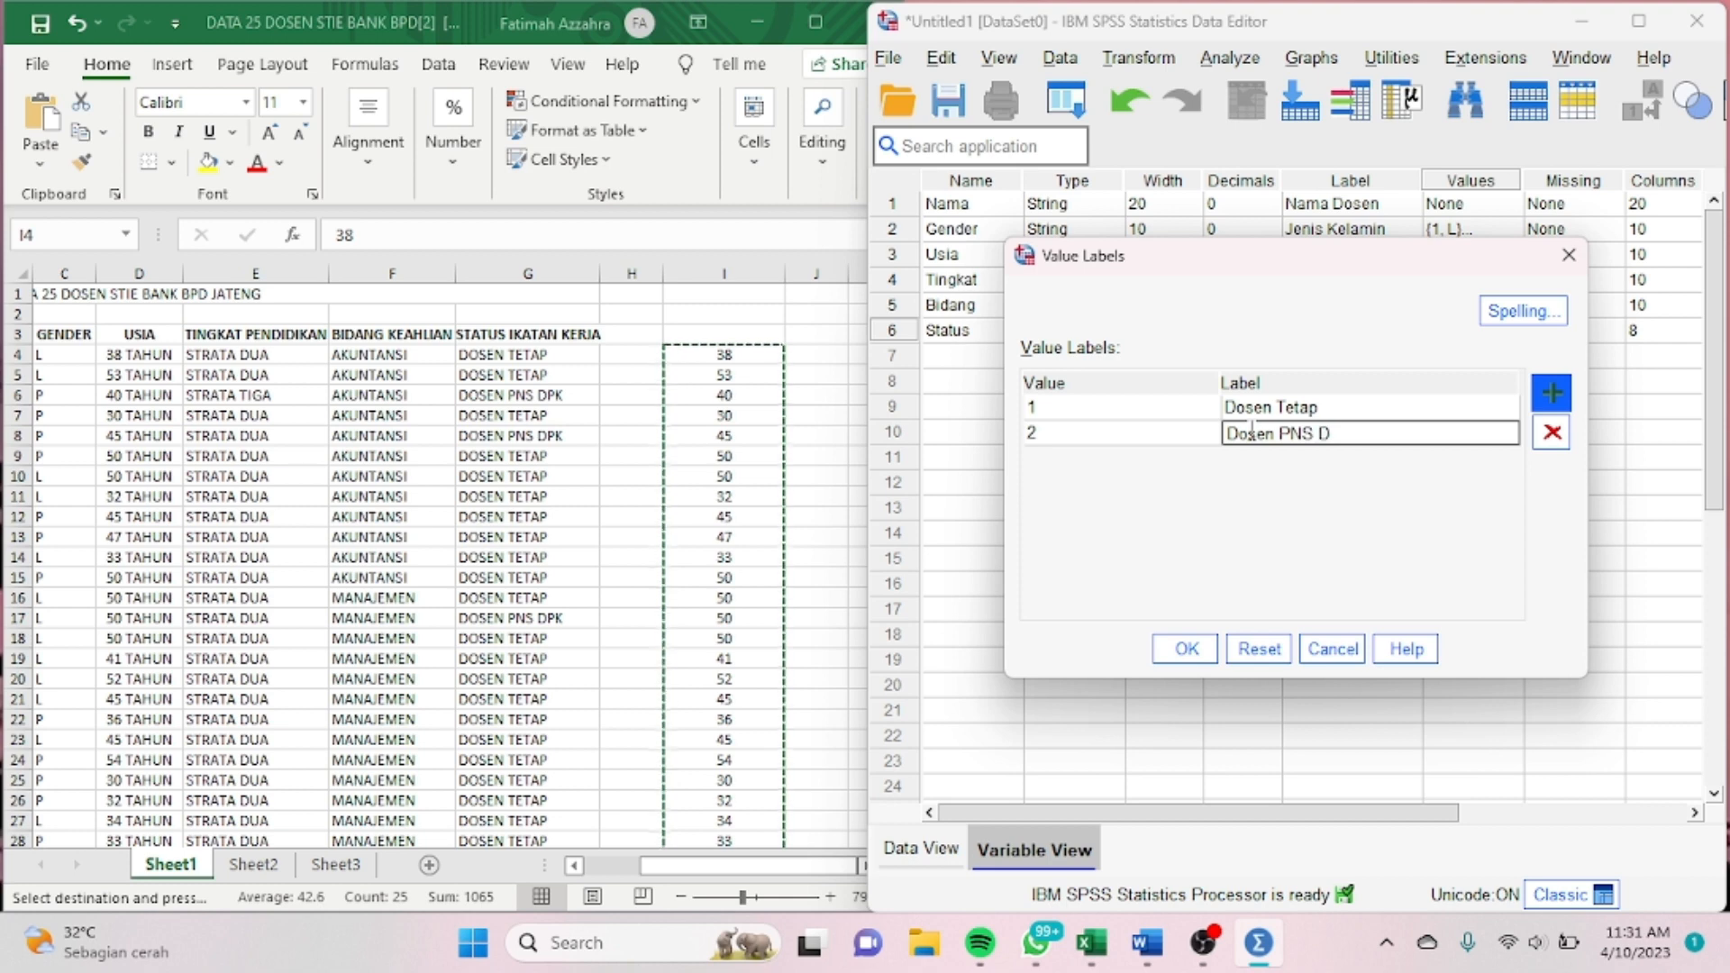
left_click(1204, 649)
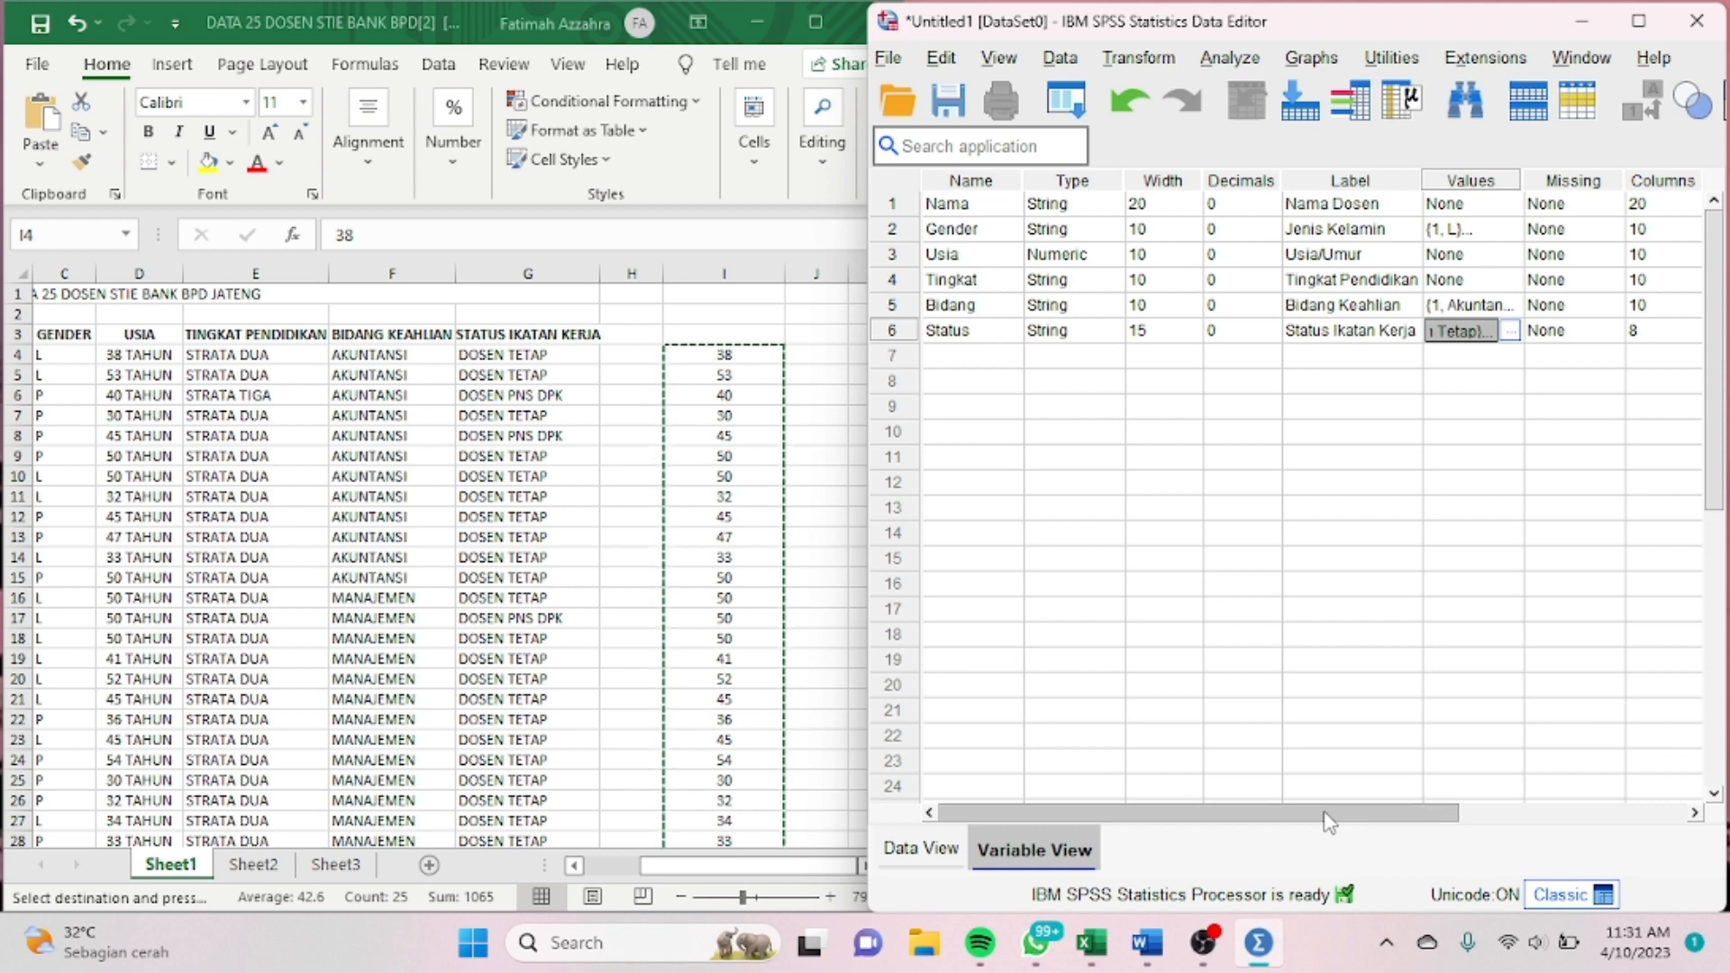
Step: Set the Status variable's Columns setting to 15
left_click_drag(1332, 814, 1479, 815)
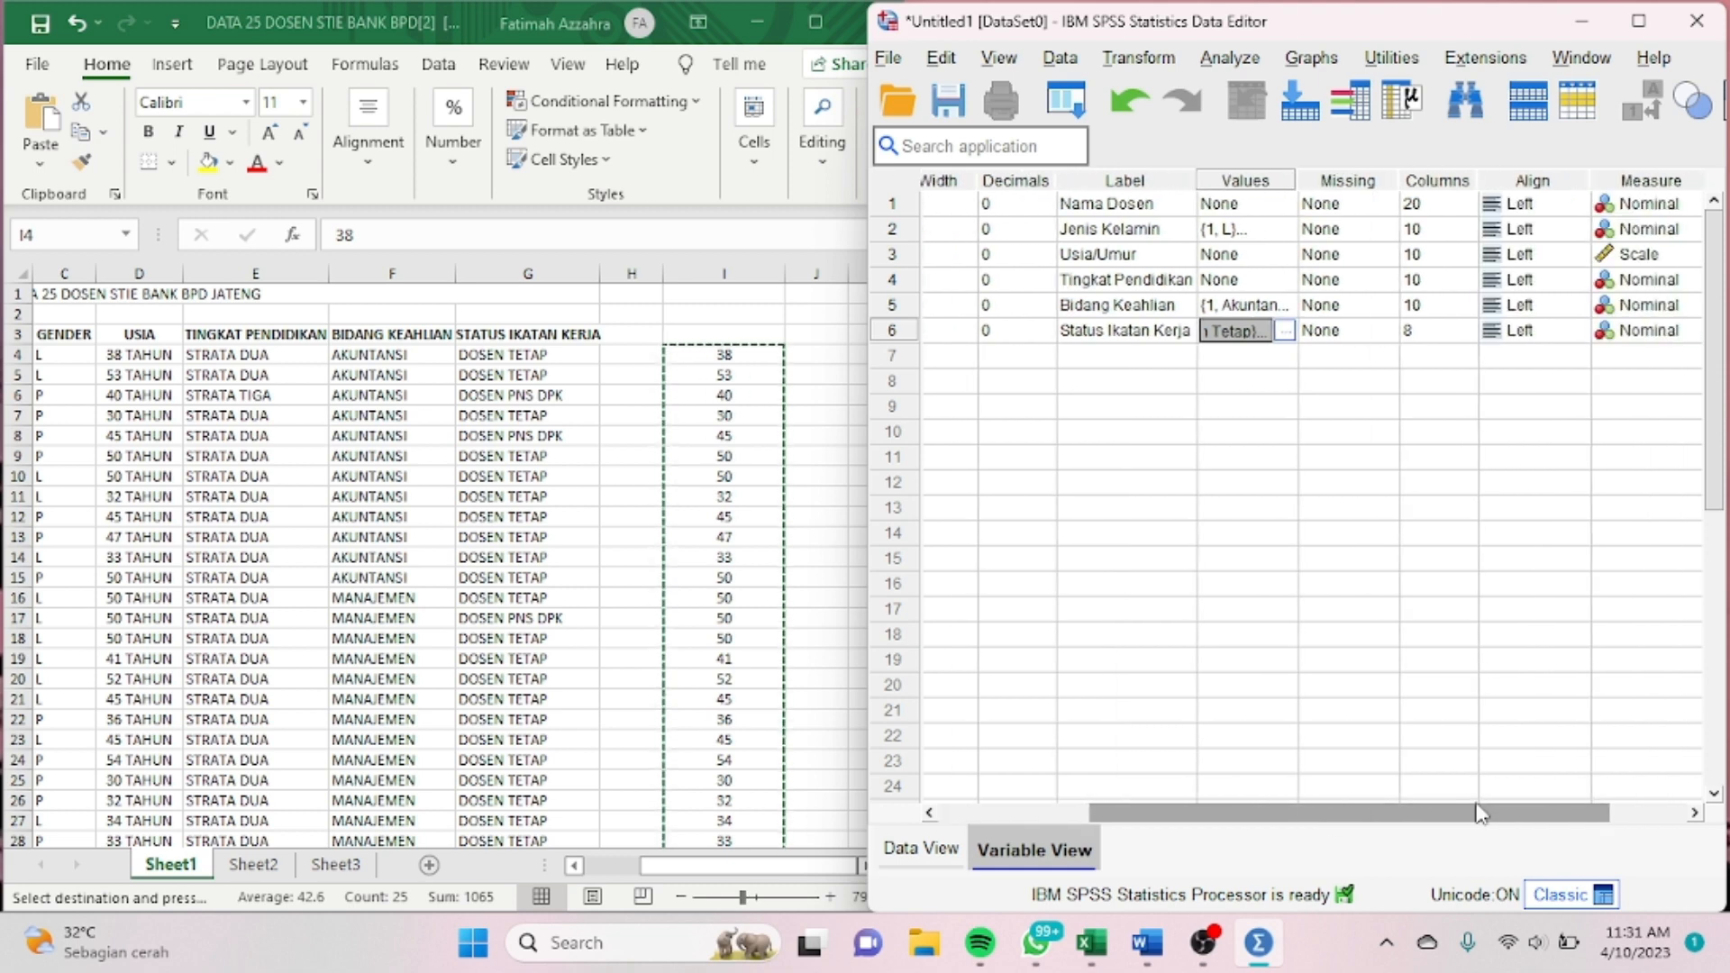
left_click(1445, 331)
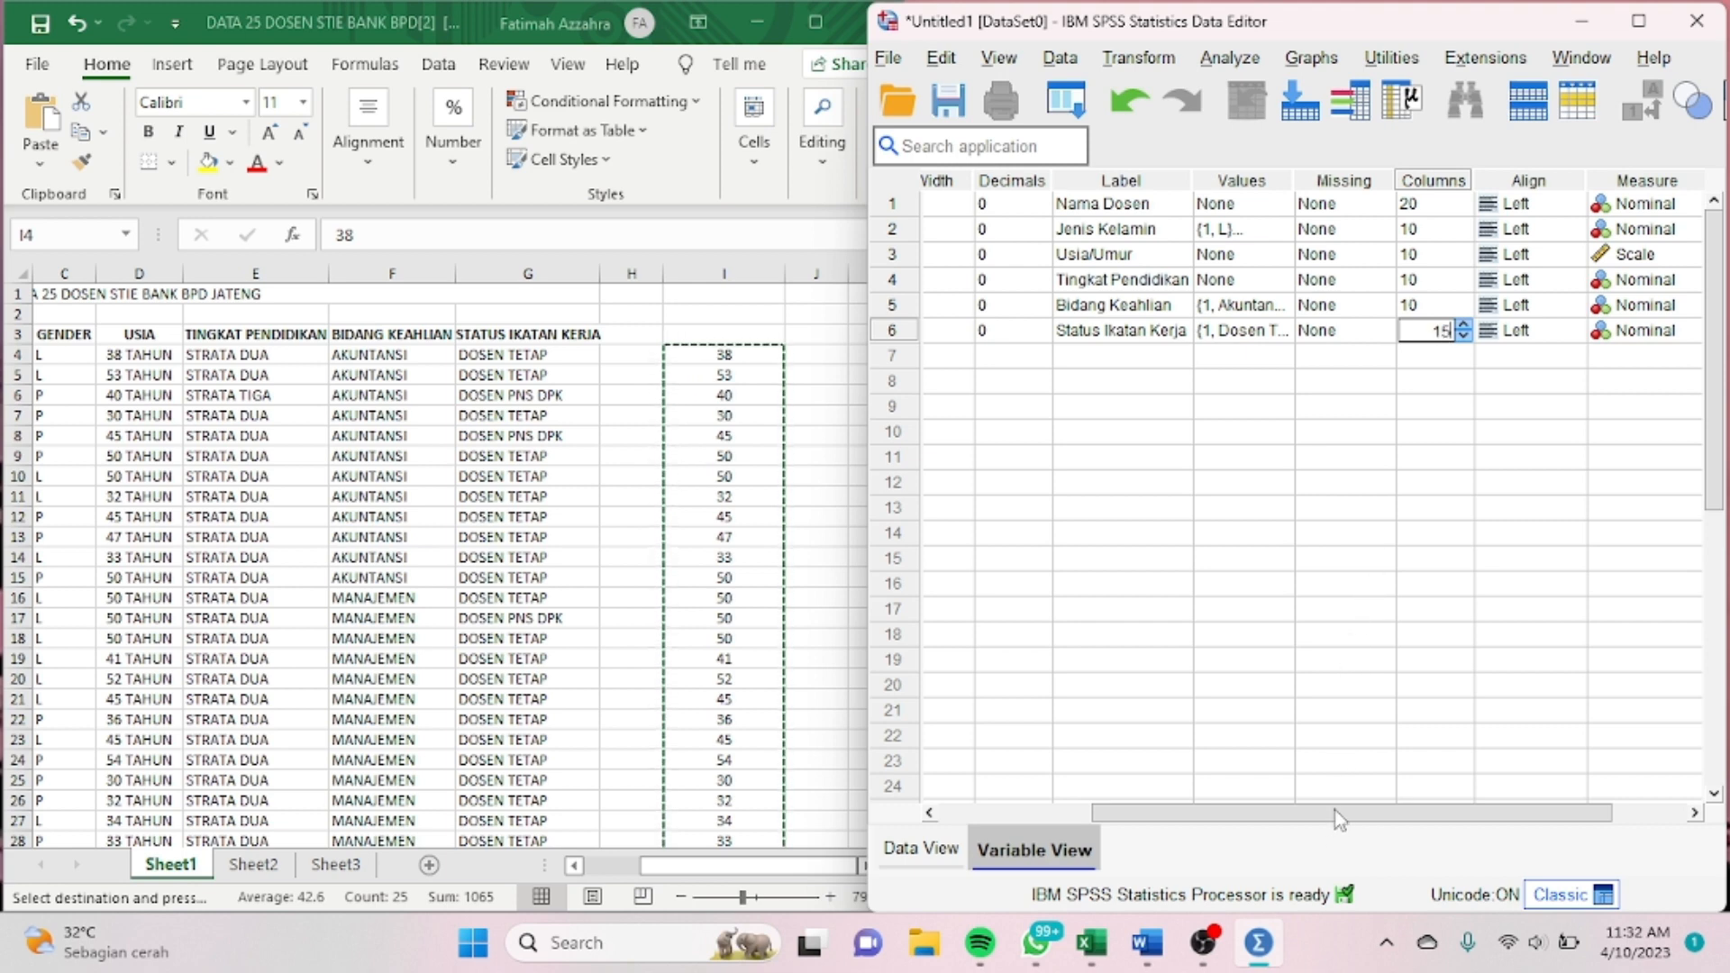
left_click_drag(1334, 811, 1163, 828)
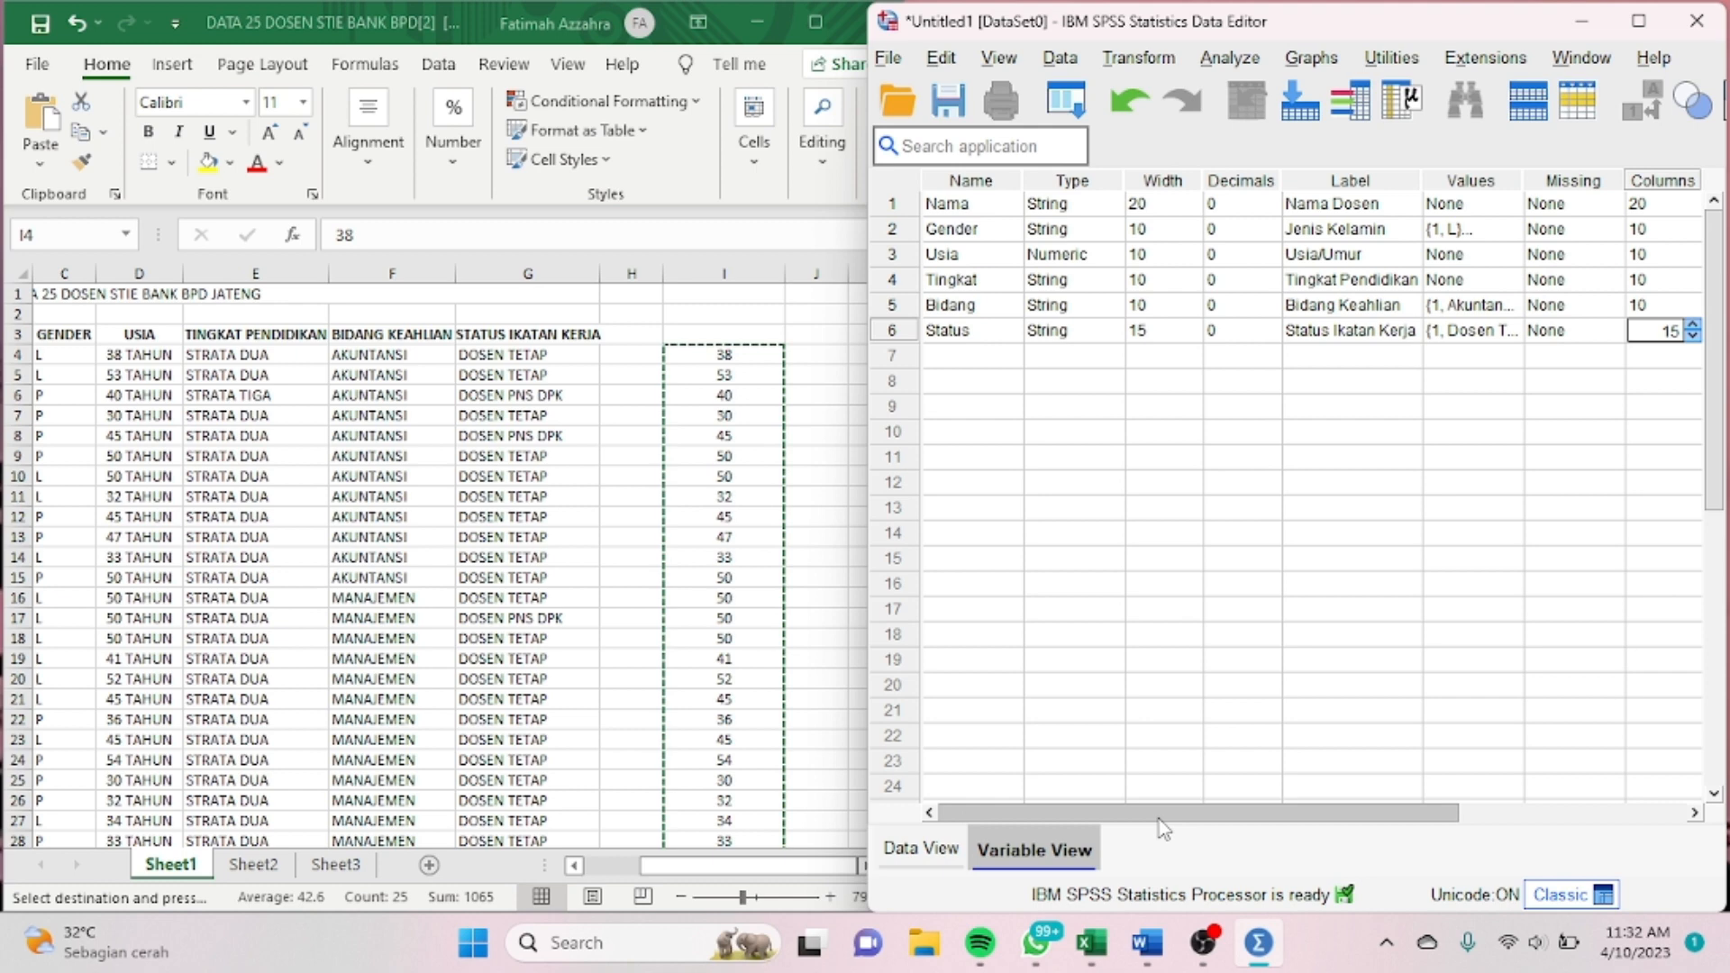
Step: Copy the lecturer data in B4:G28 from the Excel sheet and select the first Nama cell in the SPSS data view
left_click(921, 848)
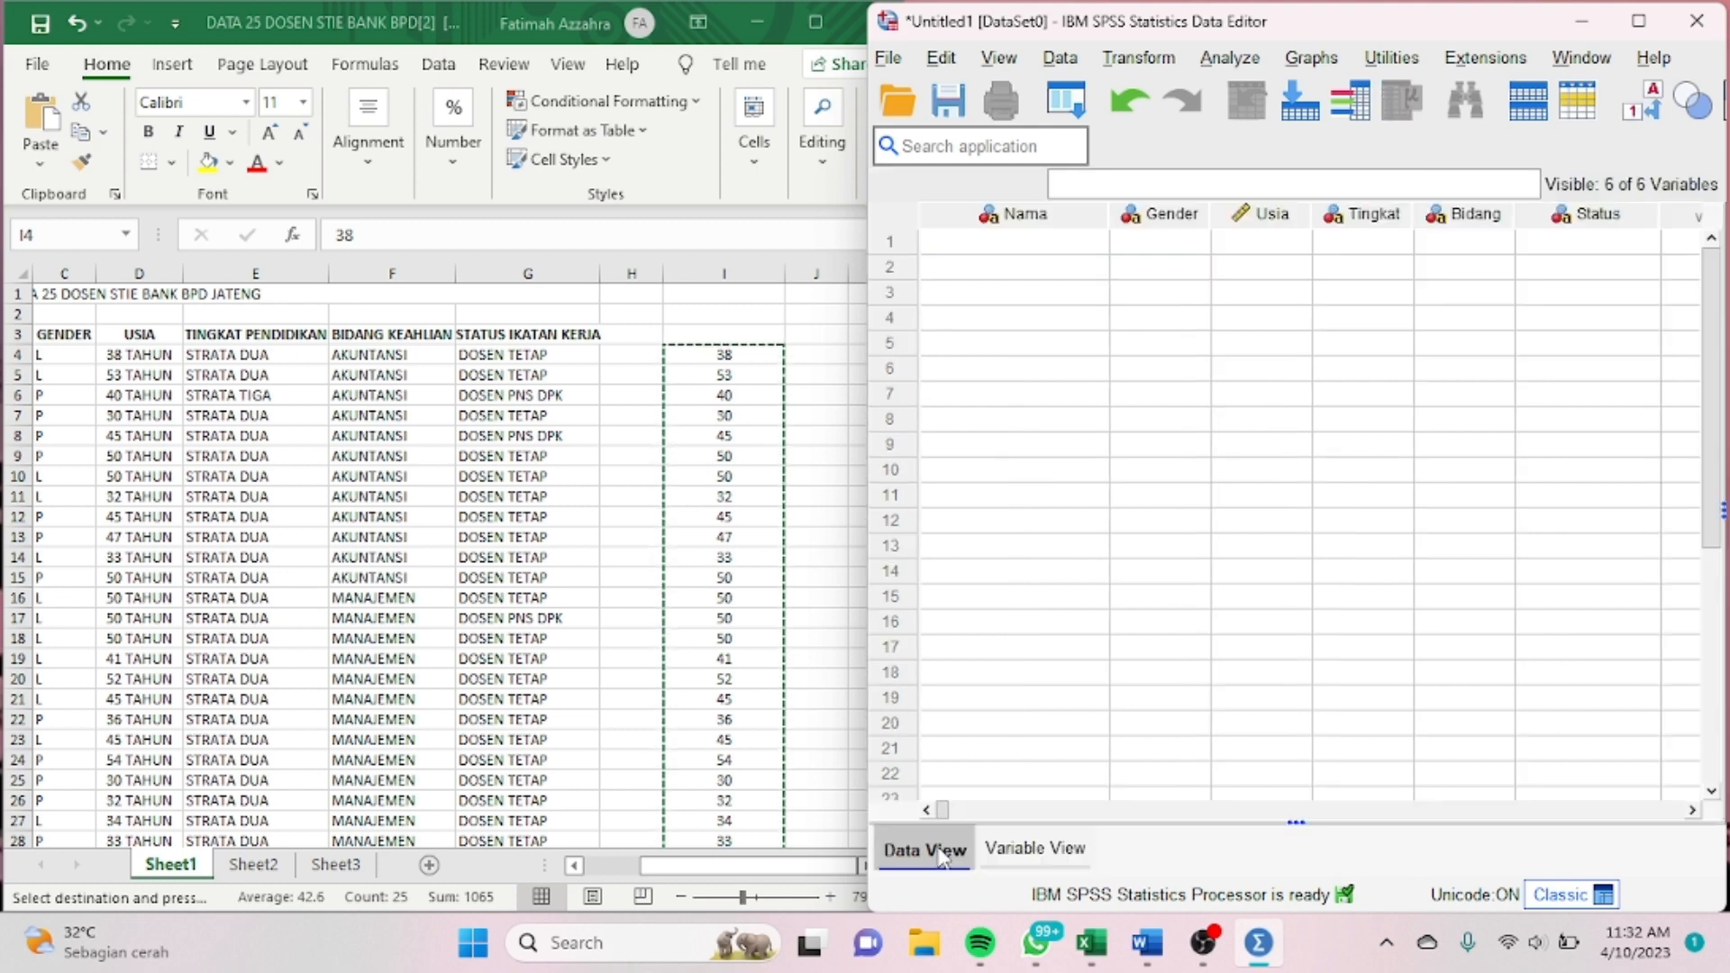
left_click(743, 868)
left_click_drag(744, 868, 633, 874)
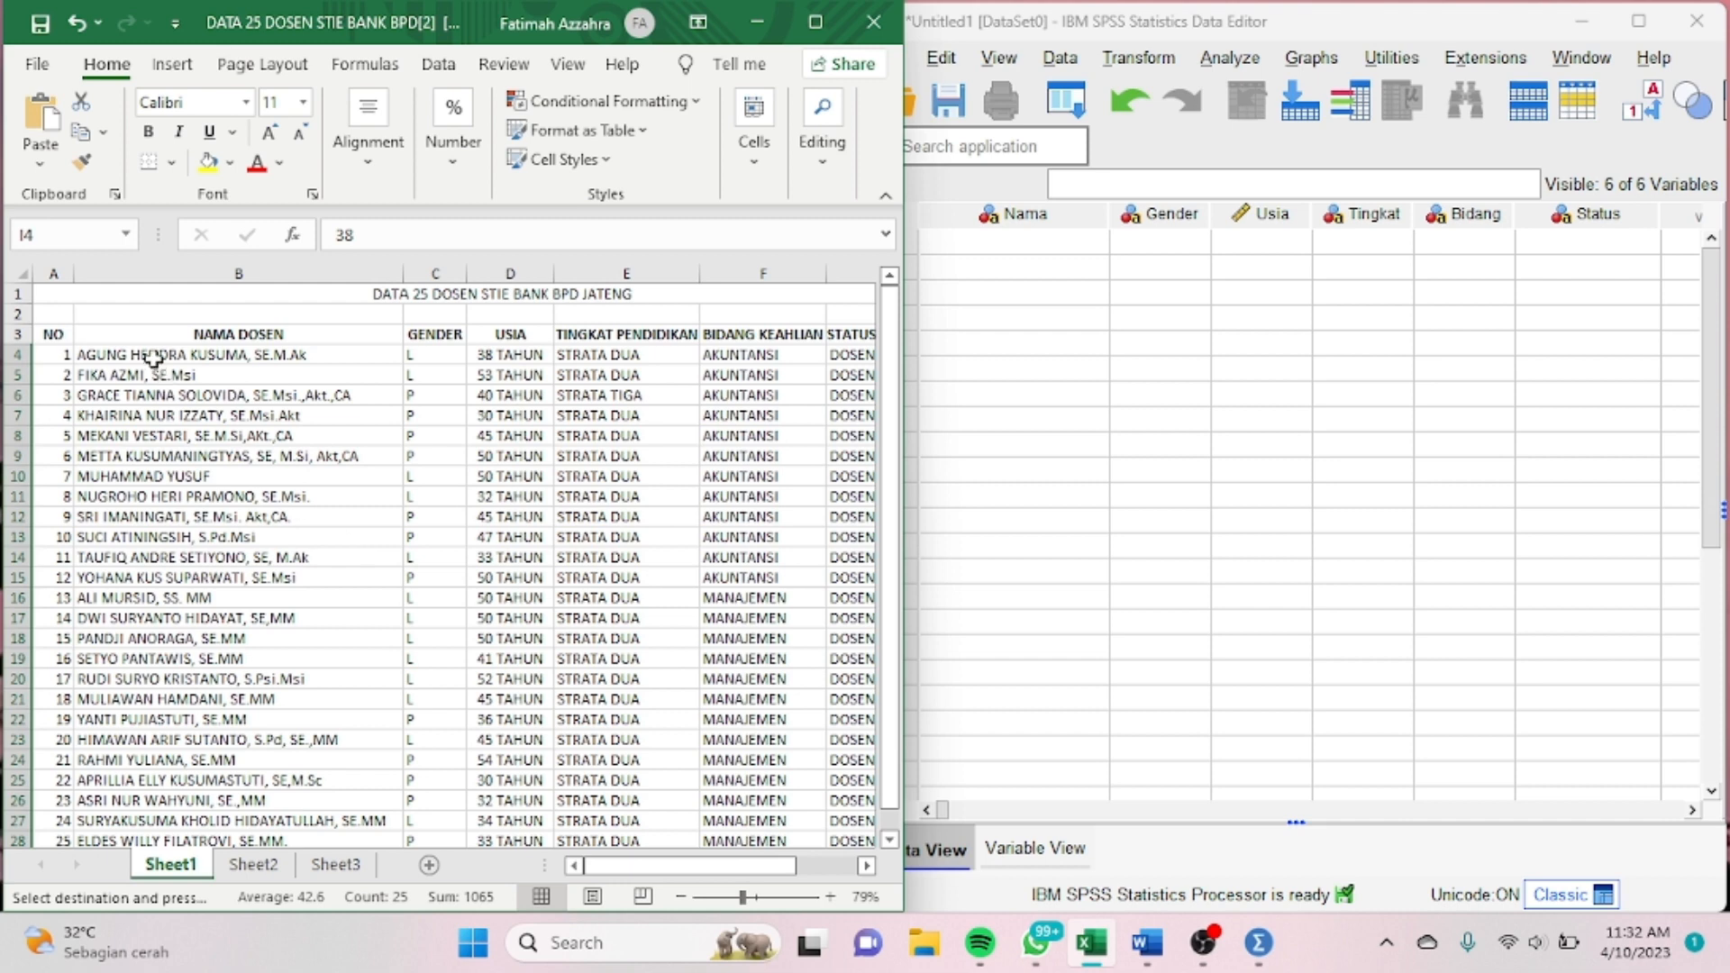
left_click_drag(151, 359, 574, 799)
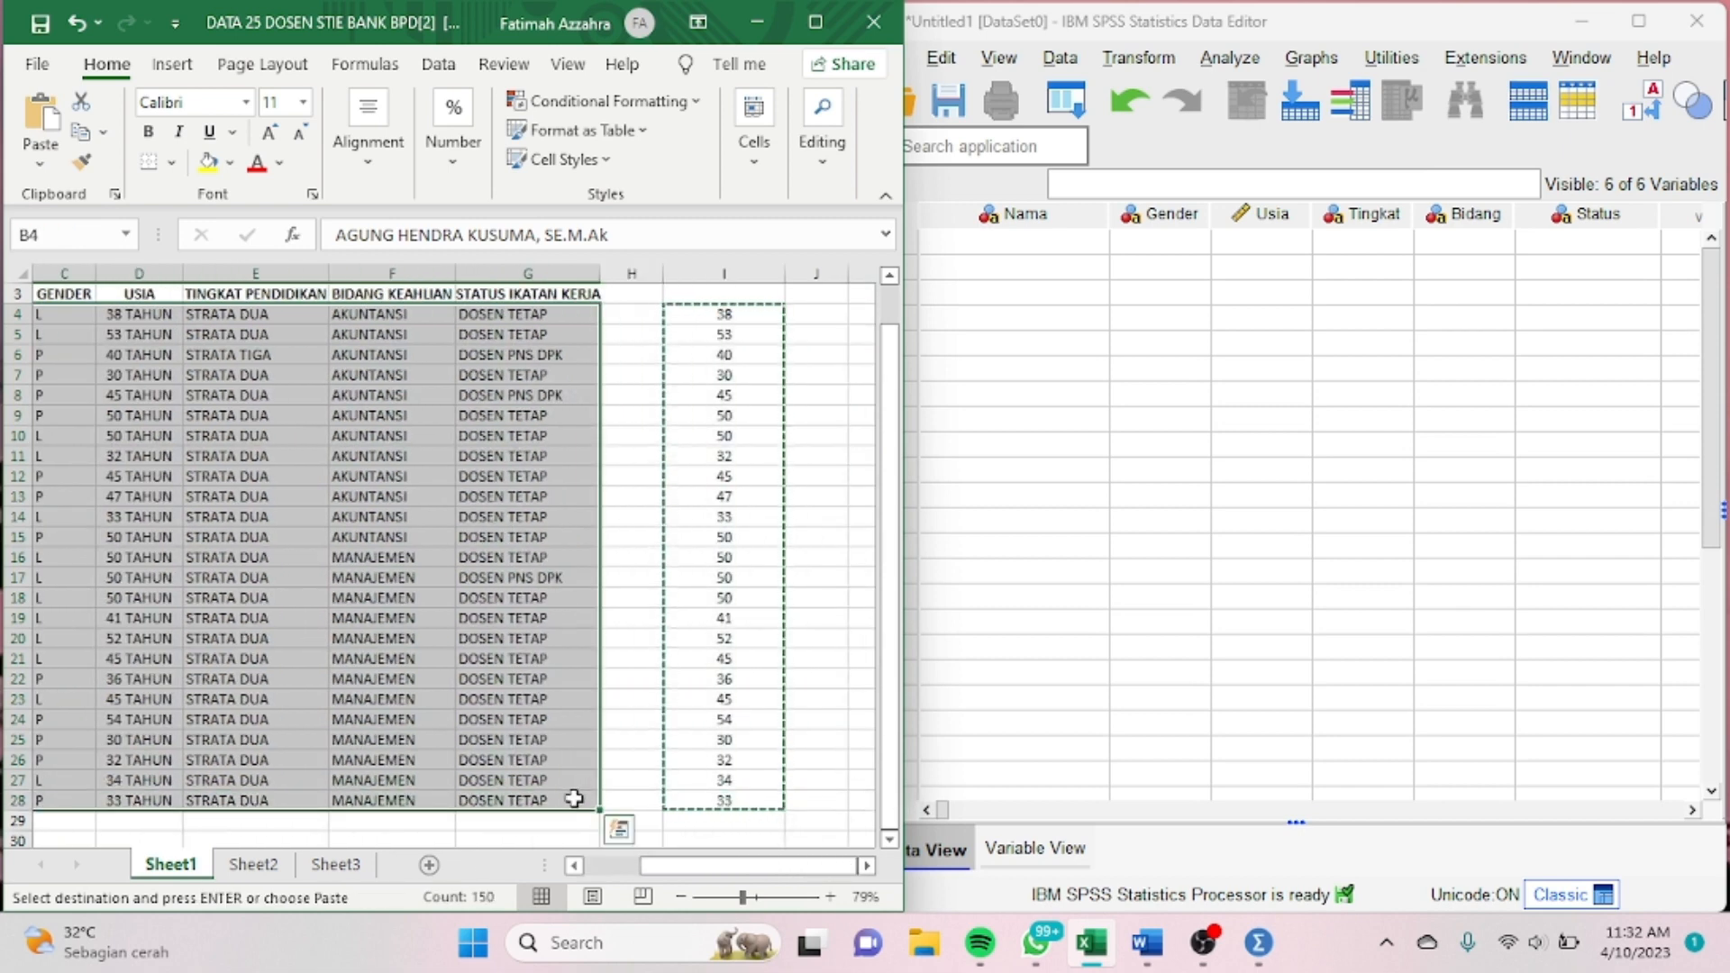
key("ctrl+c")
left_click(987, 242)
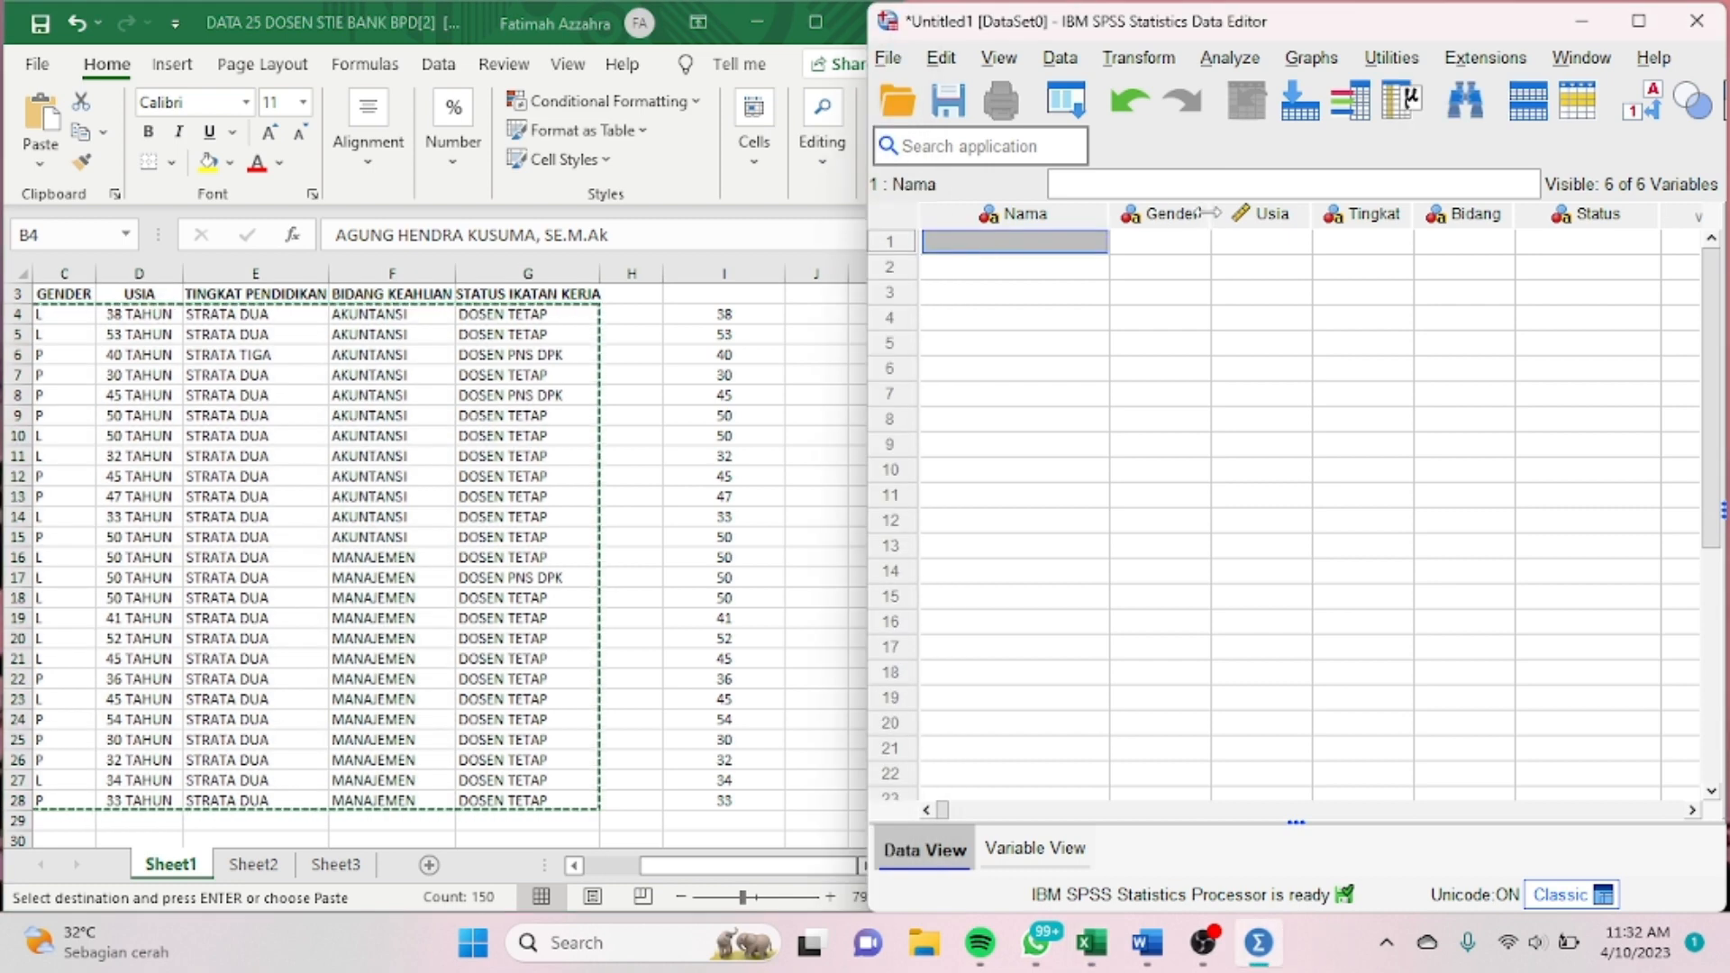
Step: Widen the Gender, Usia, Tingkat and Bidang columns in the data view
left_click_drag(1212, 217, 1382, 213)
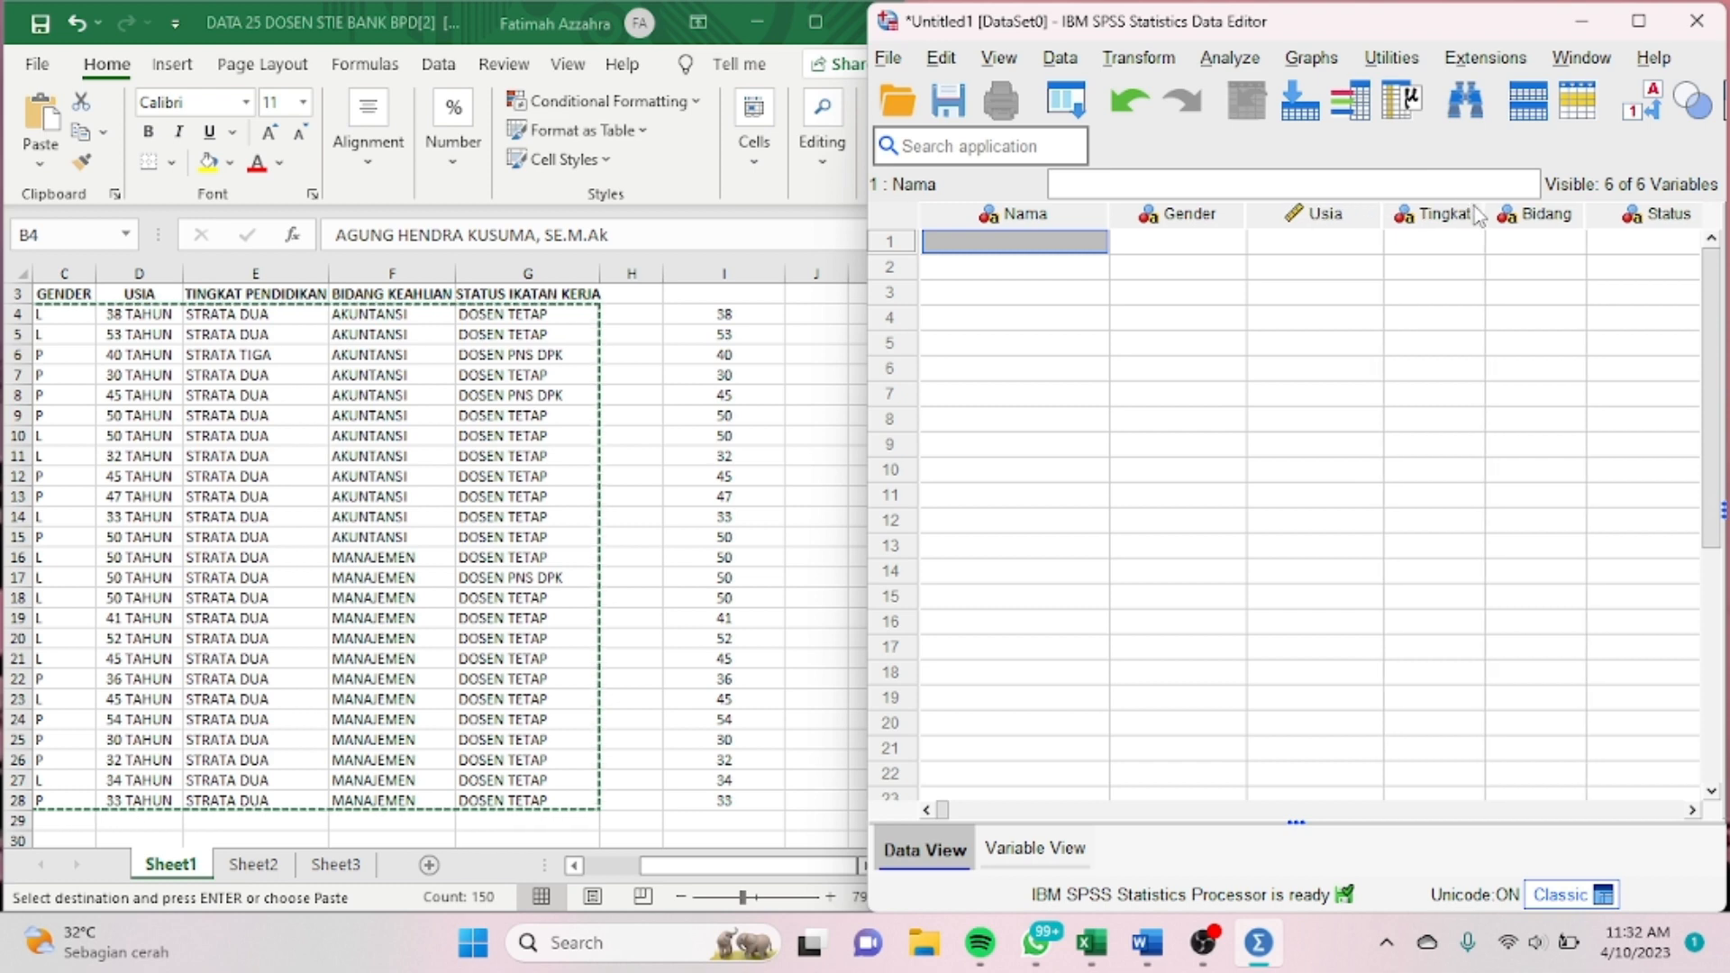
left_click_drag(1486, 213, 1503, 212)
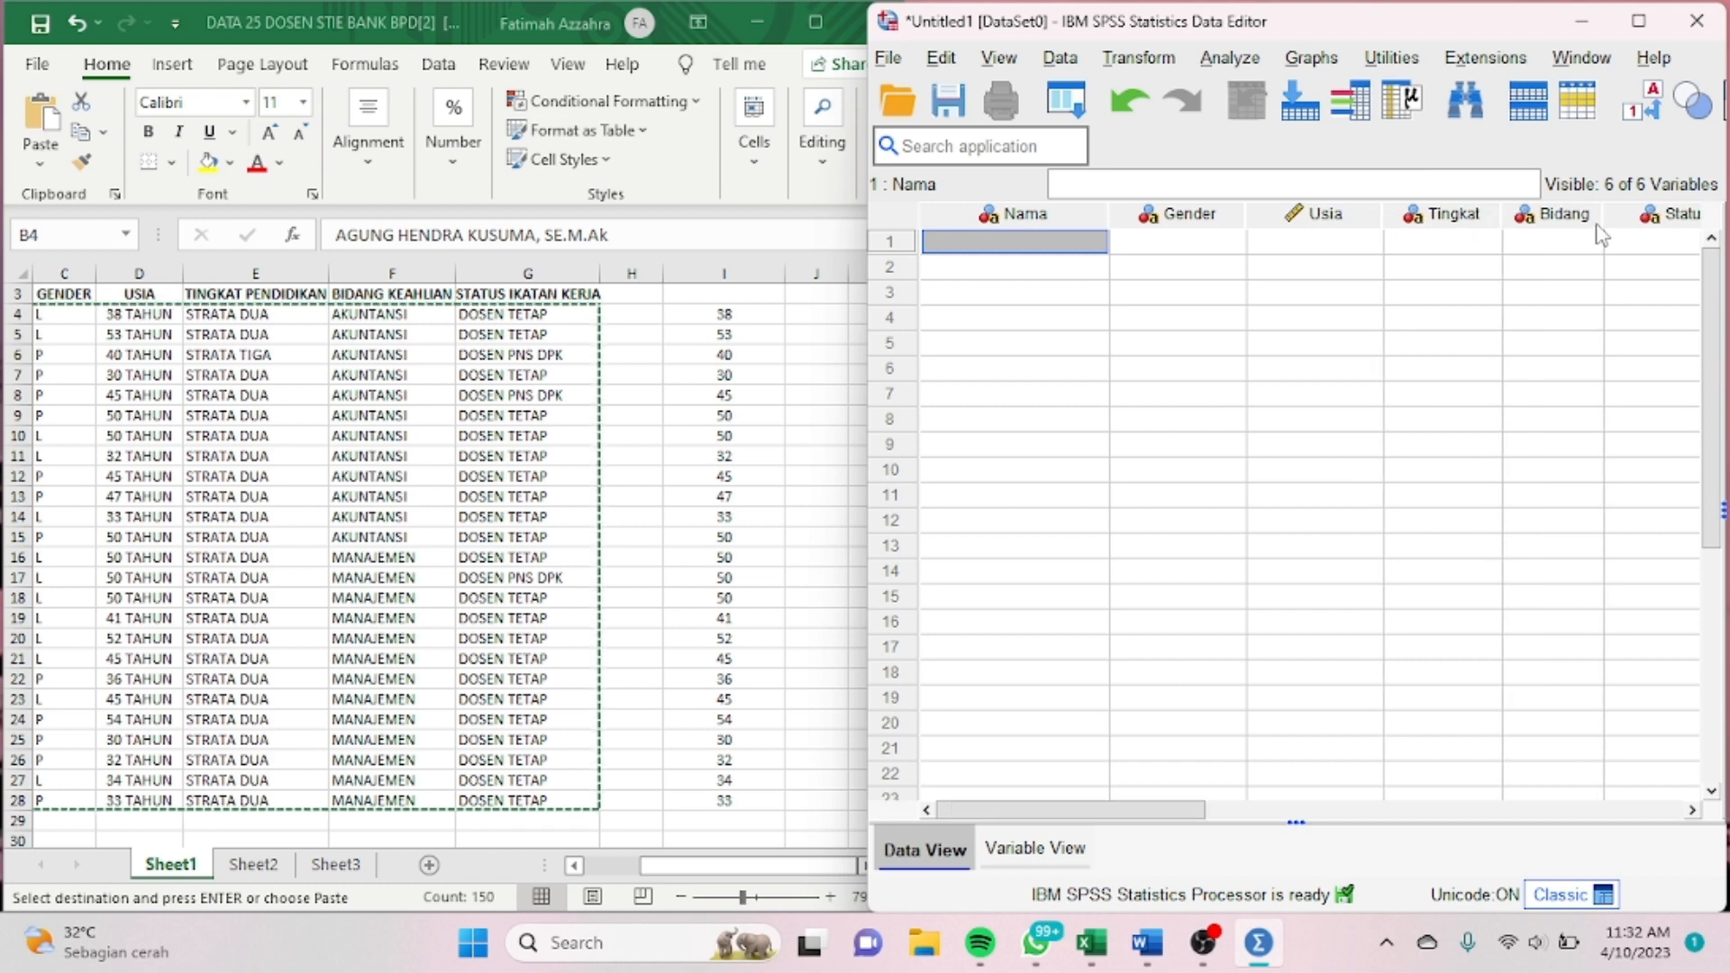
left_click_drag(1610, 214, 1623, 214)
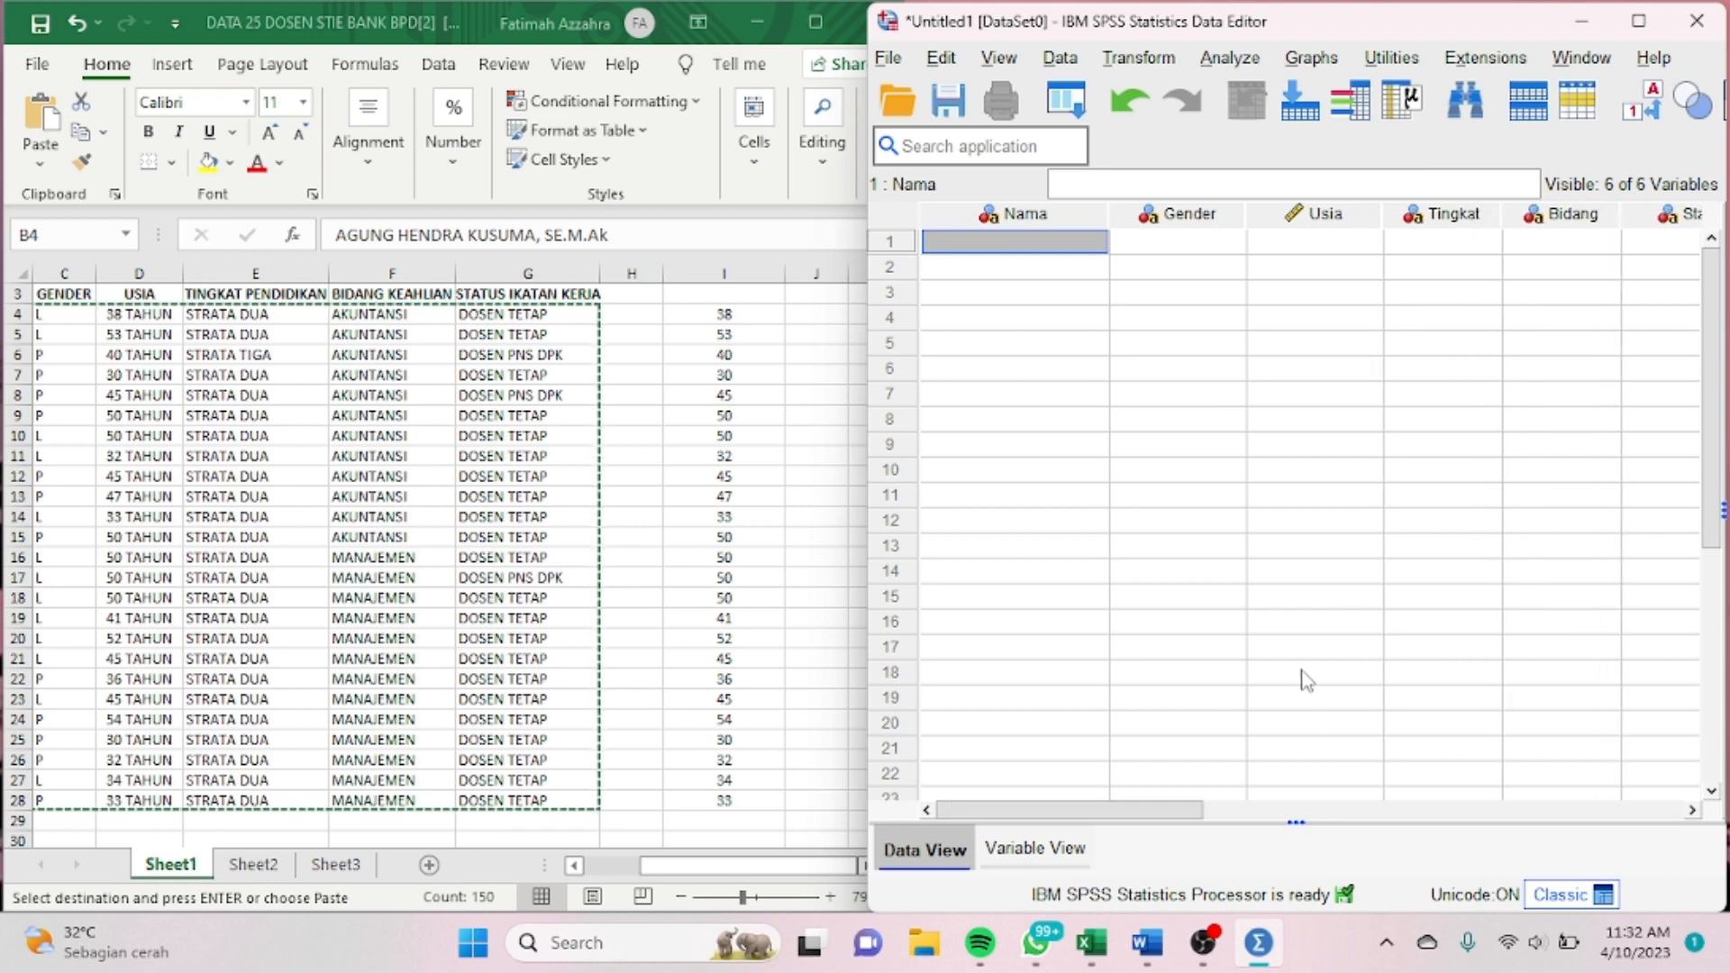
Step: Widen the Status column slightly in the SPSS data view
left_click_drag(1169, 813, 1318, 811)
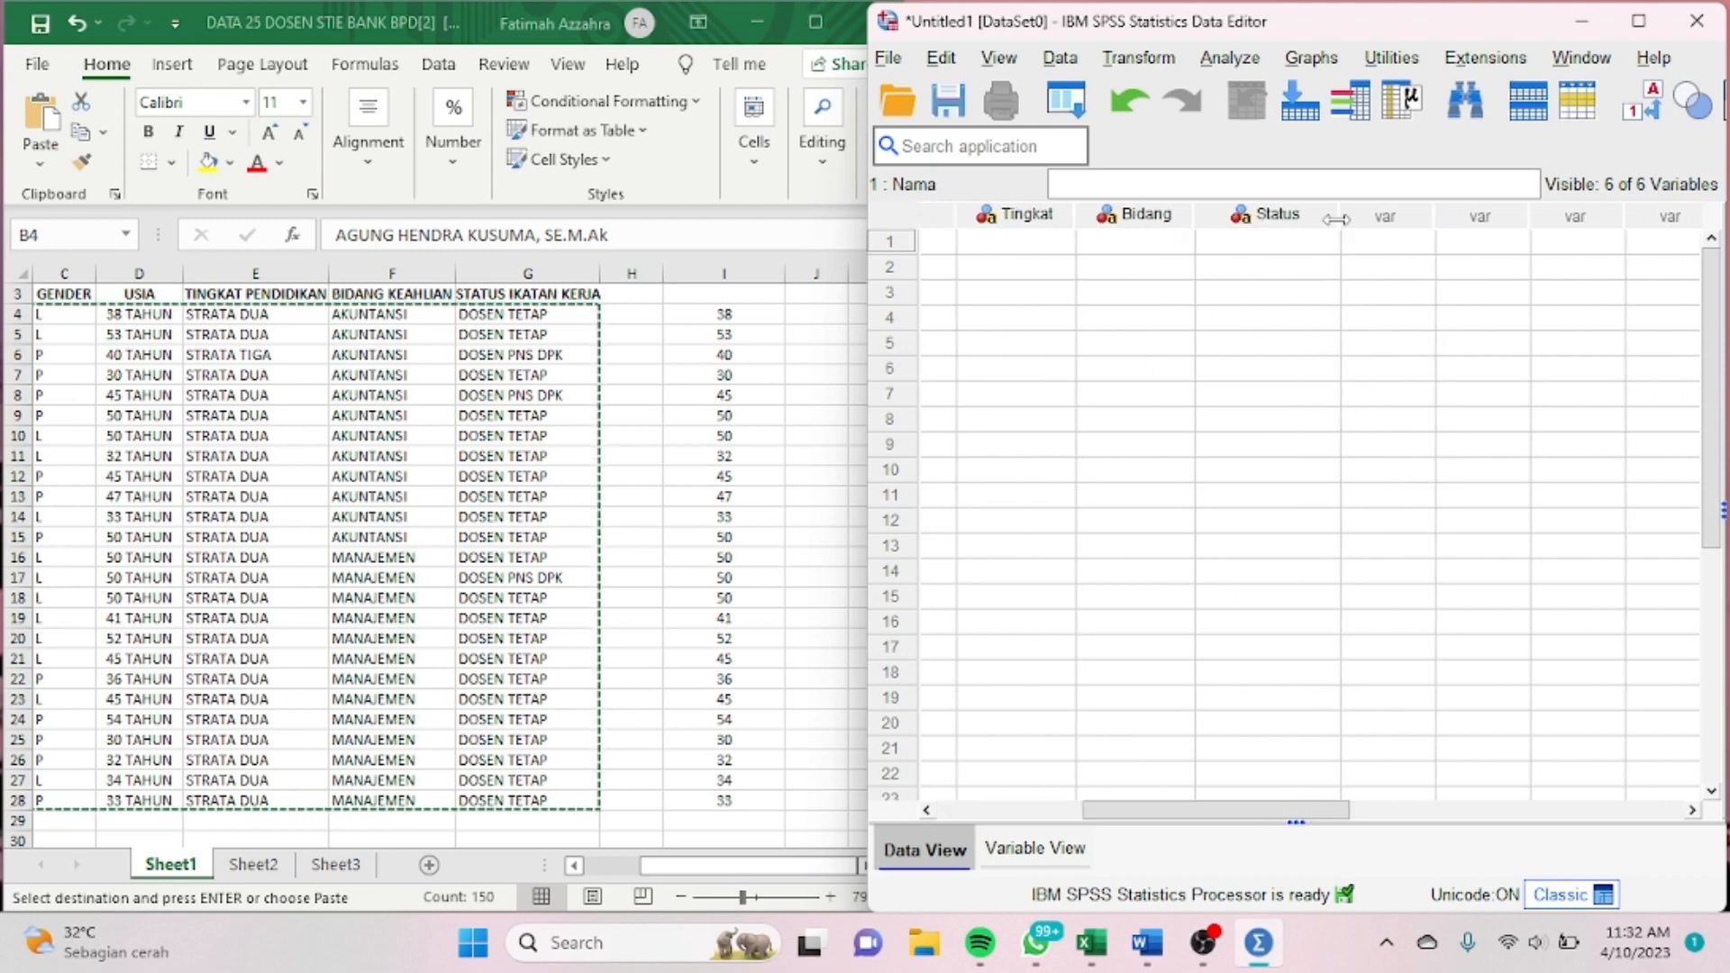
left_click_drag(1341, 219, 1358, 219)
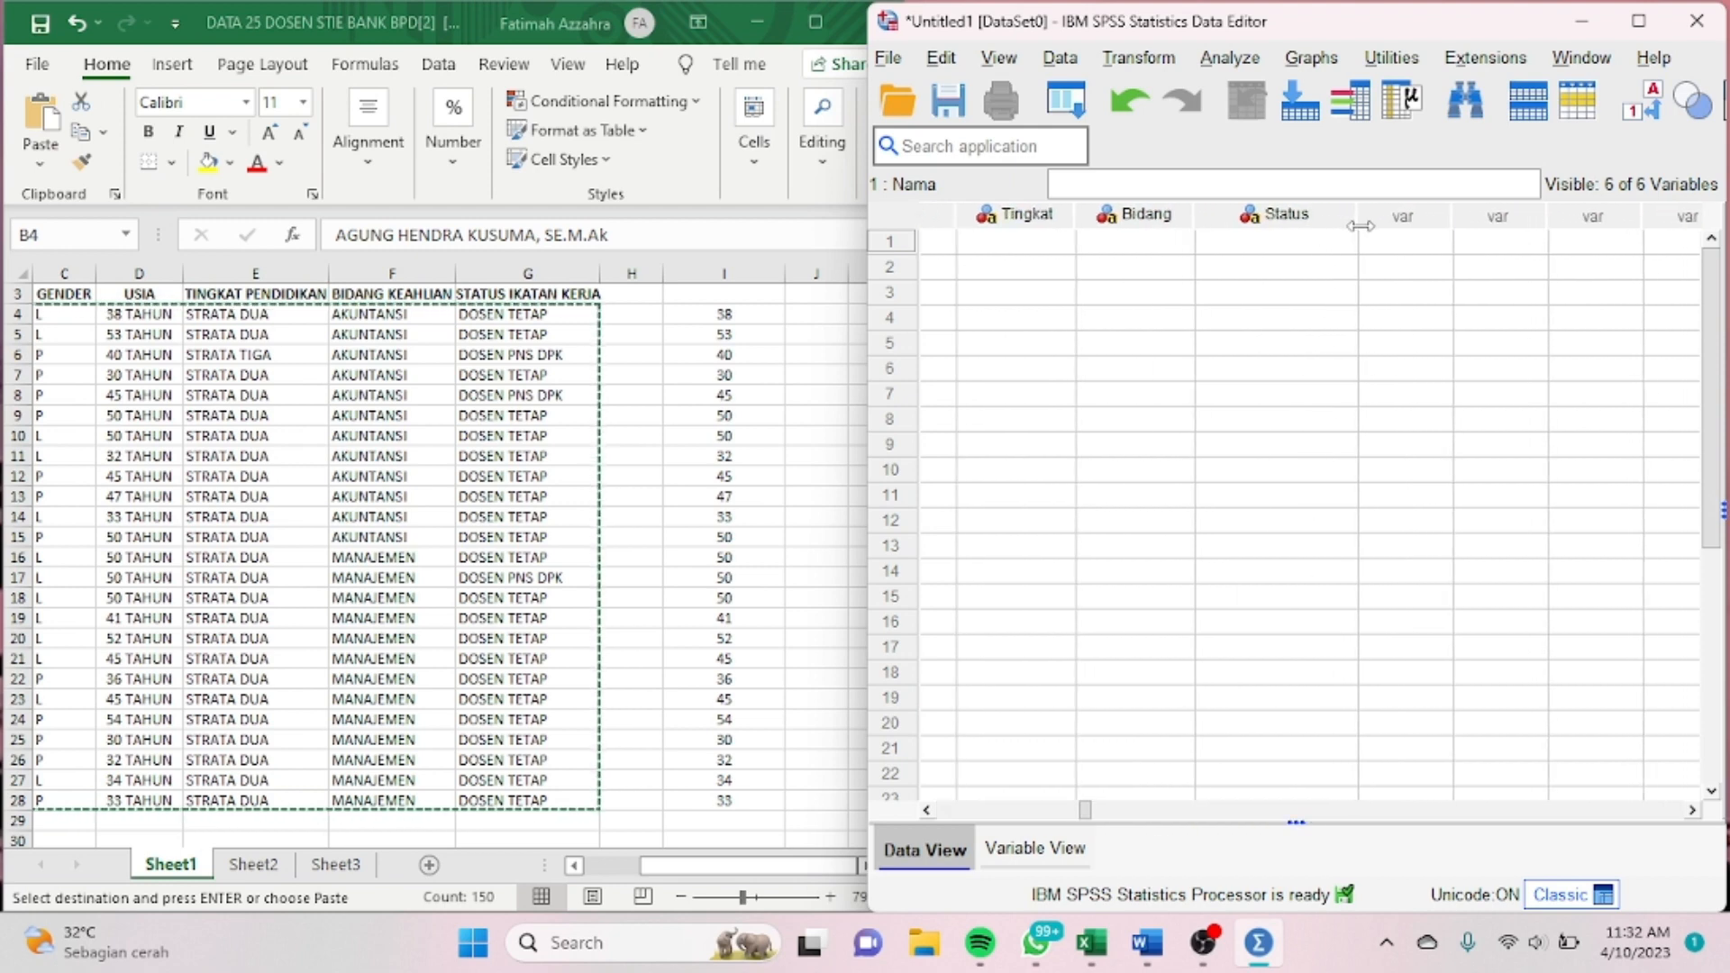
left_click(1173, 814)
left_click(1176, 815)
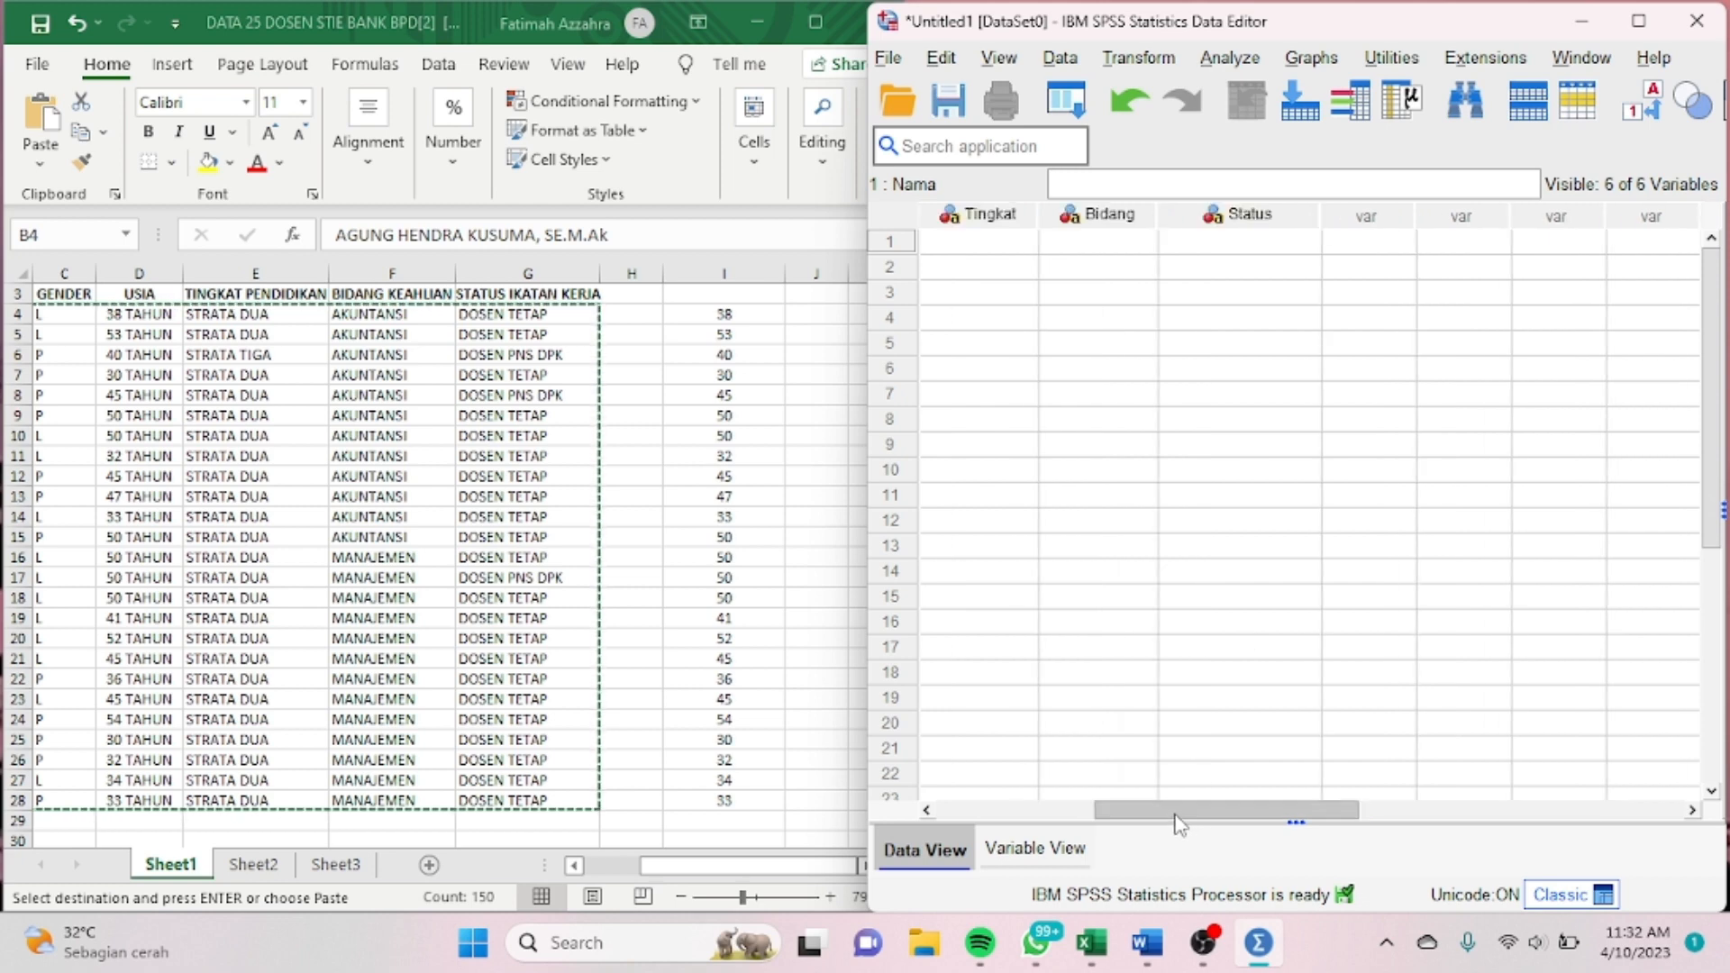
left_click_drag(1221, 813, 1066, 814)
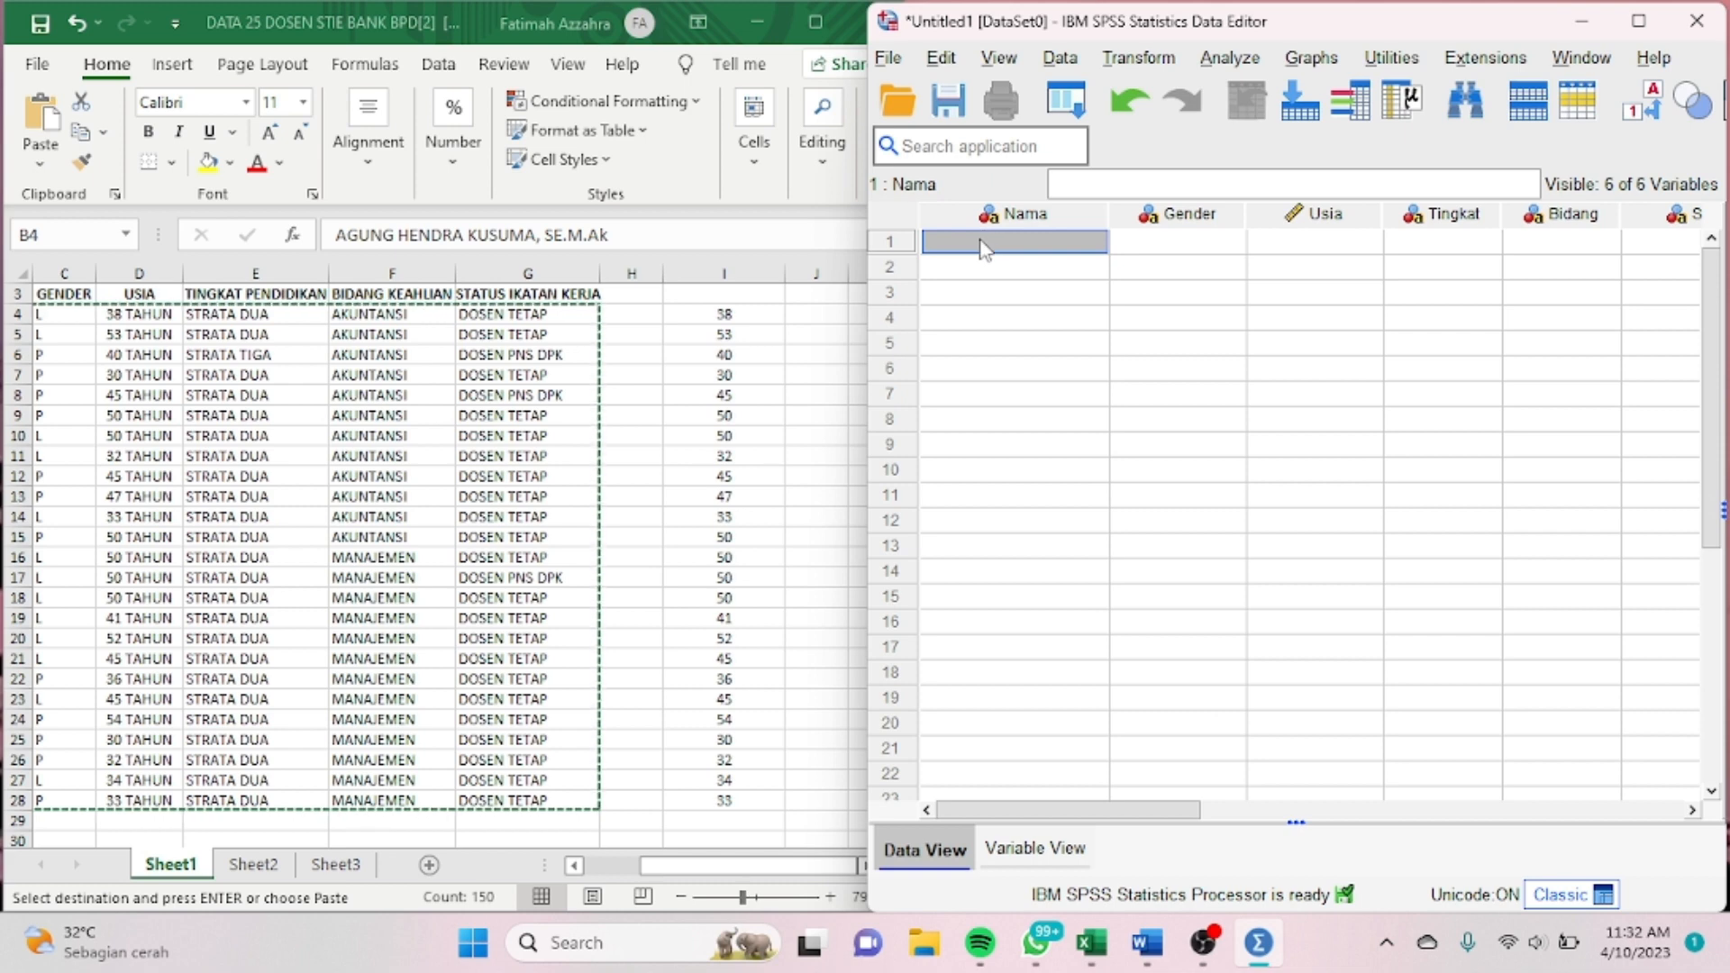
Step: Paste the copied lecturer data into the data view starting at the first Nama cell
left_click(1020, 264)
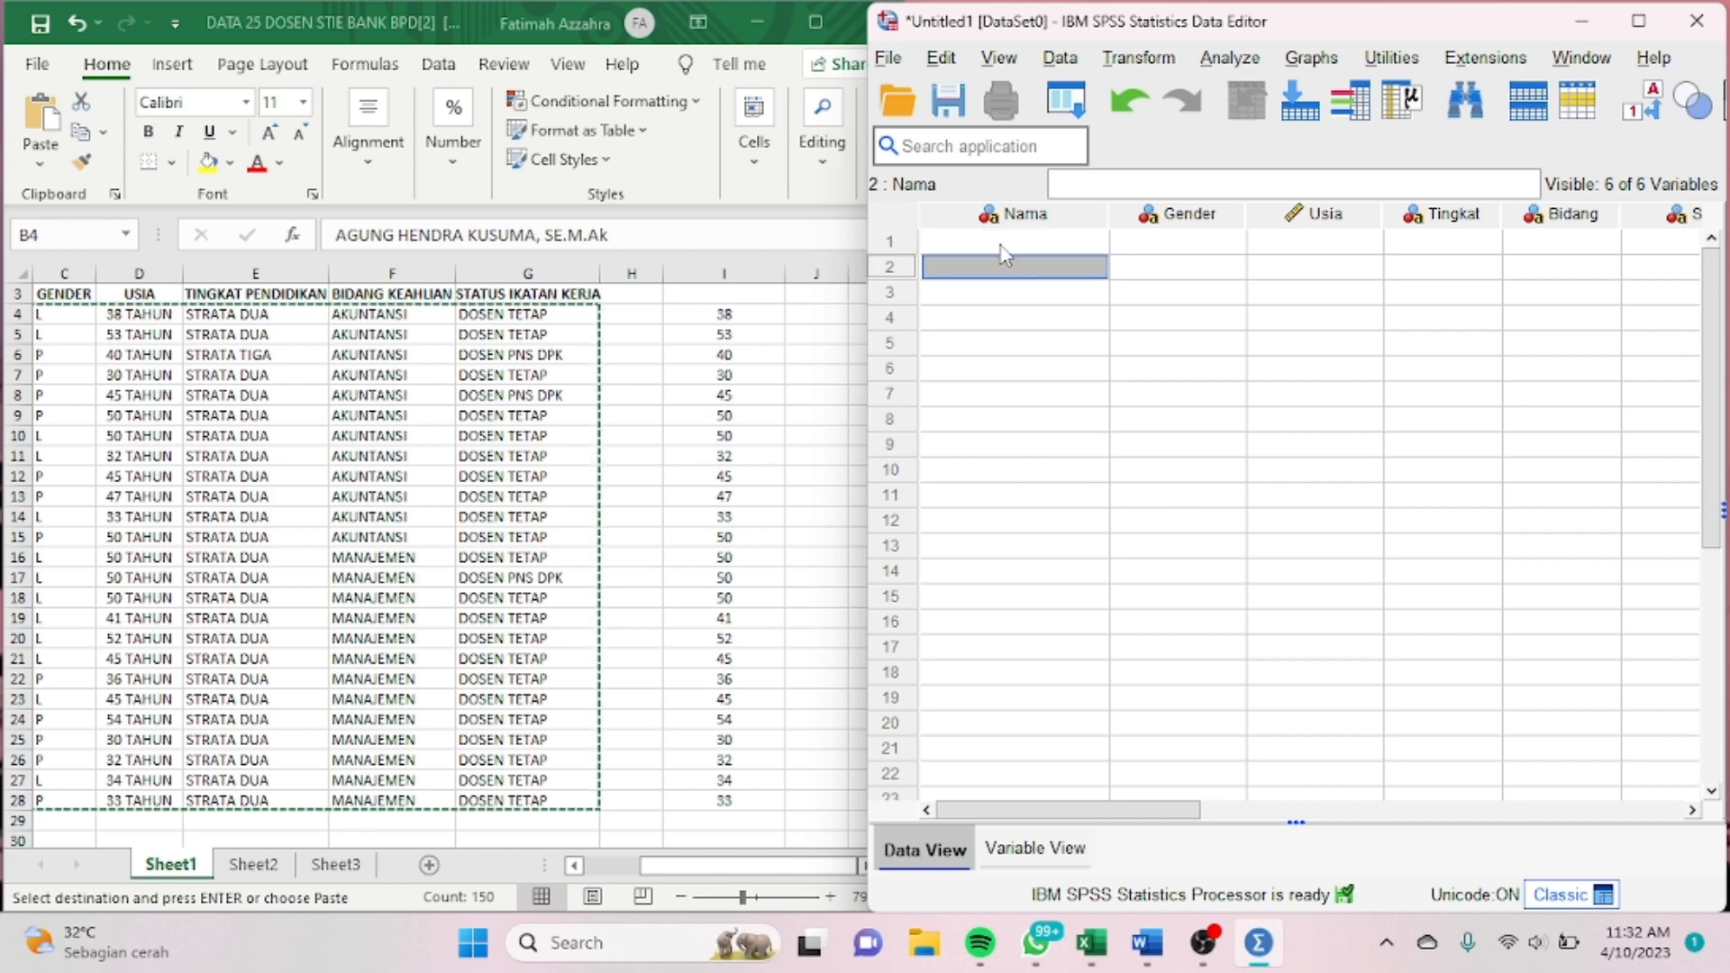
left_click(1005, 244)
key("ctrl+v")
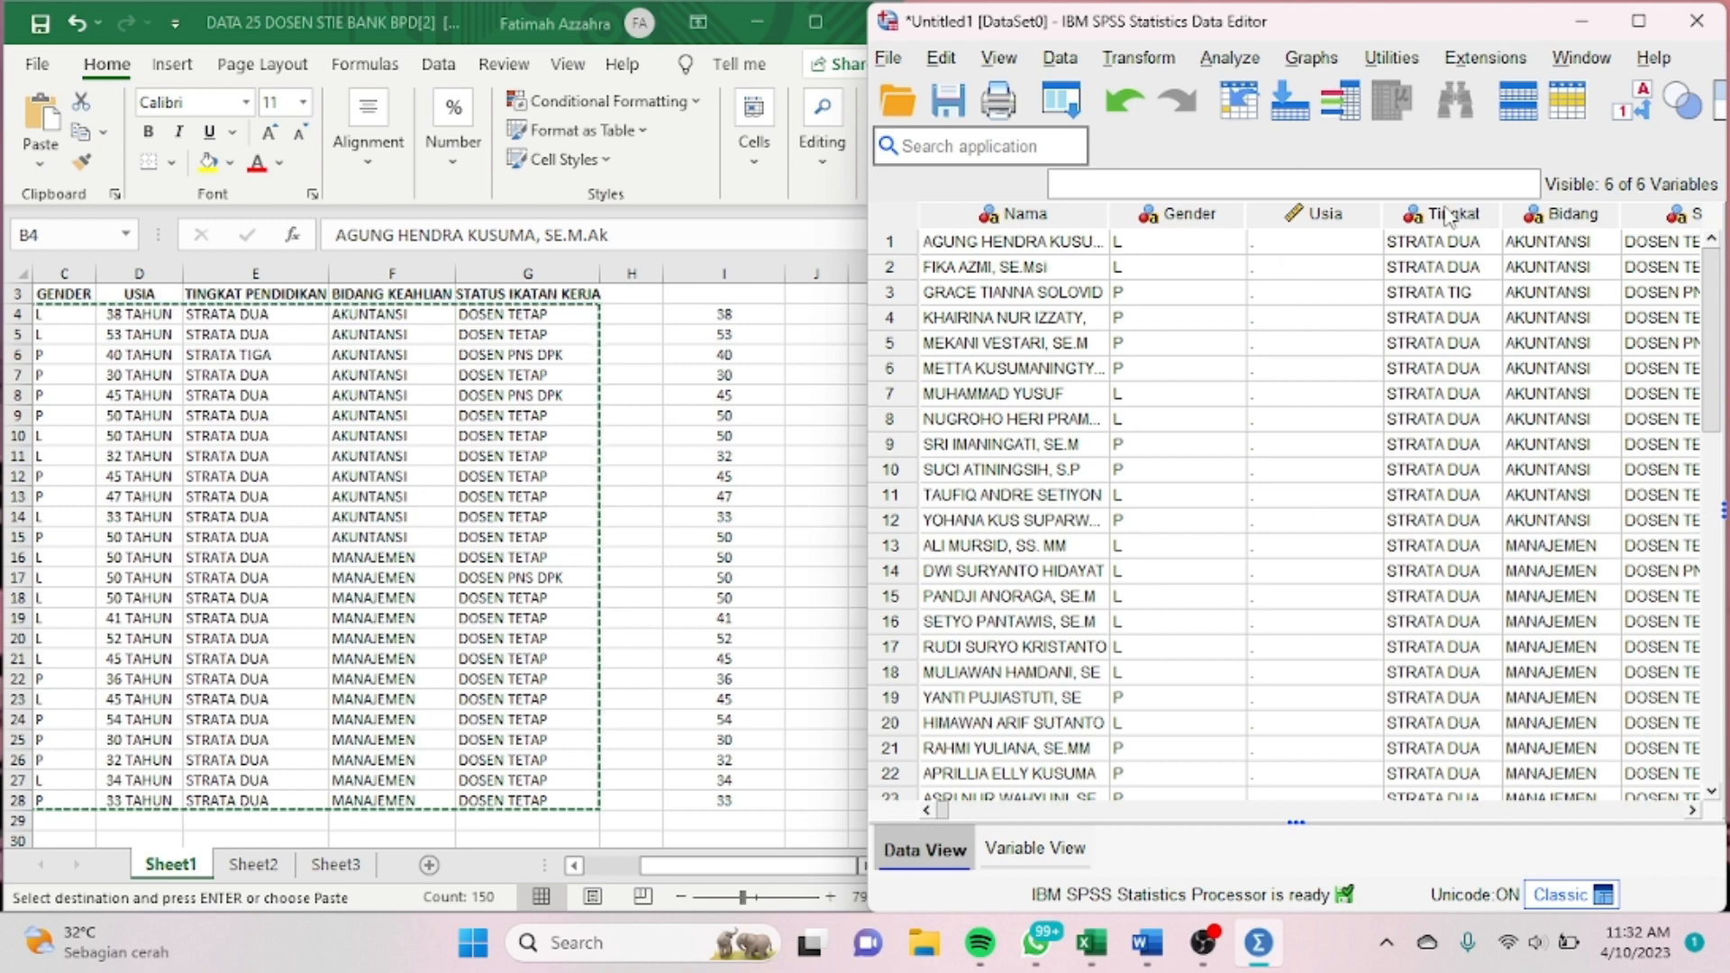
Step: Copy the numeric ages in I4:I28 of the Excel sheet and paste them into the SPSS Usia column from row 1
left_click(420, 681)
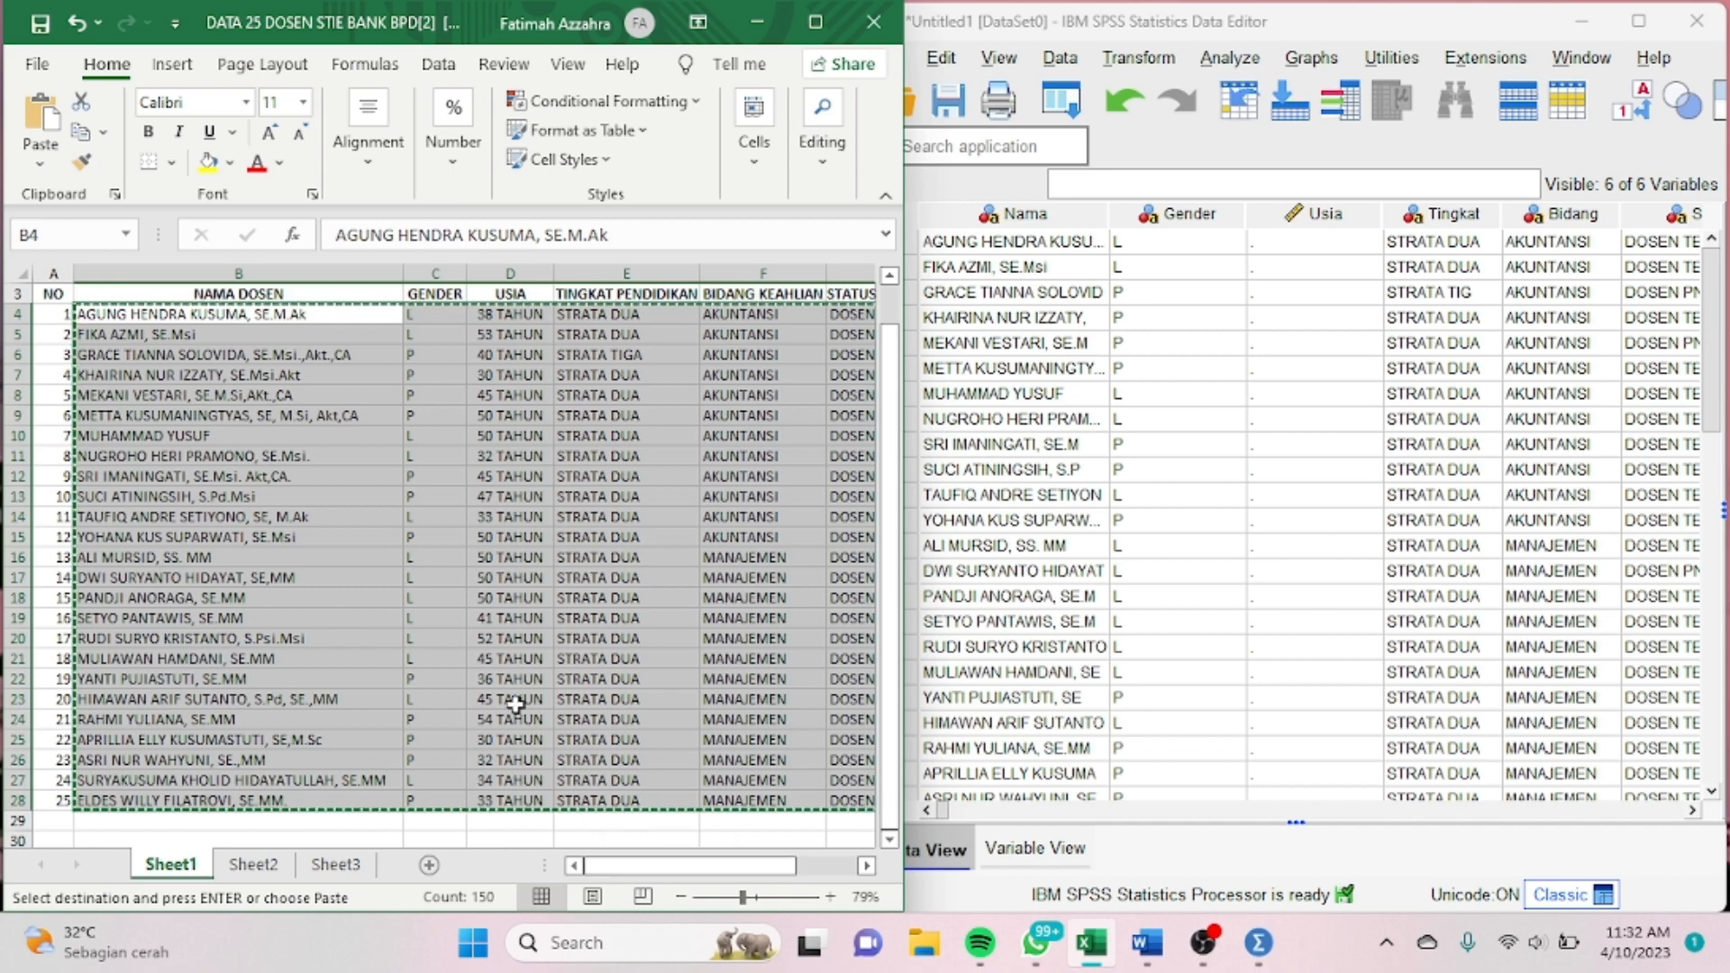
left_click(510, 536)
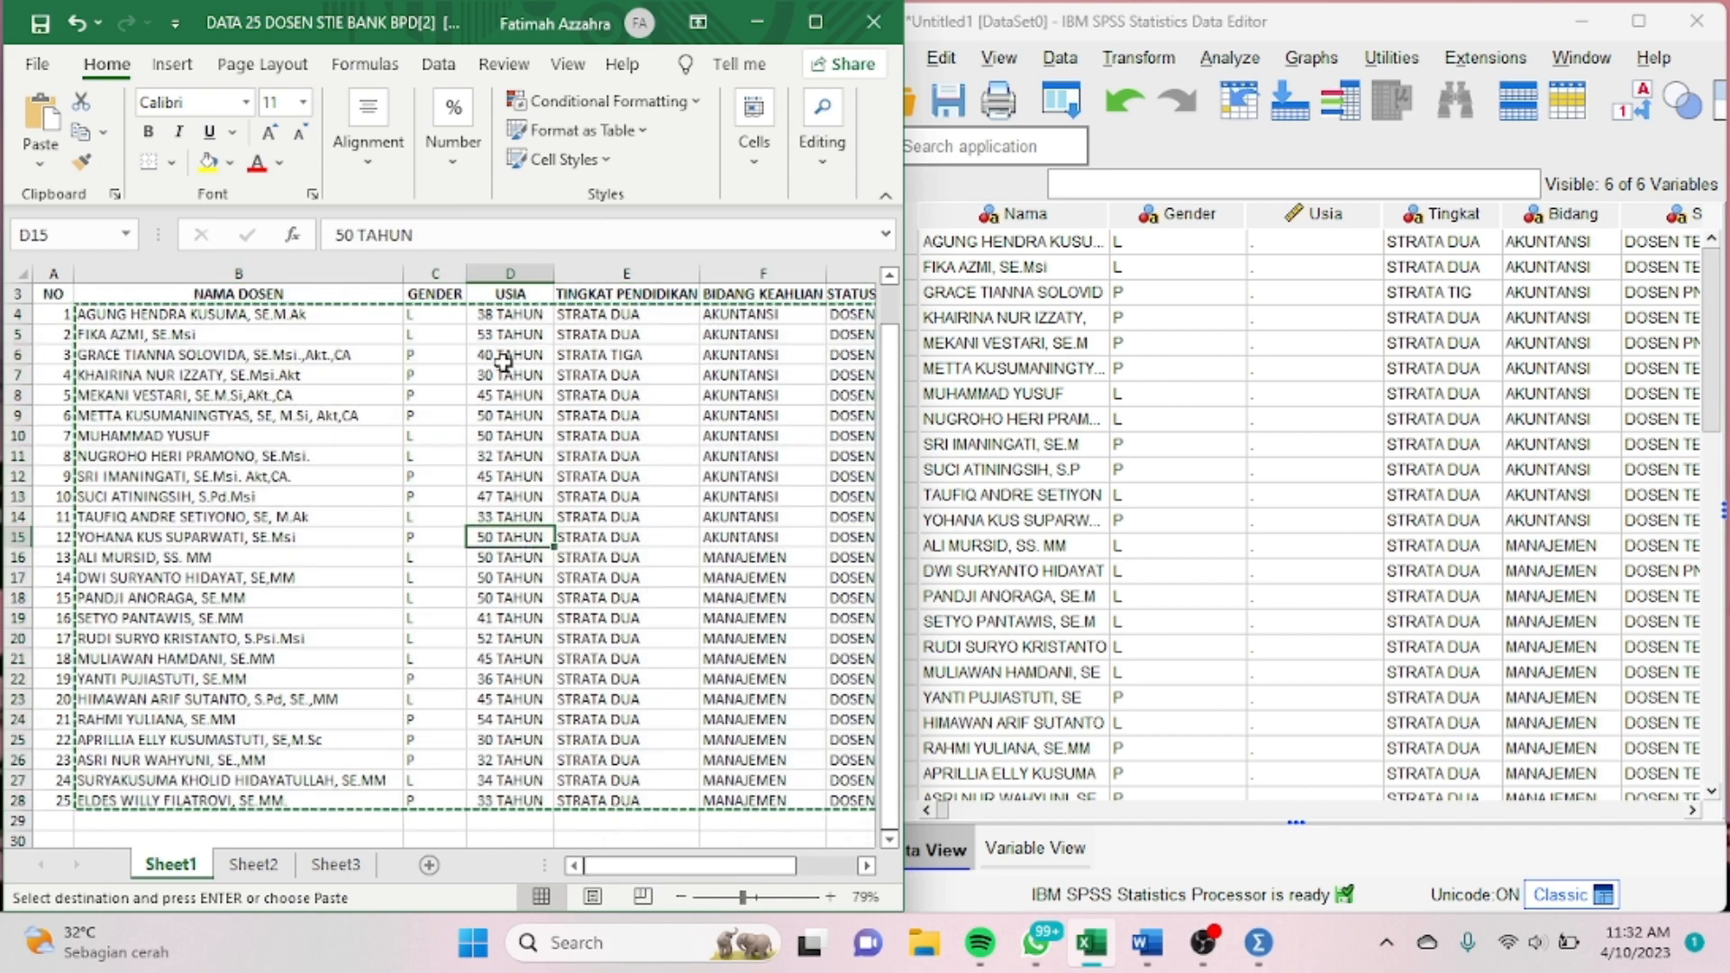
left_click_drag(629, 861, 714, 867)
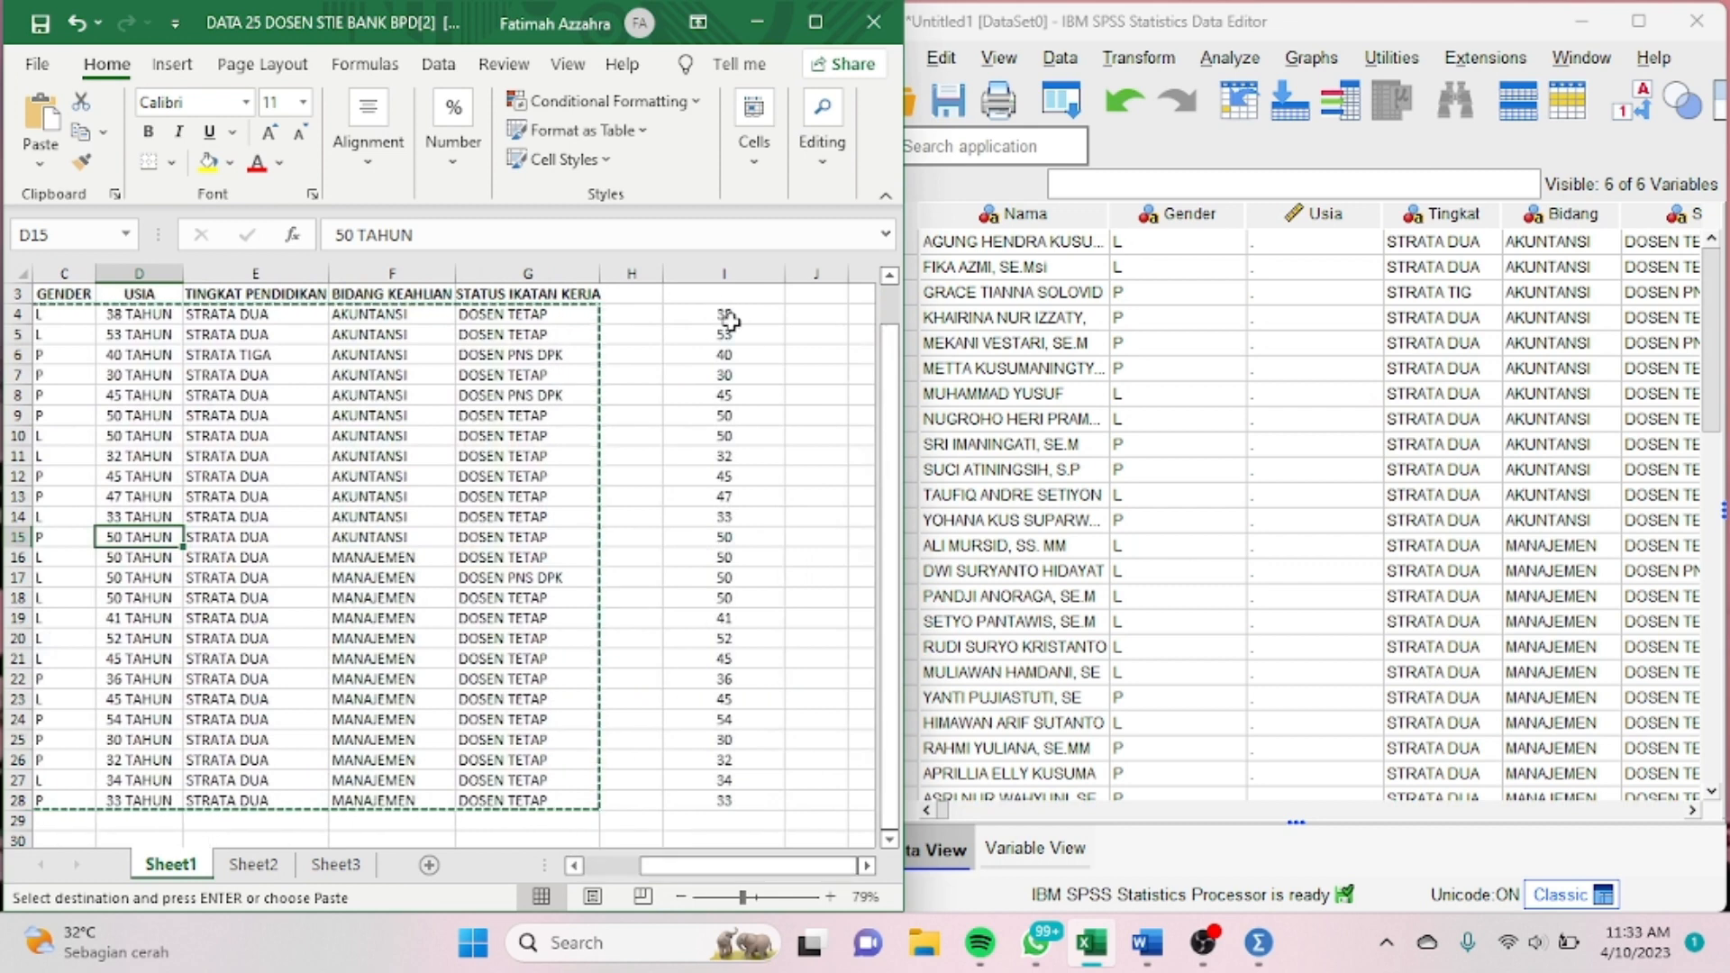
left_click_drag(726, 313, 727, 768)
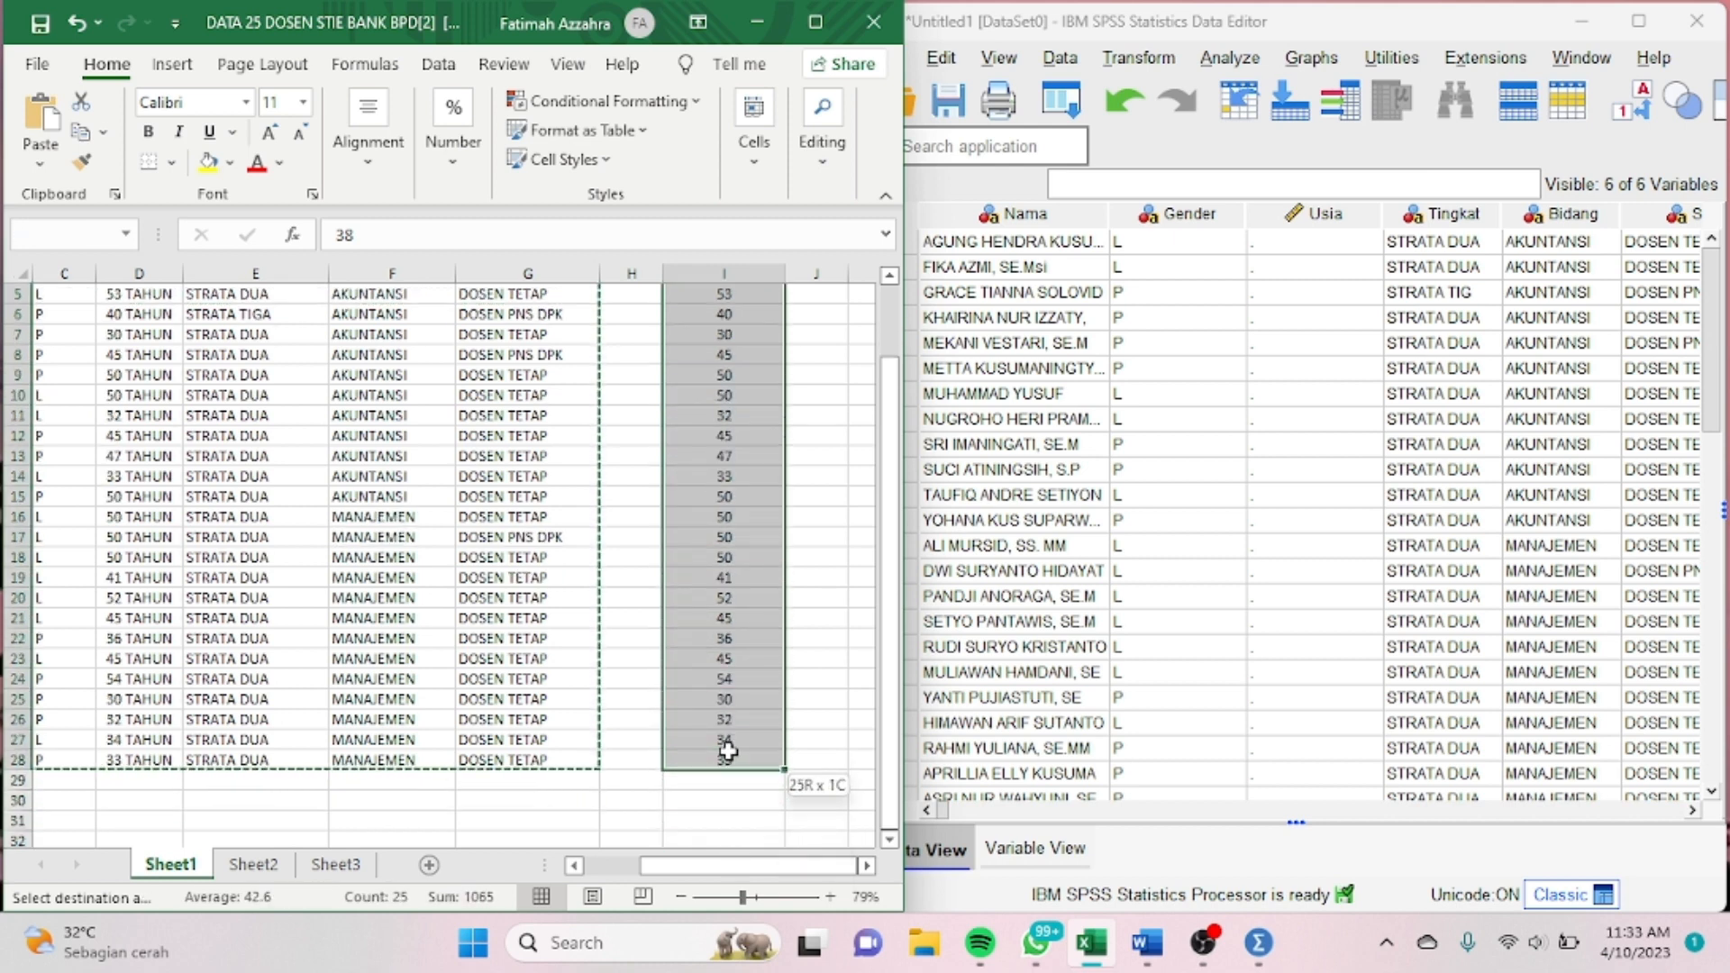
key("ctrl+c")
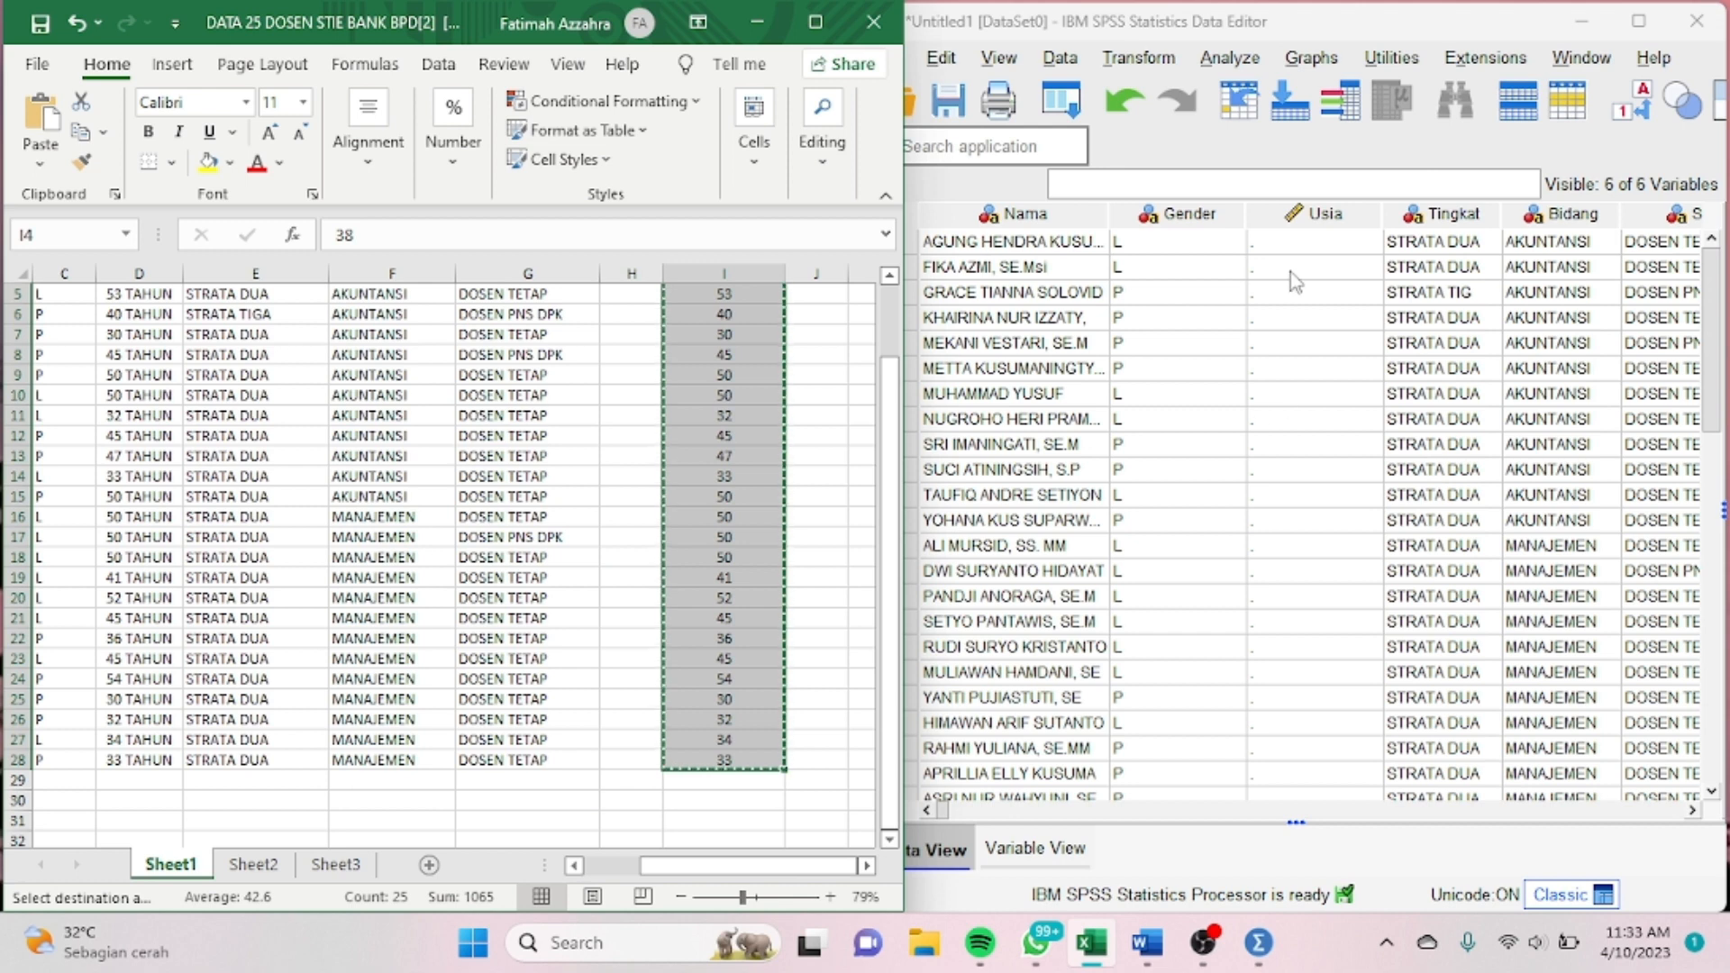
left_click(1287, 244)
key("ctrl+v")
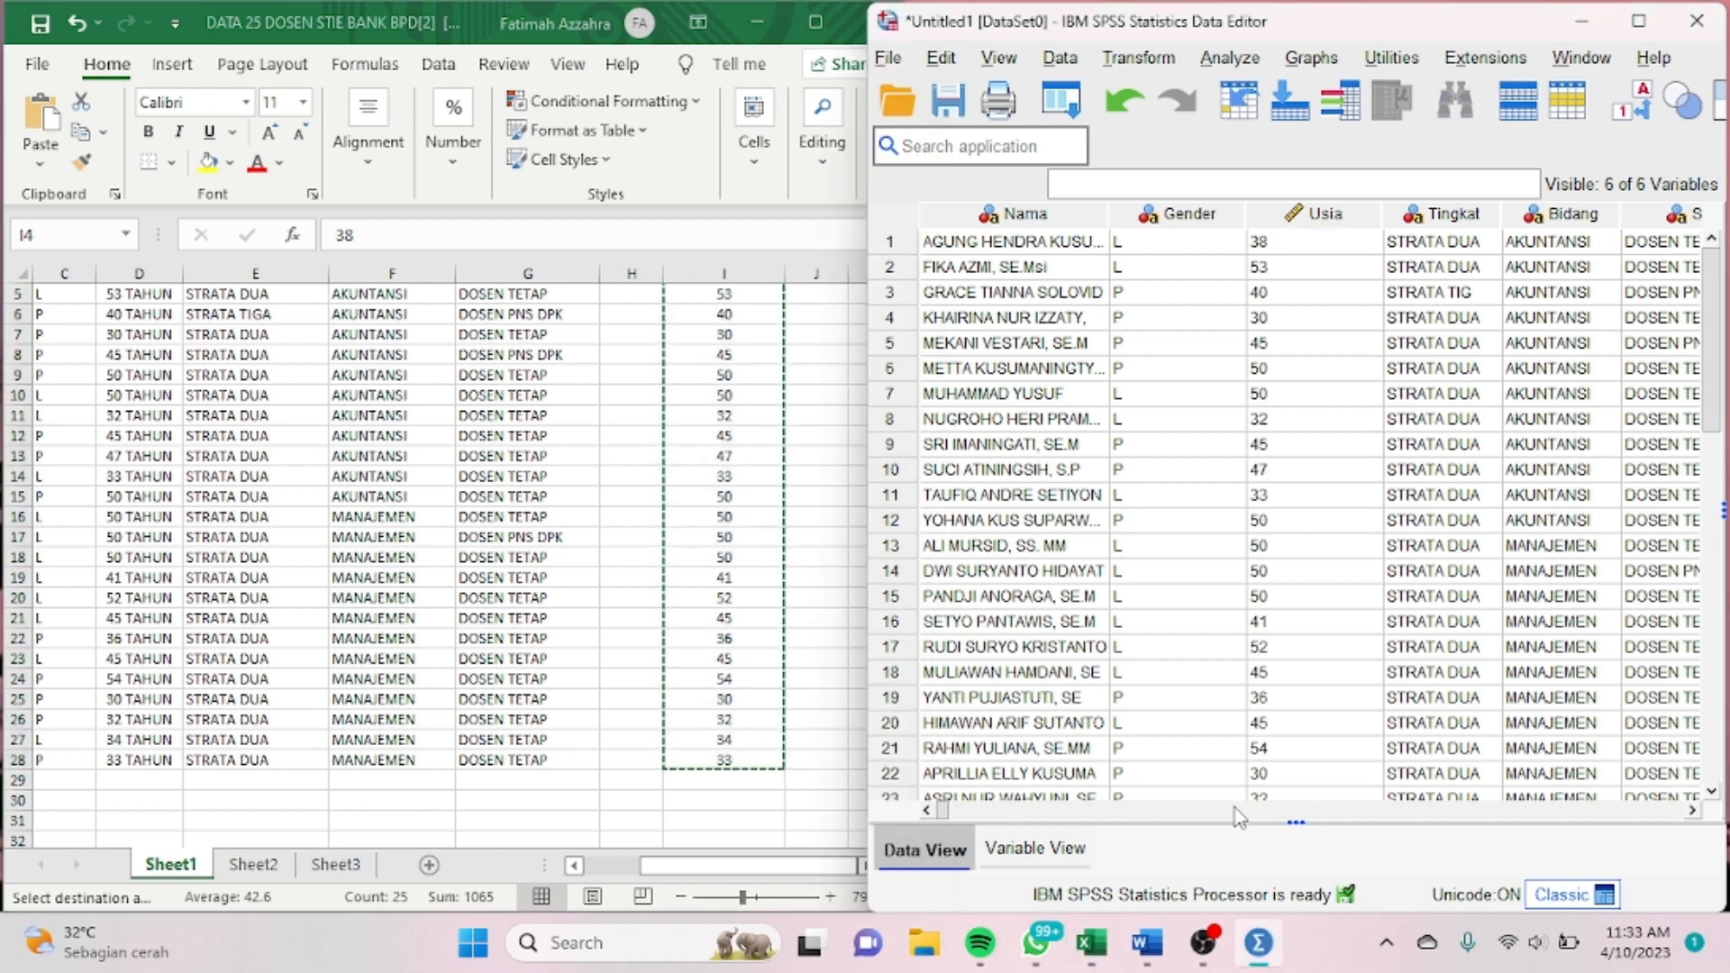
left_click(805, 886)
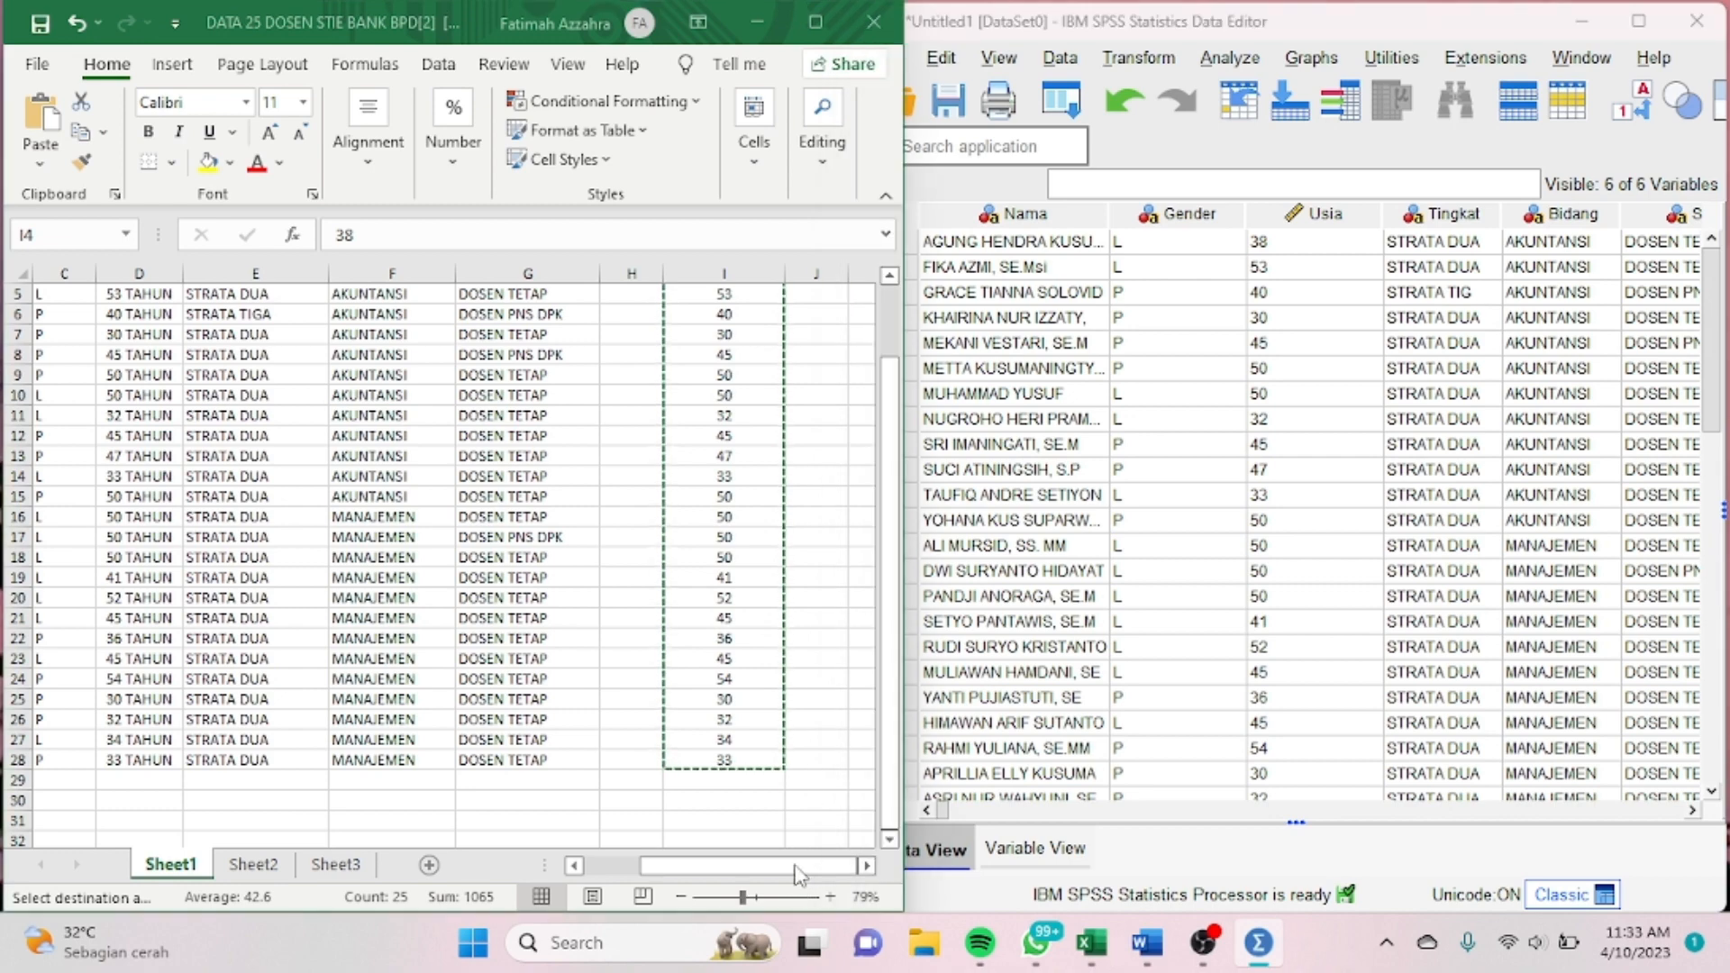
left_click_drag(706, 873, 532, 880)
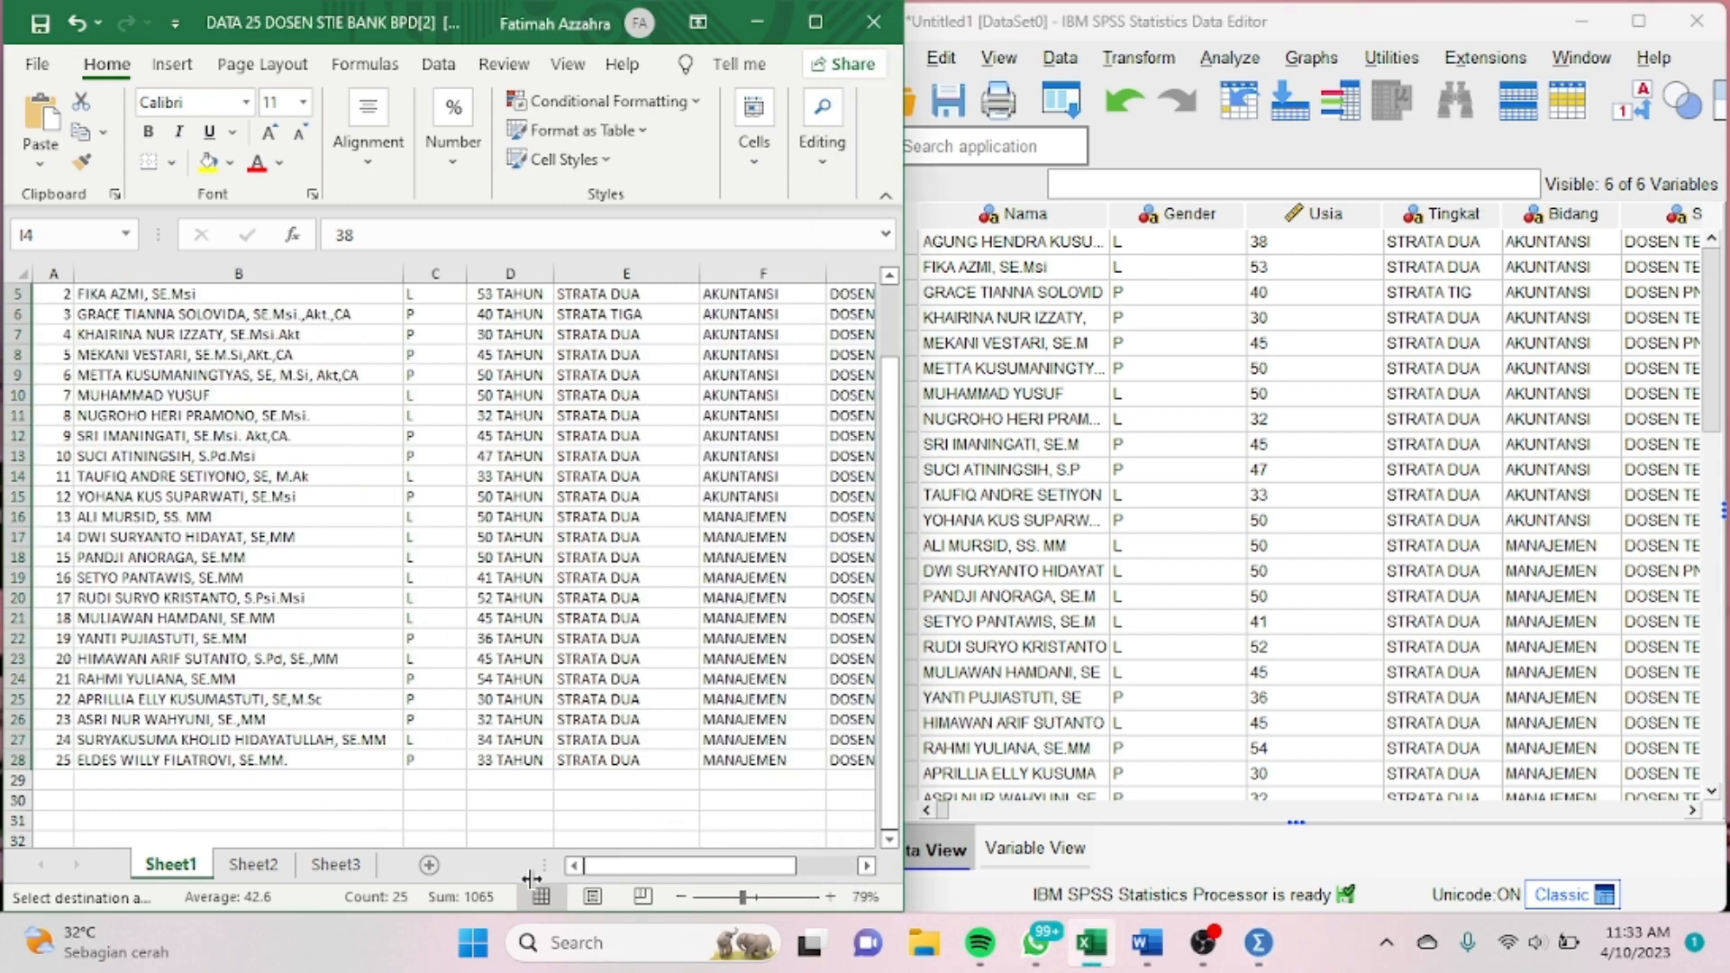
left_click(1377, 852)
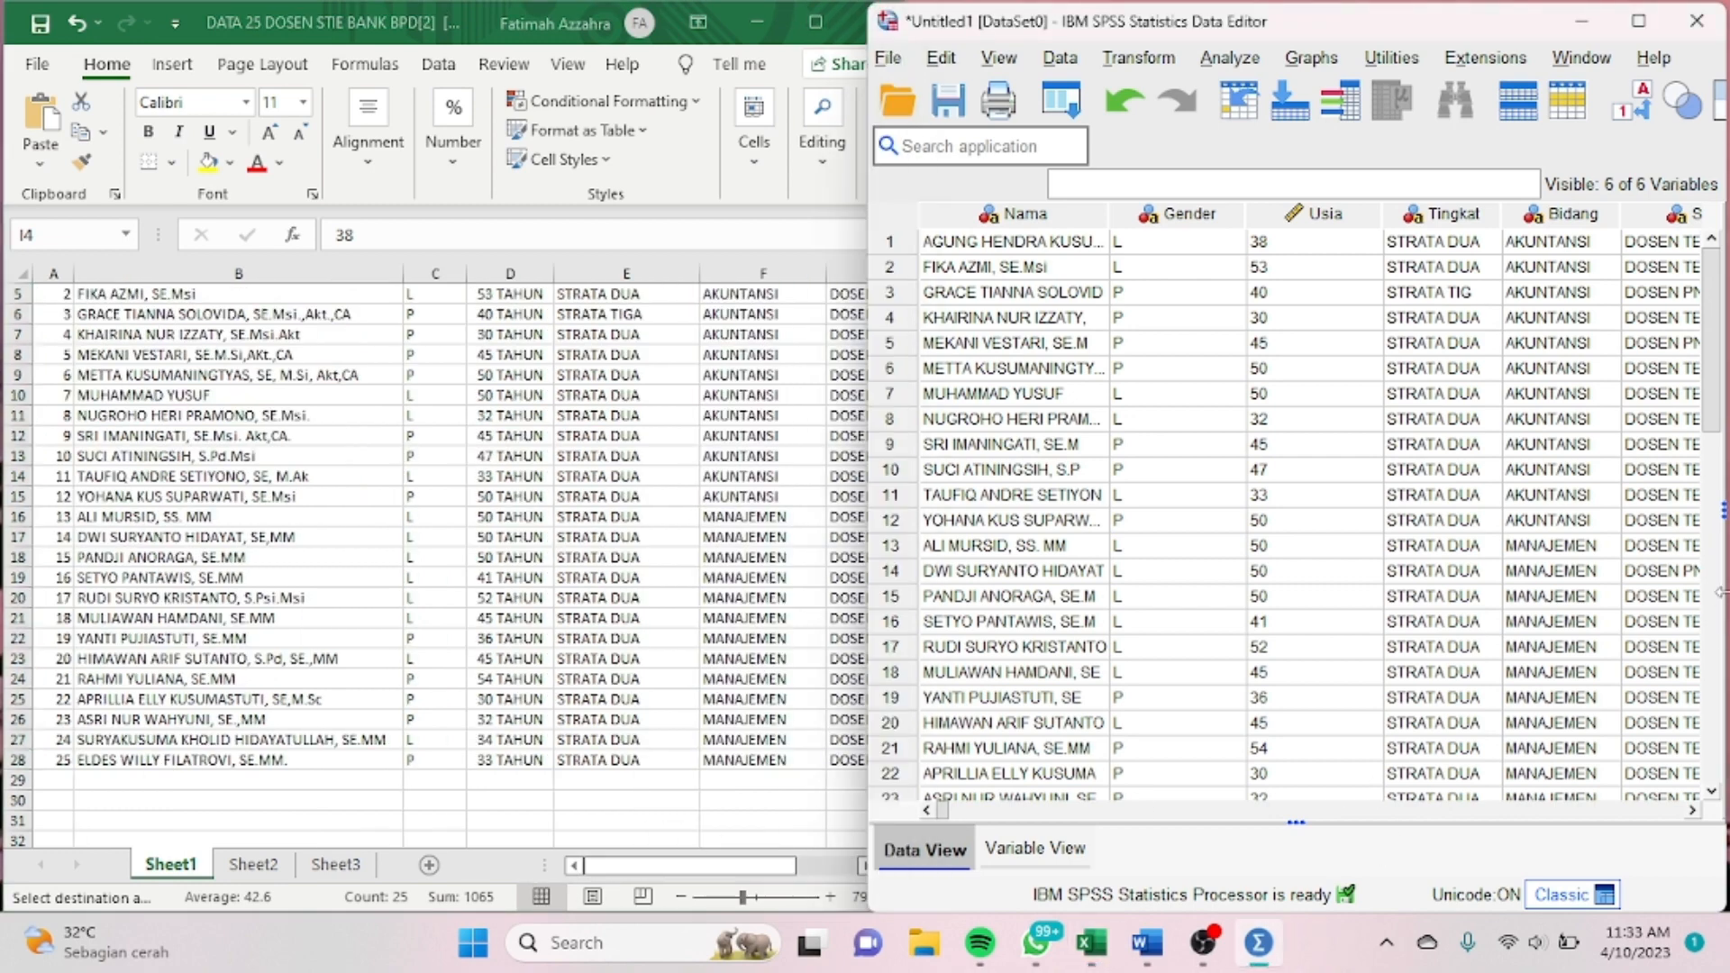
left_click_drag(1719, 427, 1702, 390)
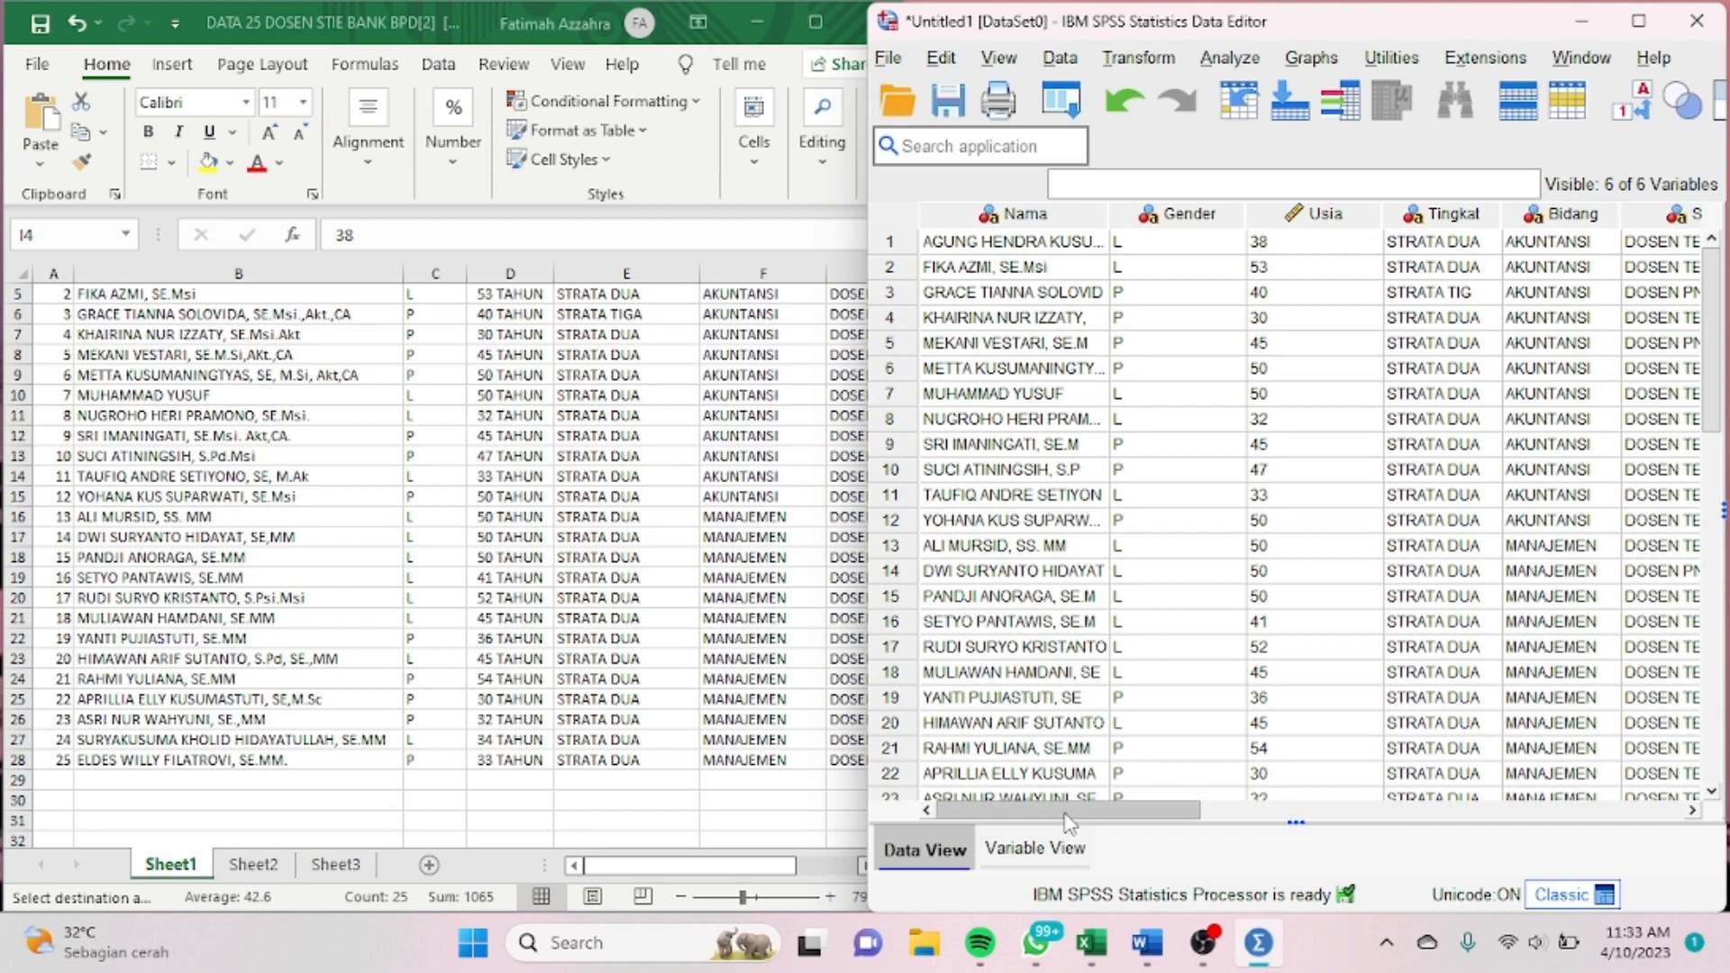
left_click_drag(1073, 812, 912, 850)
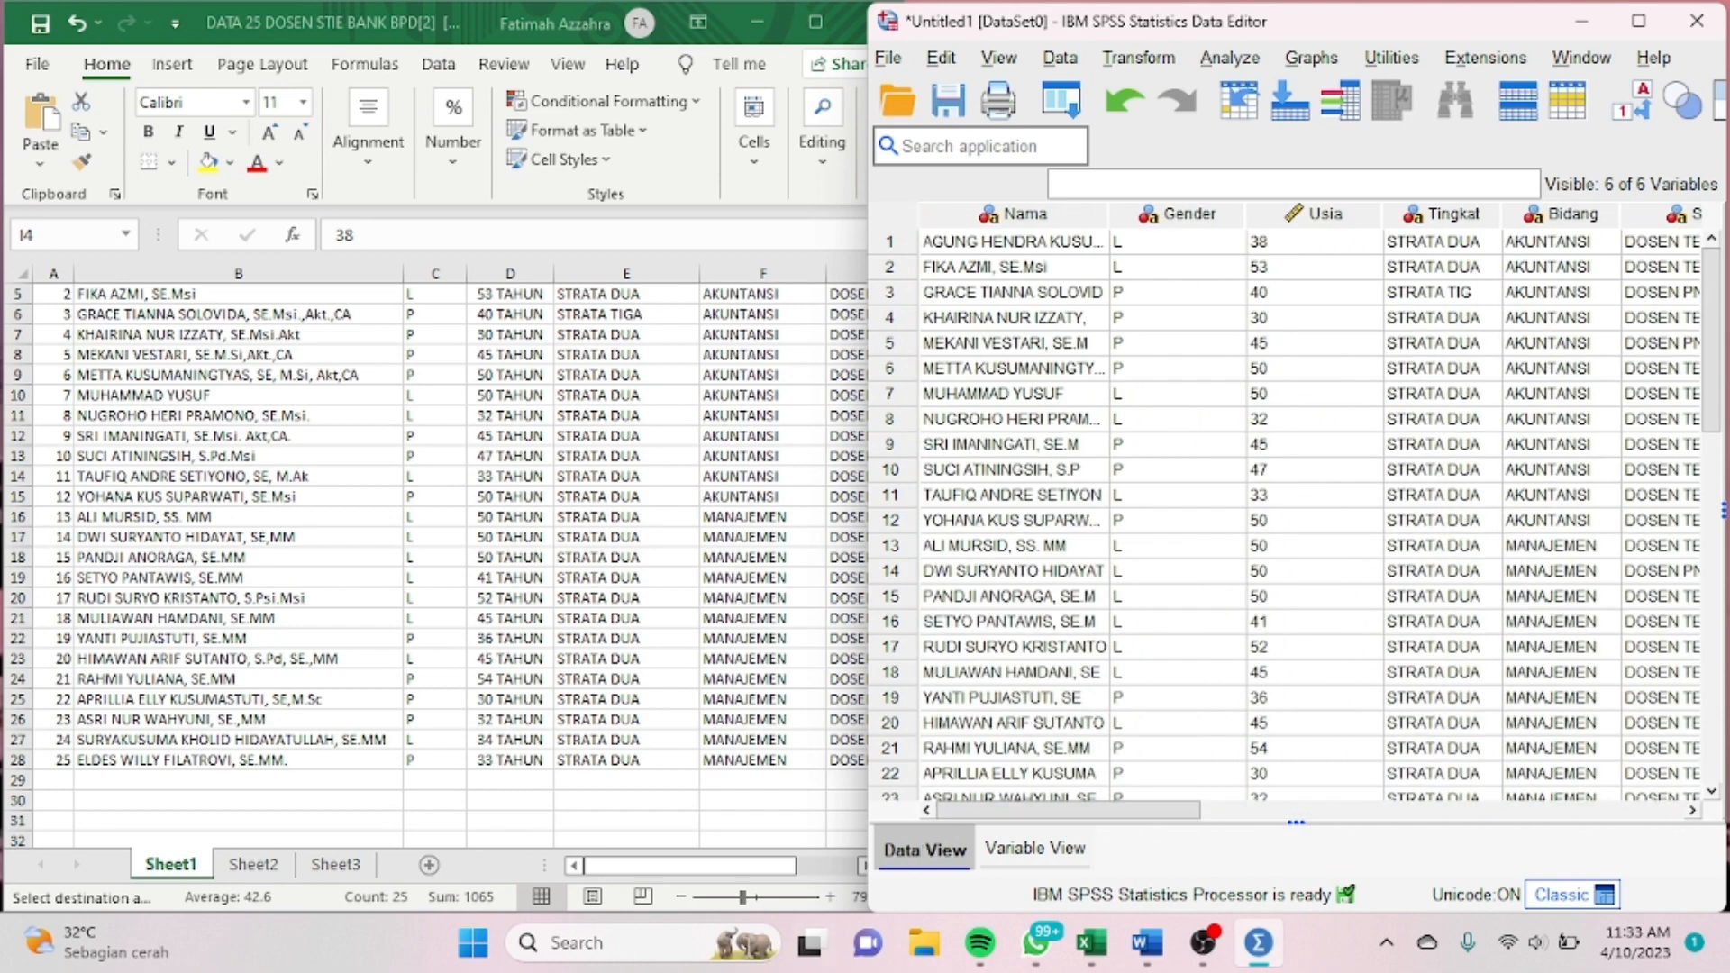
Step: Show the Latihan 2 task in Word and set up a Descriptives analysis in SPSS with Usia/Umur as the variable
left_click(1147, 943)
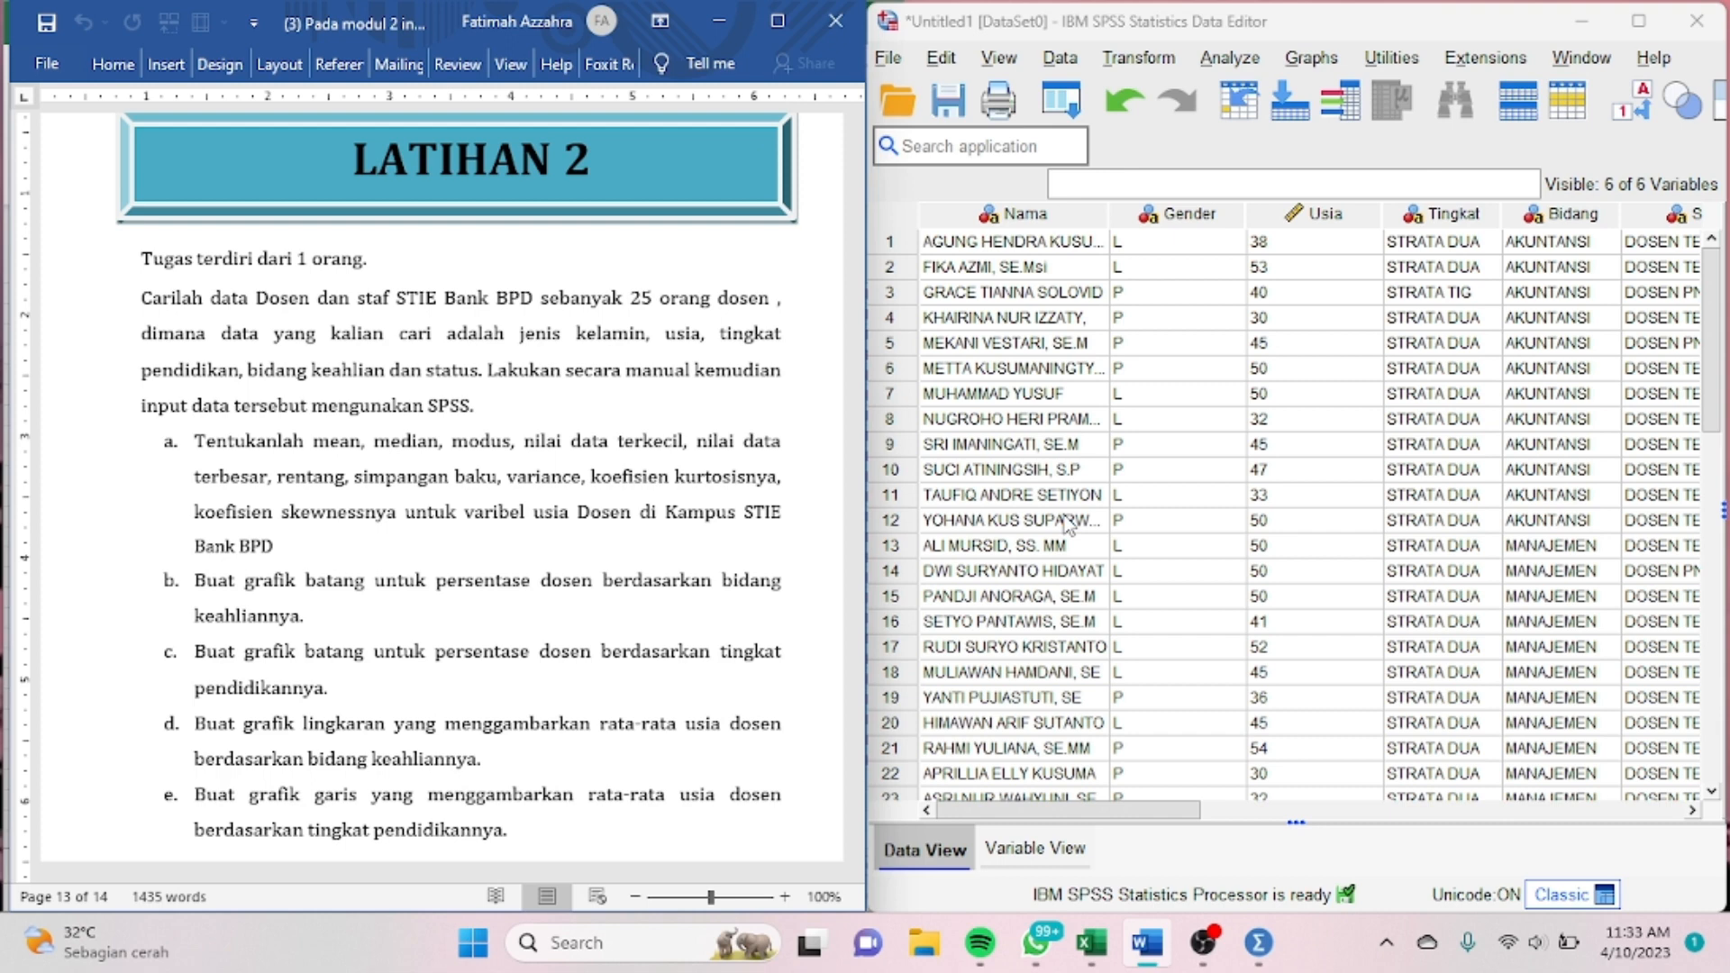
left_click(1231, 60)
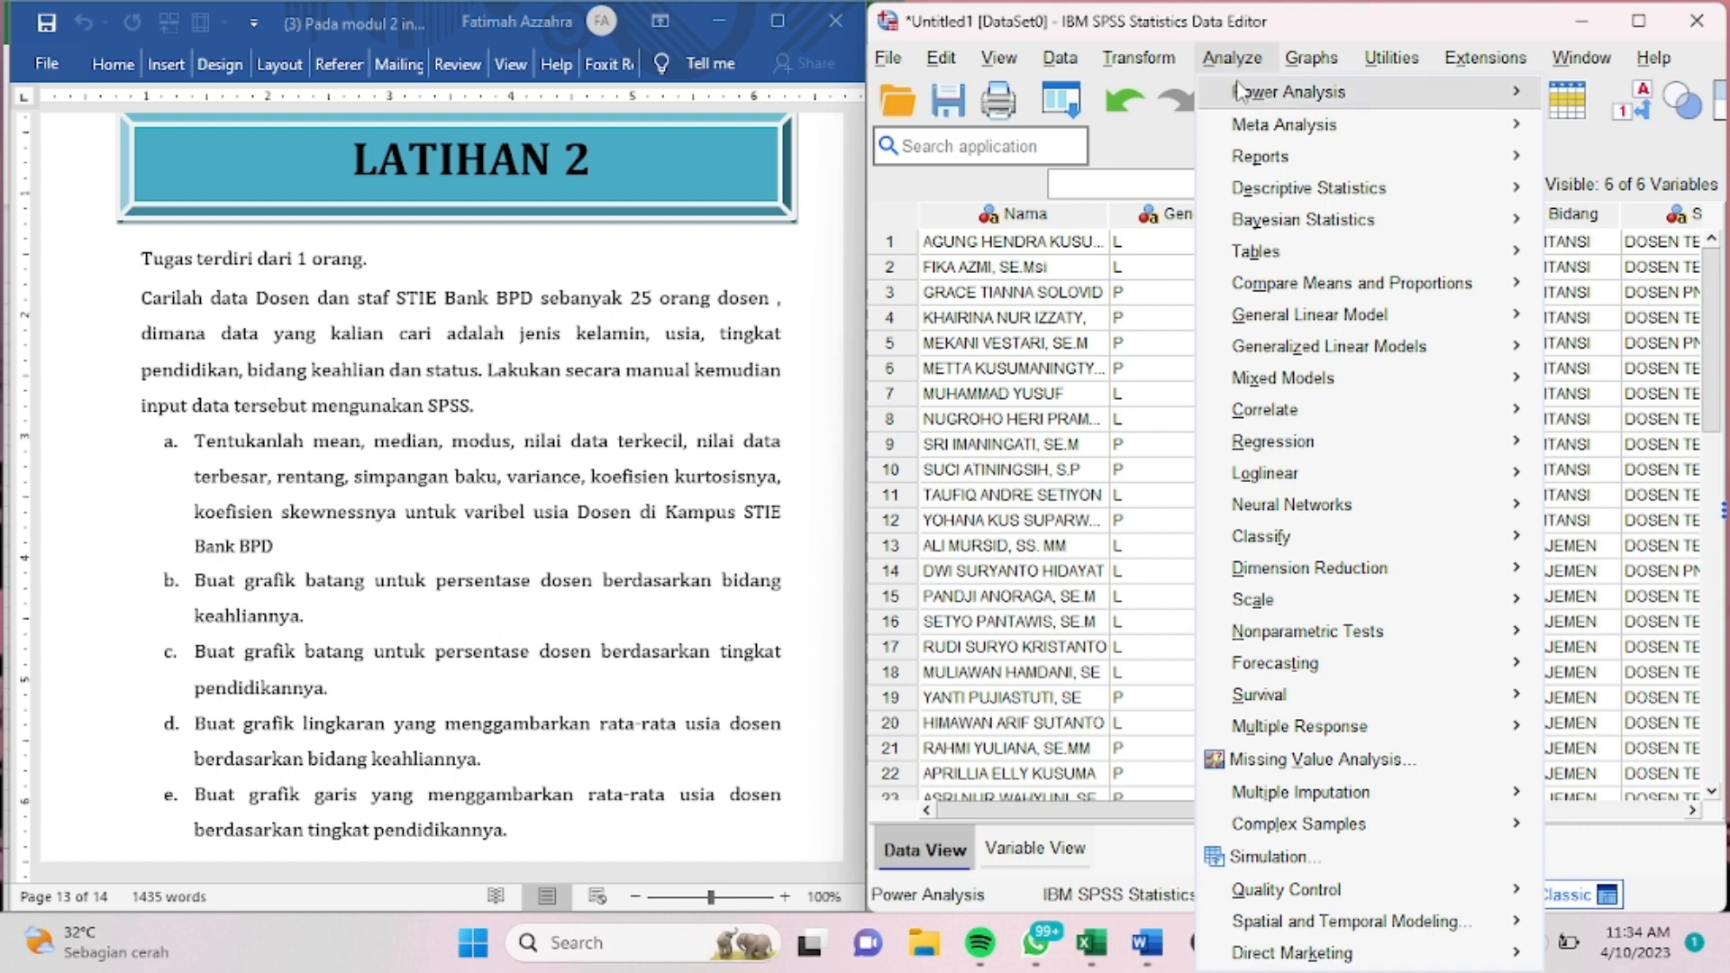
mouse_move(1274, 191)
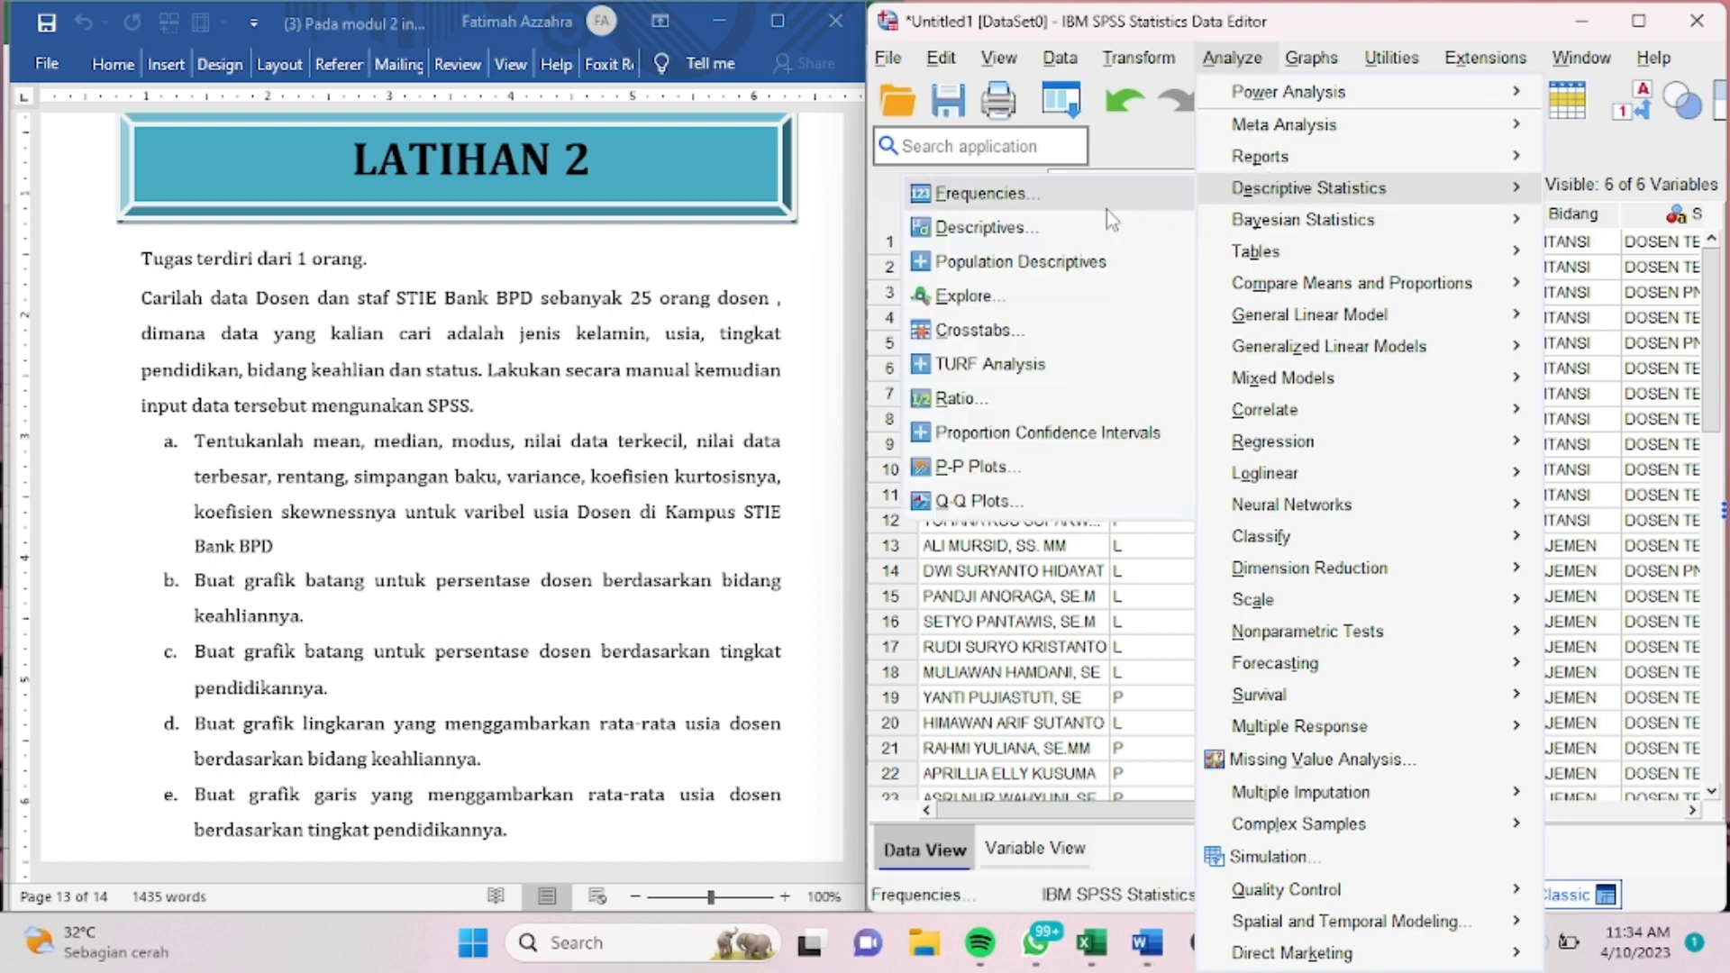
left_click(1066, 232)
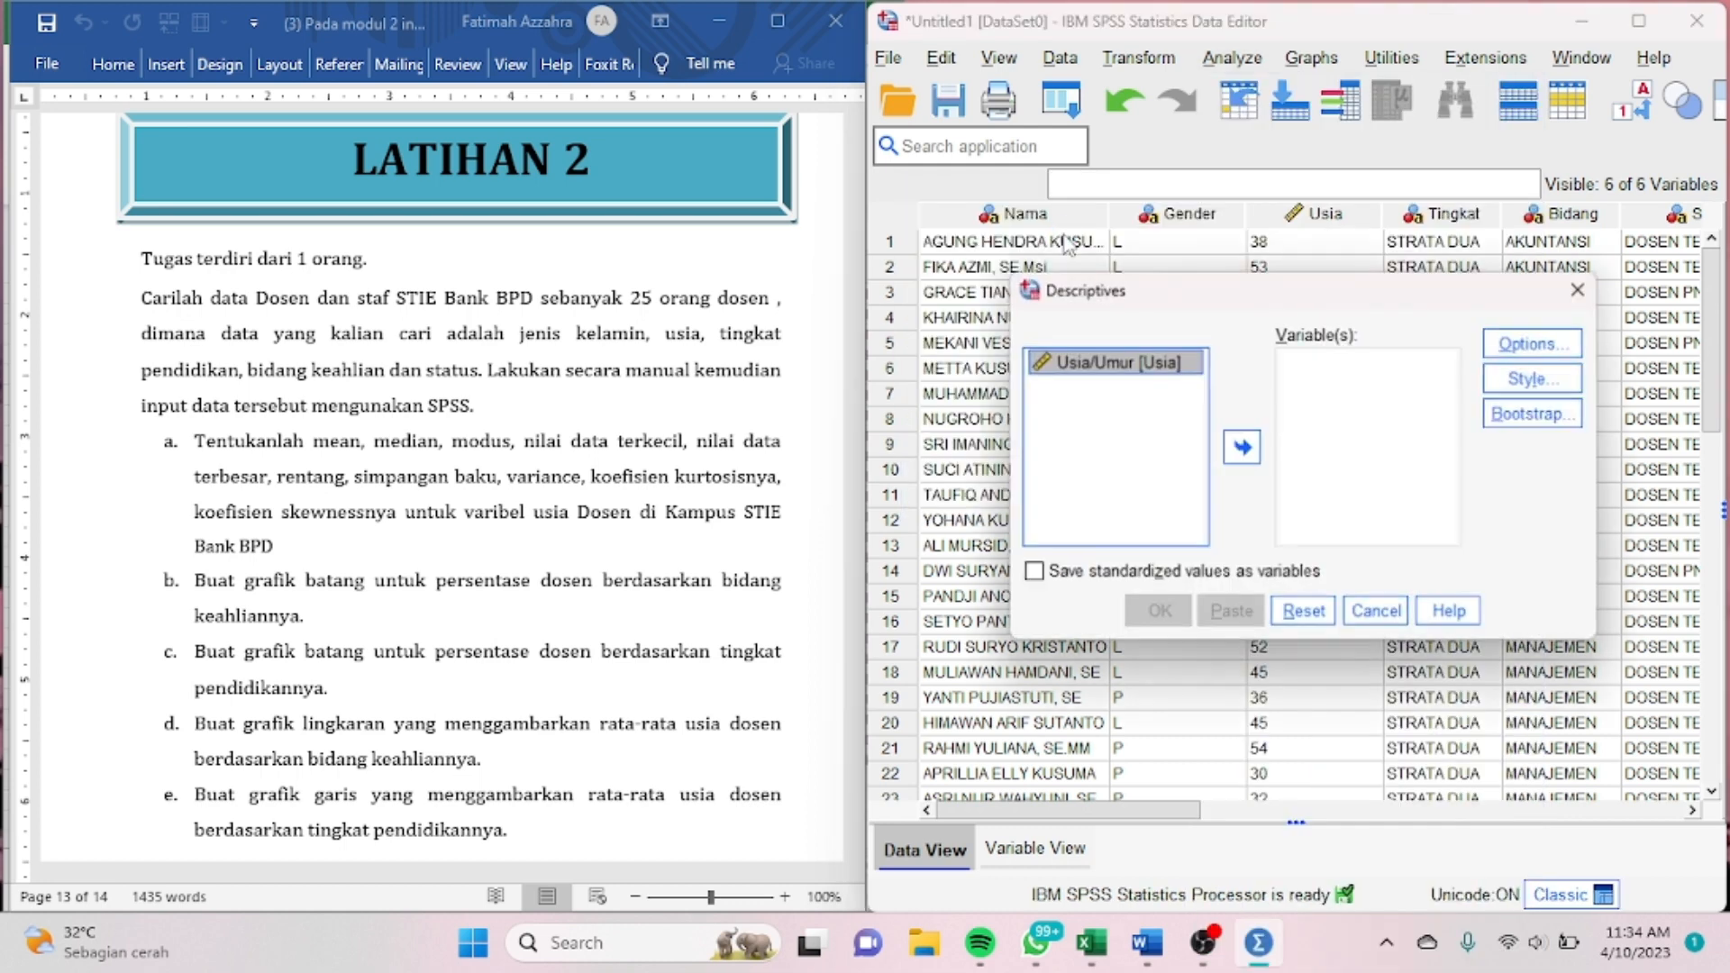
left_click(1245, 455)
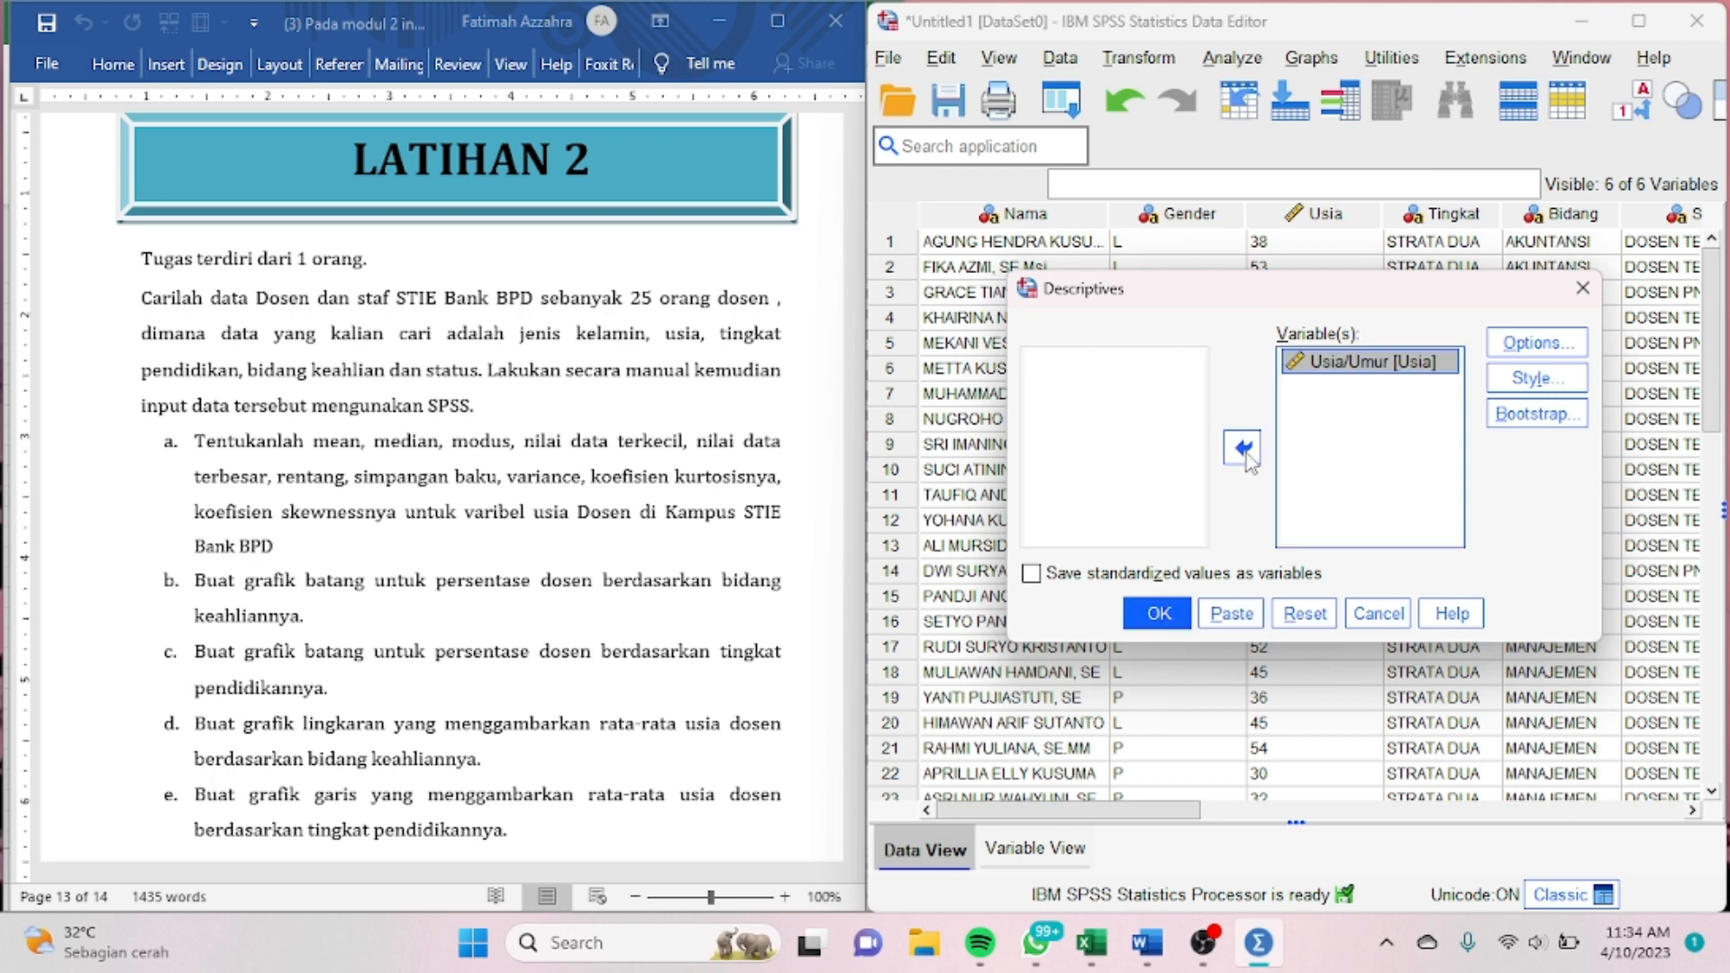
Step: Add Sum, Variance, Range, S.E. mean and Skewness to the Descriptives options and run the analysis
left_click(1566, 348)
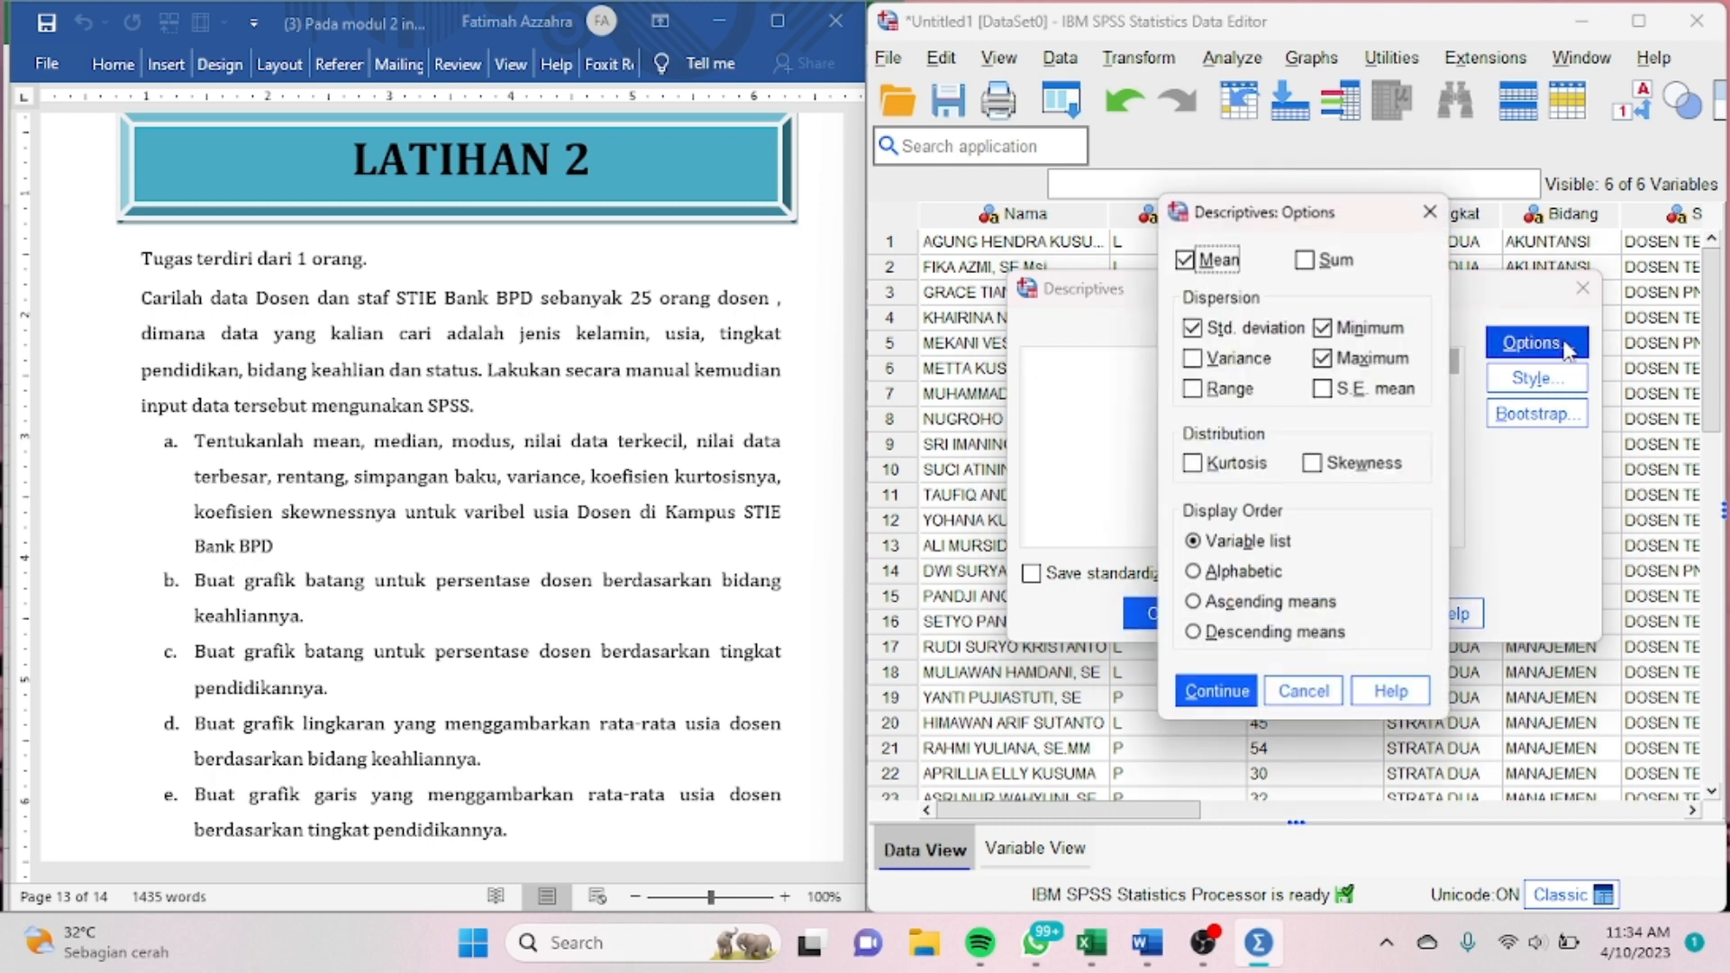
left_click(1336, 267)
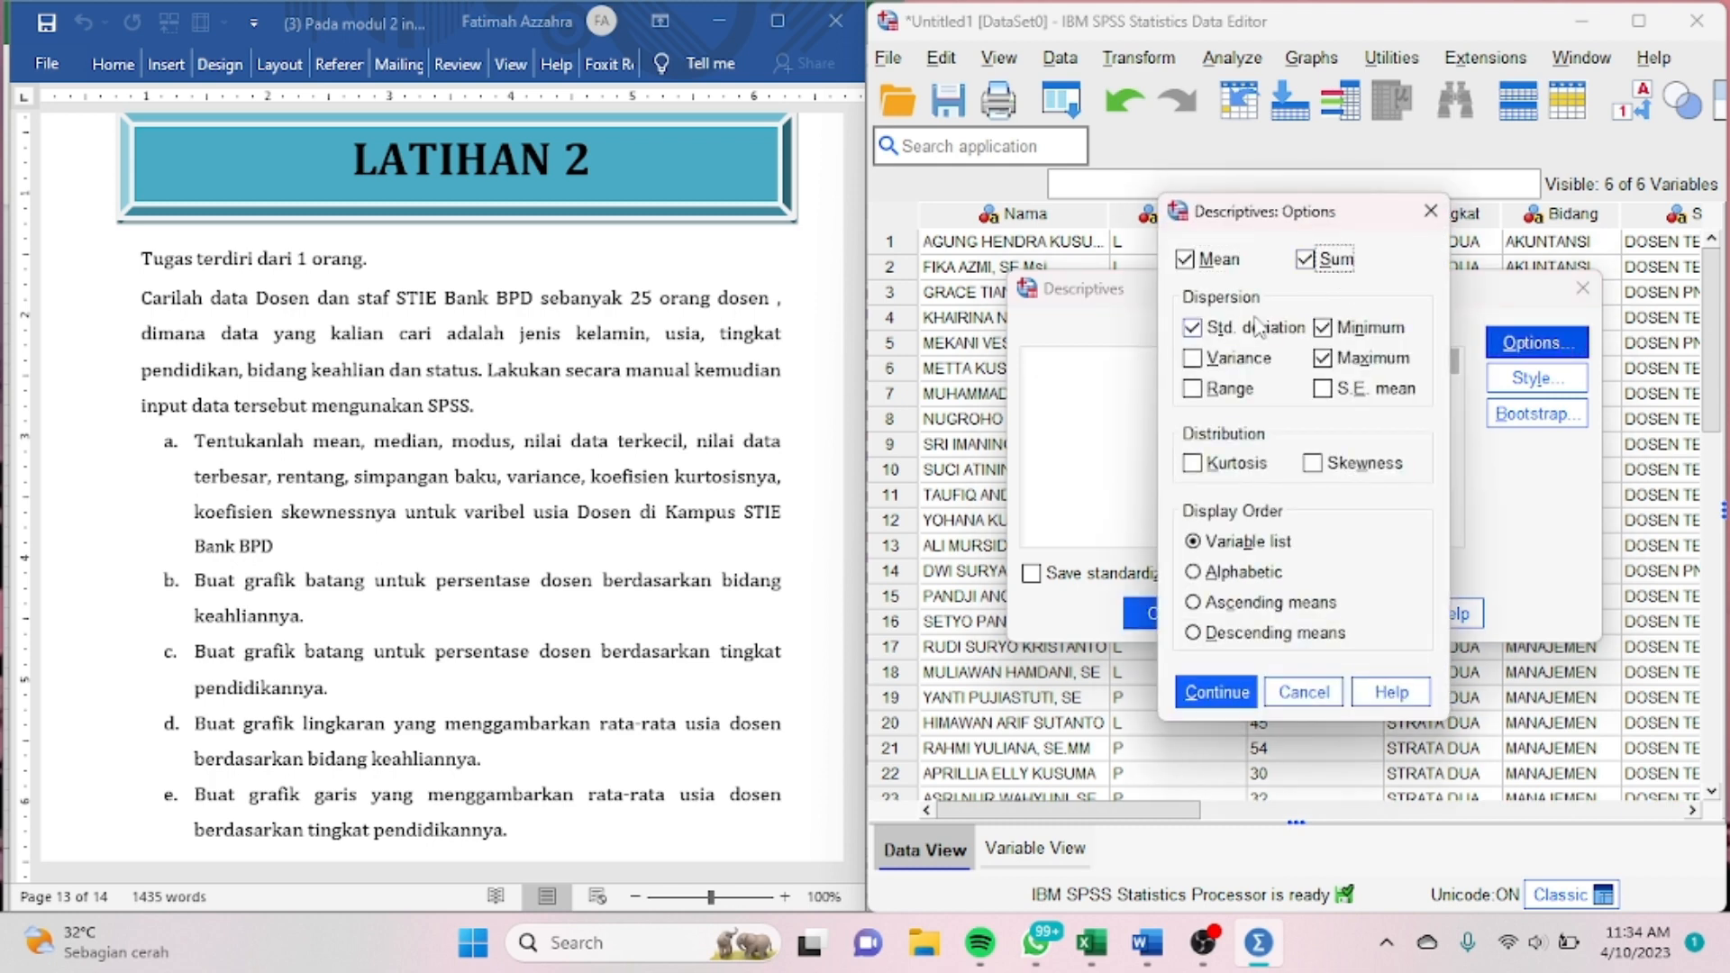
left_click(1214, 365)
left_click(1210, 393)
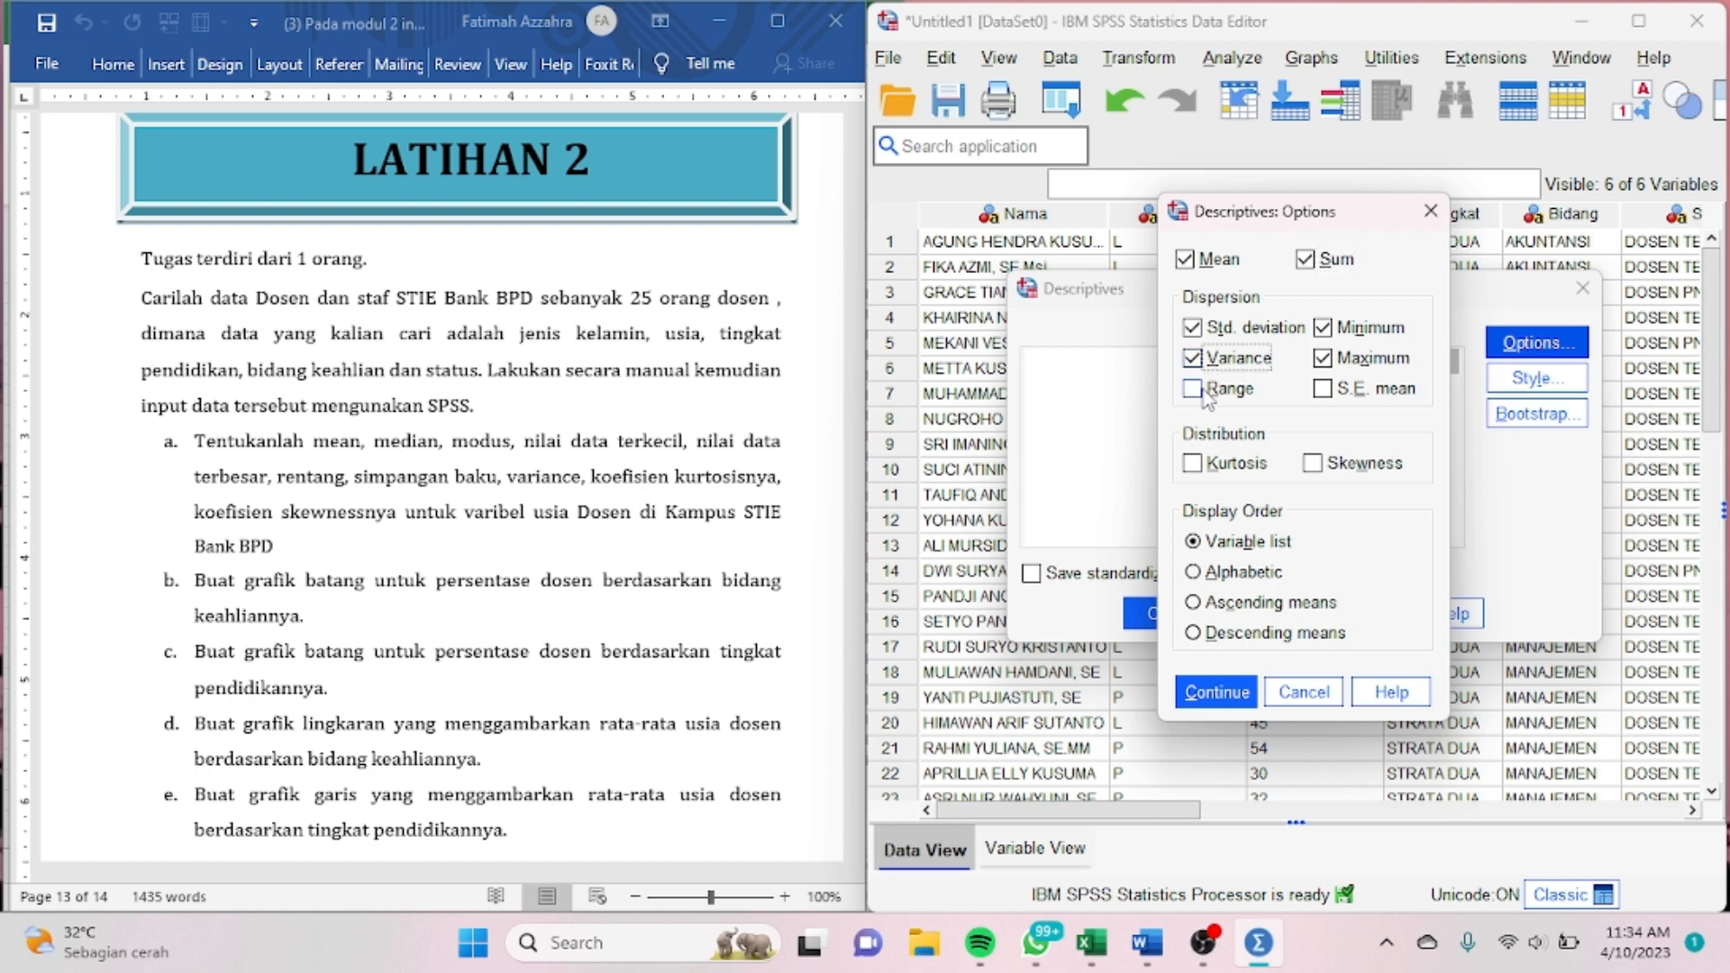
left_click(1346, 393)
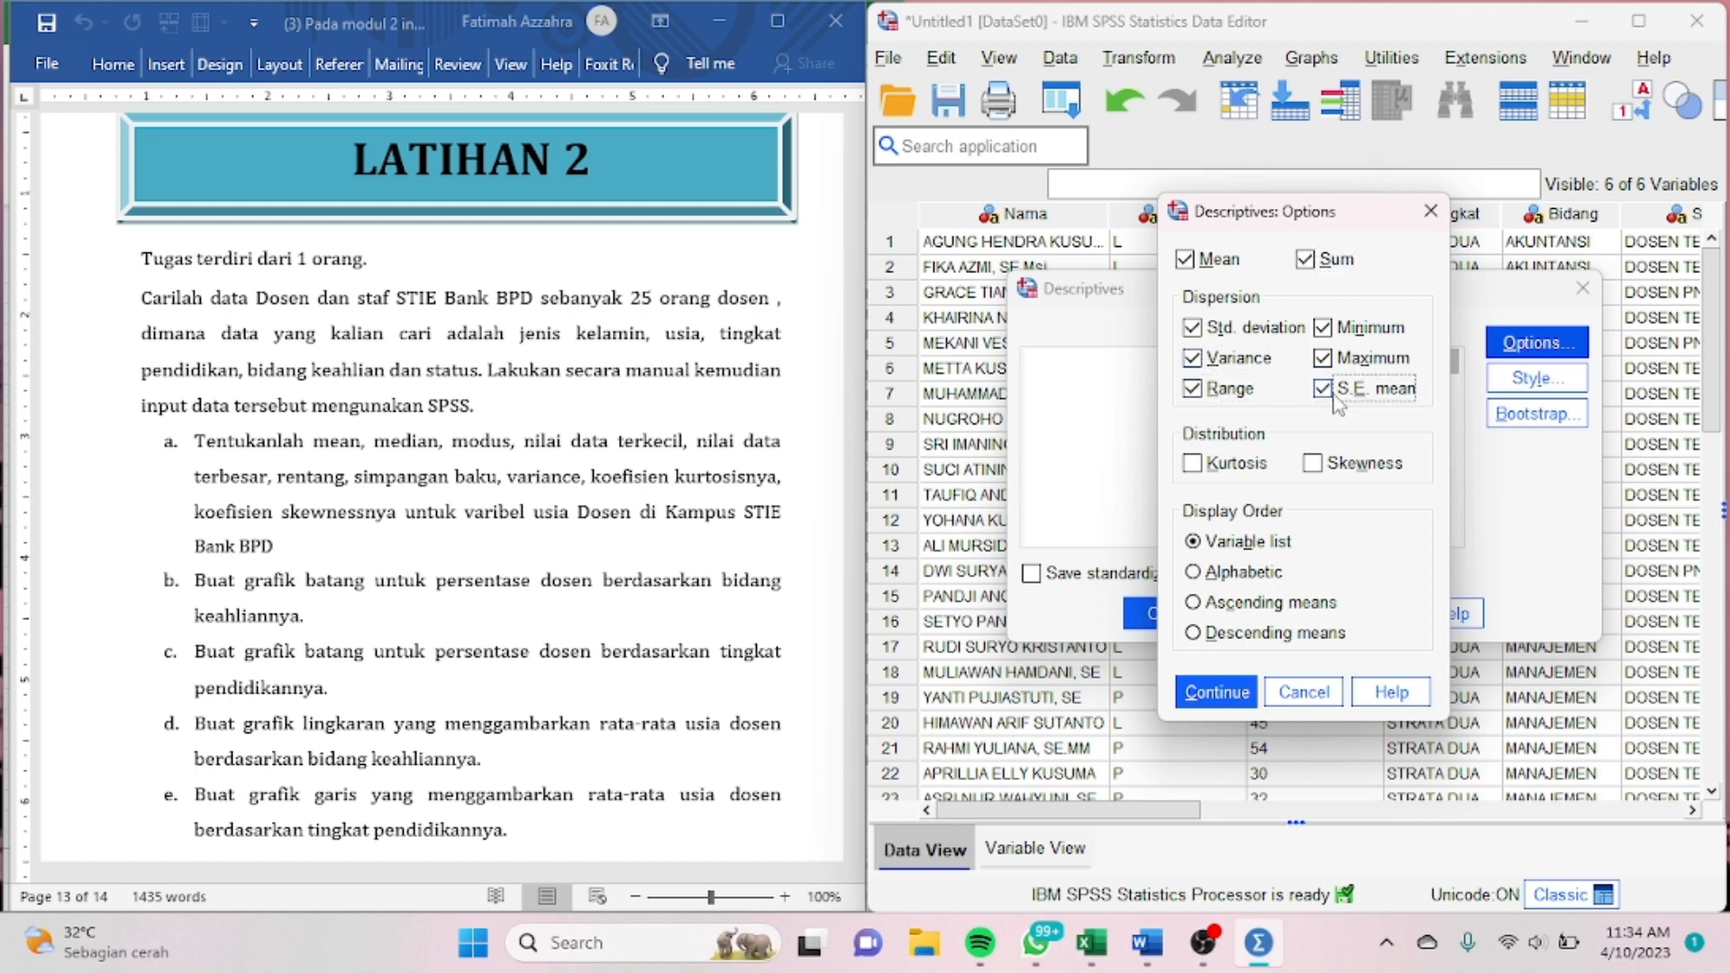
left_click(1332, 473)
left_click(1199, 694)
left_click(1159, 614)
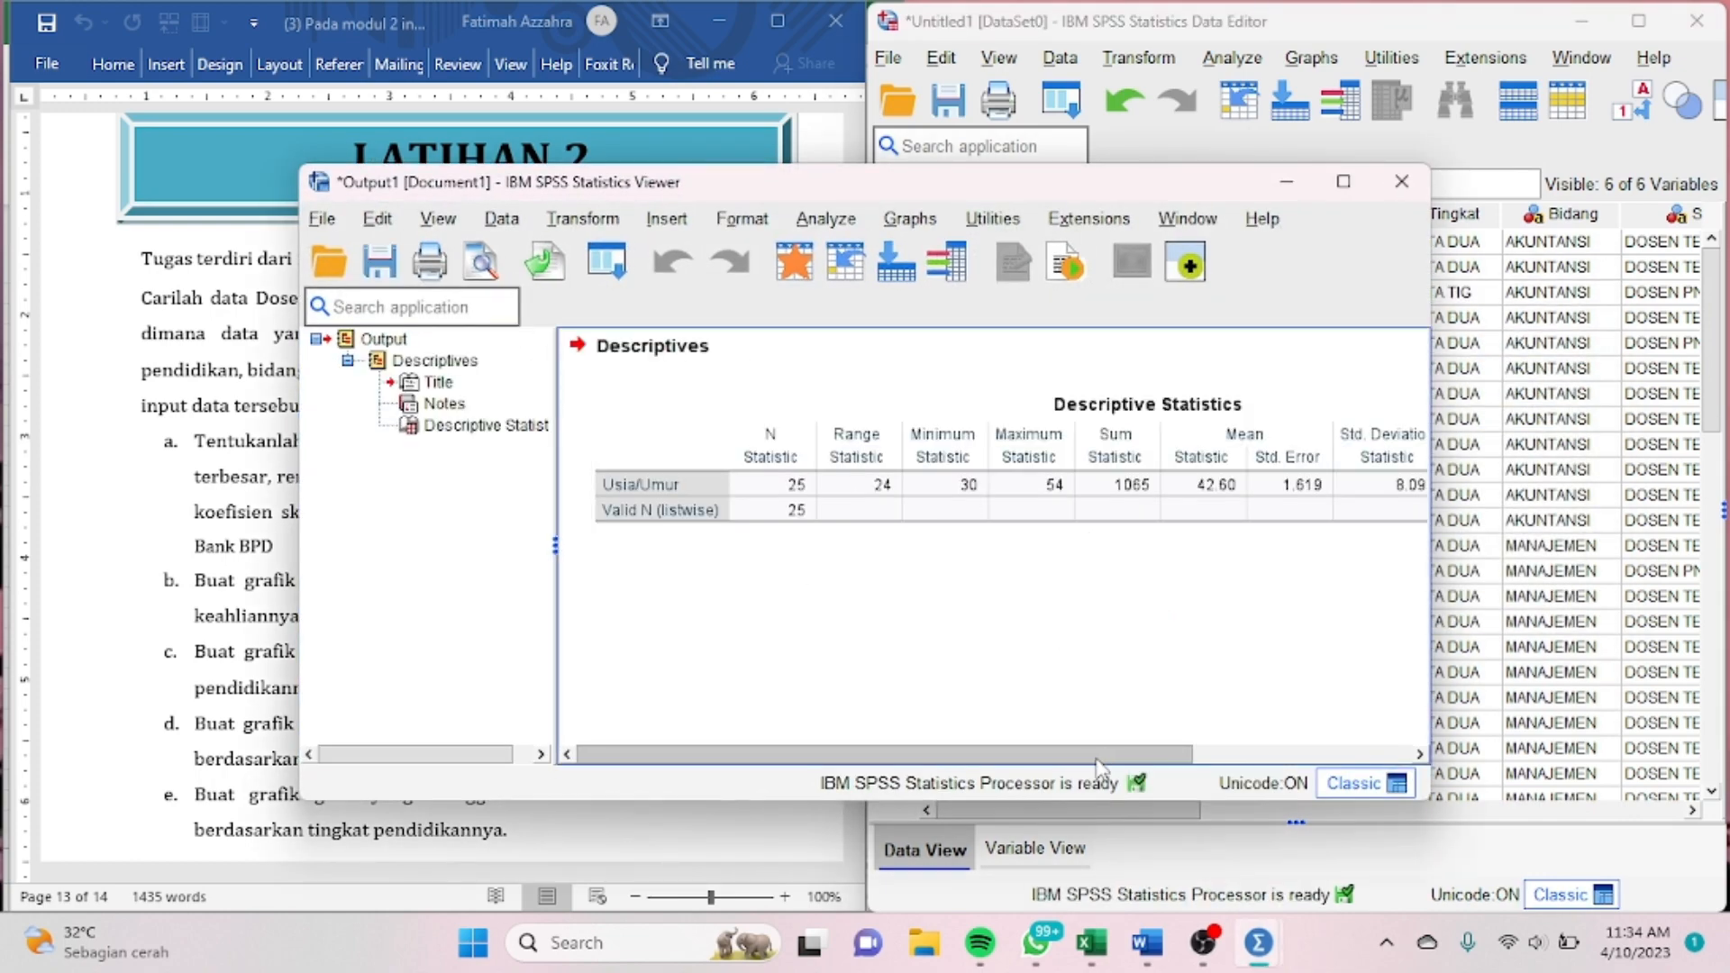
Step: Examine the full width of the Descriptive Statistics table for Usia/Umur and minimize the output viewer
left_click_drag(1091, 762, 773, 750)
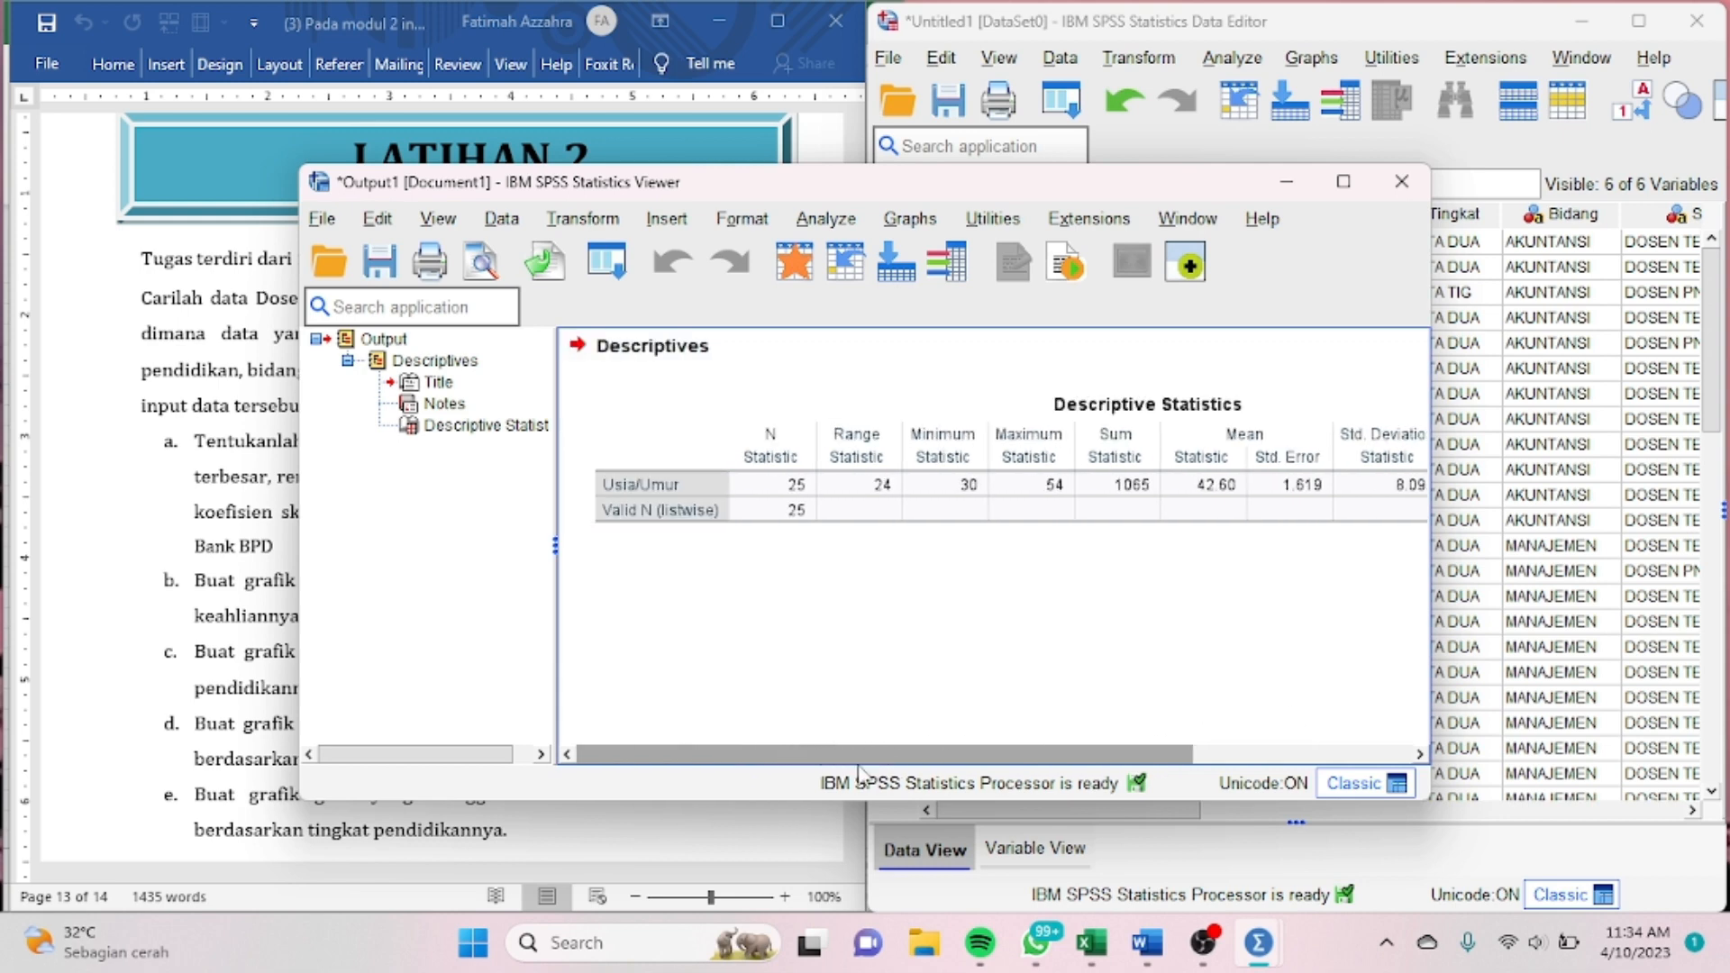
left_click_drag(861, 766, 1161, 738)
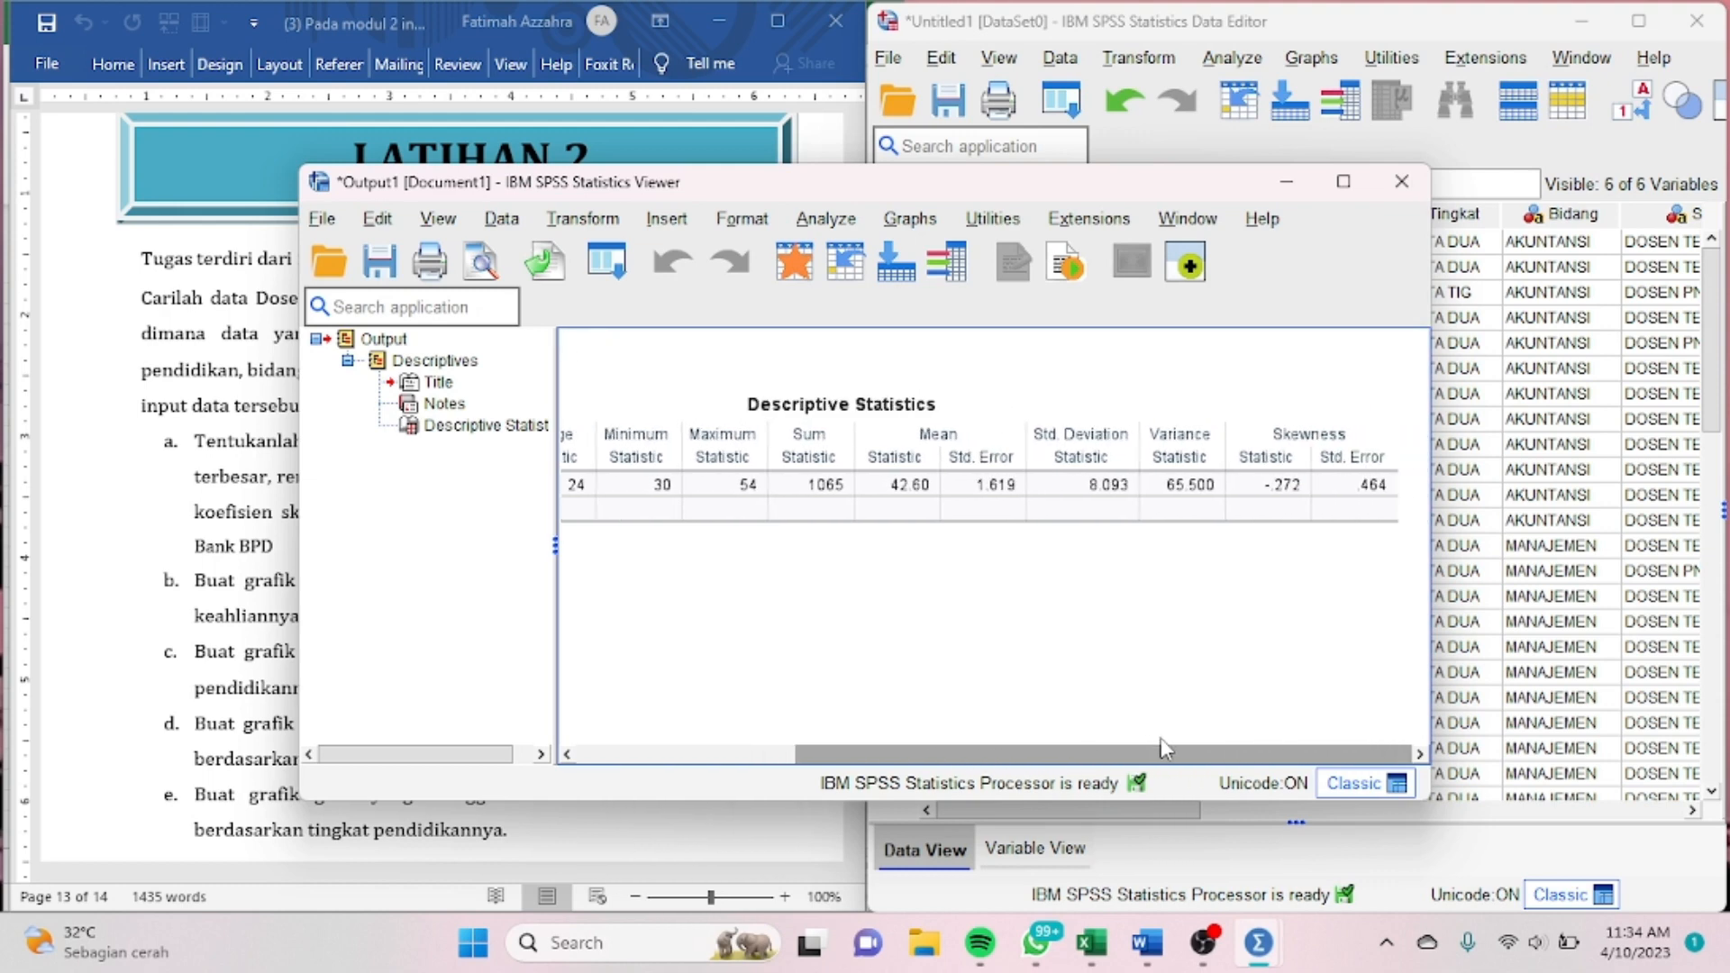
left_click(1287, 185)
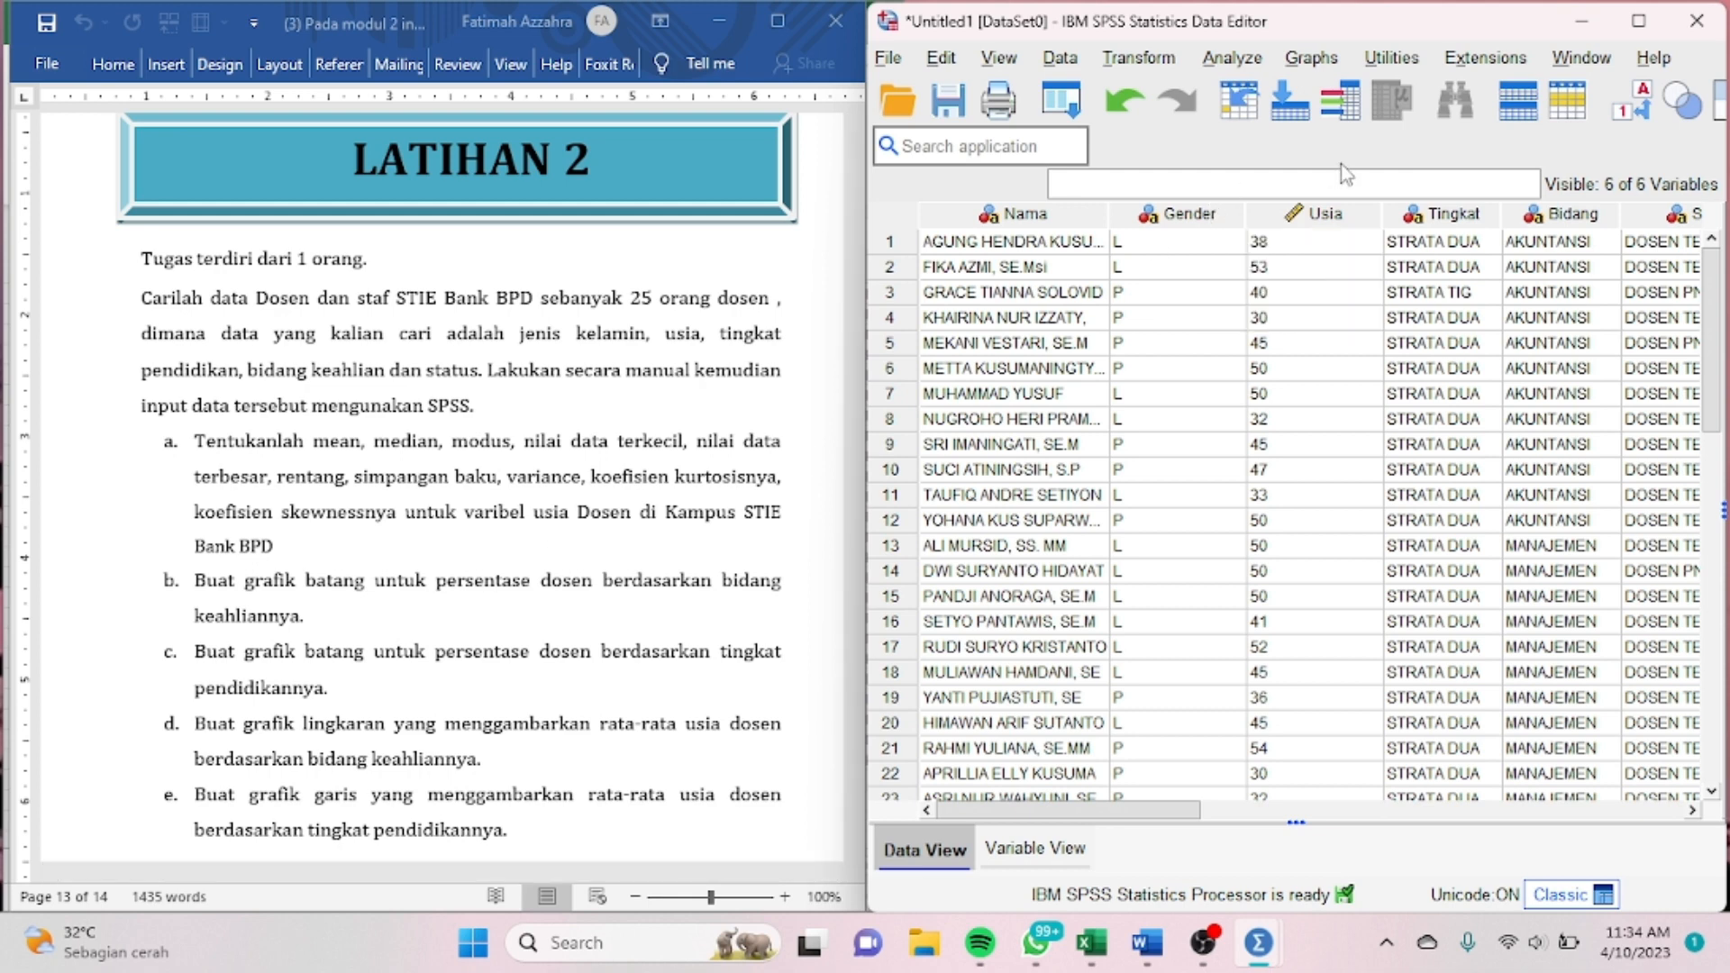
Step: Create a simple bar chart of summaries for groups of cases with Bidang Keahlian on the category axis
left_click(1308, 63)
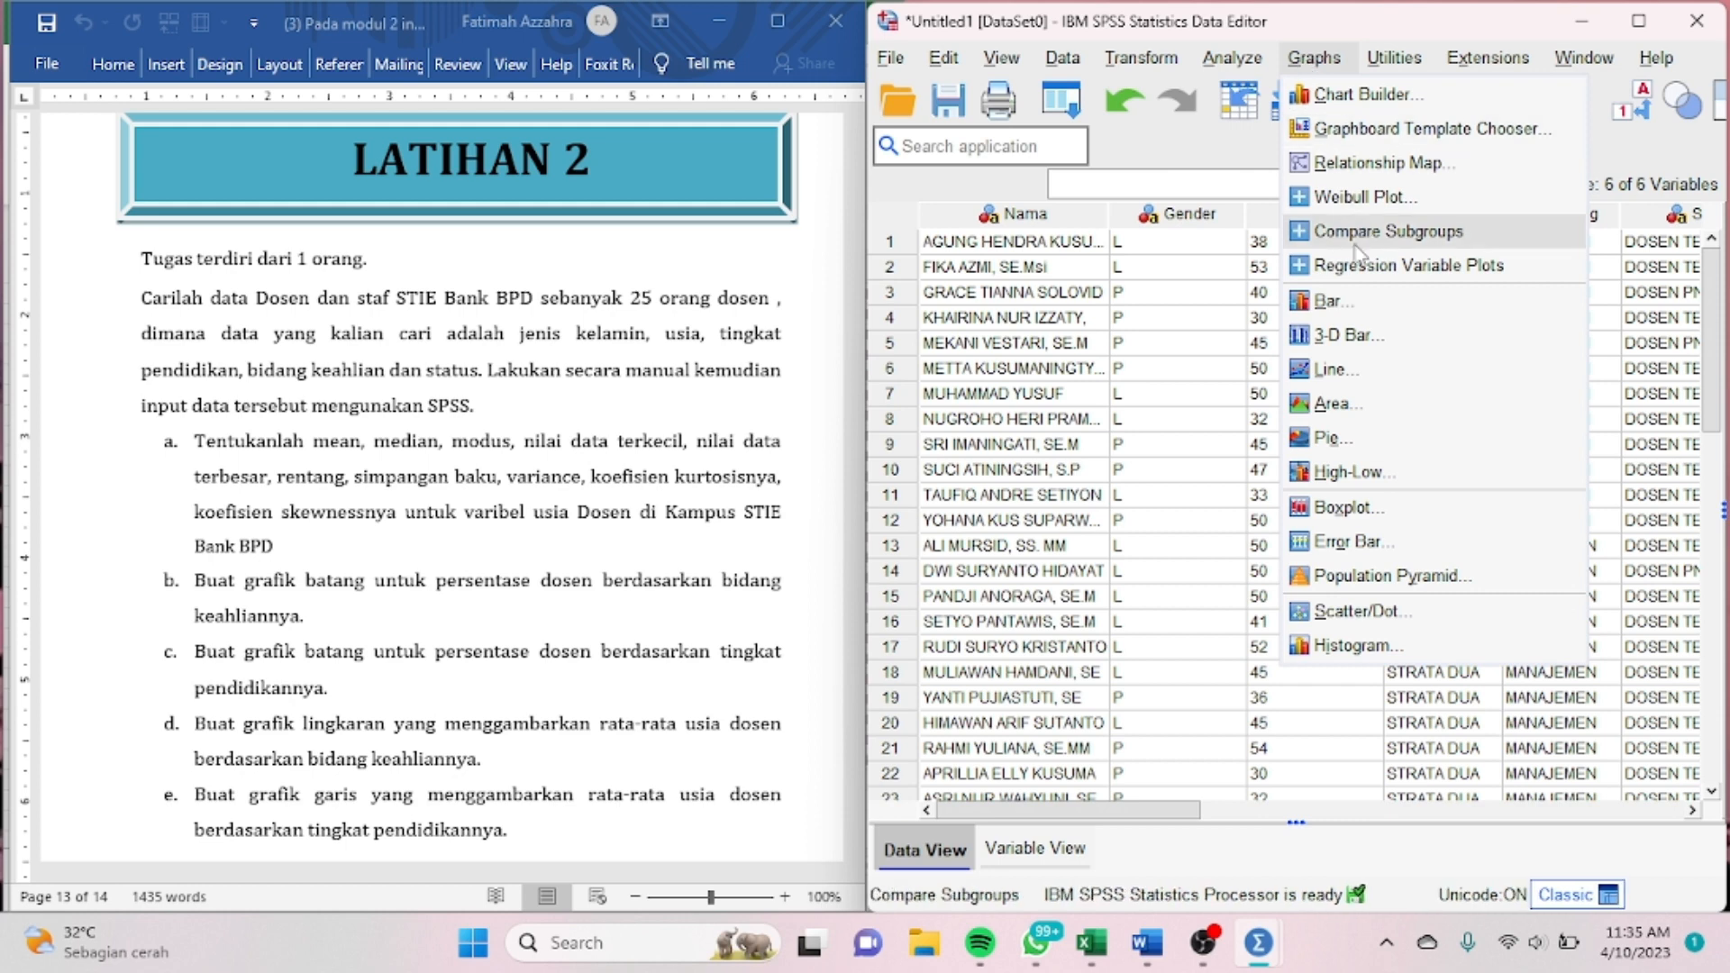
left_click(1343, 298)
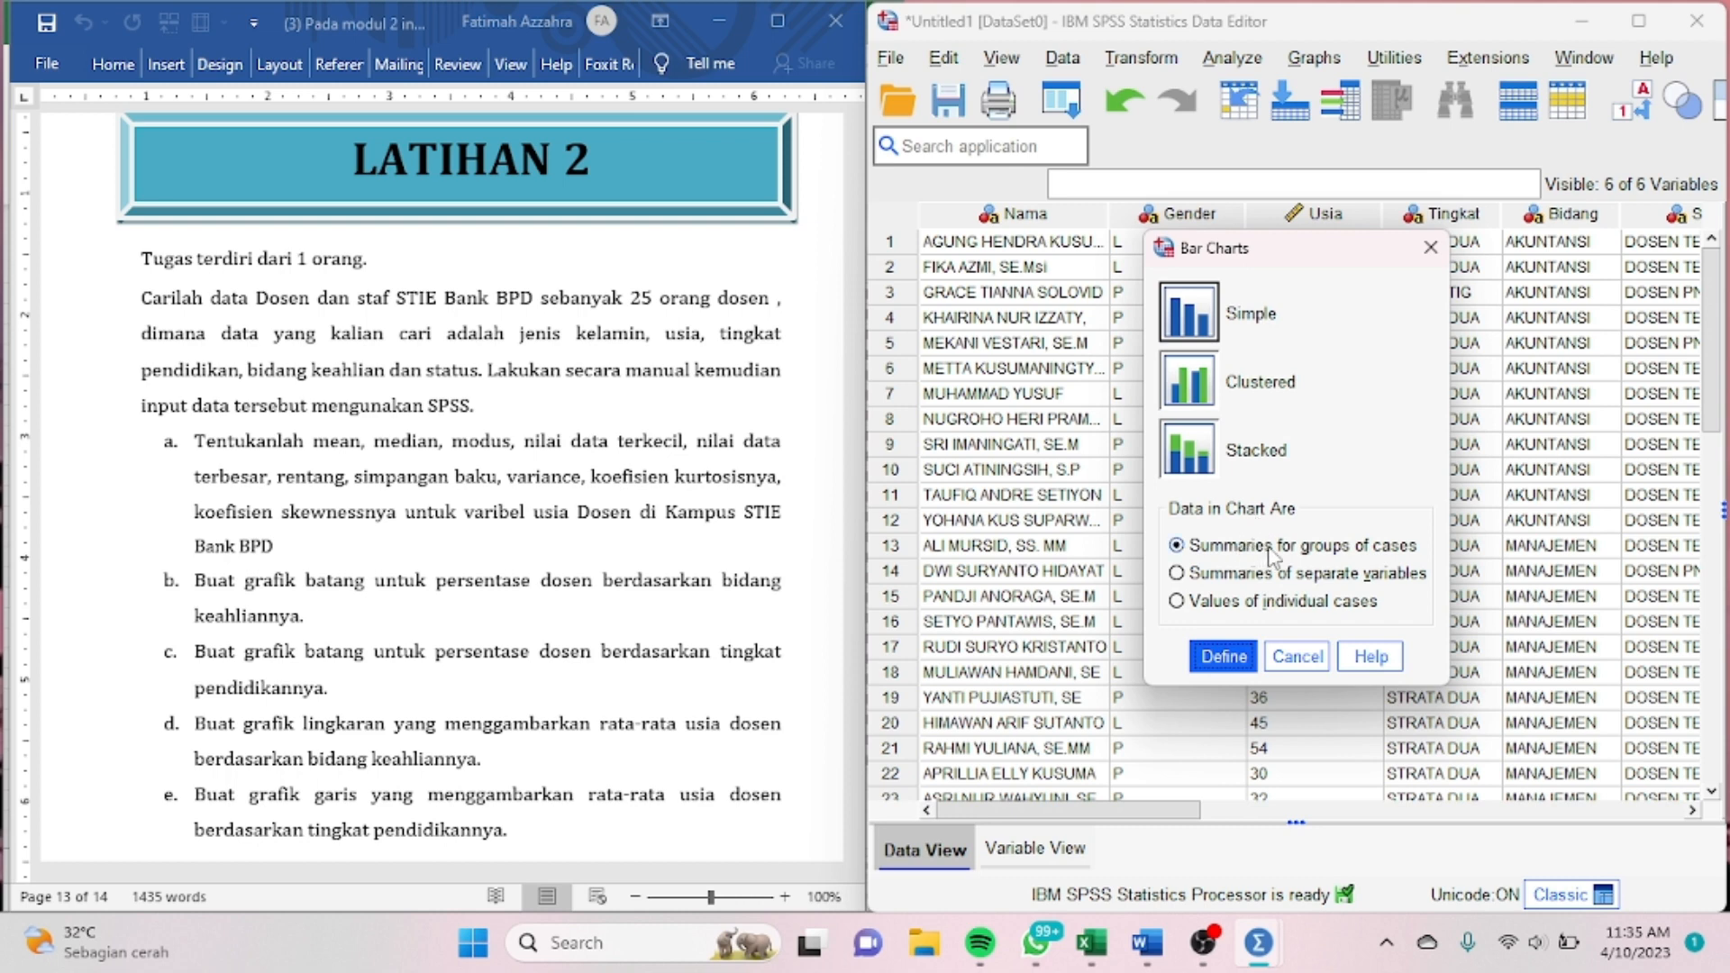
left_click(1233, 660)
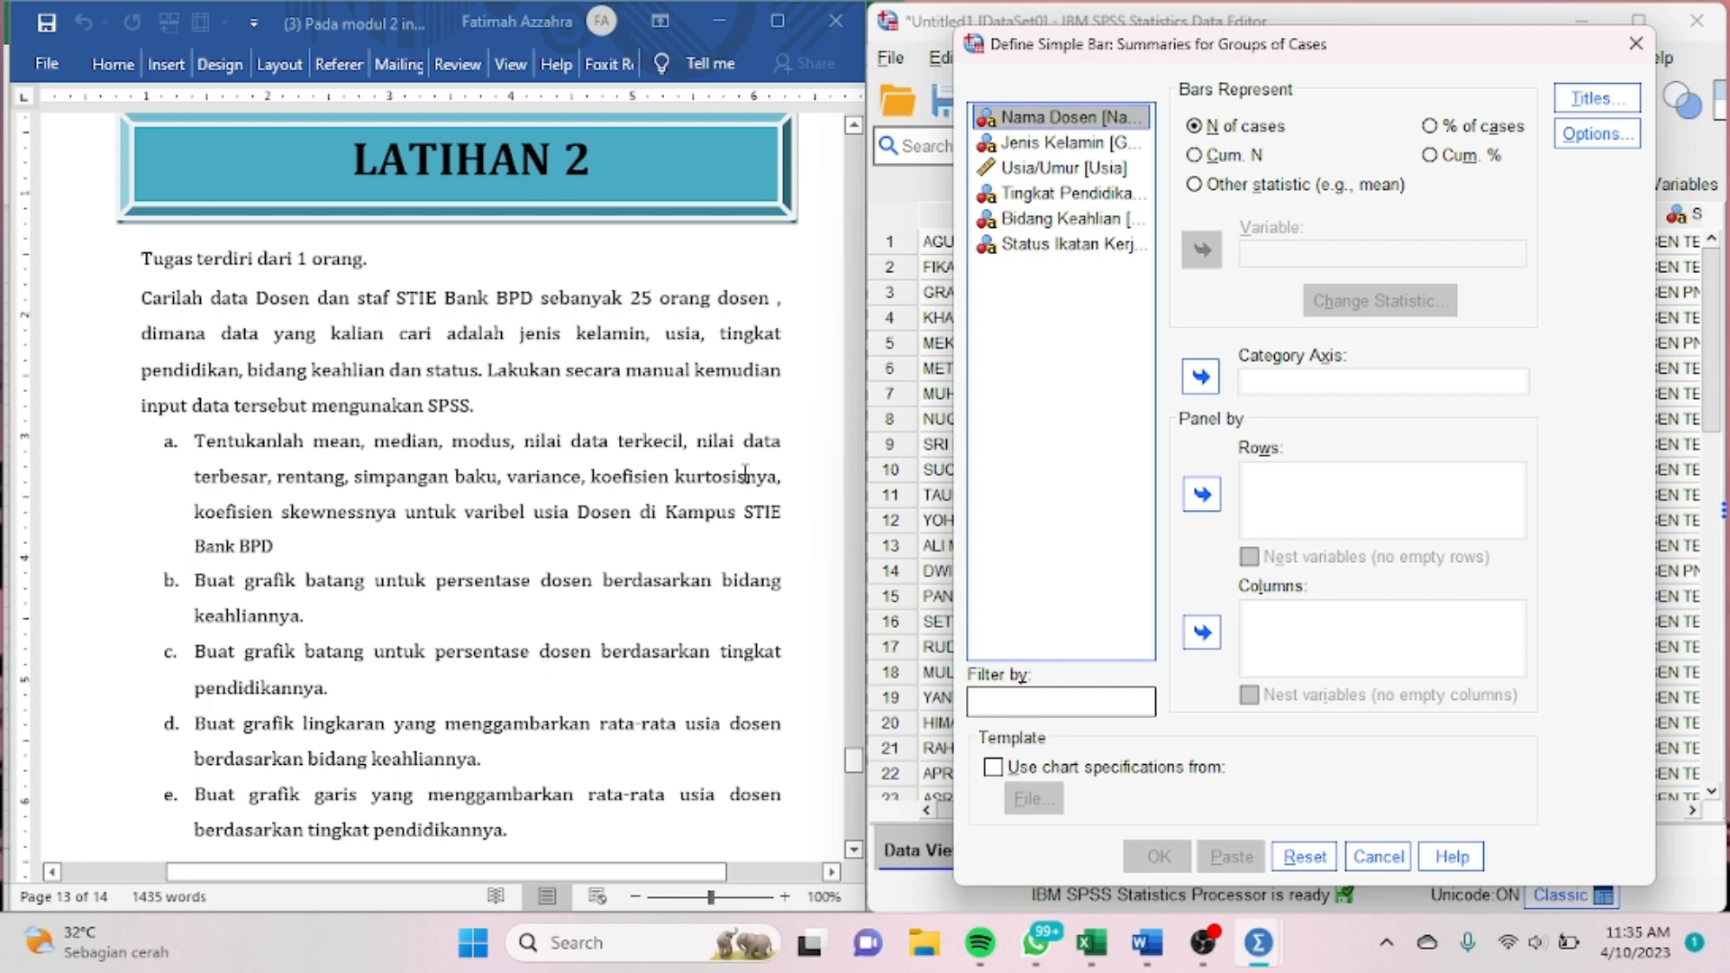
left_click(1041, 221)
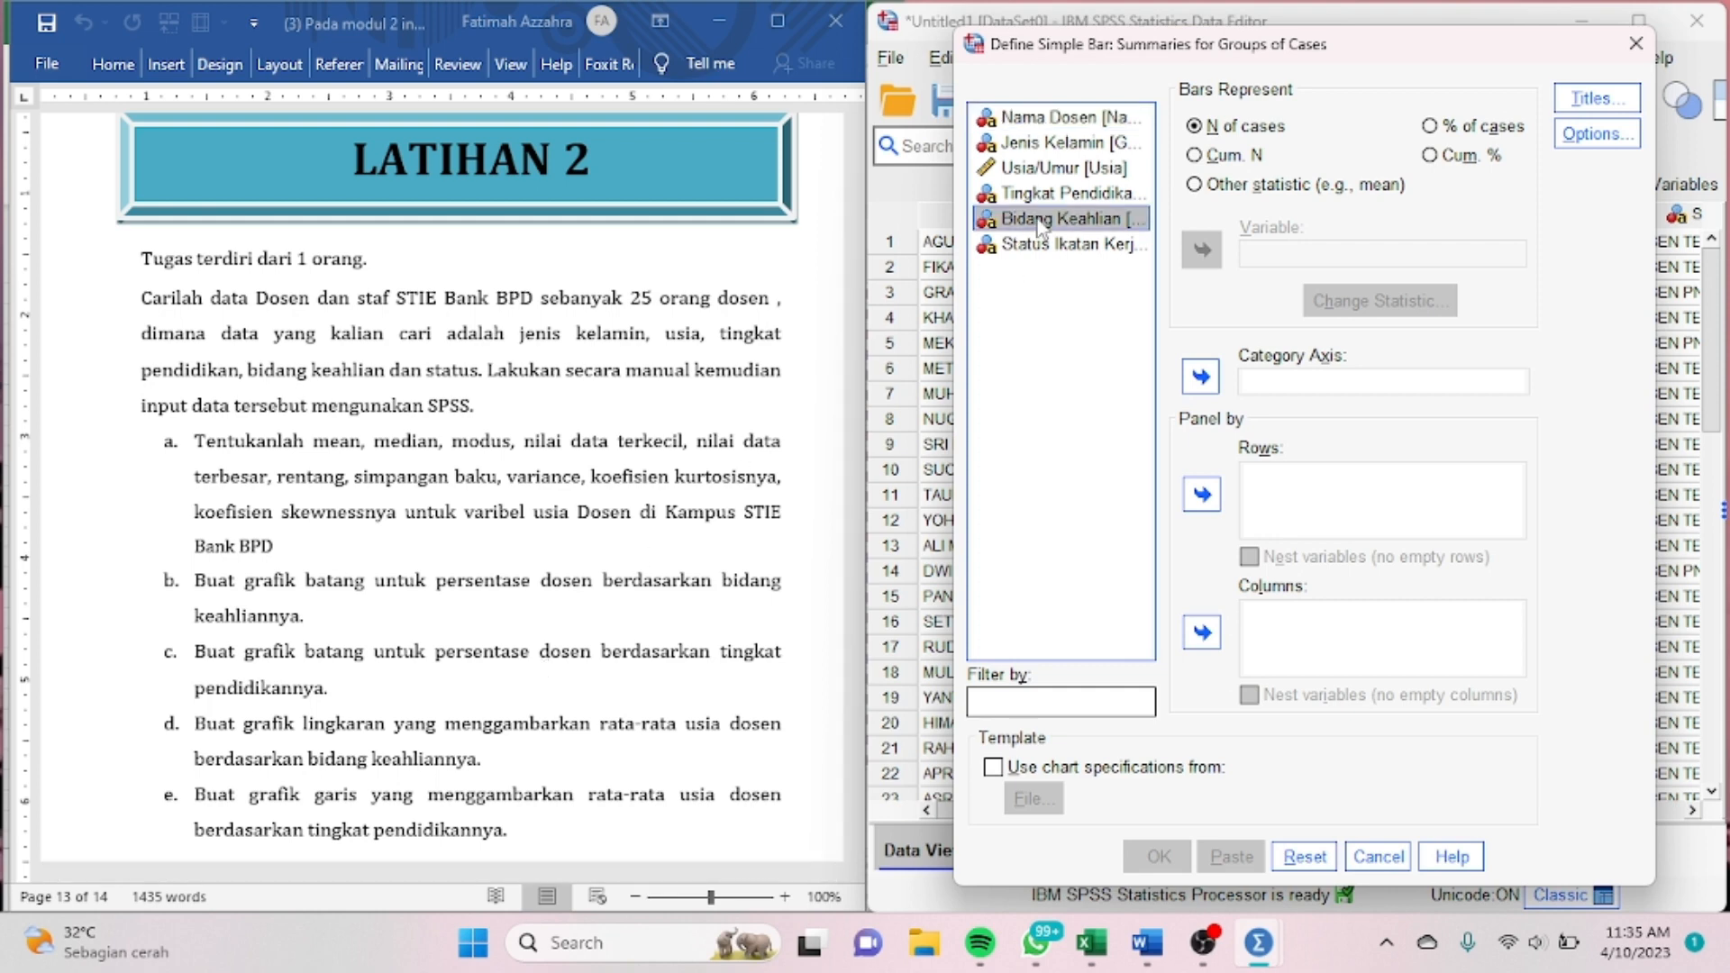
left_click(1199, 379)
left_click(1155, 860)
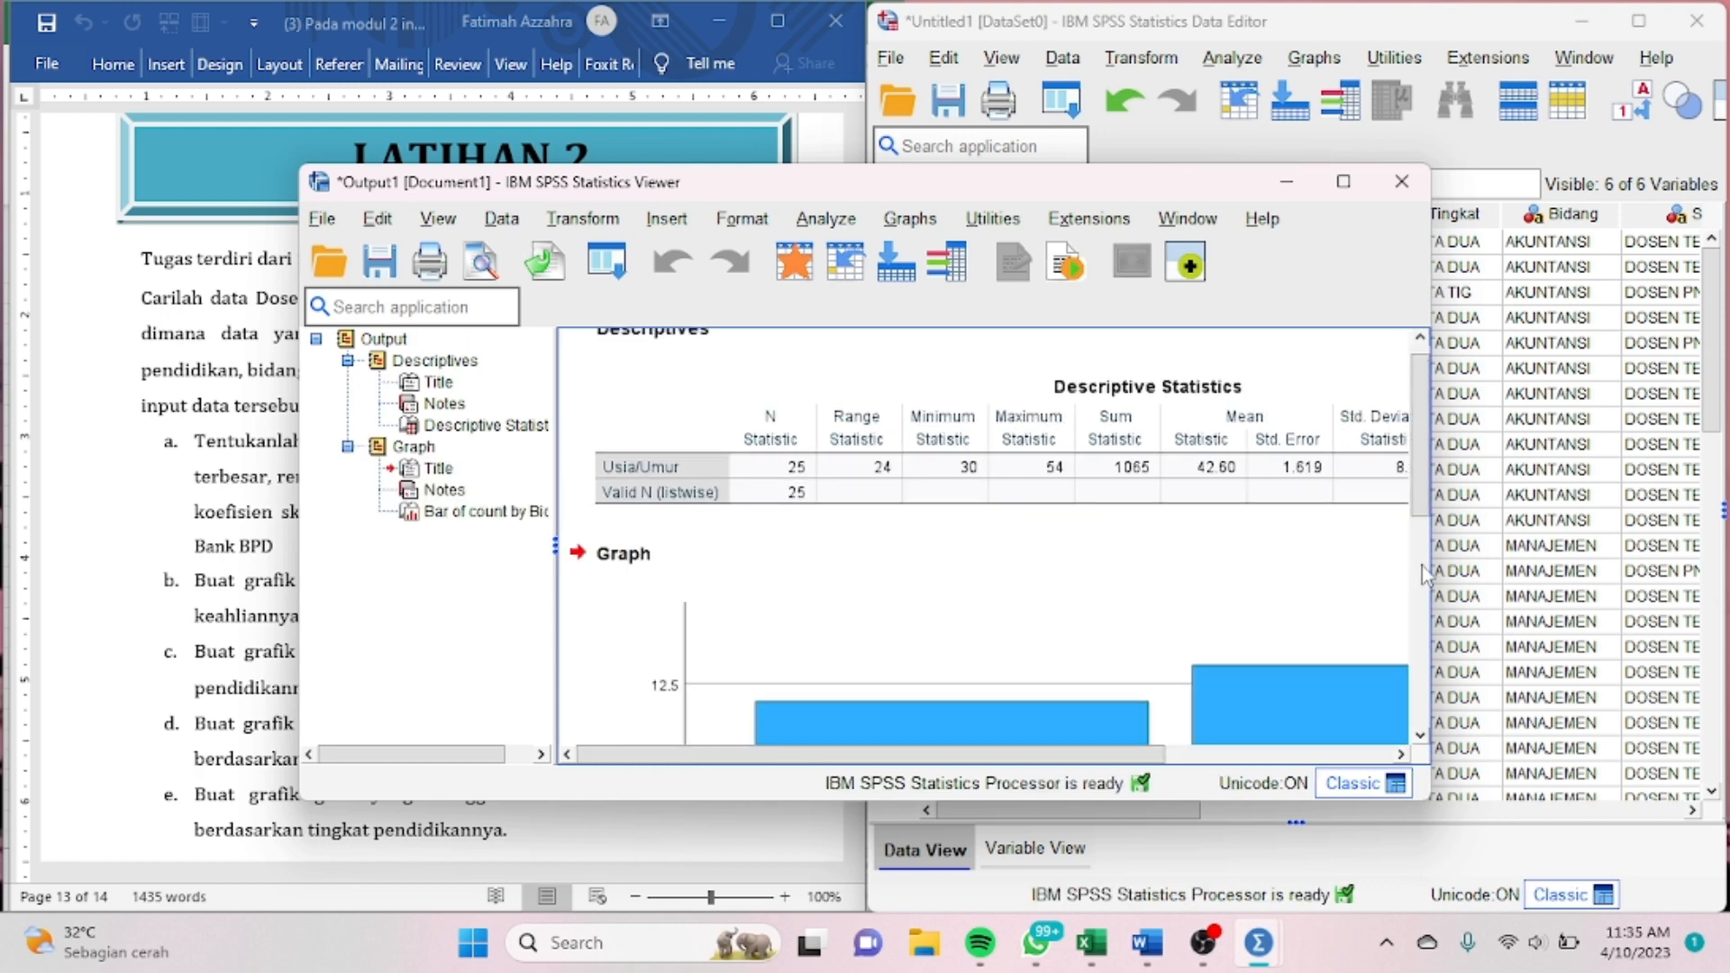
Step: Examine the bars of the Bidang Keahlian chart and minimize the output viewer
left_click_drag(1421, 496, 1343, 560)
left_click_drag(1134, 750, 1273, 751)
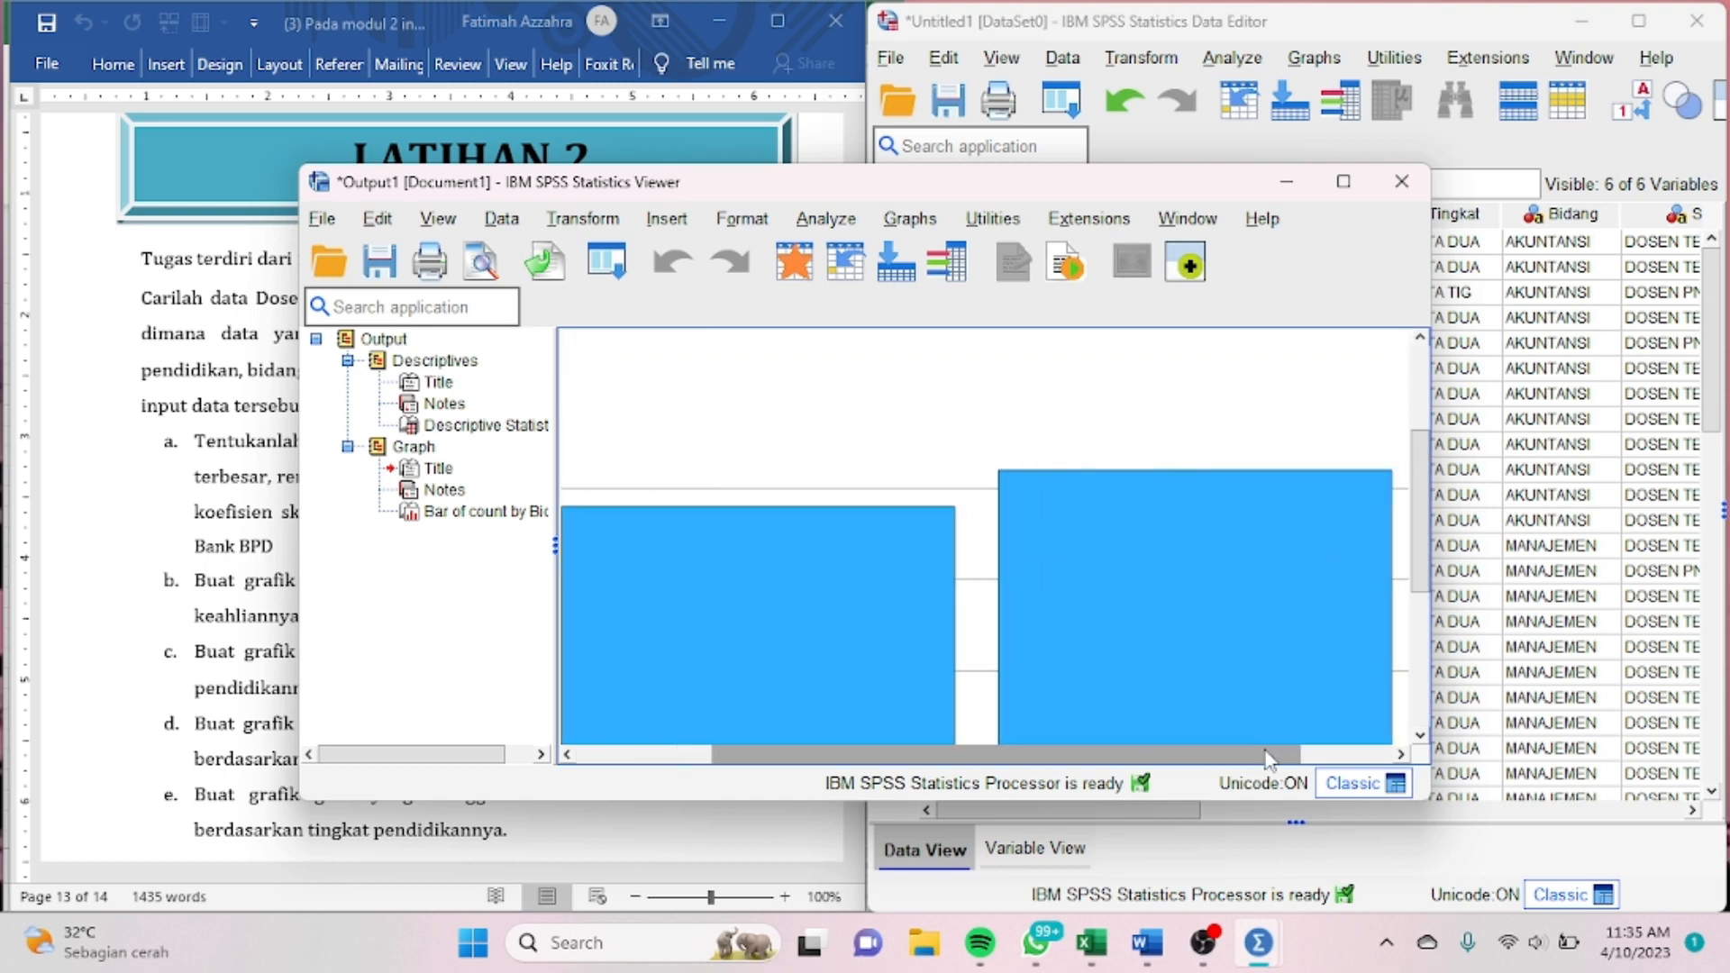
left_click(1294, 179)
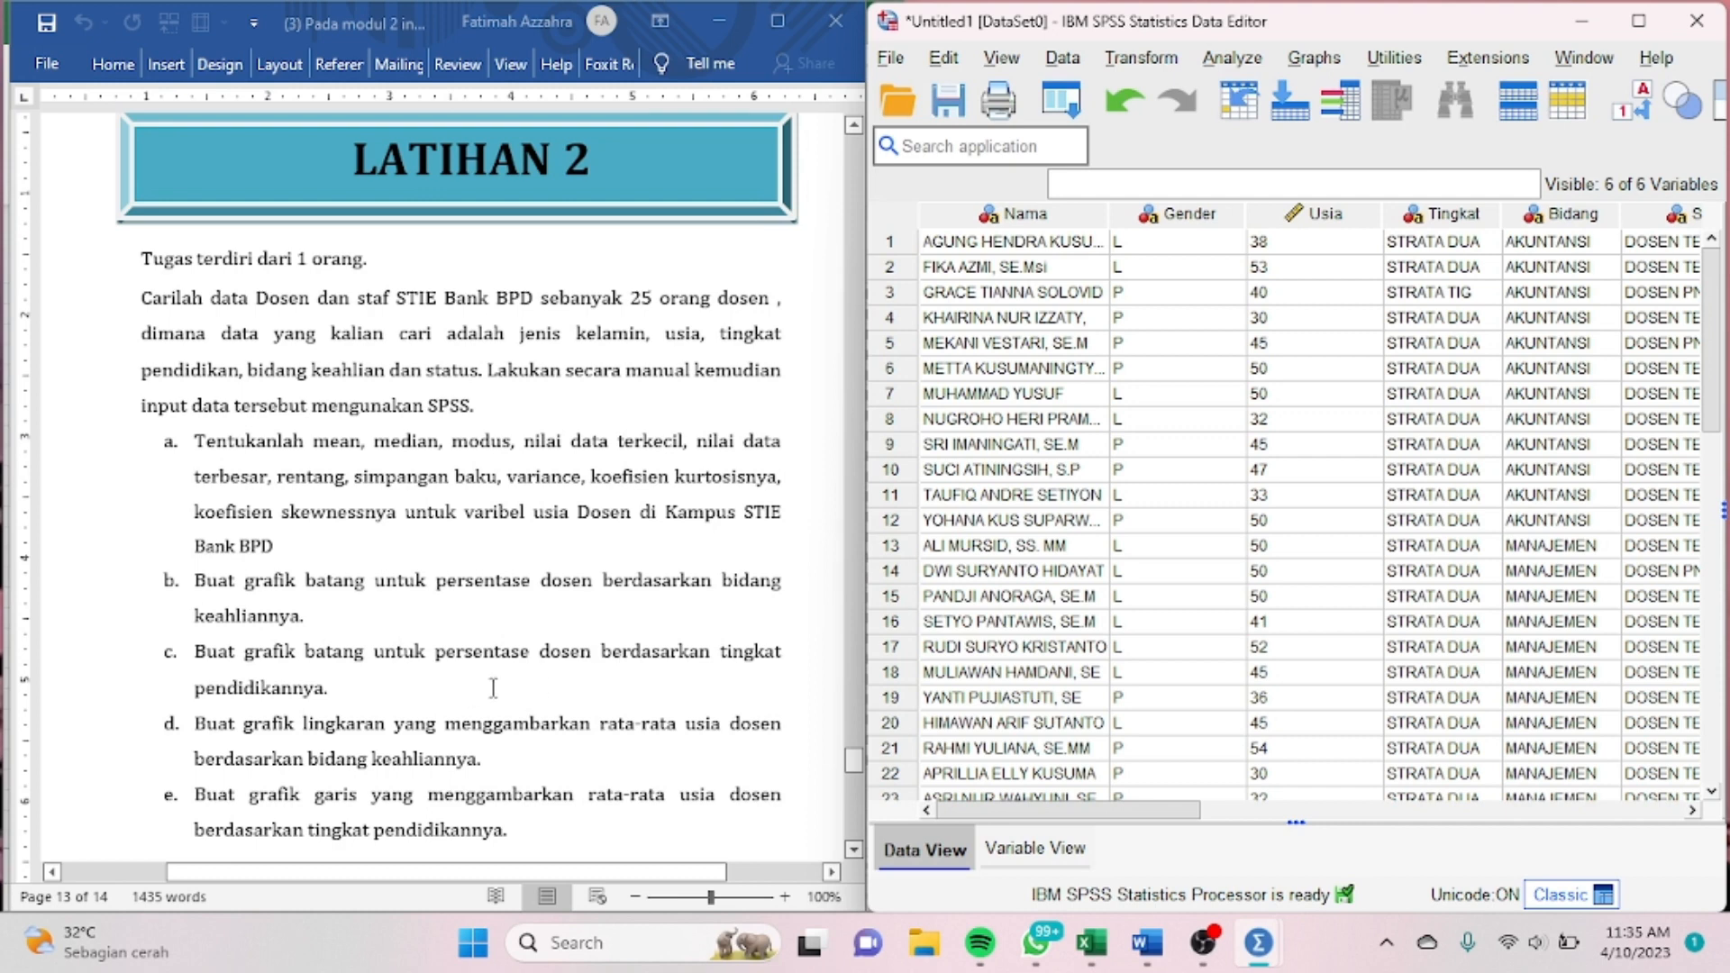
Step: Create a simple bar chart of summaries for groups of cases, replacing Bidang Keahlian with Tingkat Pendidikan on the category axis
left_click(1314, 59)
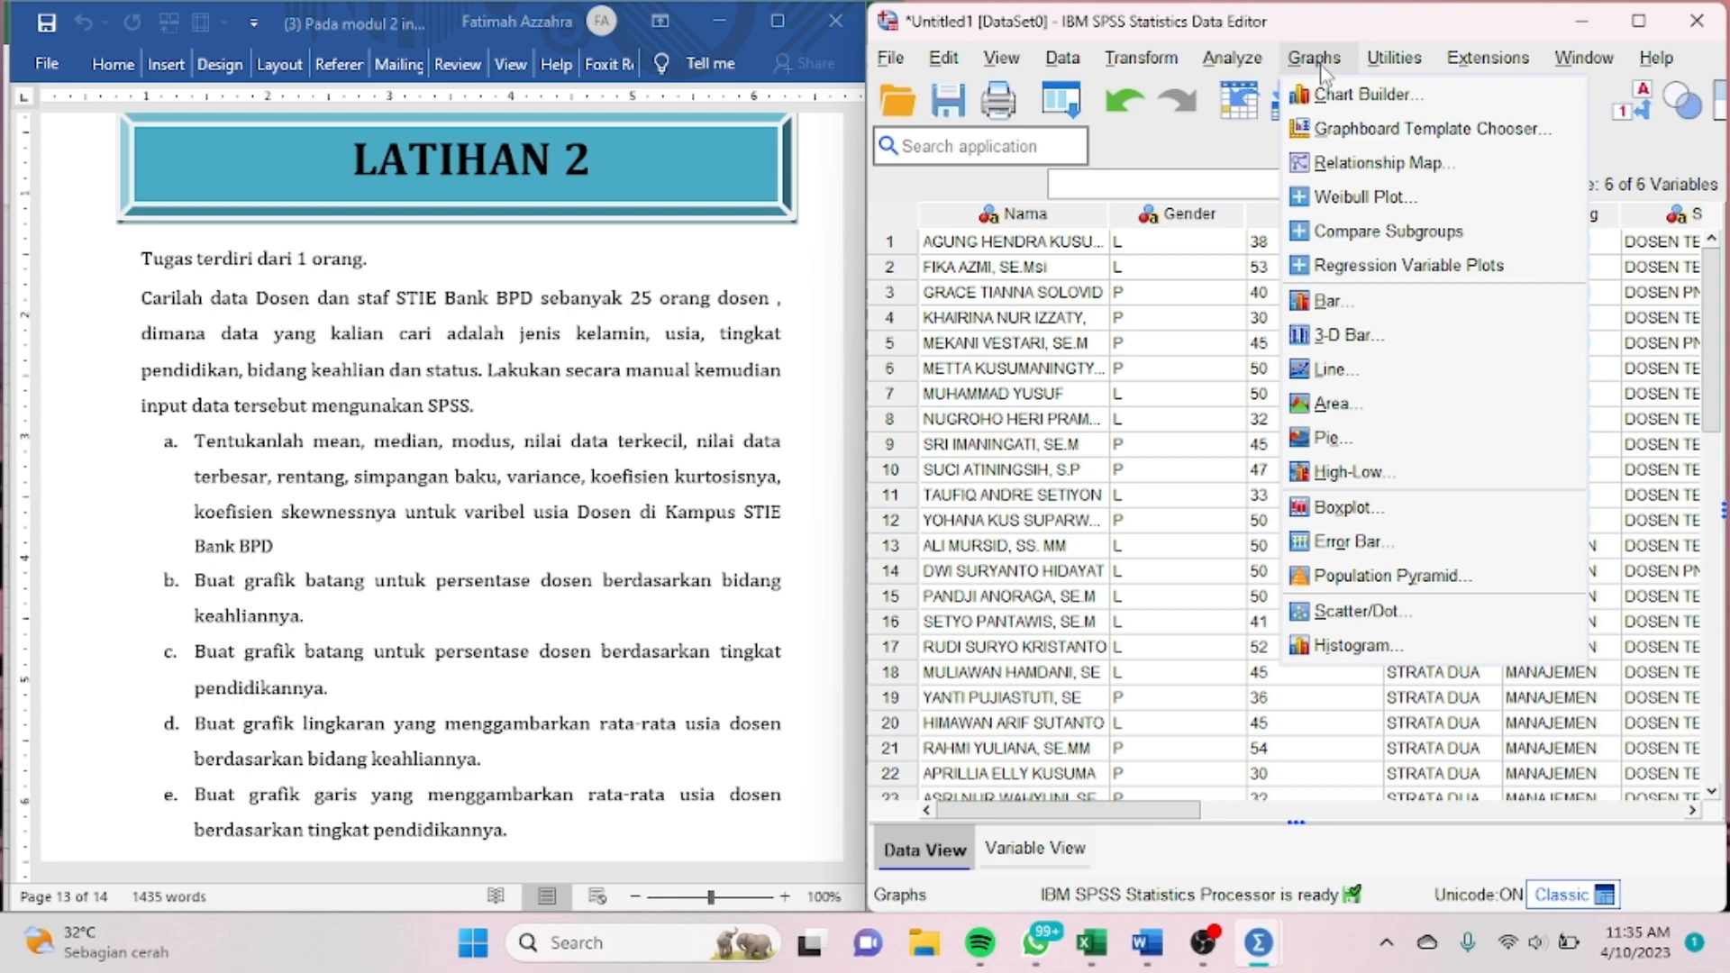
left_click(1346, 319)
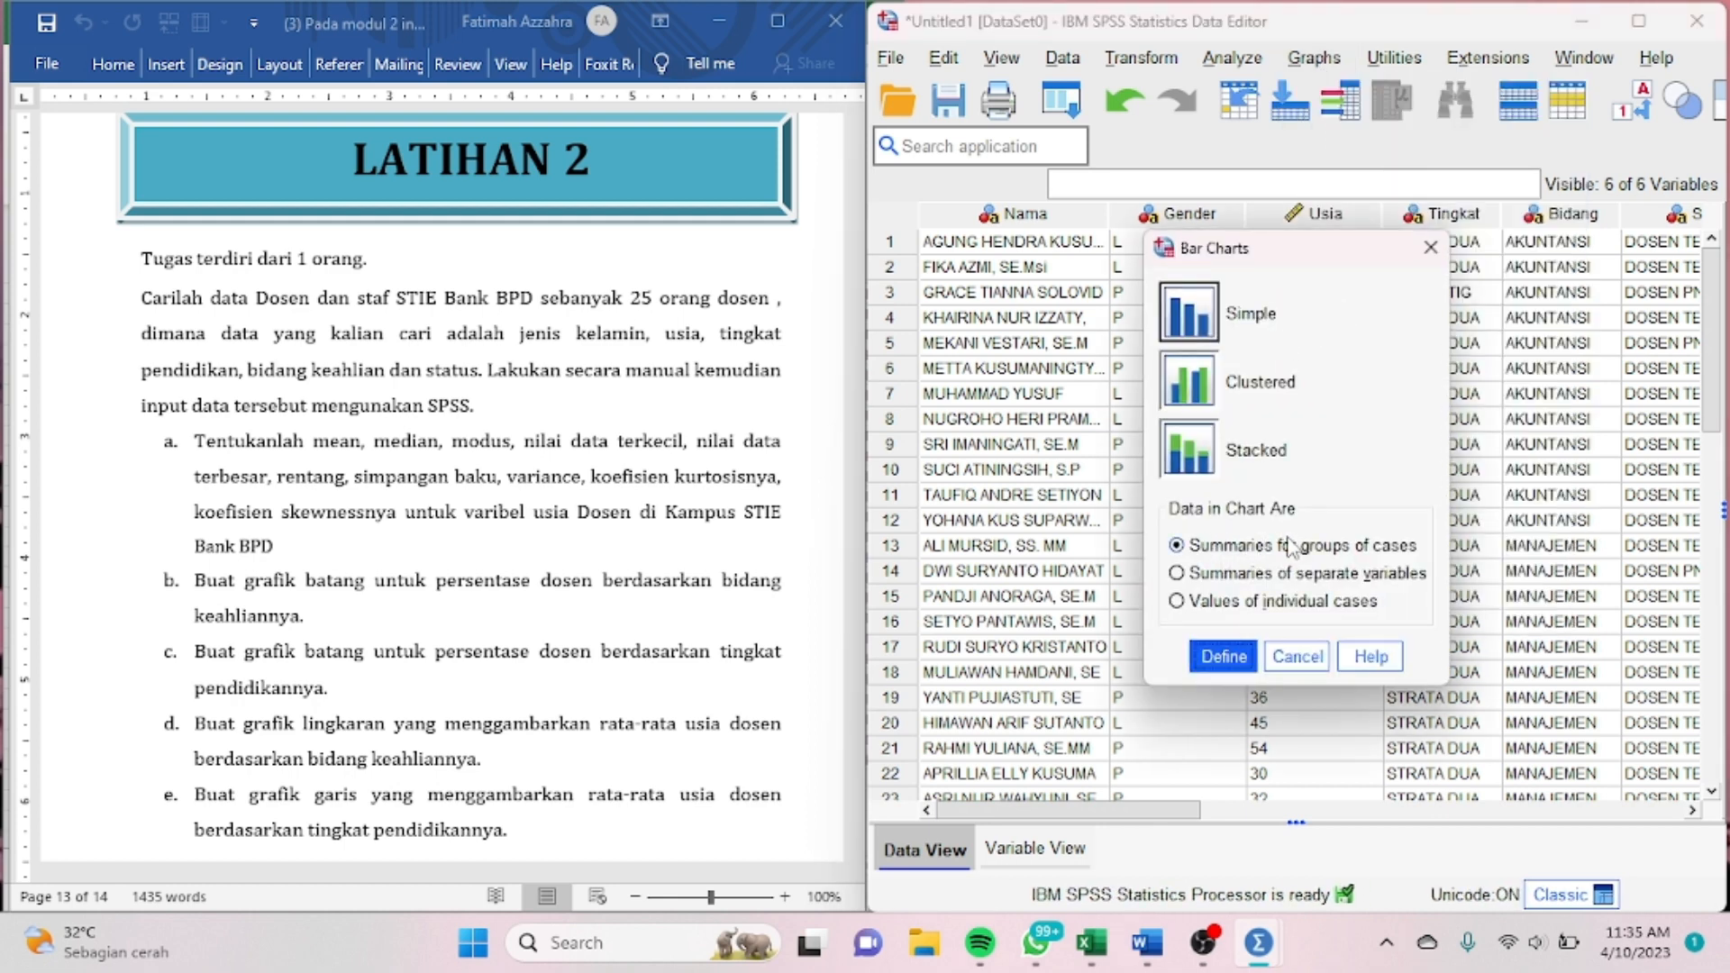
left_click(1226, 659)
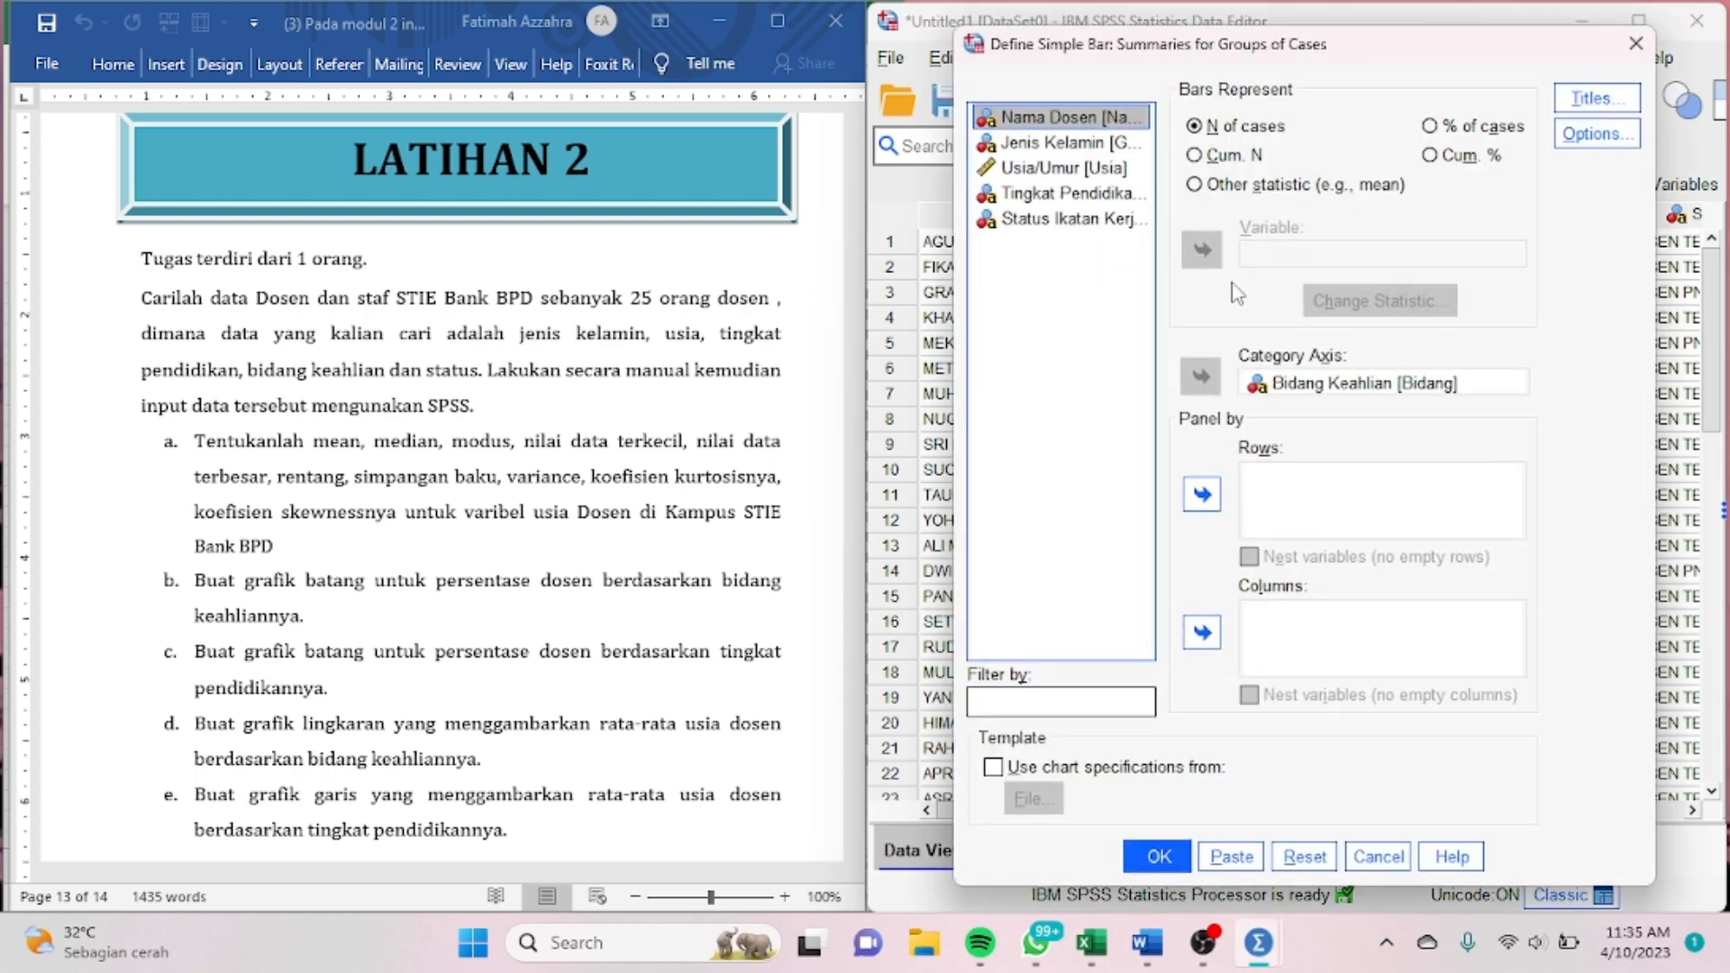
left_click(1280, 383)
left_click(1207, 379)
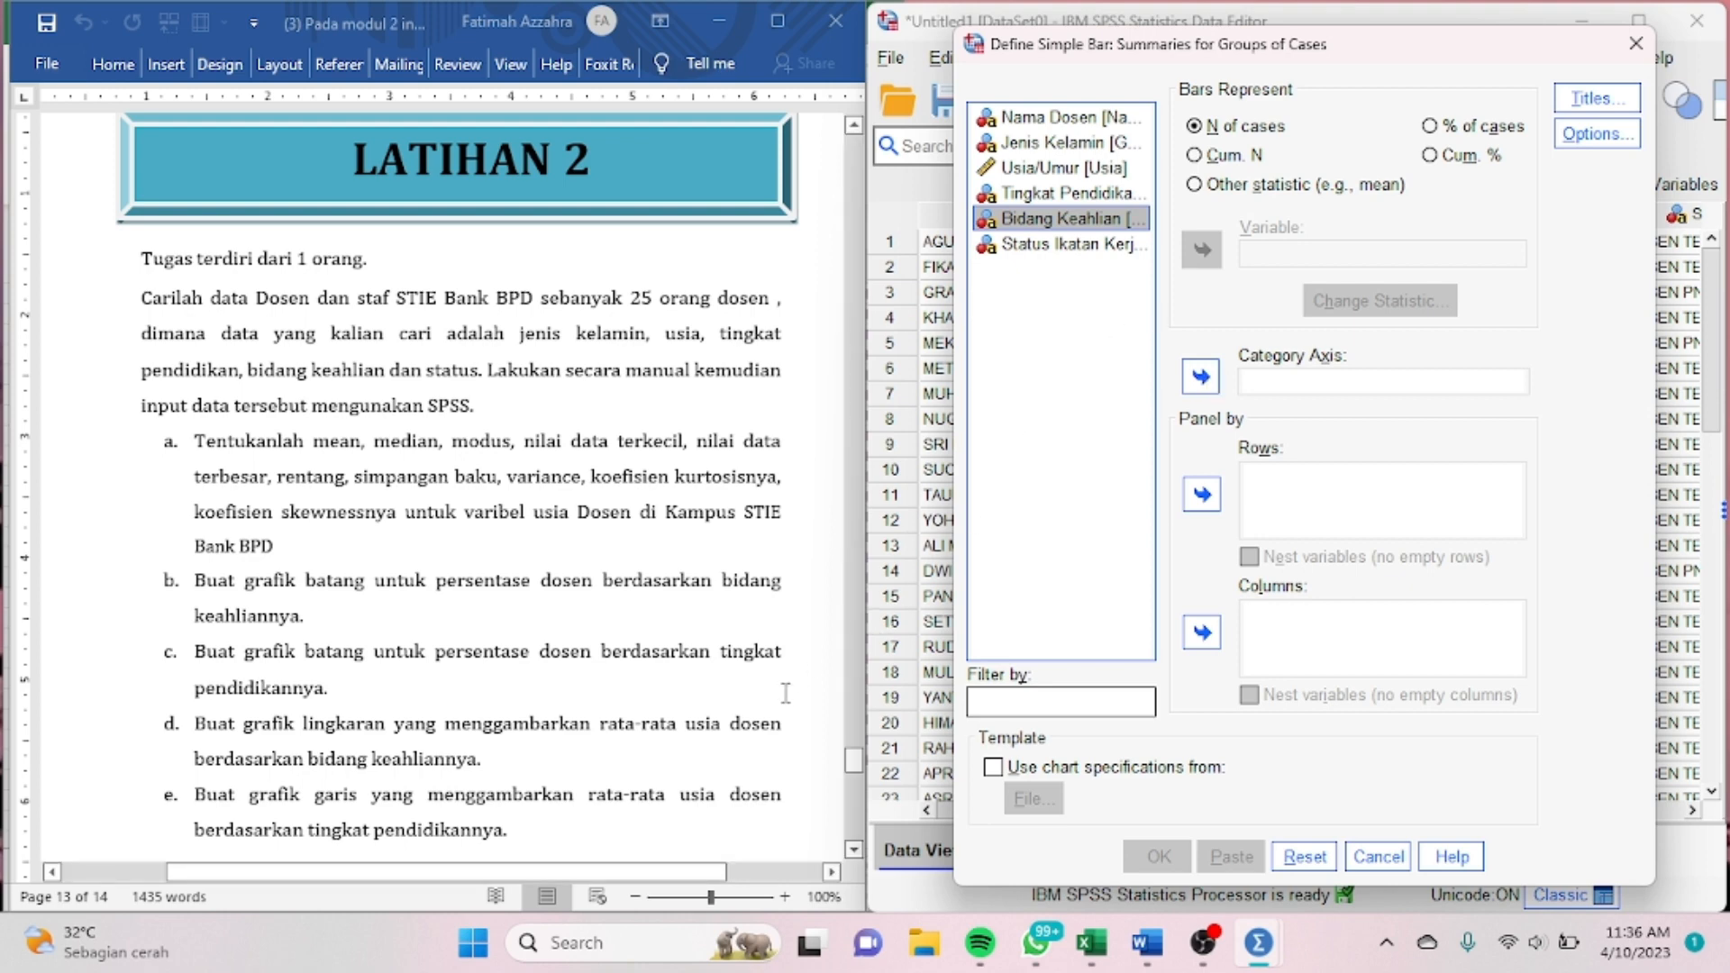
left_click(1112, 195)
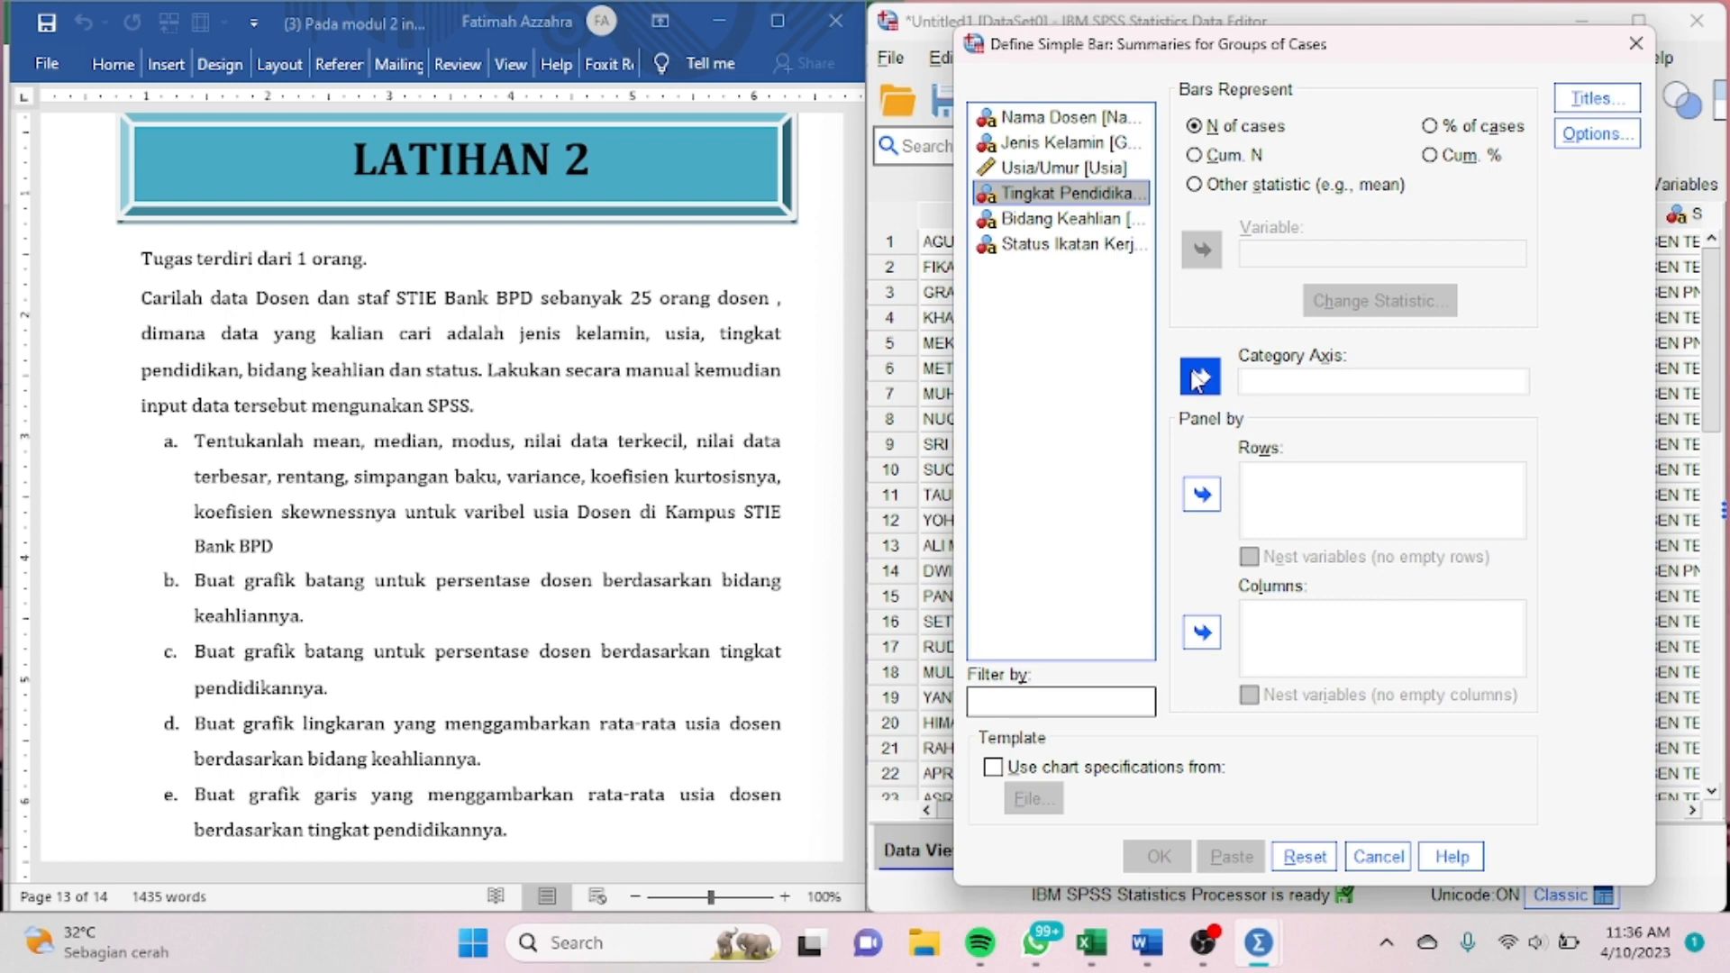
left_click(1200, 378)
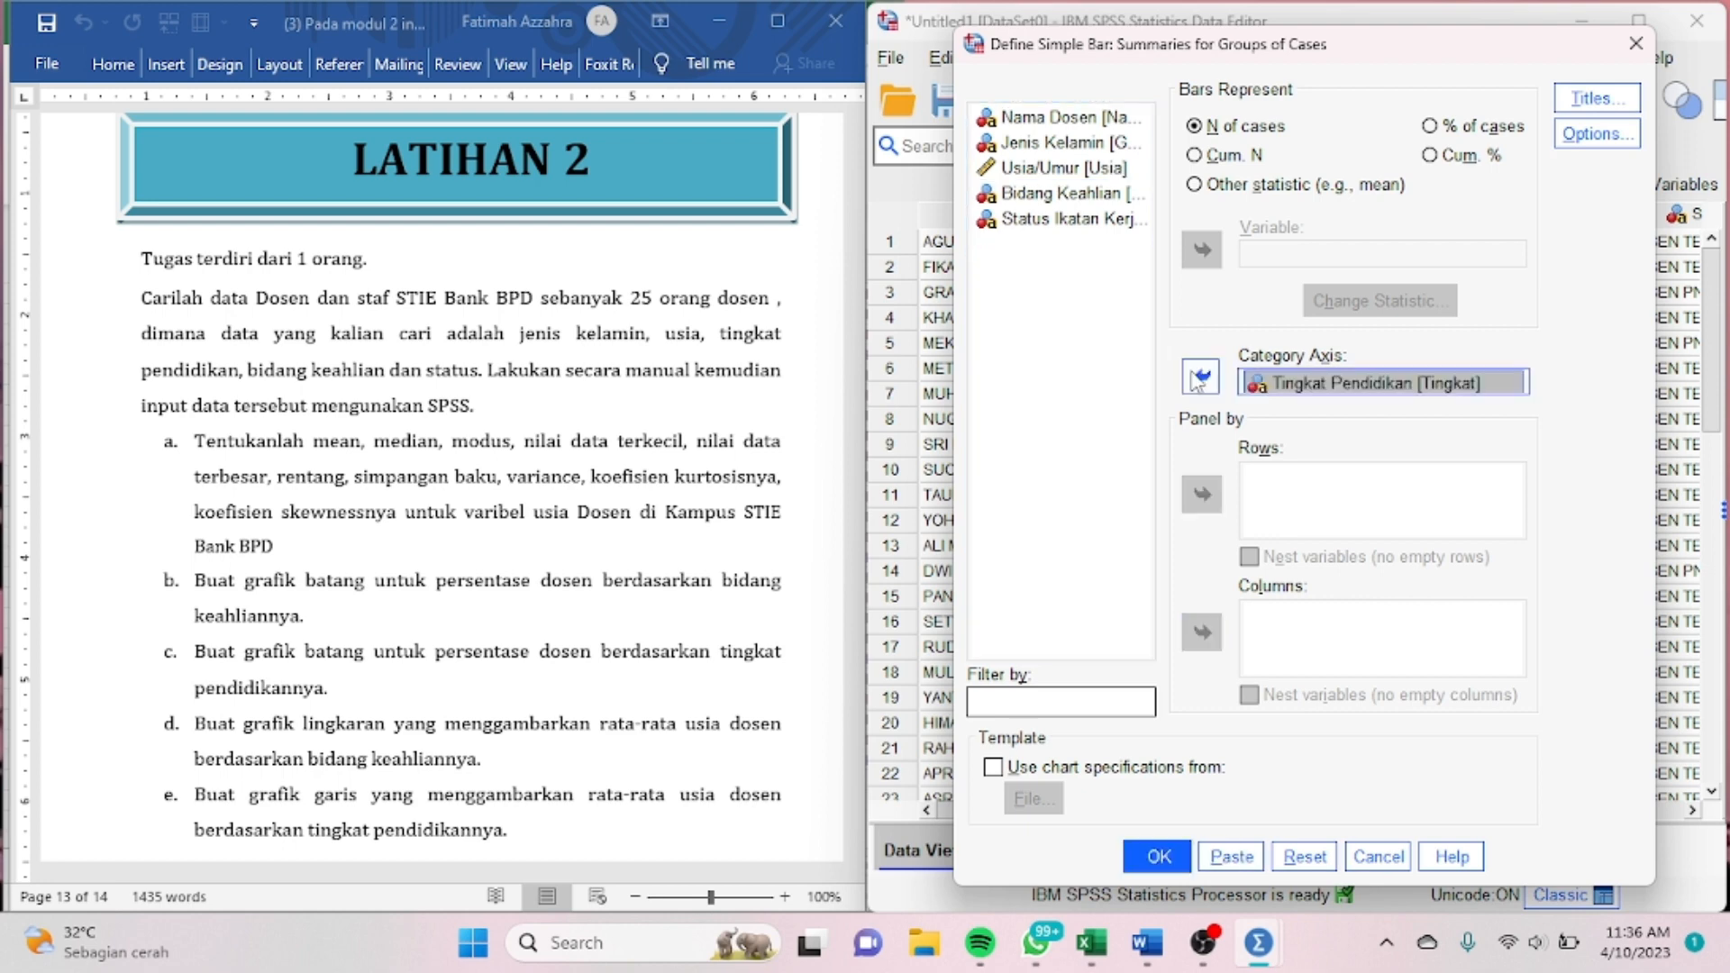
left_click(1181, 860)
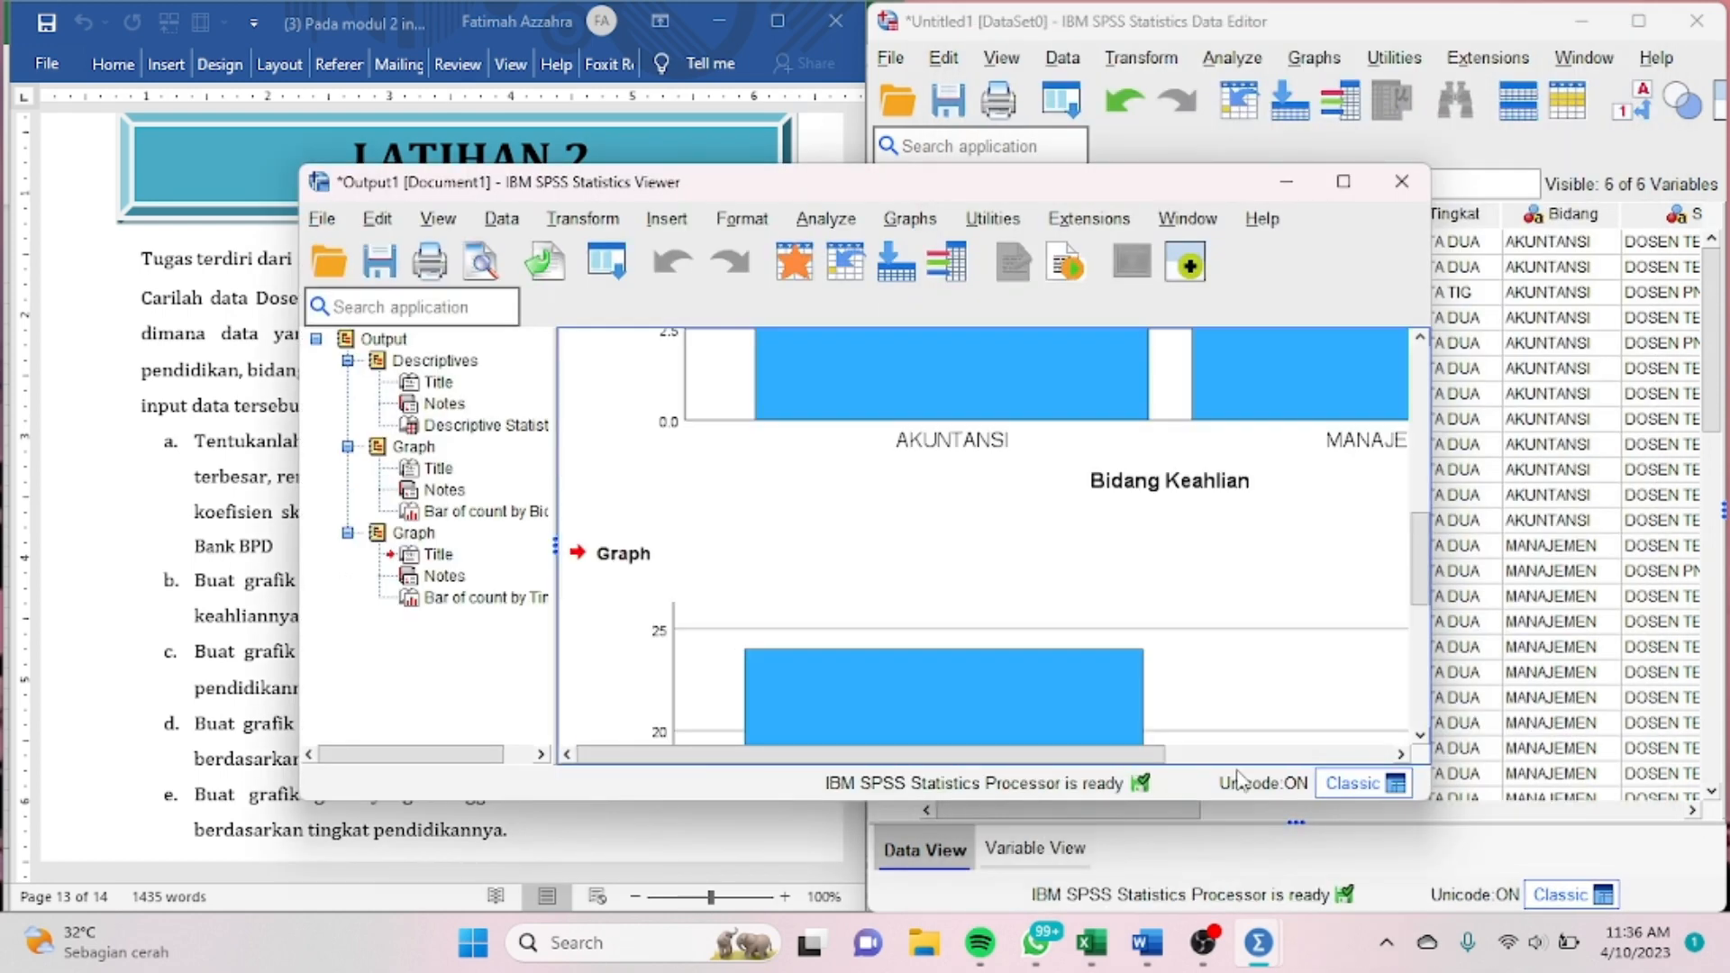
Step: Examine the full height and width of the Tingkat Pendidikan bar chart and minimize the output viewer
left_click_drag(1420, 577, 1415, 678)
scroll(1406, 645, "up", 3)
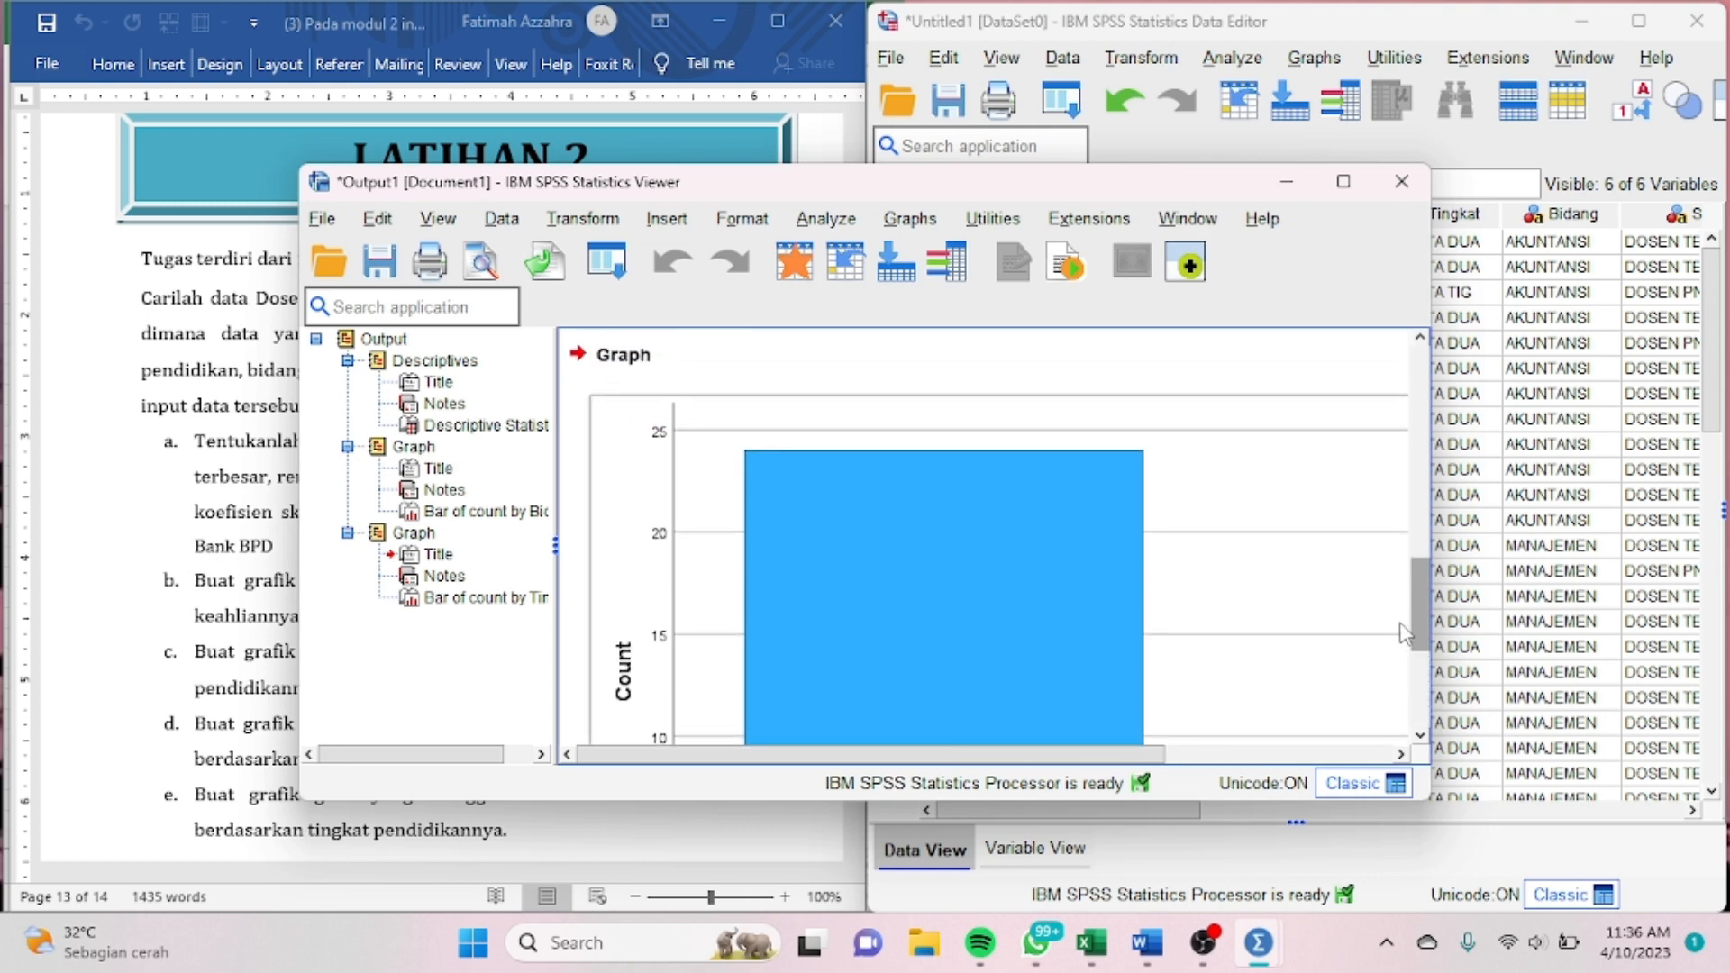
scroll(1393, 640, "down", 4)
scroll(1393, 665, "down", 2)
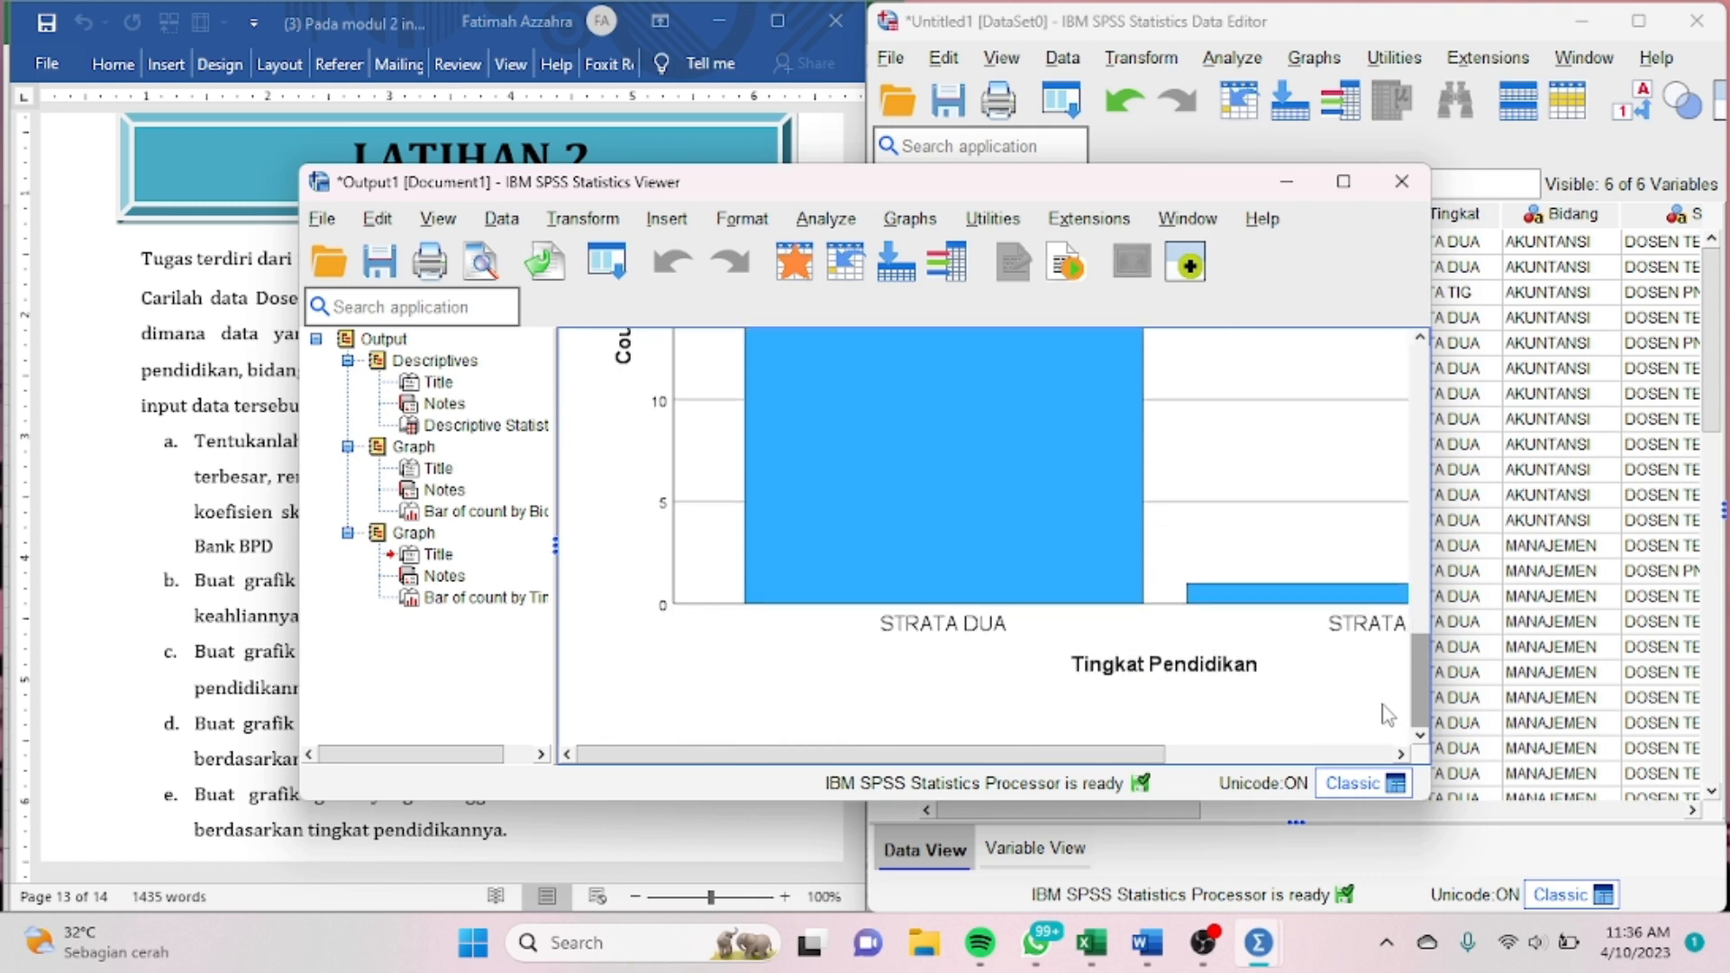
scroll(1379, 645, "up", 3)
scroll(1364, 630, "up", 1)
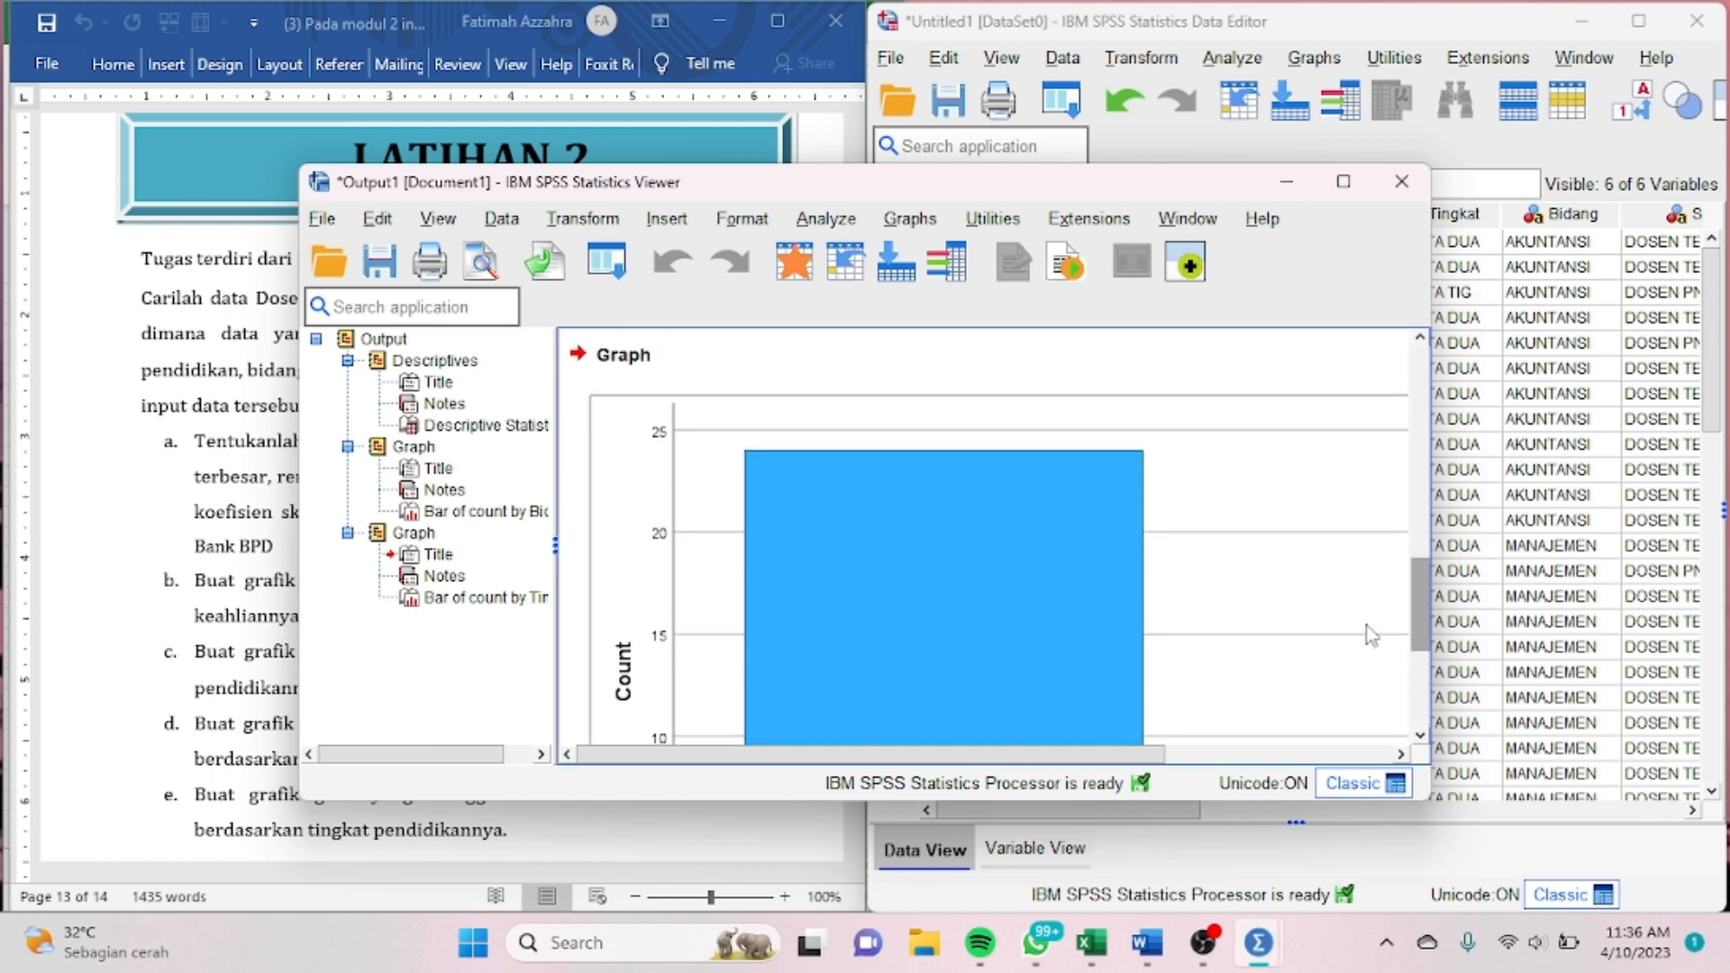
scroll(1382, 715, "down", 4)
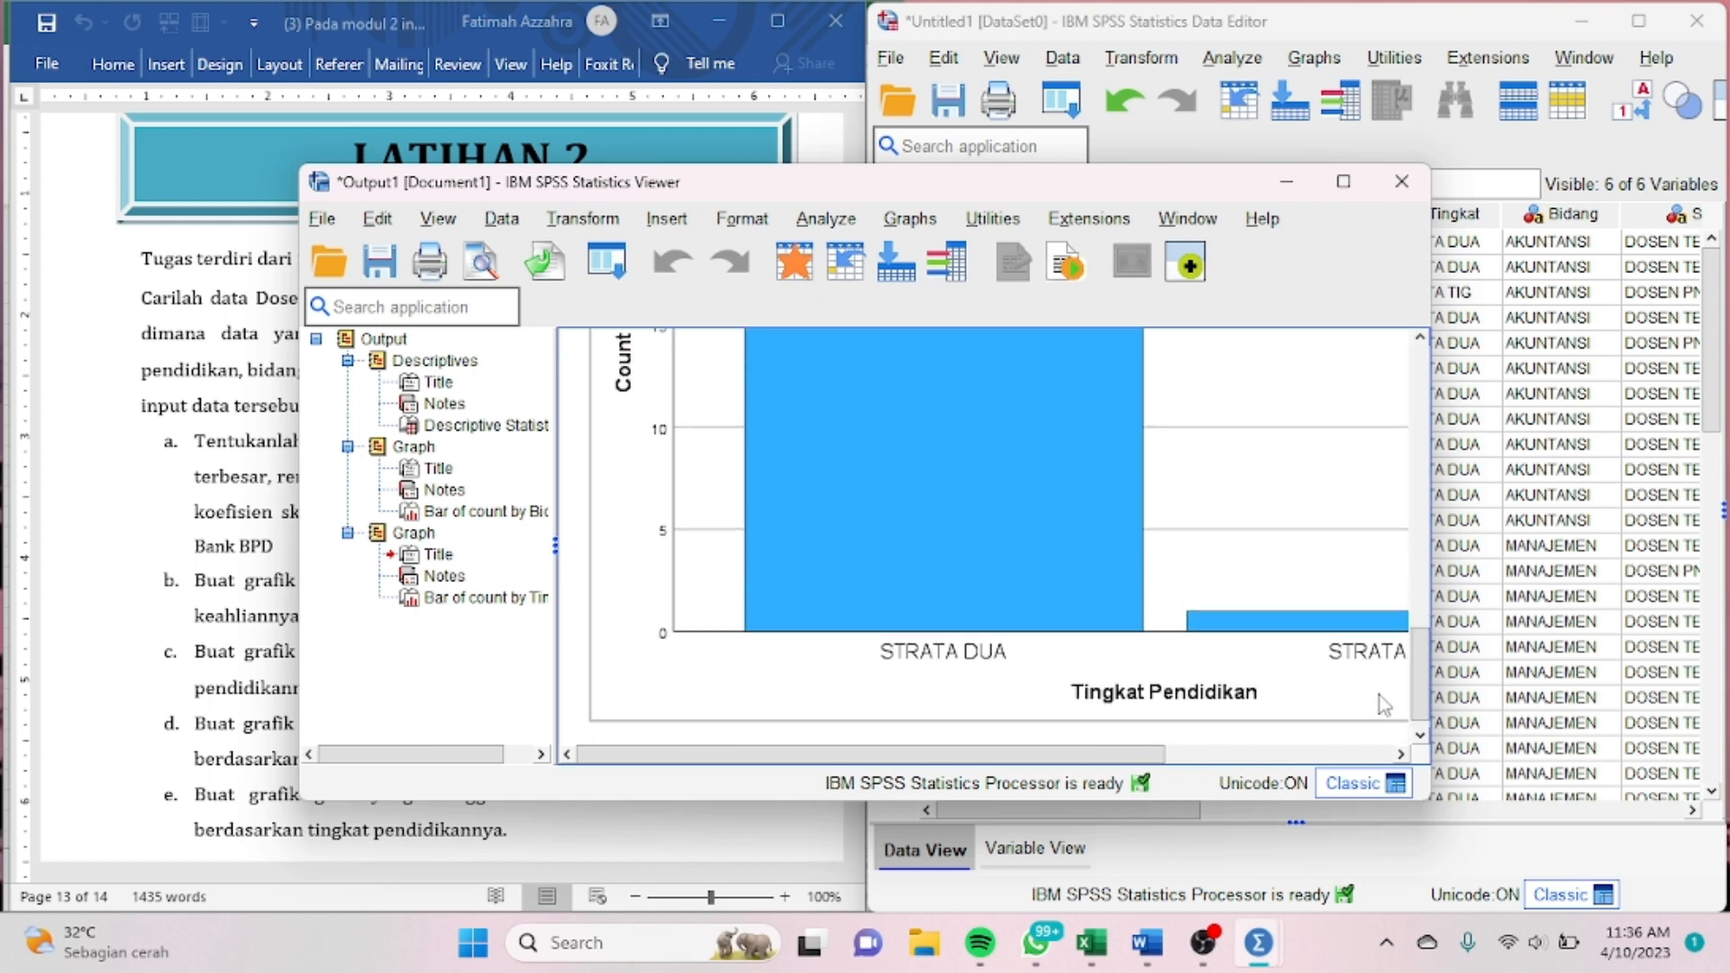
left_click(1179, 754)
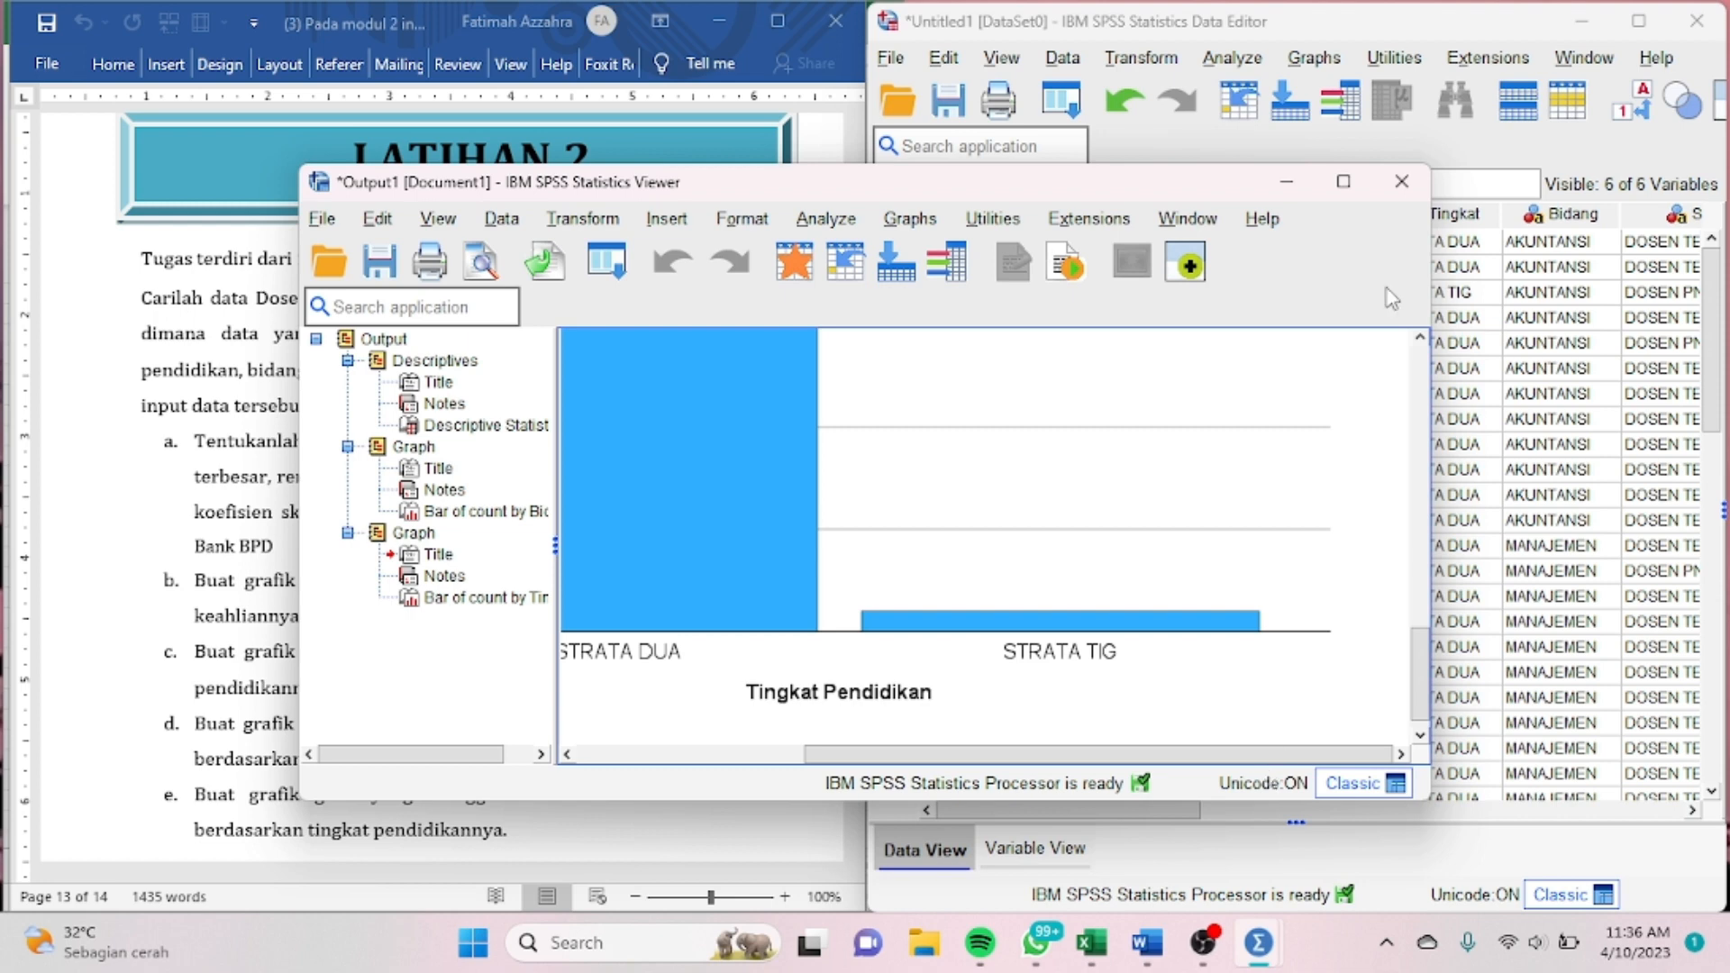
left_click(1280, 183)
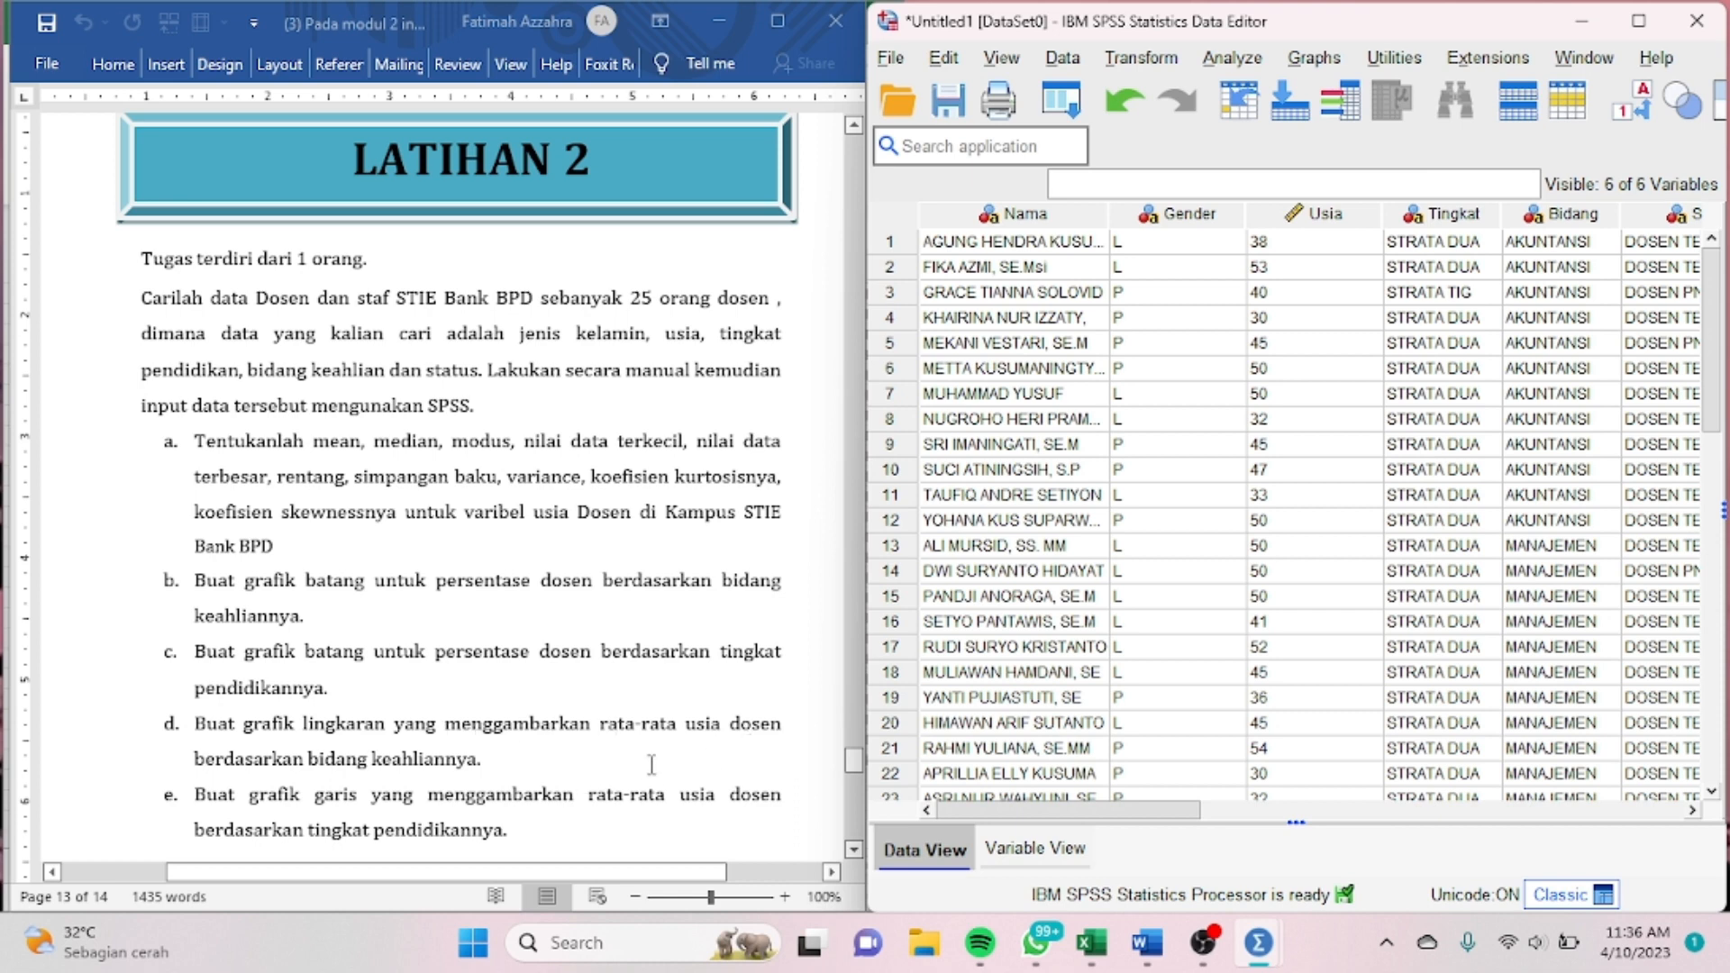
Step: Create a pie chart of summaries for groups of cases representing the sum of Usia/Umur, with slices defined by Bidang Keahlian
left_click(1314, 61)
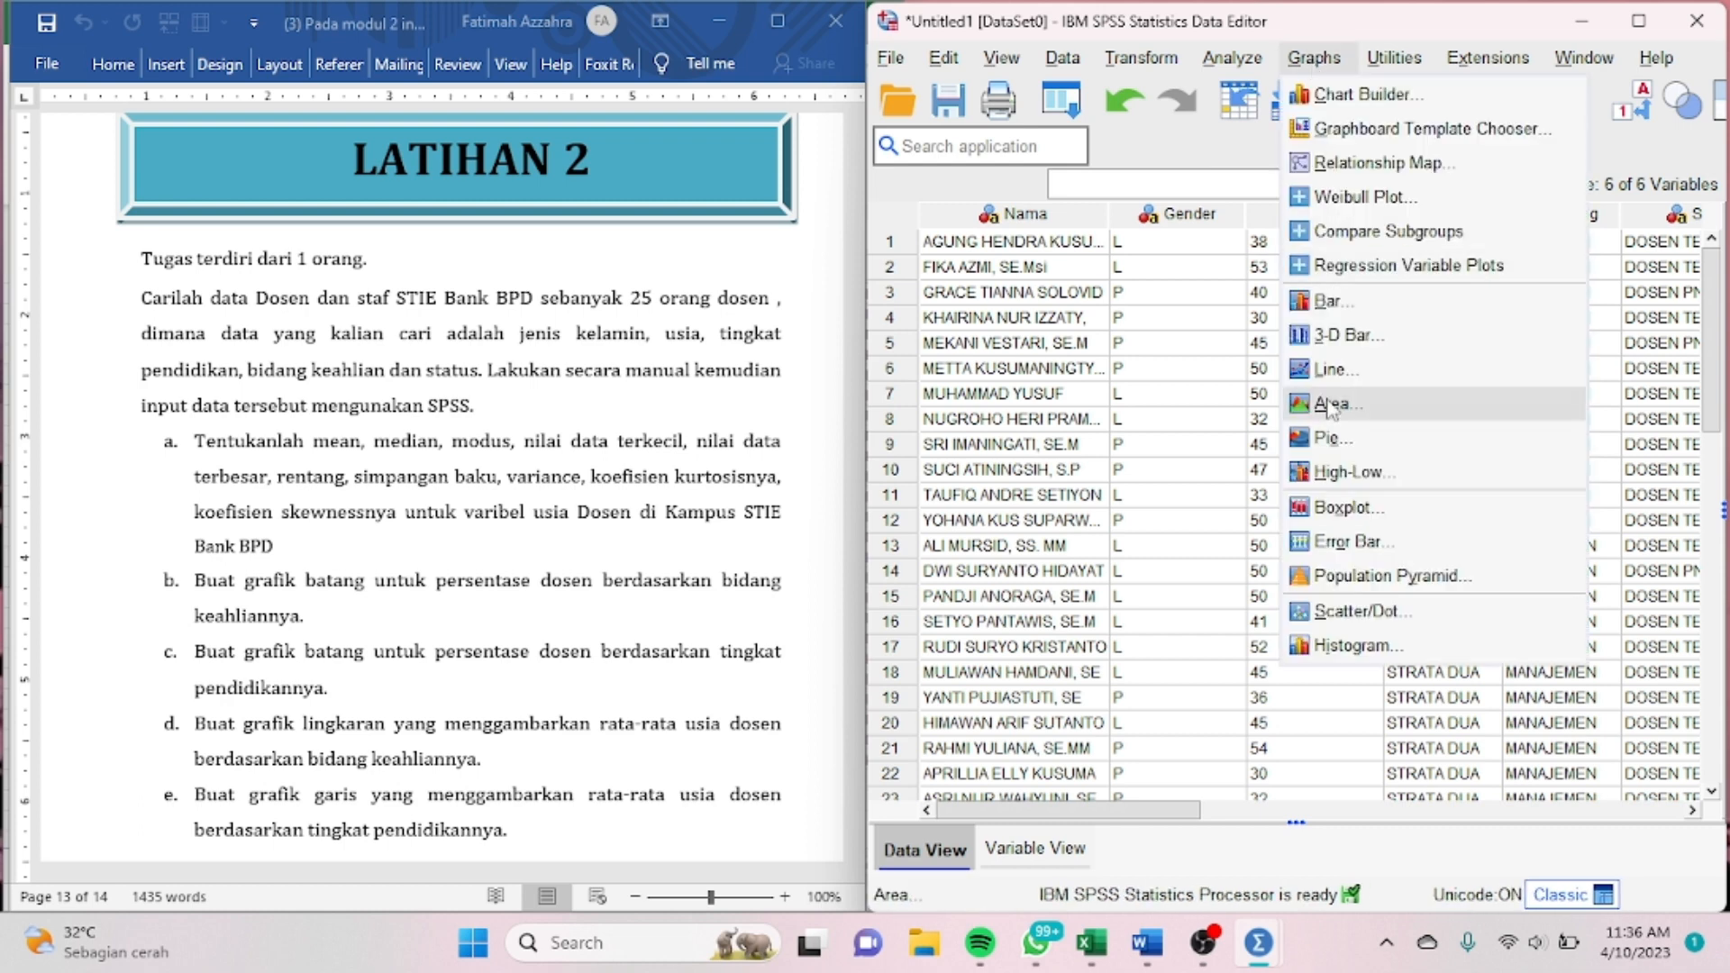
left_click(1343, 448)
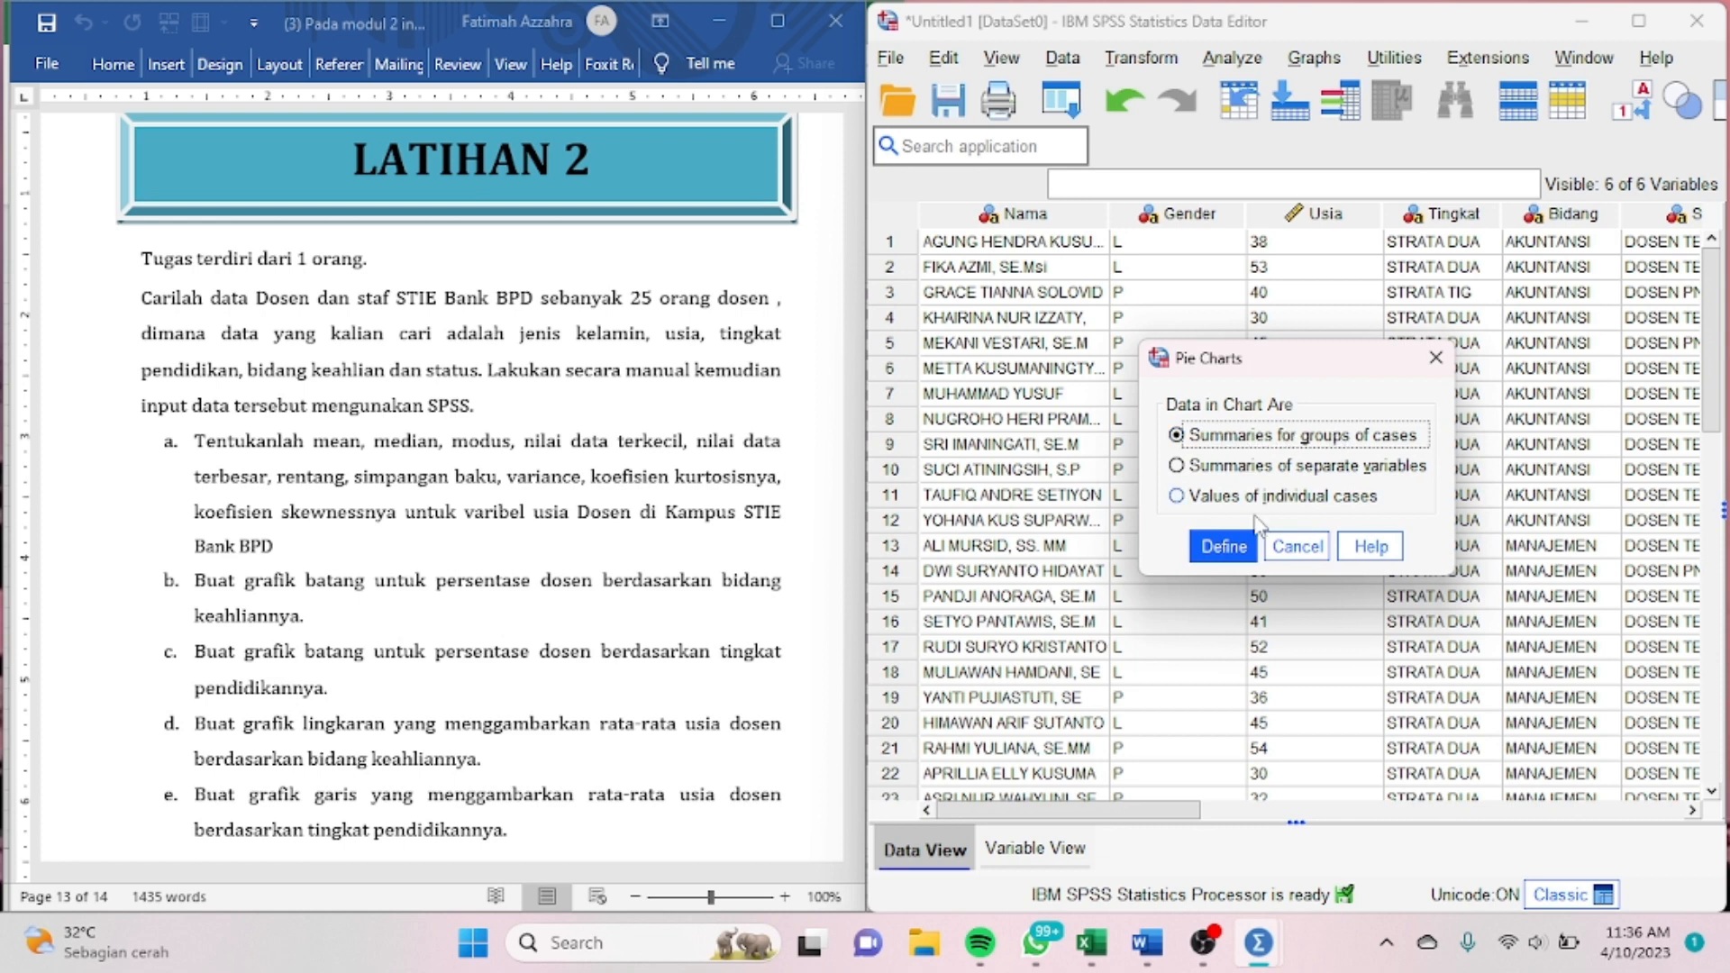
left_click(1233, 549)
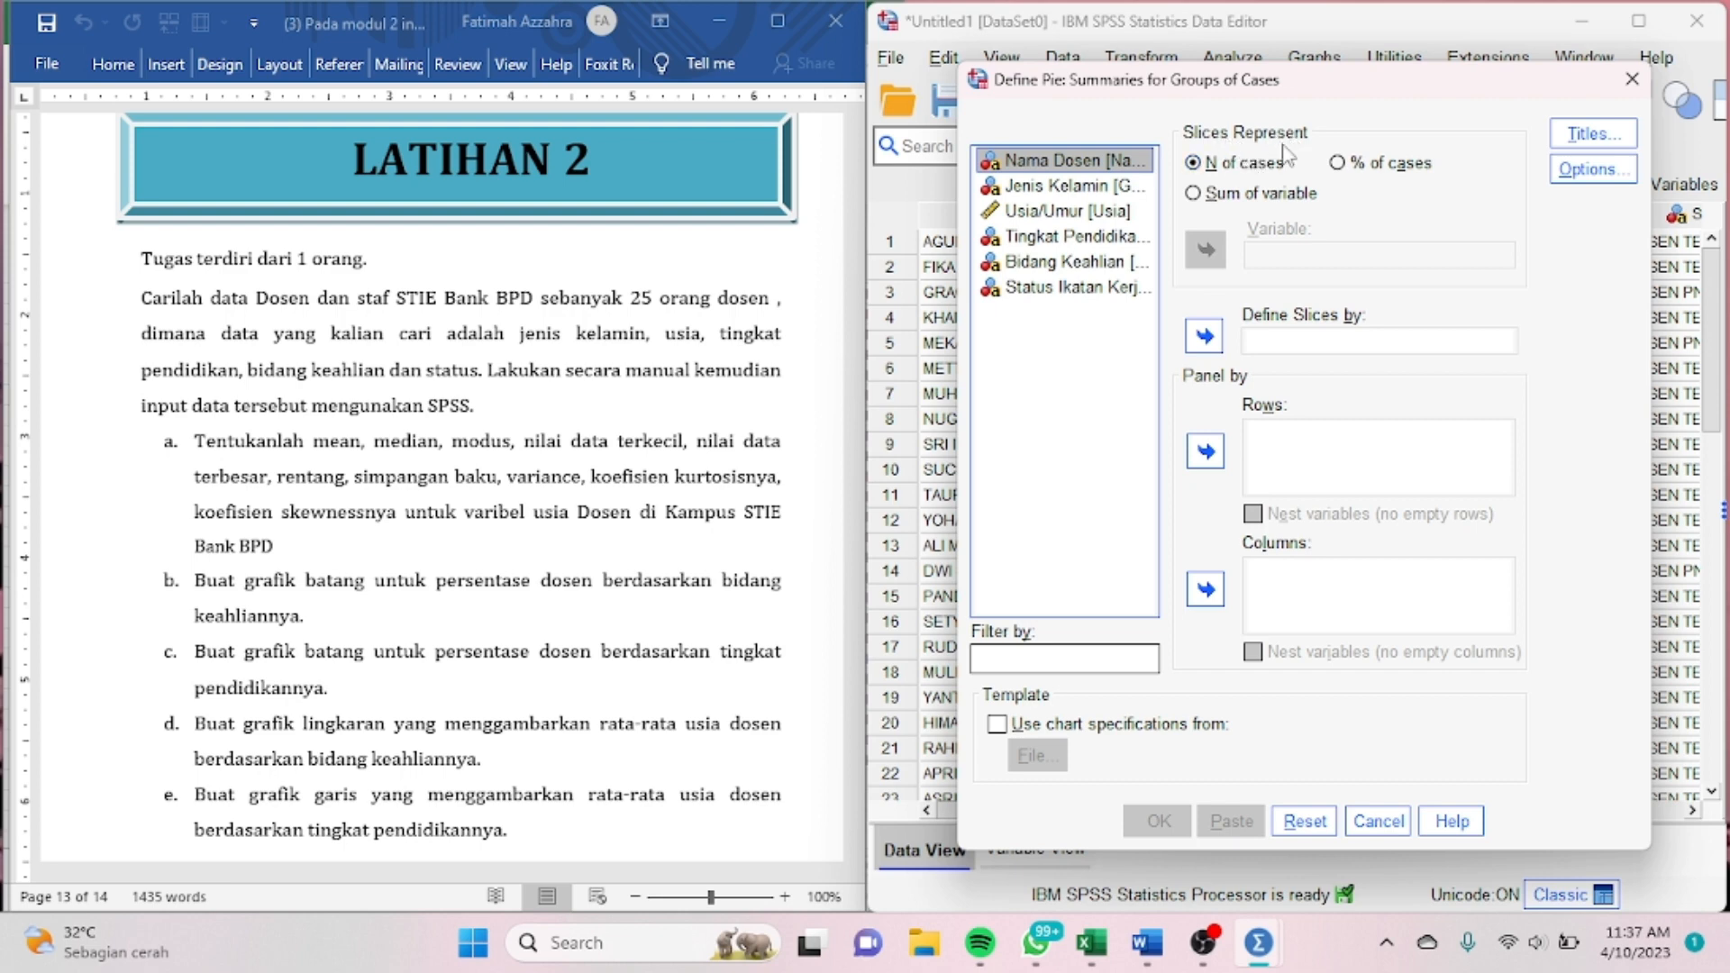
left_click(1249, 198)
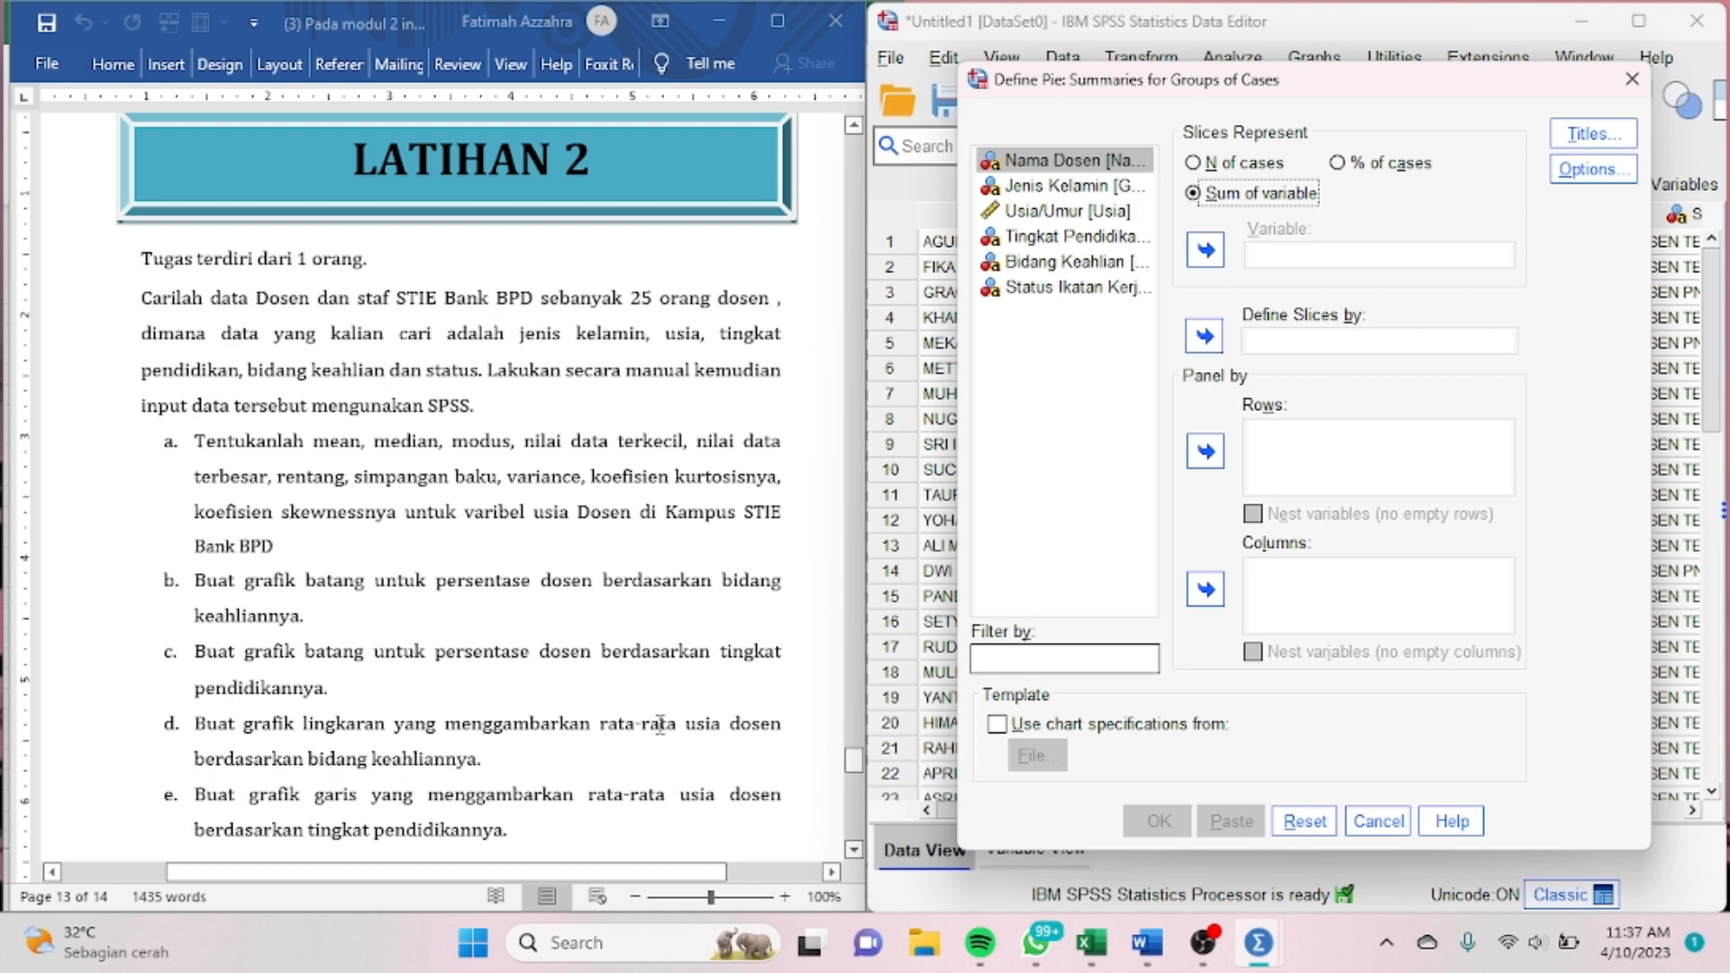
left_click(1016, 216)
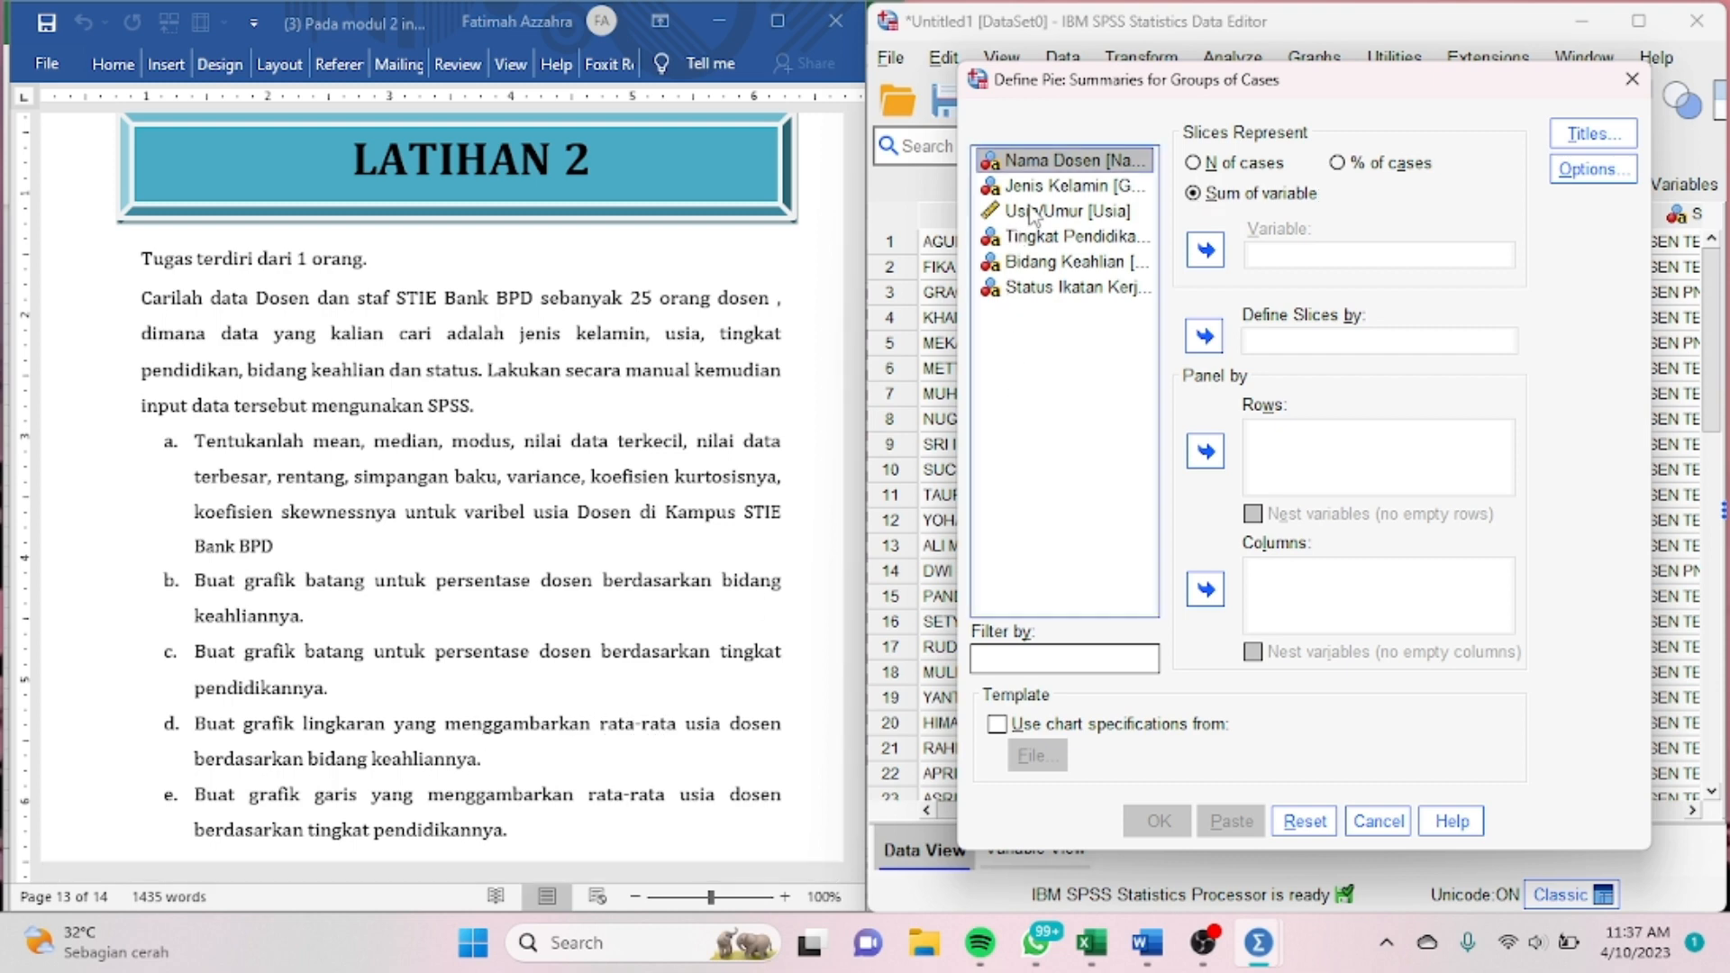
left_click(1204, 253)
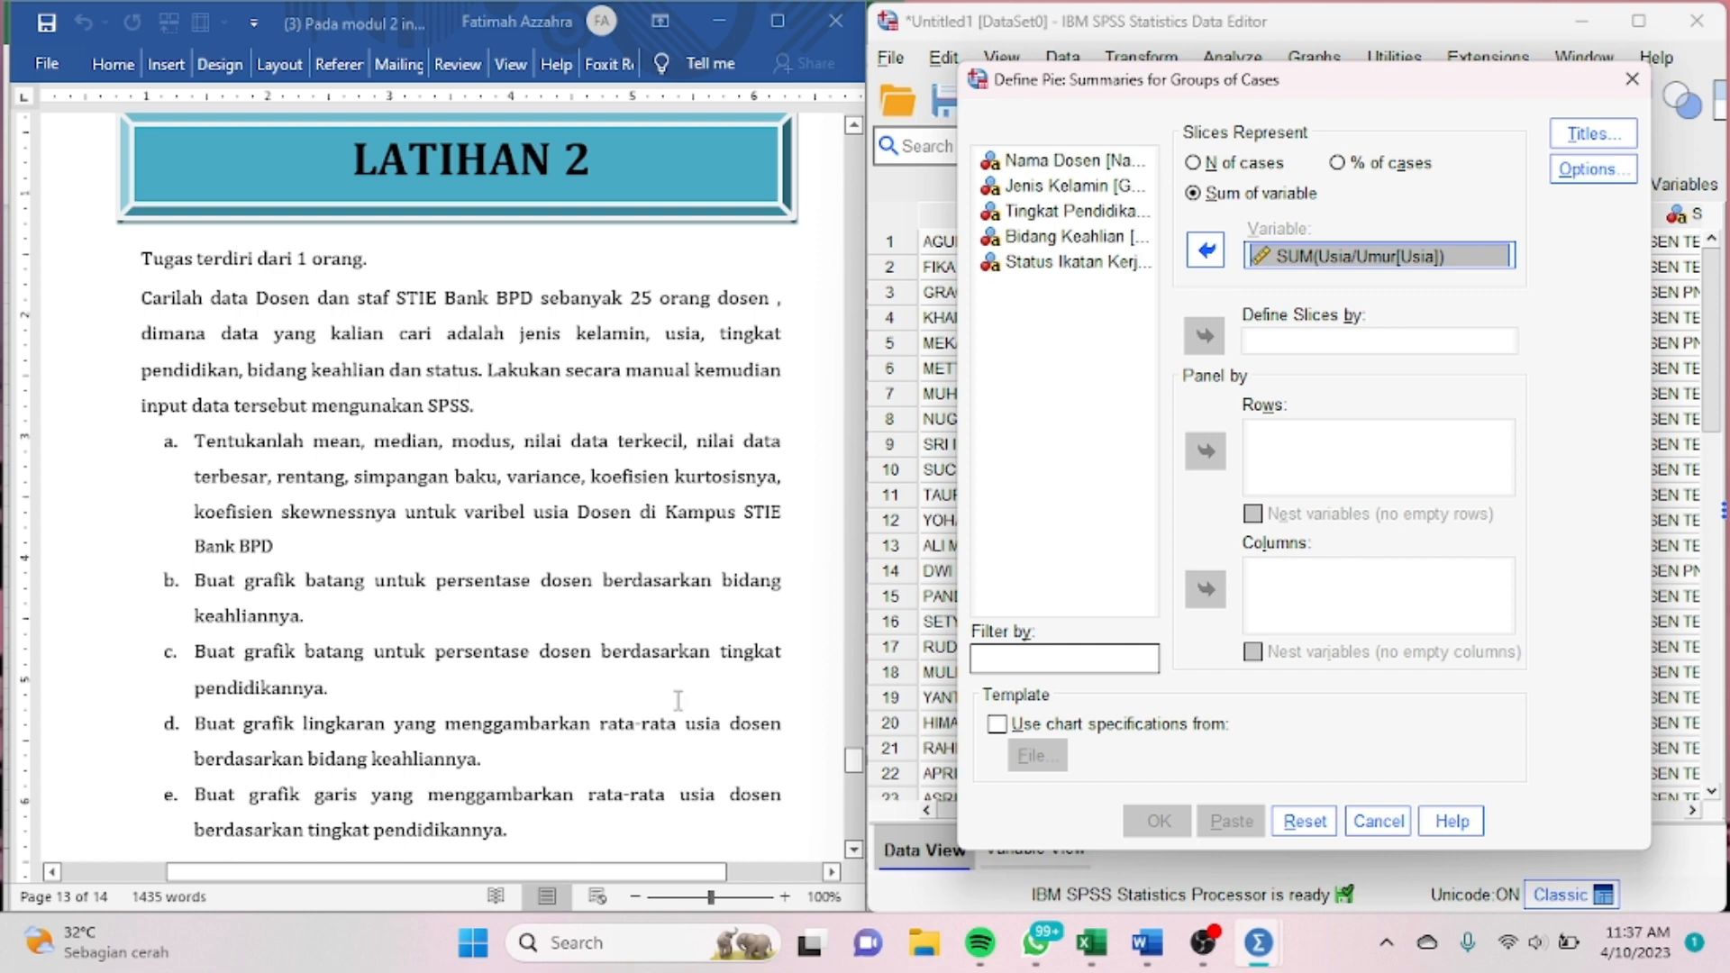
left_click(1014, 239)
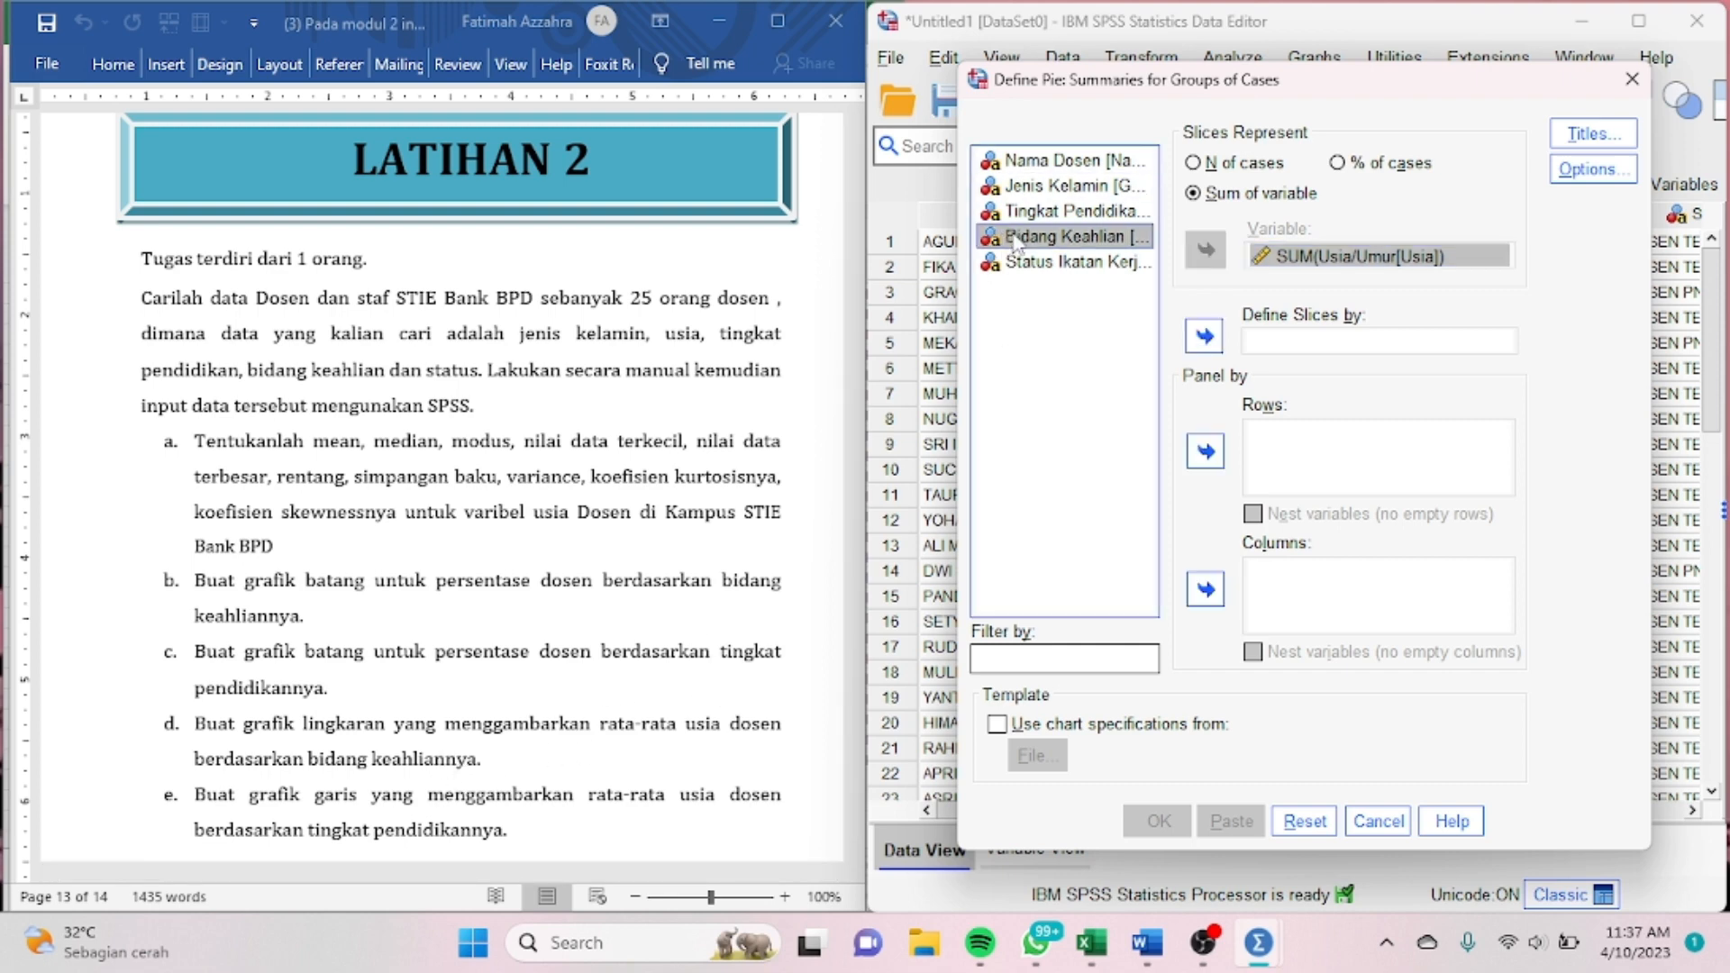
left_click(1206, 349)
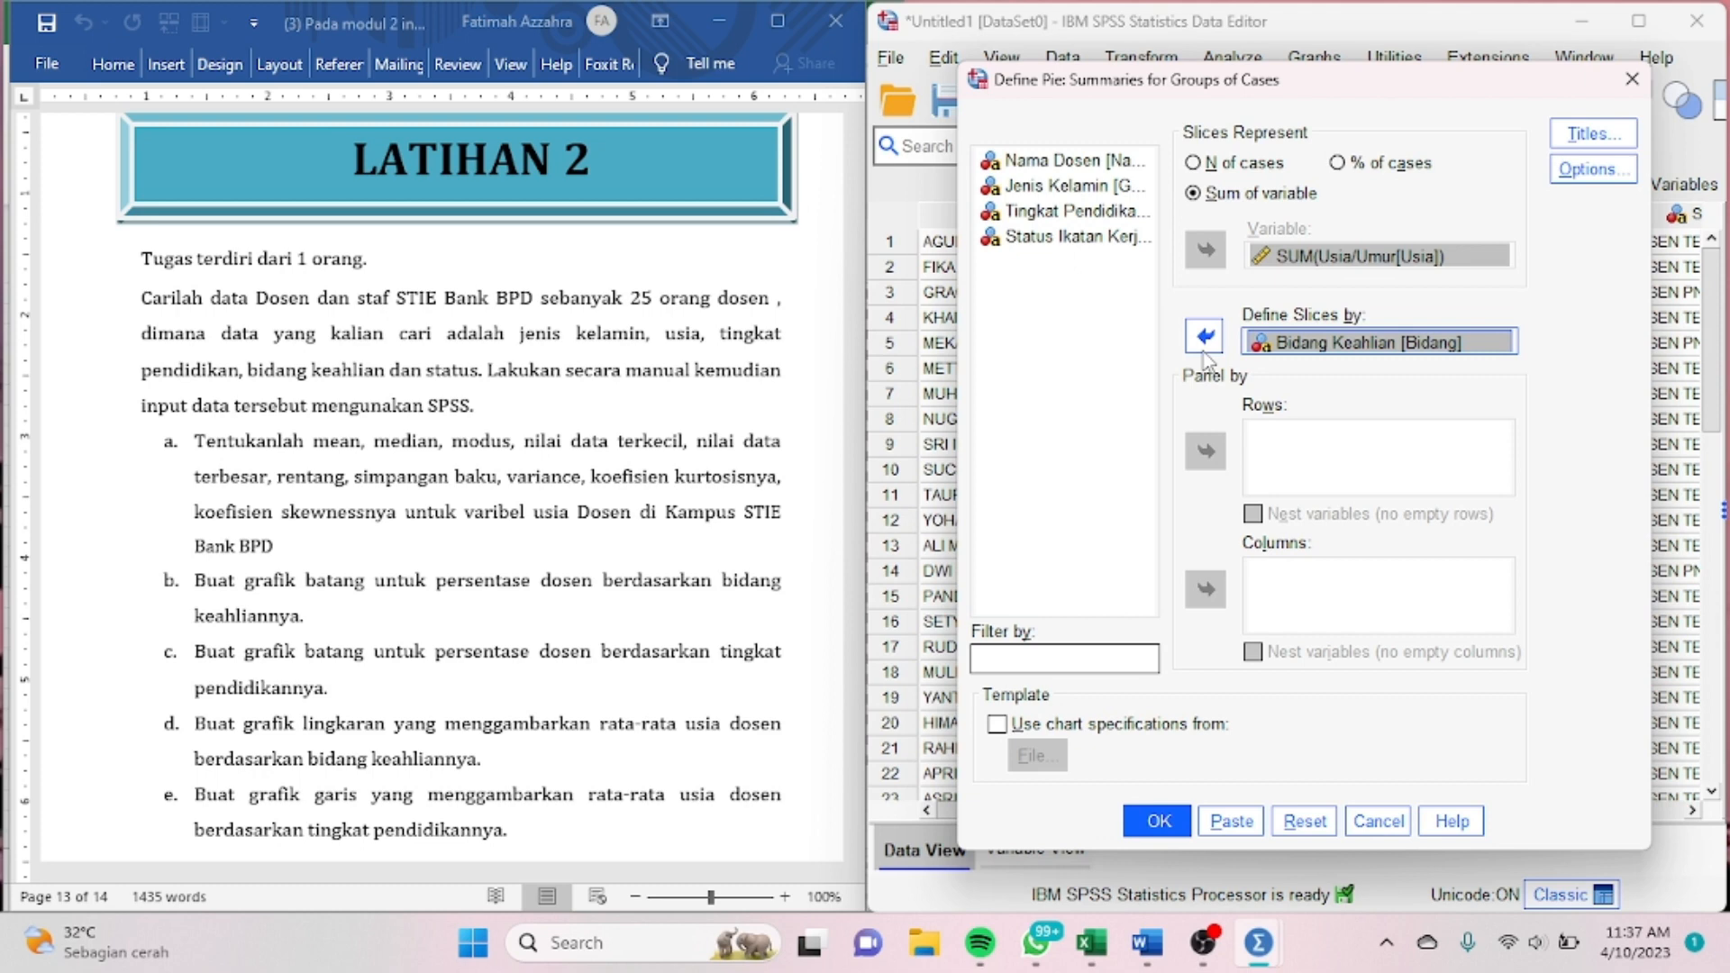
left_click(1158, 822)
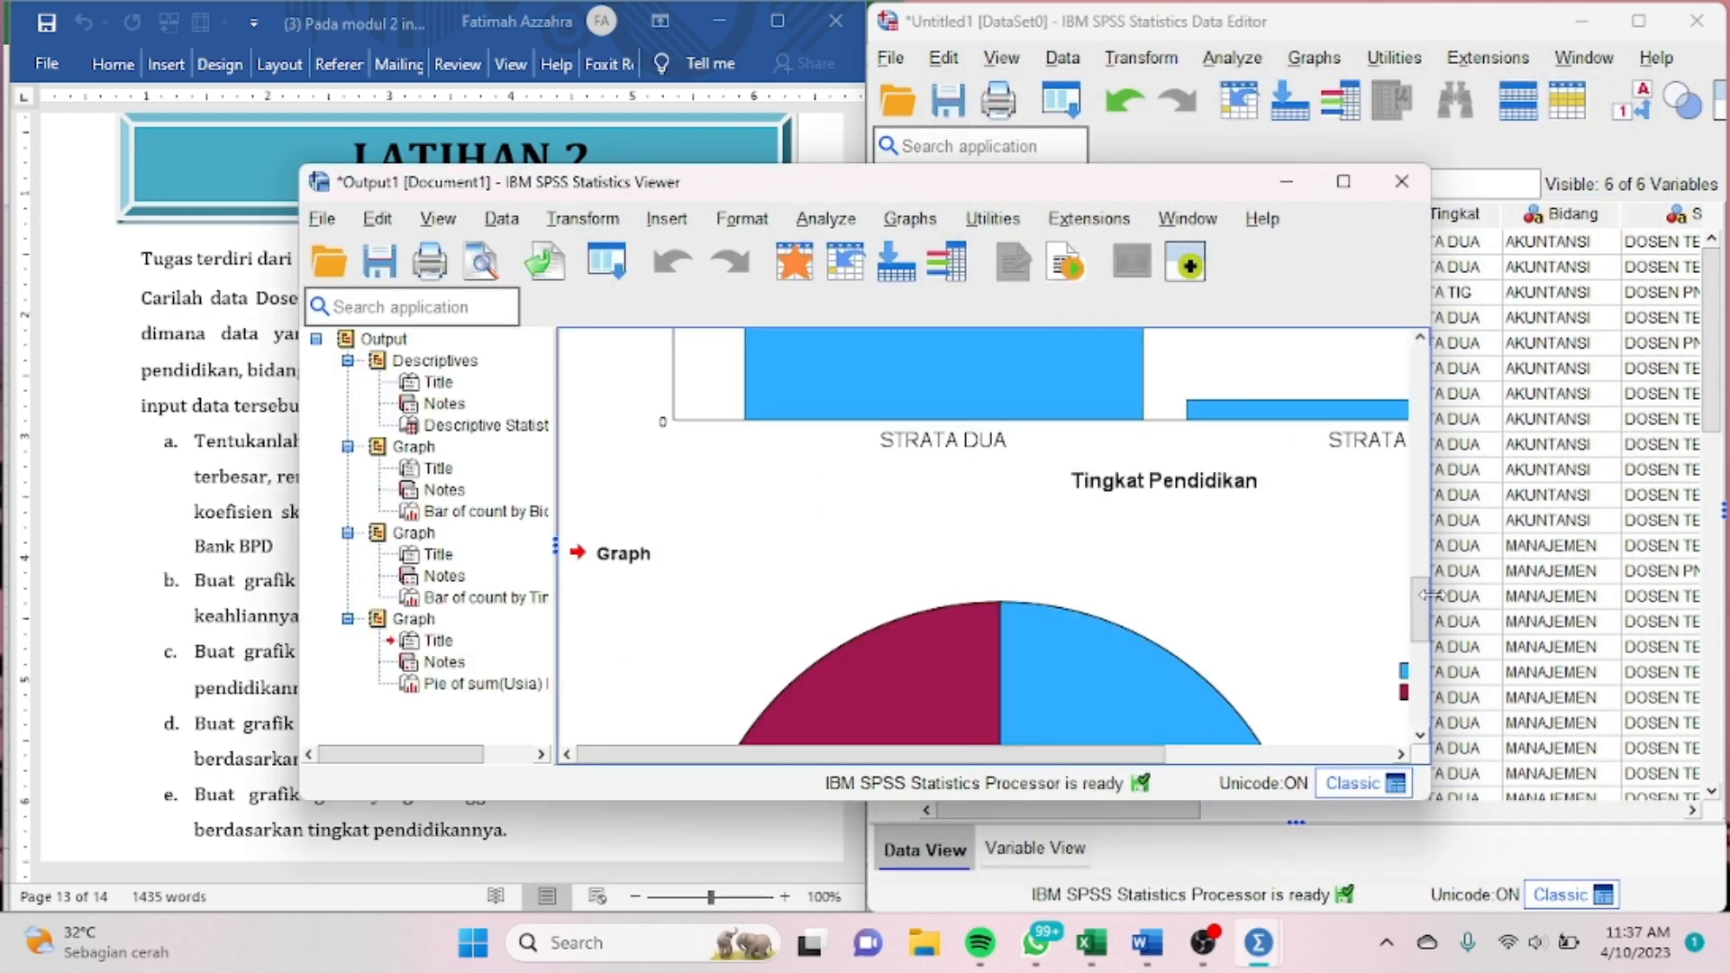
Step: Examine the Usia/Umur pie chart by Bidang Keahlian and minimize the output viewer
mouse_move(1427, 608)
left_mouse_down()
mouse_move(1422, 680)
mouse_move(1412, 622)
left_mouse_up()
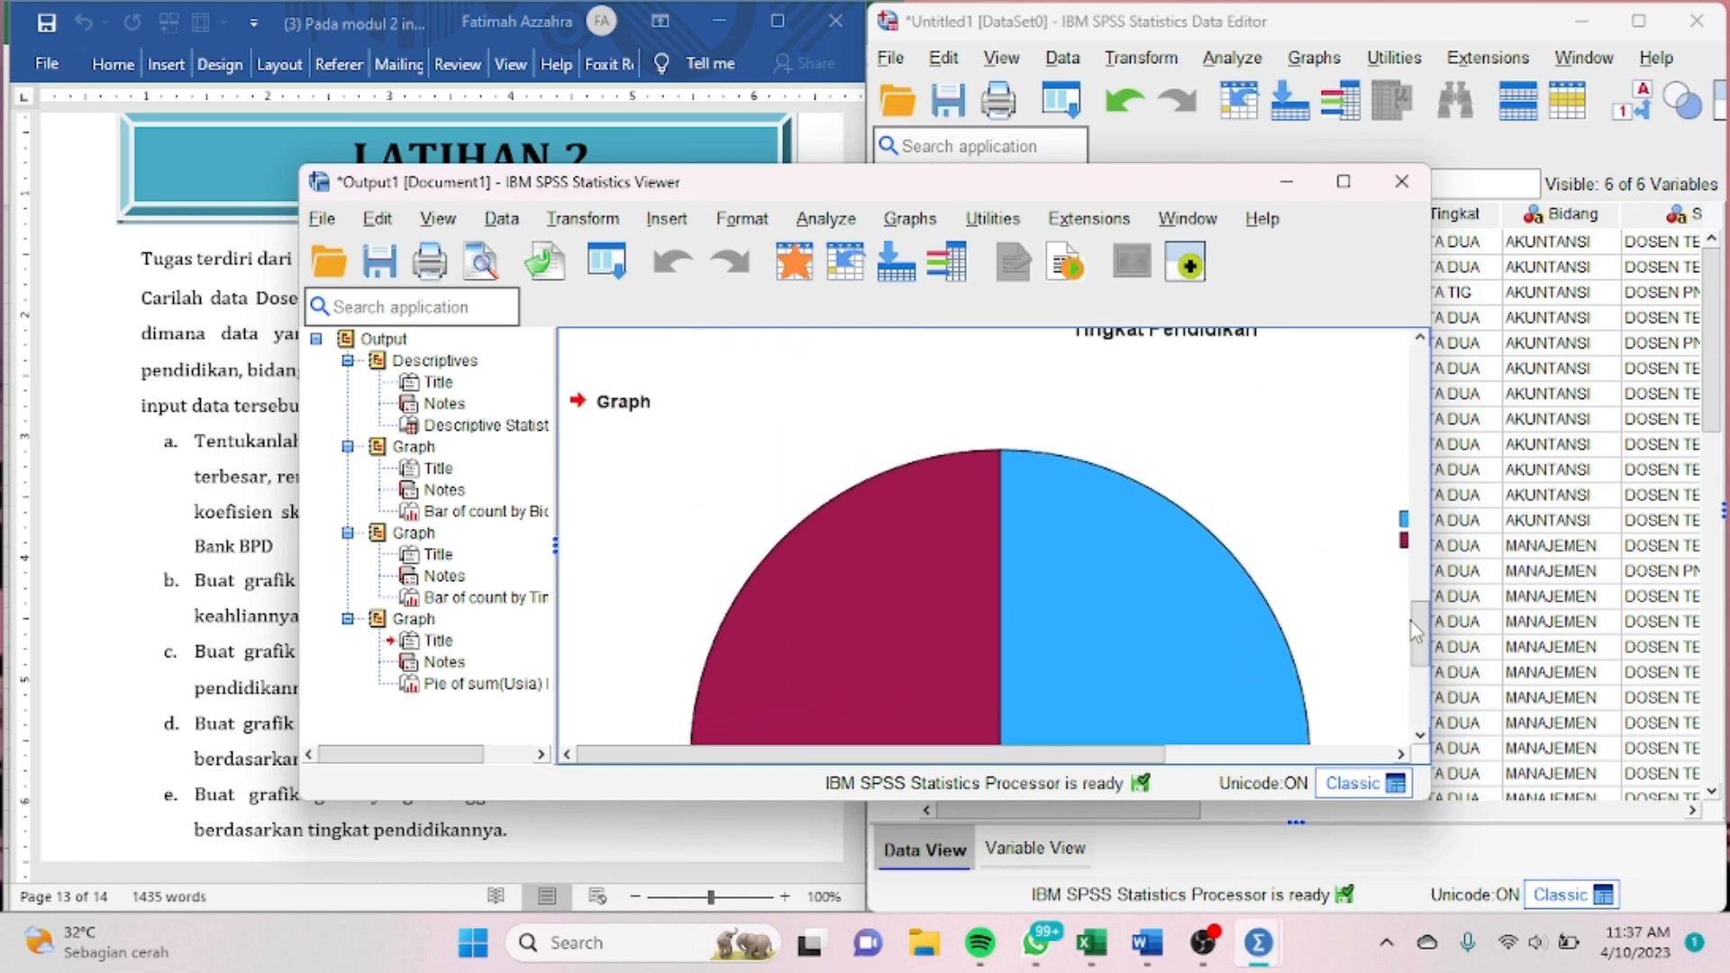
mouse_move(1107, 757)
left_mouse_down()
mouse_move(1232, 770)
mouse_move(1105, 766)
left_mouse_up()
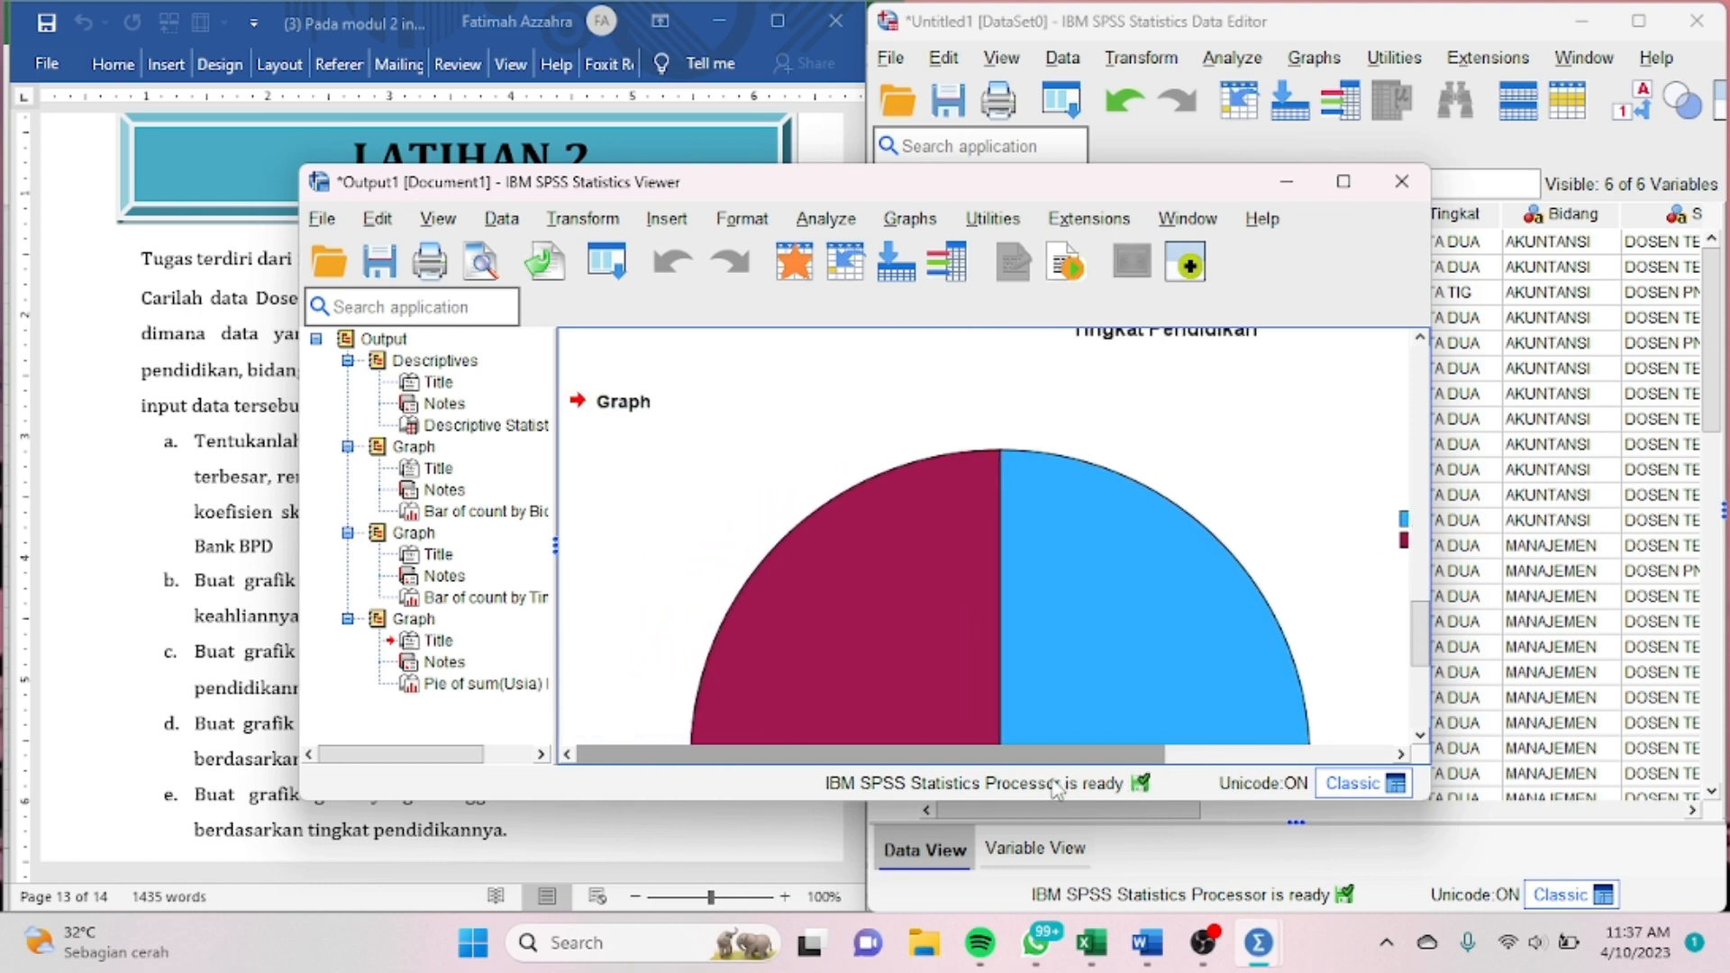
left_click(1282, 185)
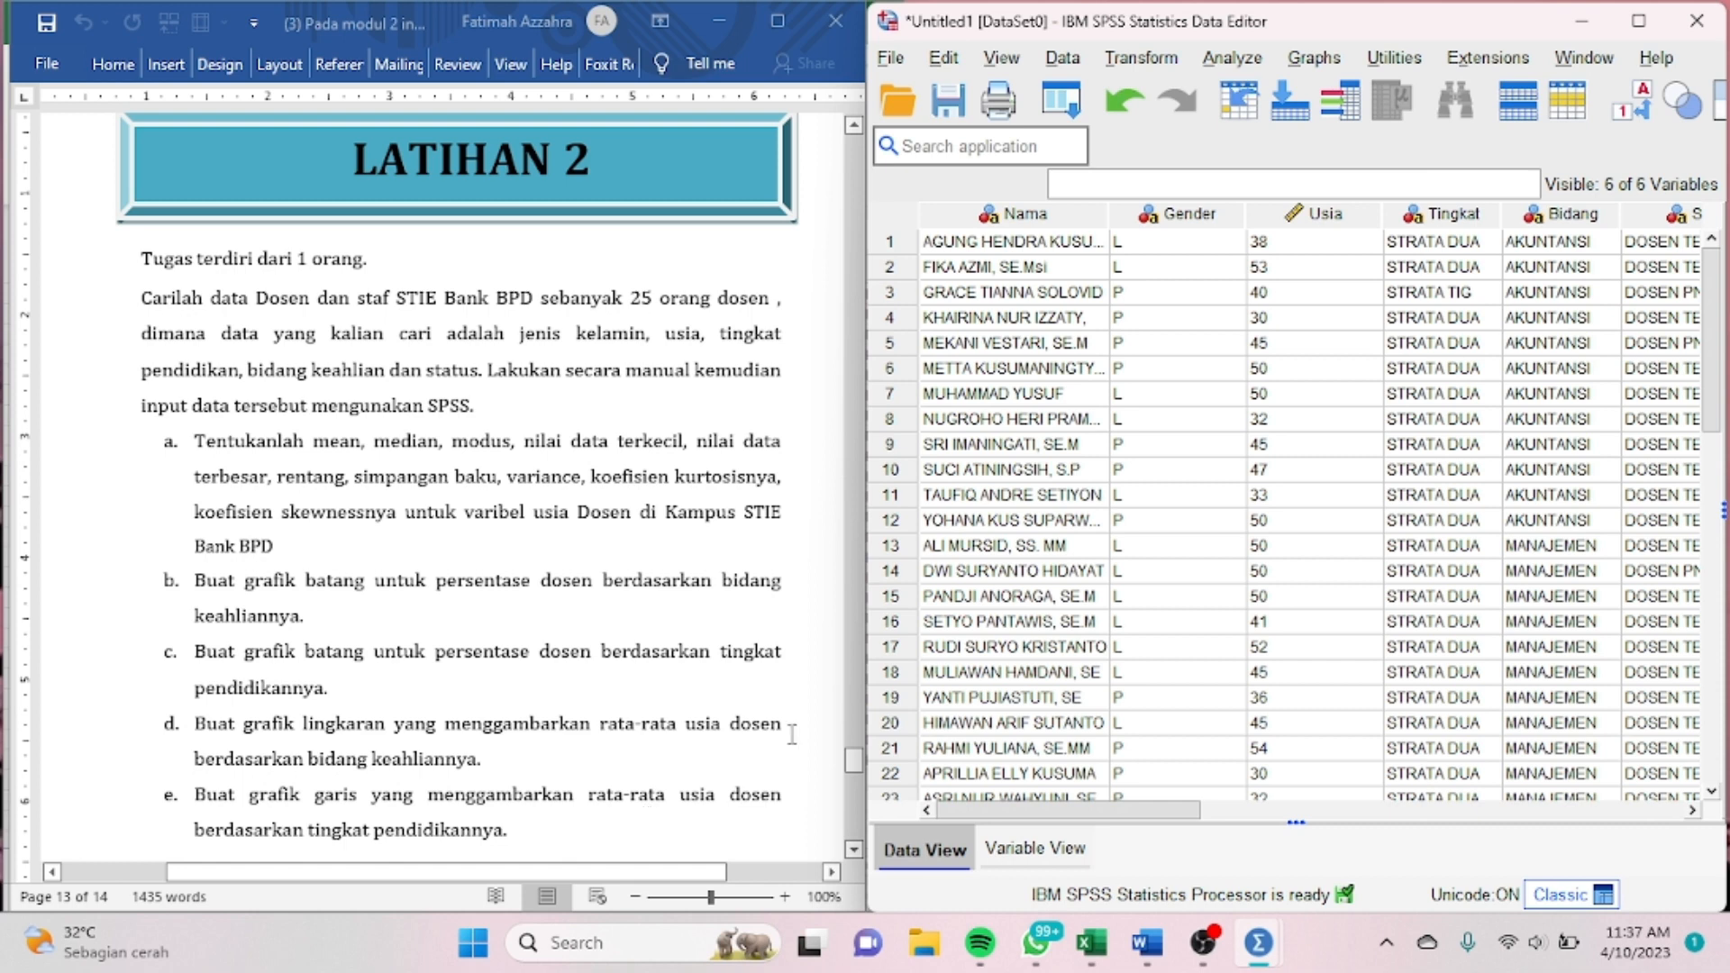
Step: Create a simple line chart of summaries for groups of cases showing the mean of Usia/Umur, with Tingkat Pendidikan on the category axis
left_click(1314, 59)
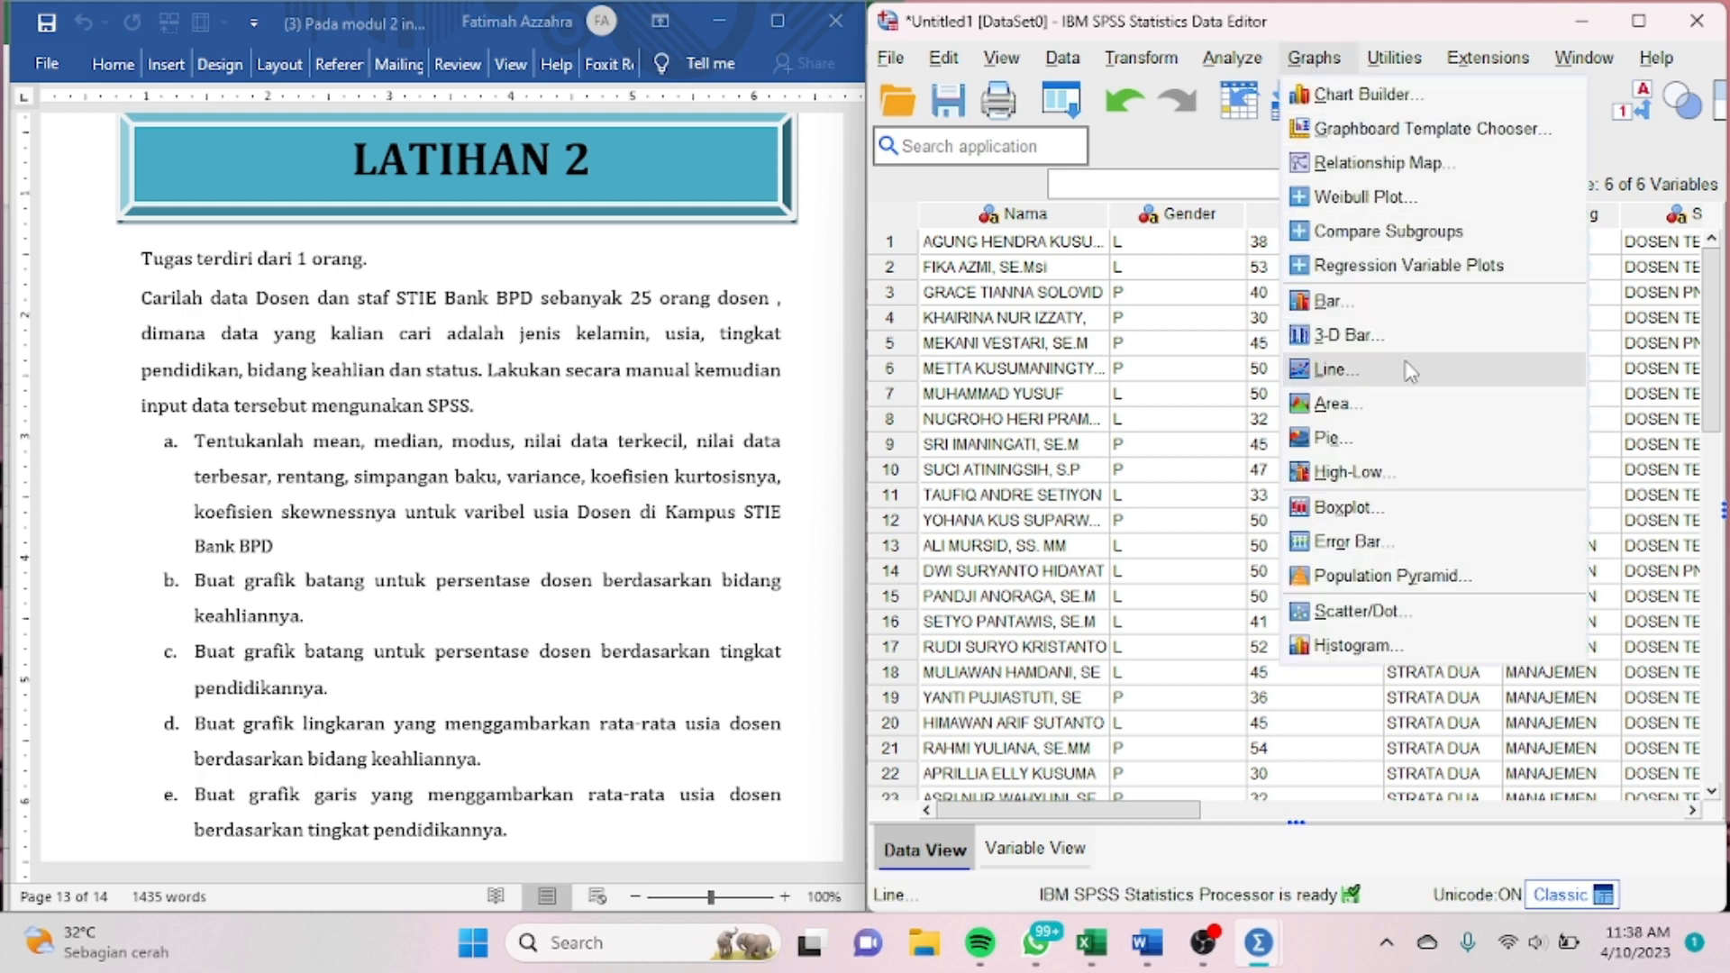
left_click(1330, 369)
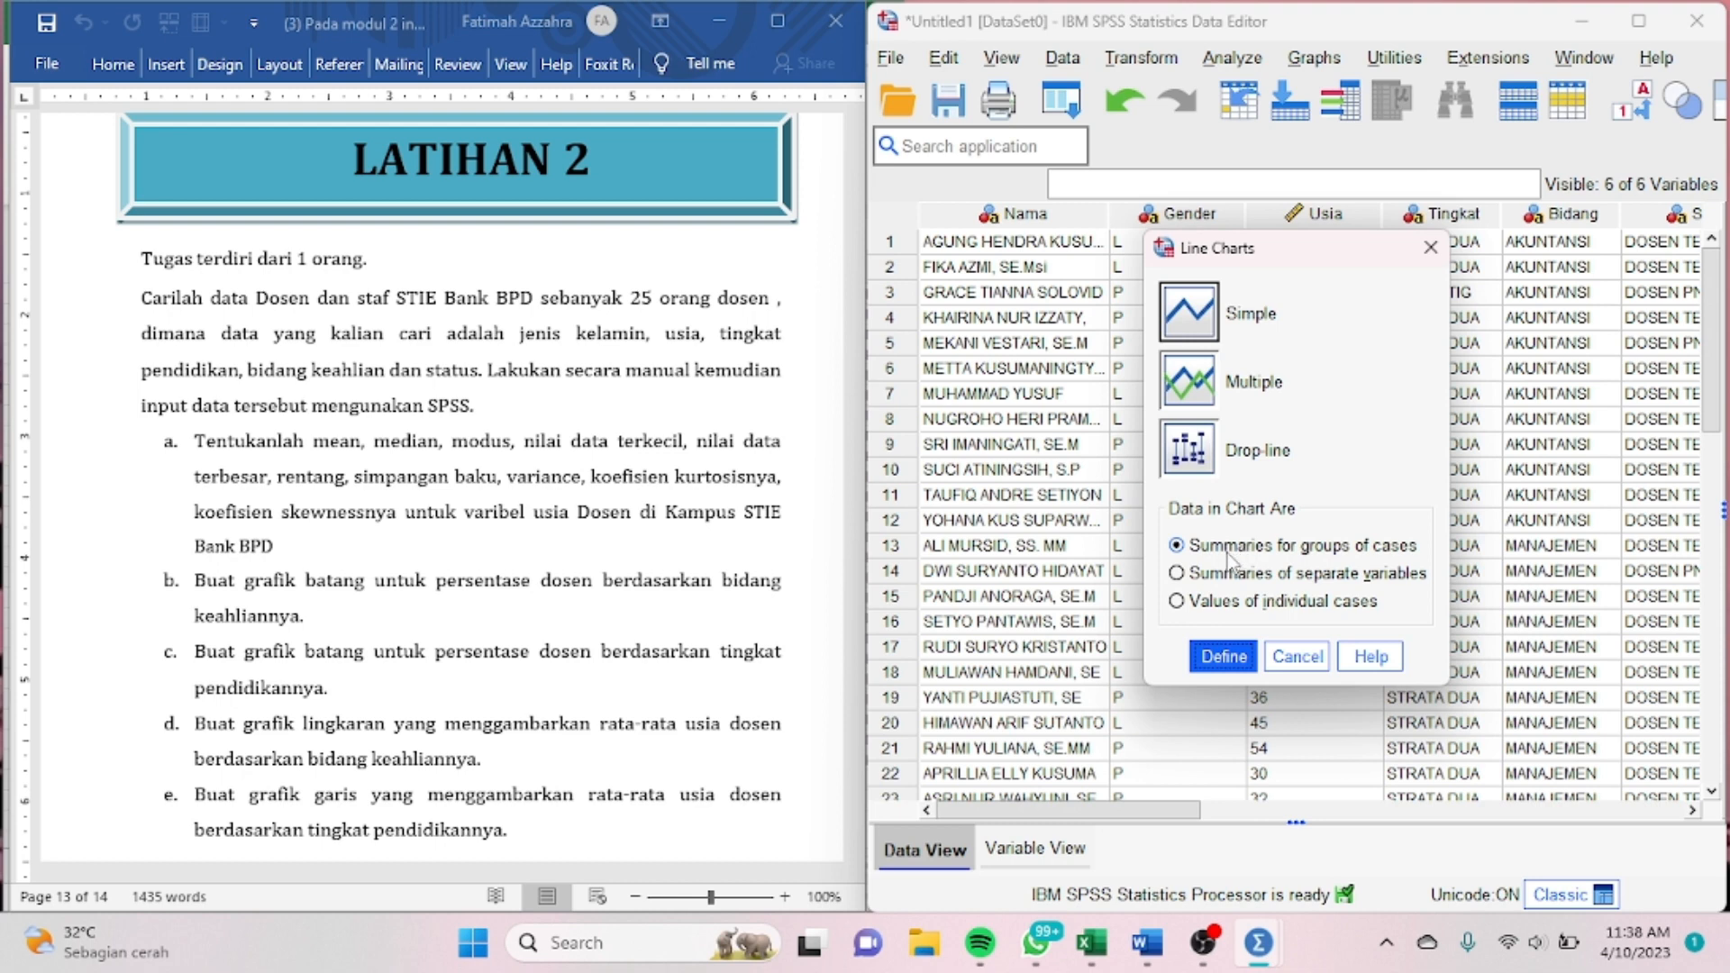
left_click(1224, 660)
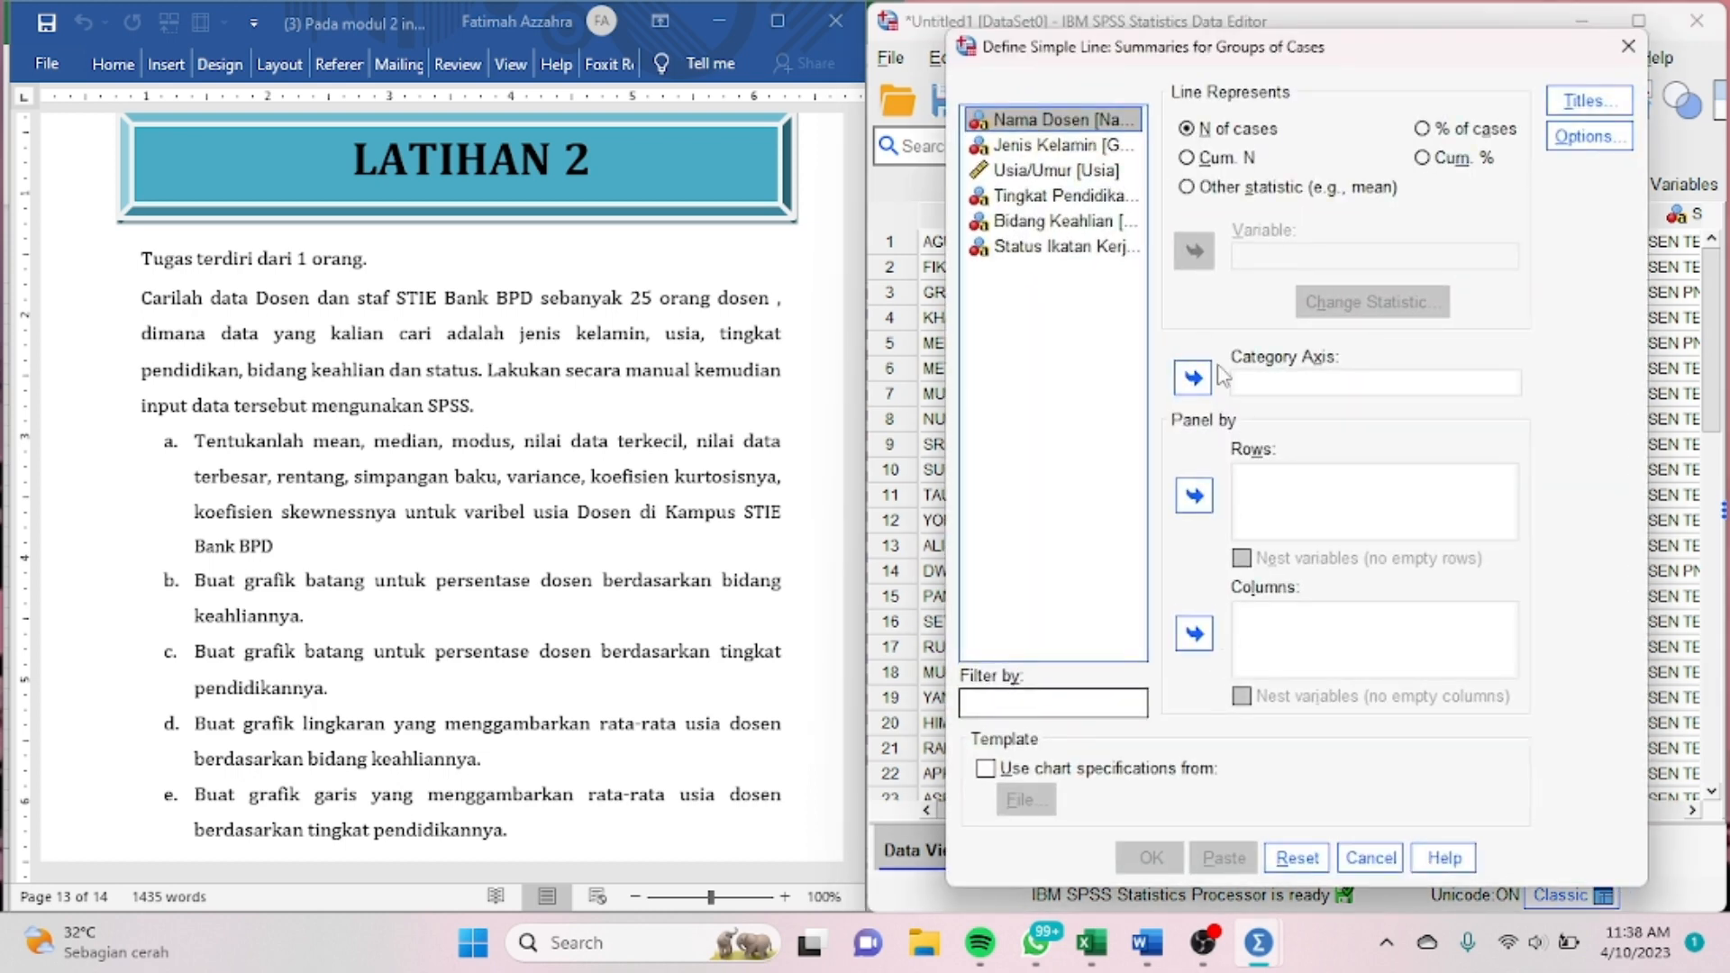
left_click(1045, 170)
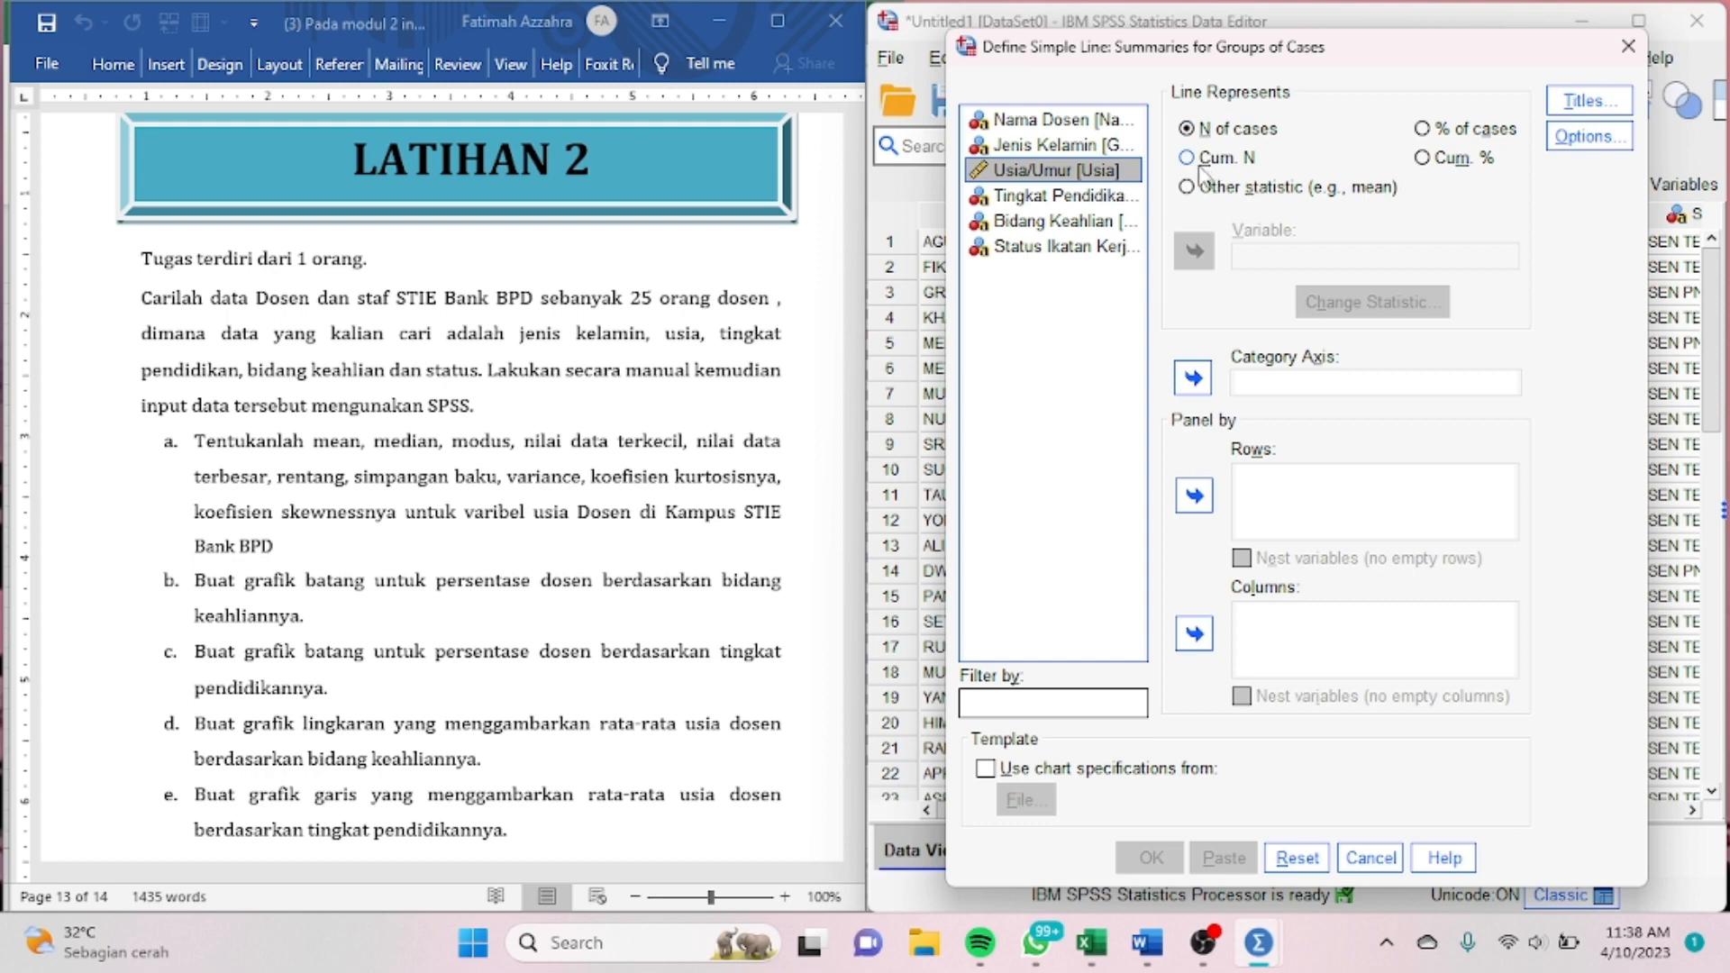
left_click(1213, 197)
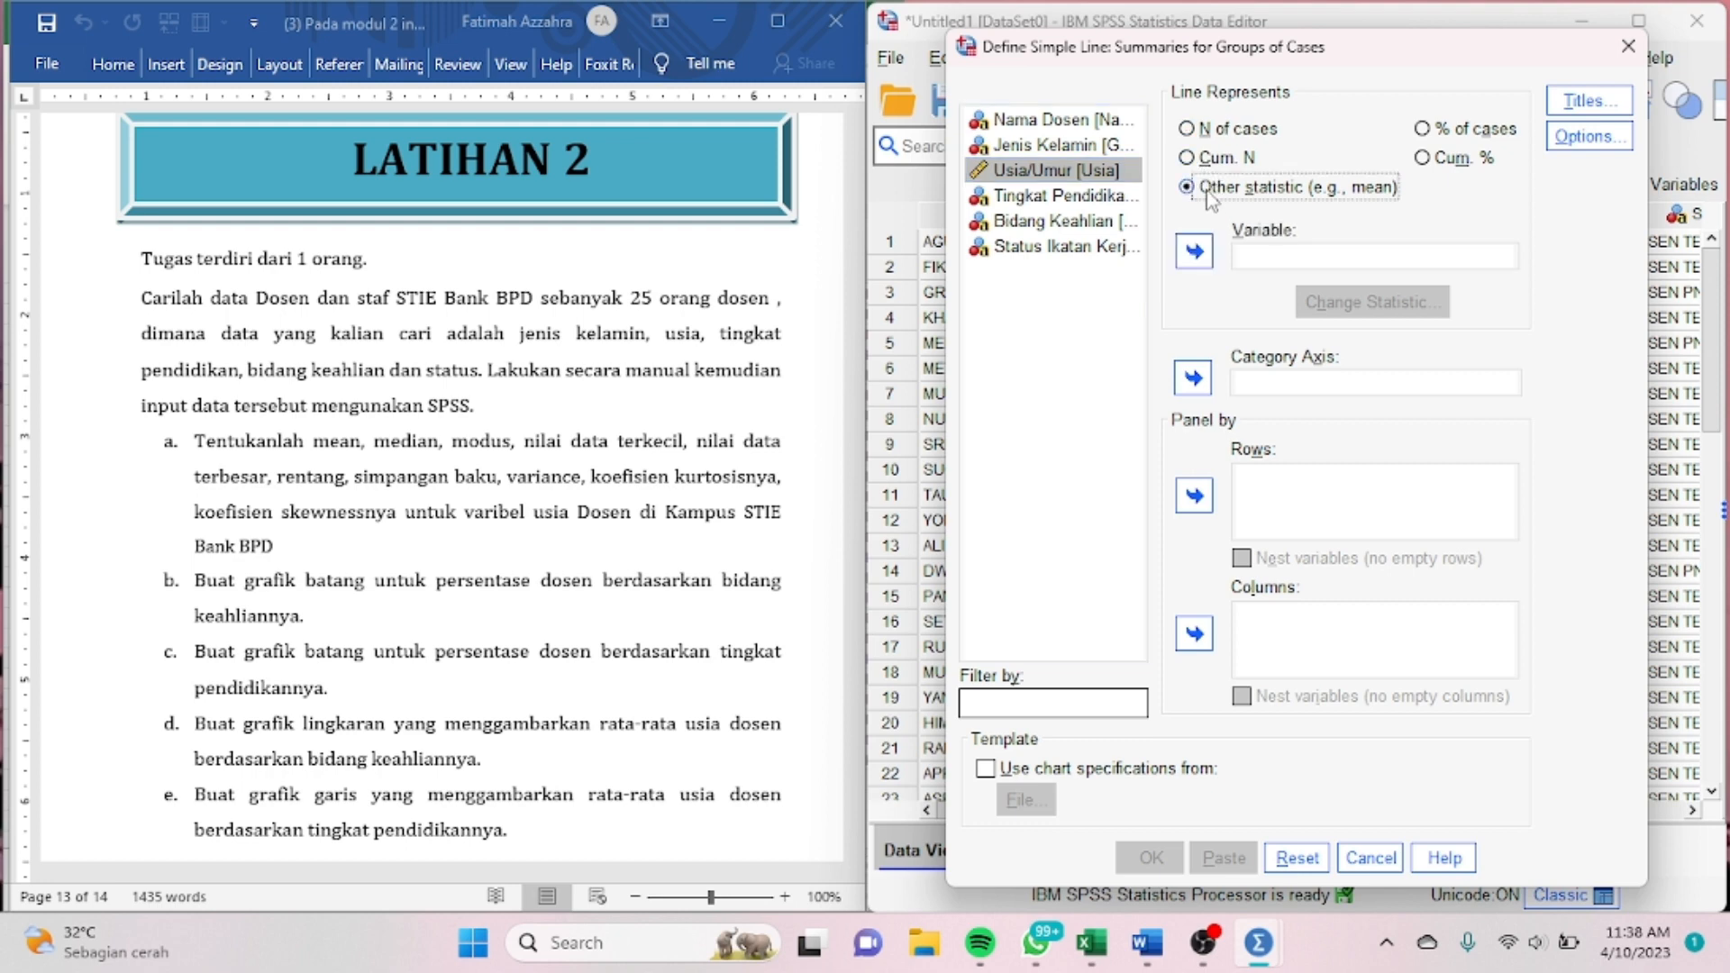
left_click(1199, 258)
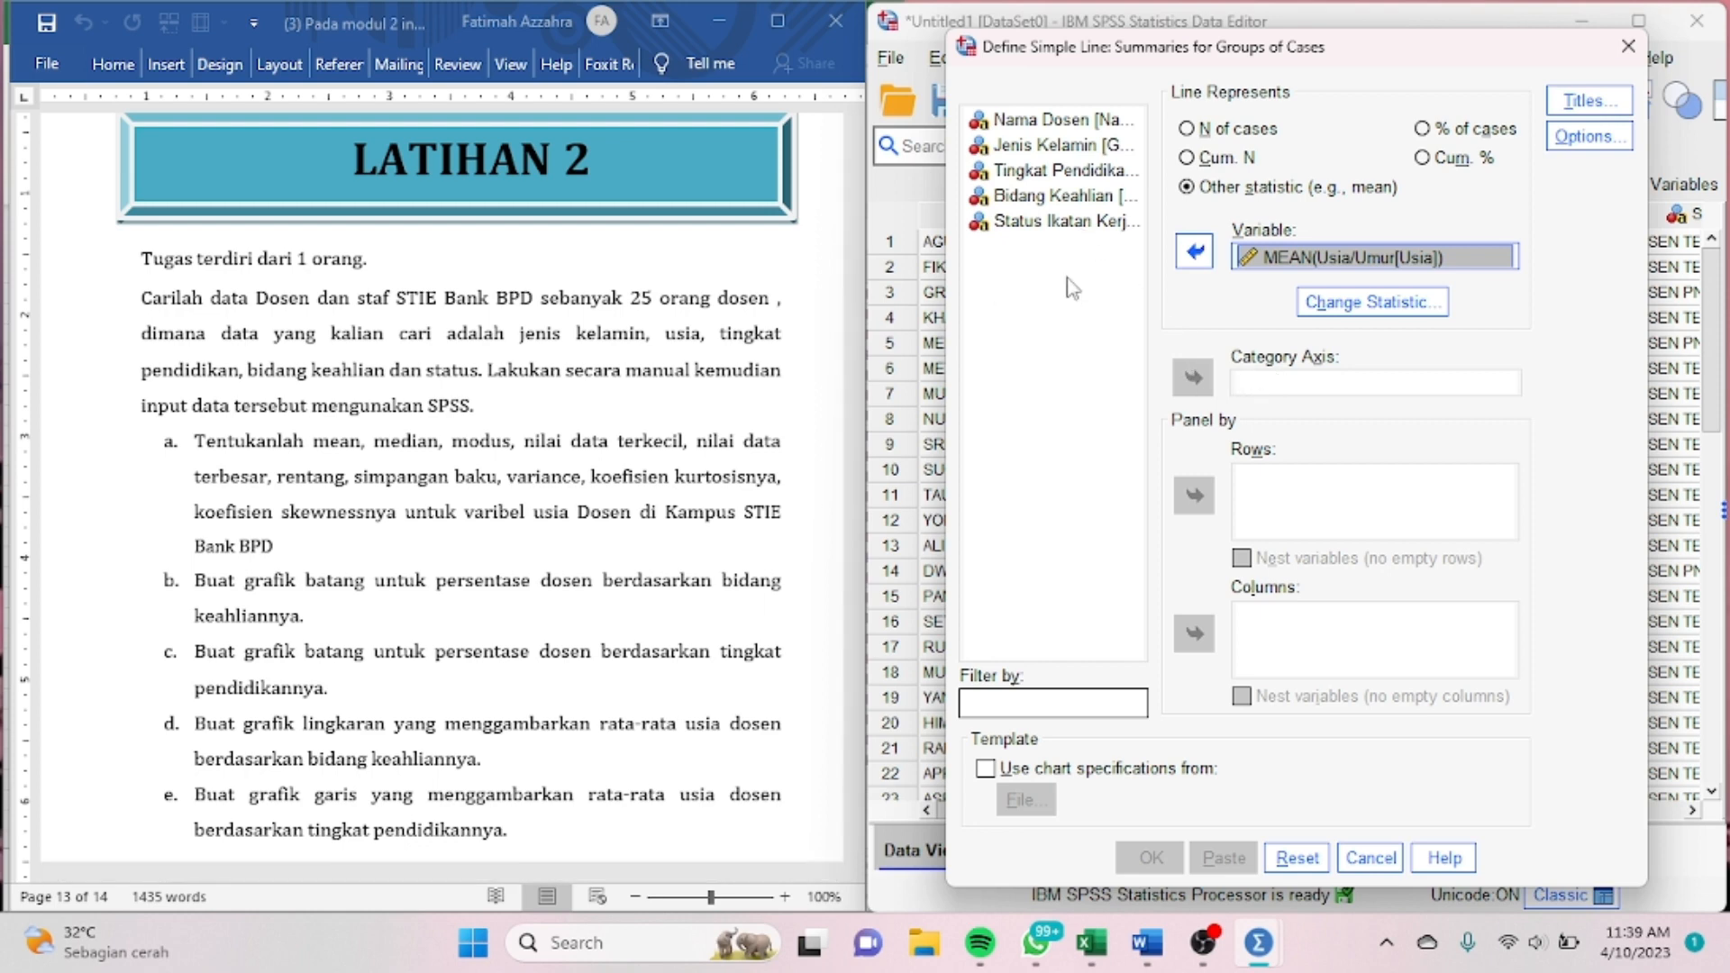
left_click(1048, 177)
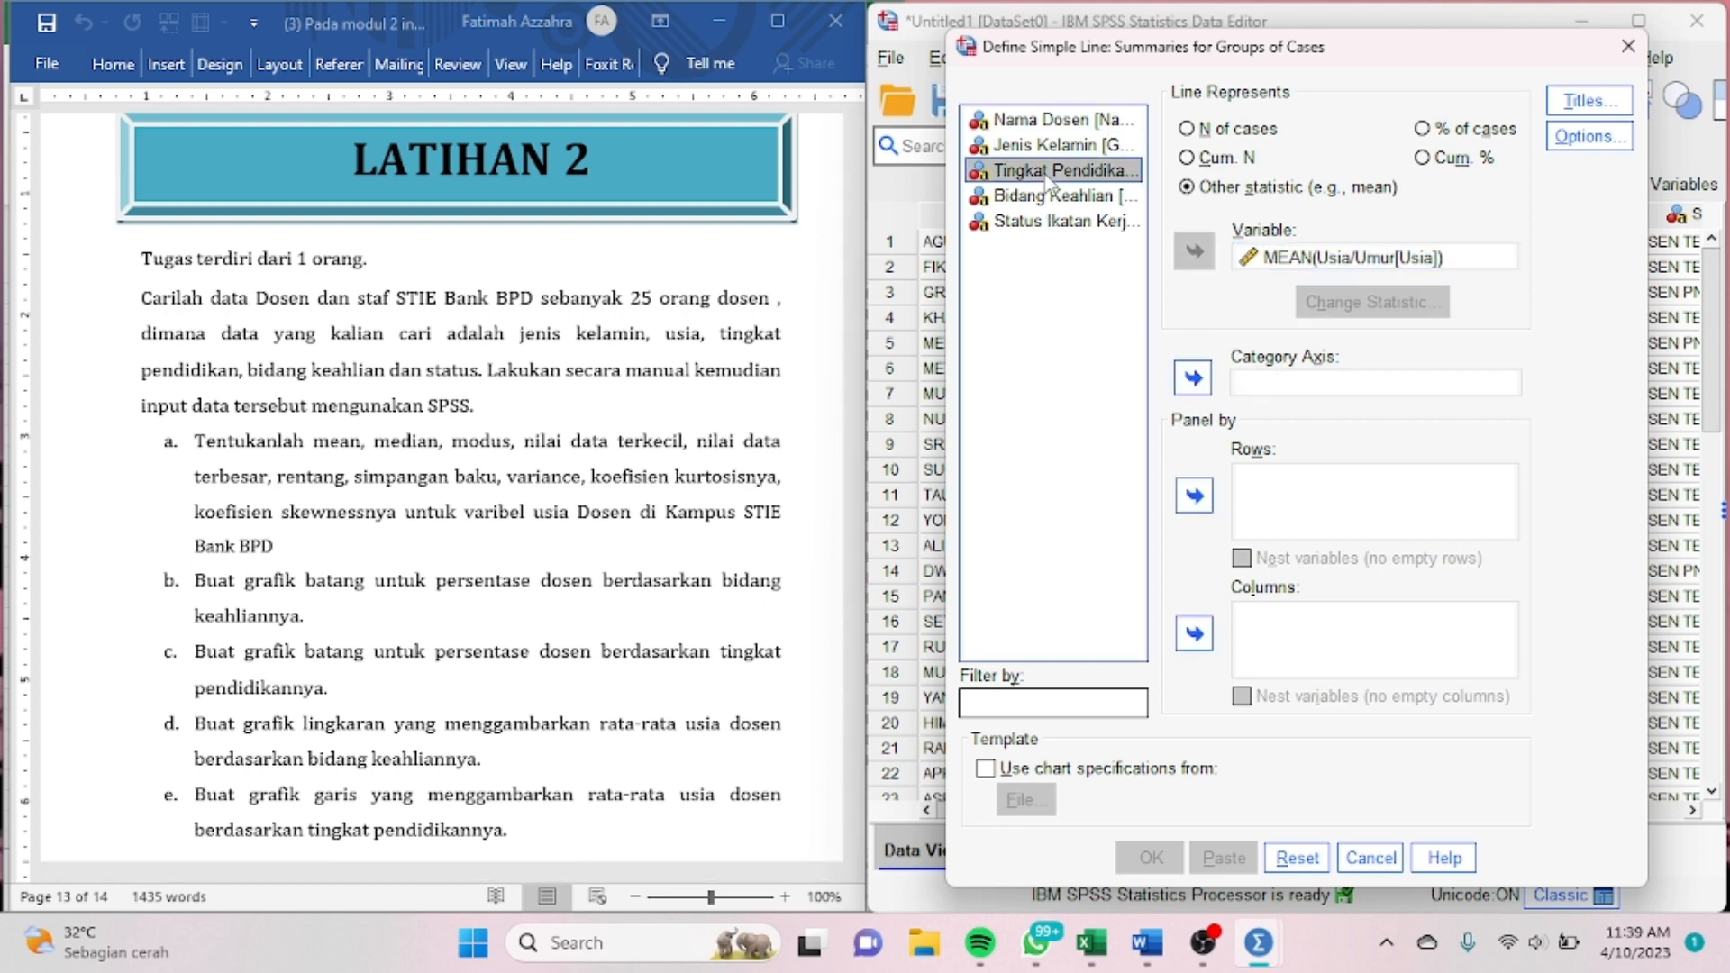
left_click(1192, 377)
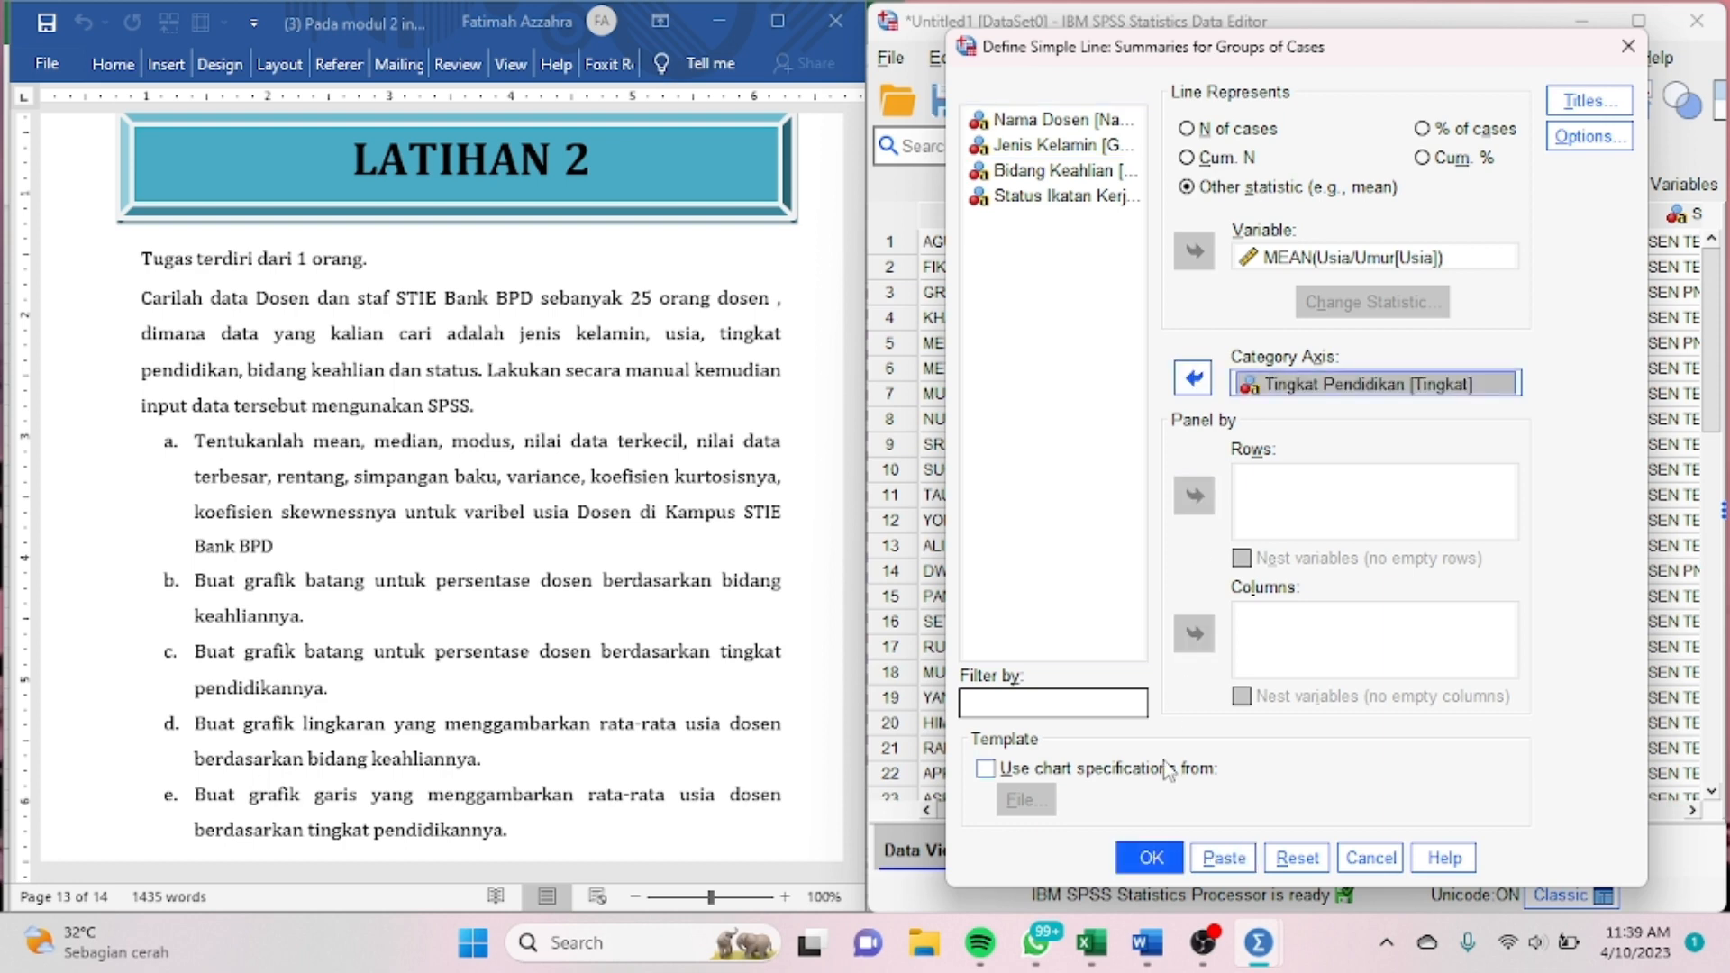
left_click(1149, 858)
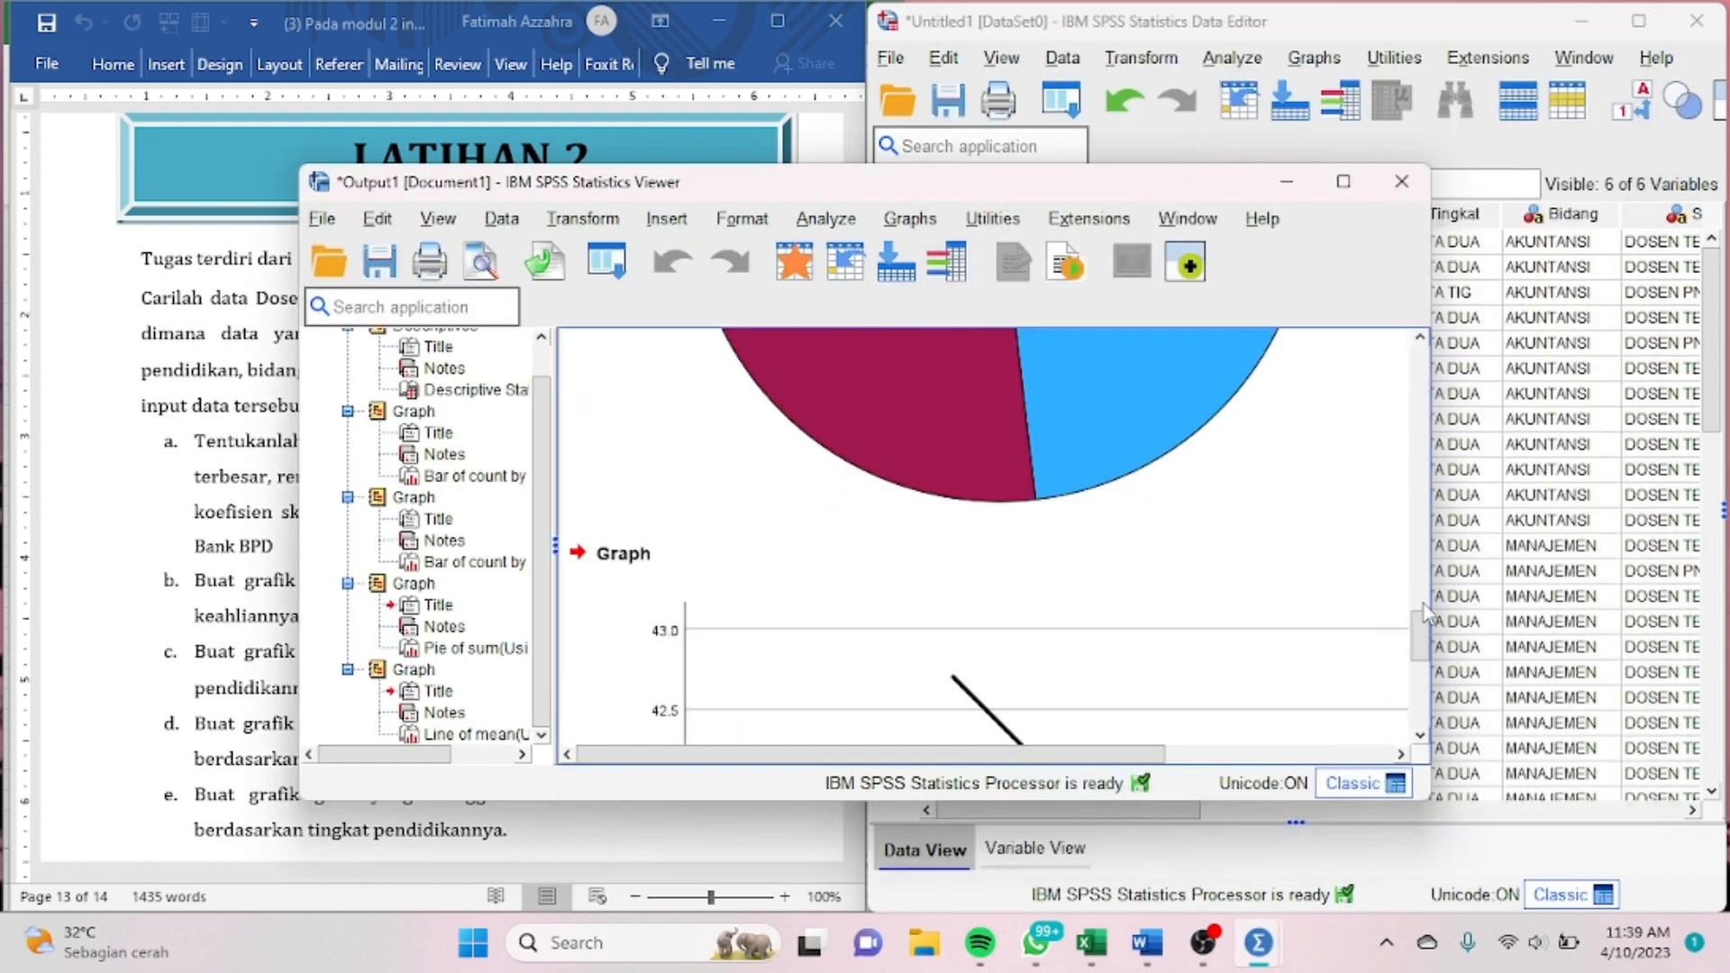
Step: Maximize the output viewer, examine the whole line chart of mean Usia/Umur by Tingkat Pendidikan, and return to the Descriptives results
mouse_move(1422, 636)
left_mouse_down()
mouse_move(1420, 729)
mouse_move(1414, 665)
left_mouse_up()
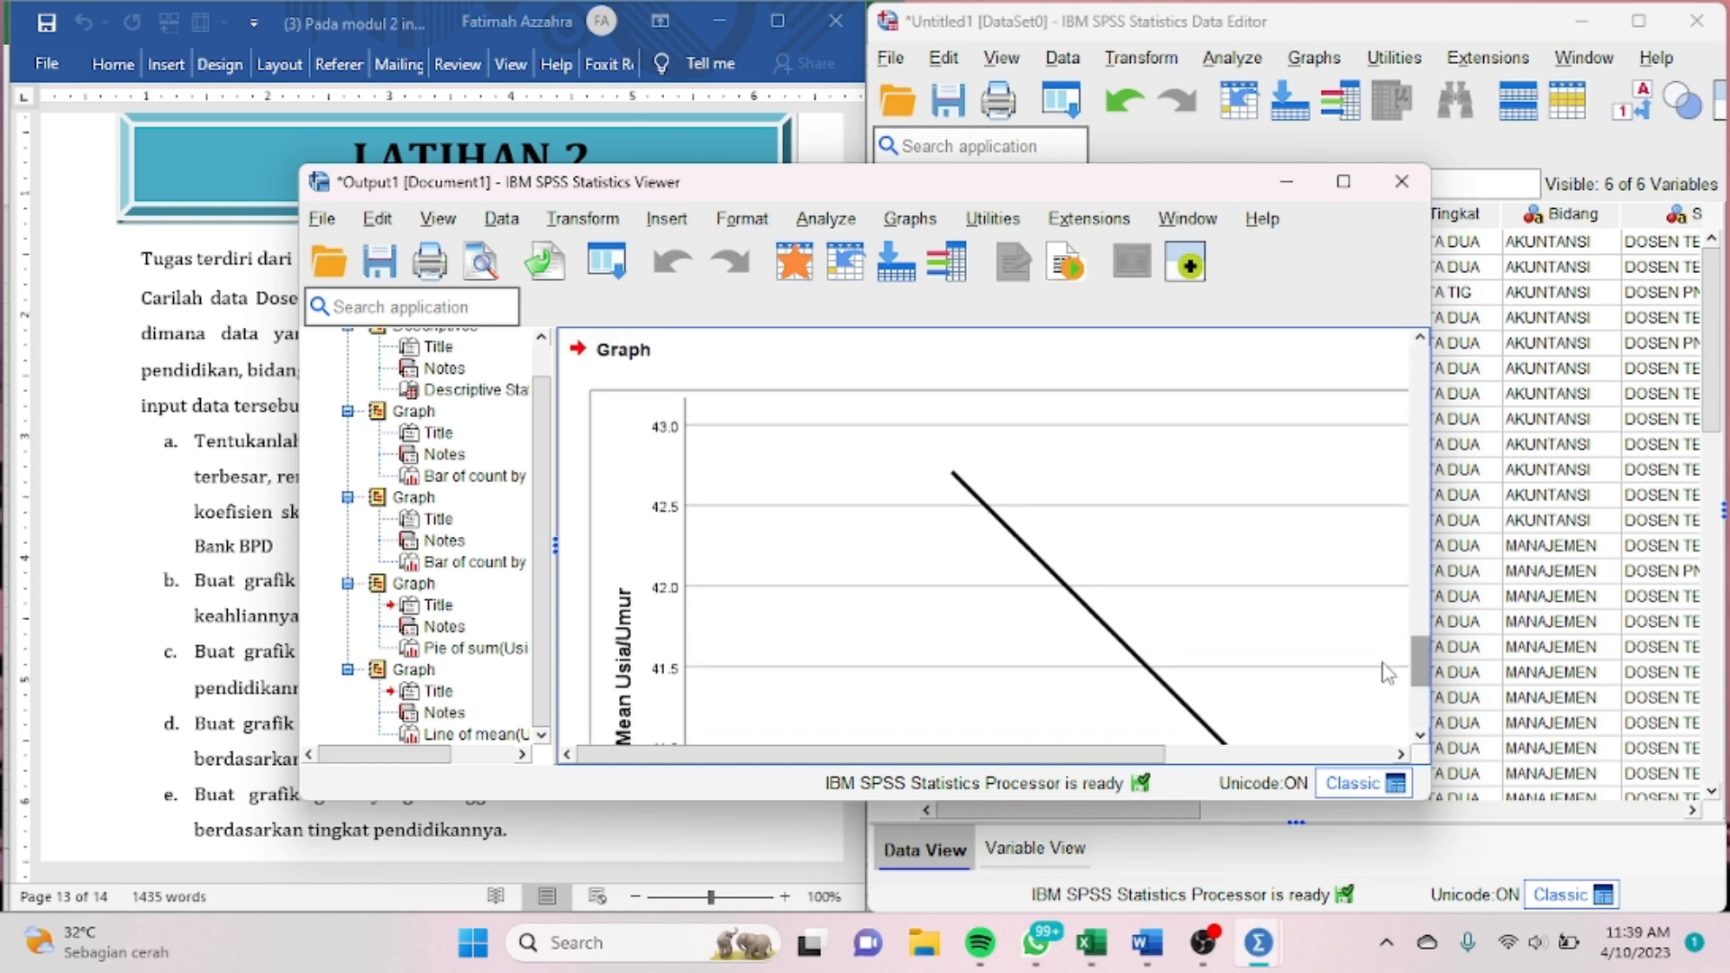
left_click(520, 830)
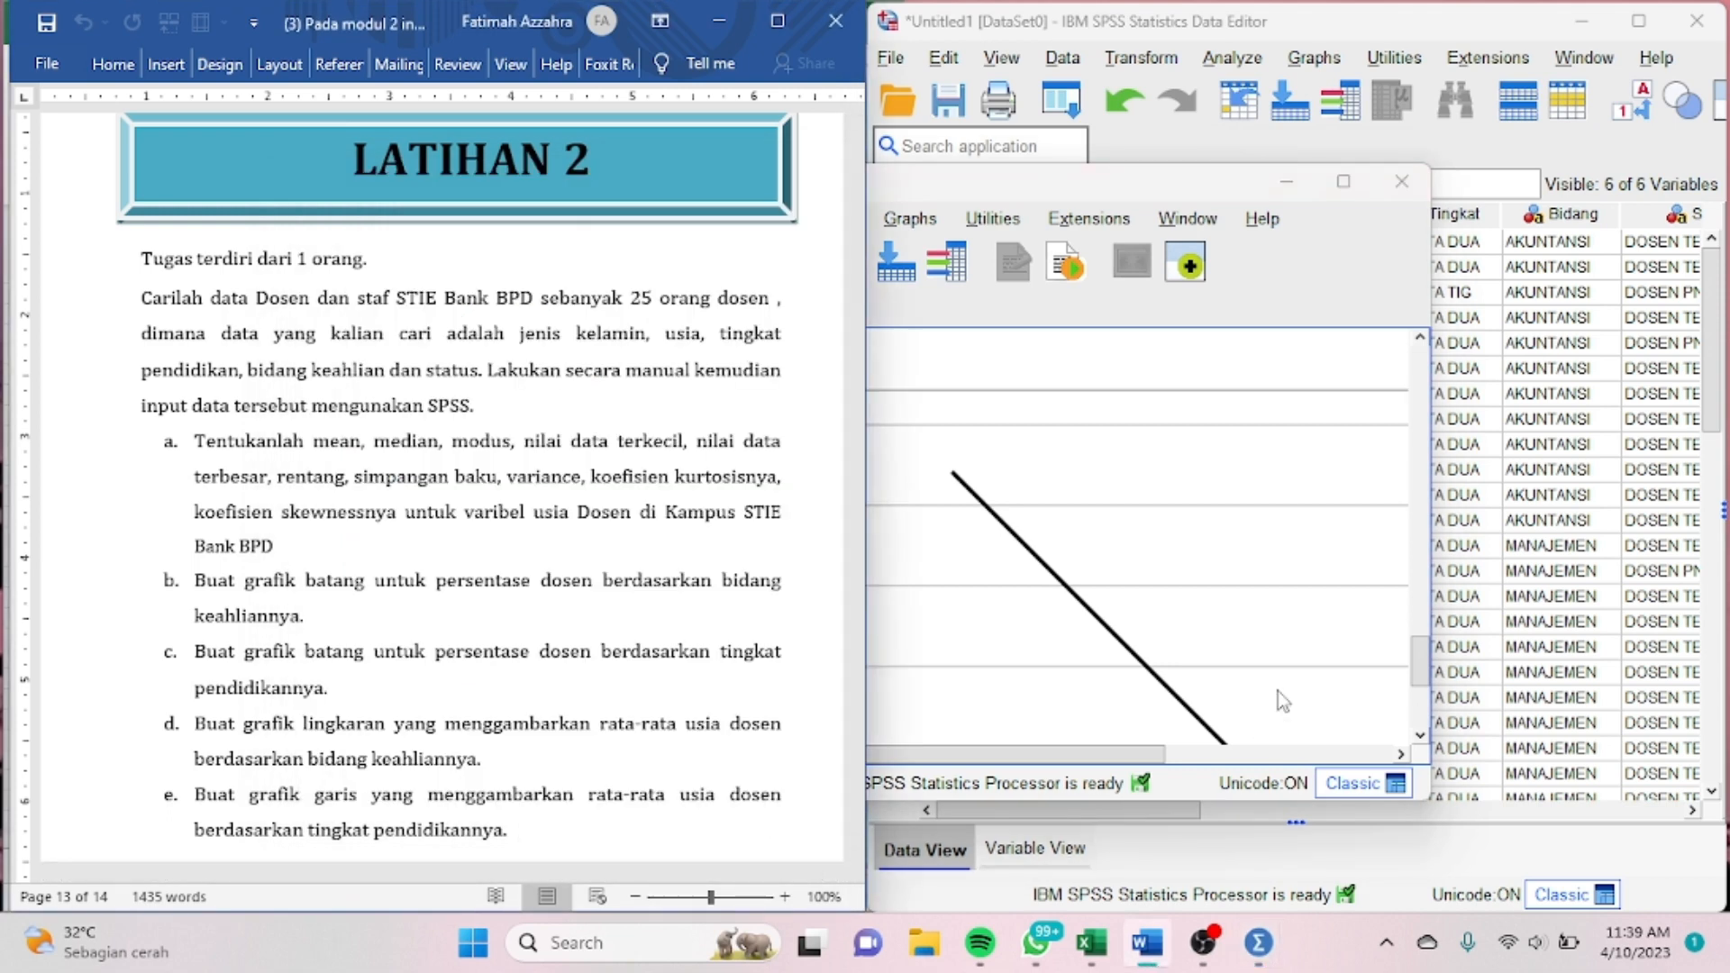
left_click(1278, 691)
left_click_drag(1110, 757, 1318, 735)
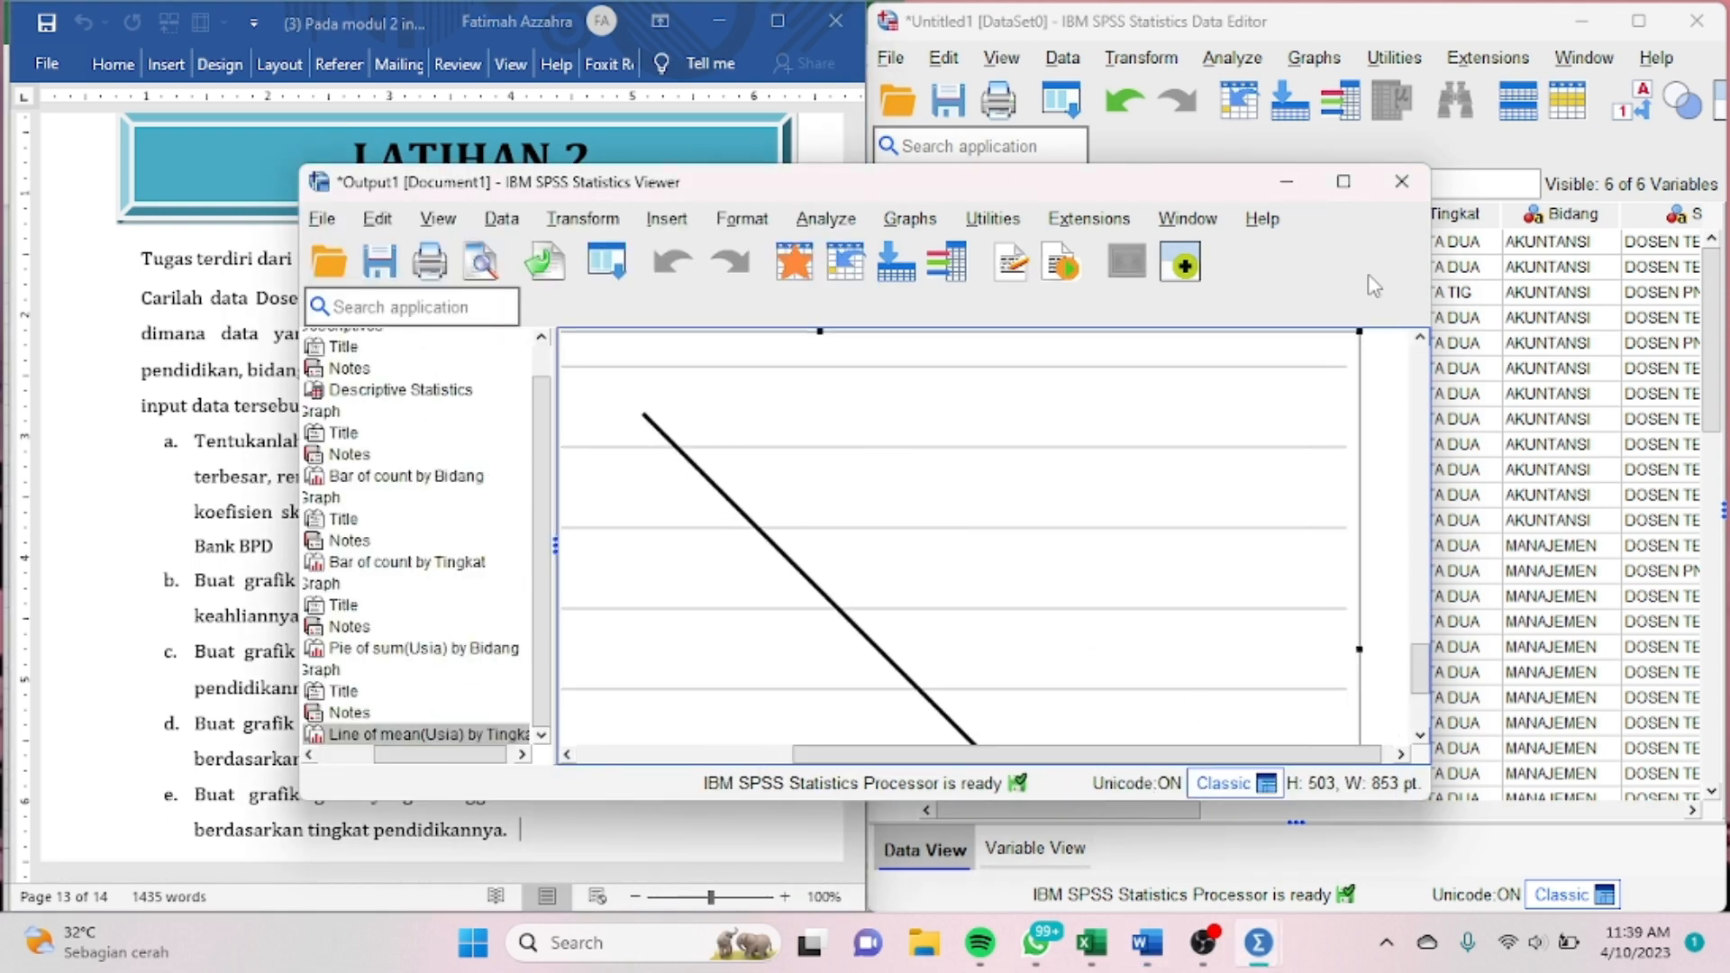
left_click(1343, 183)
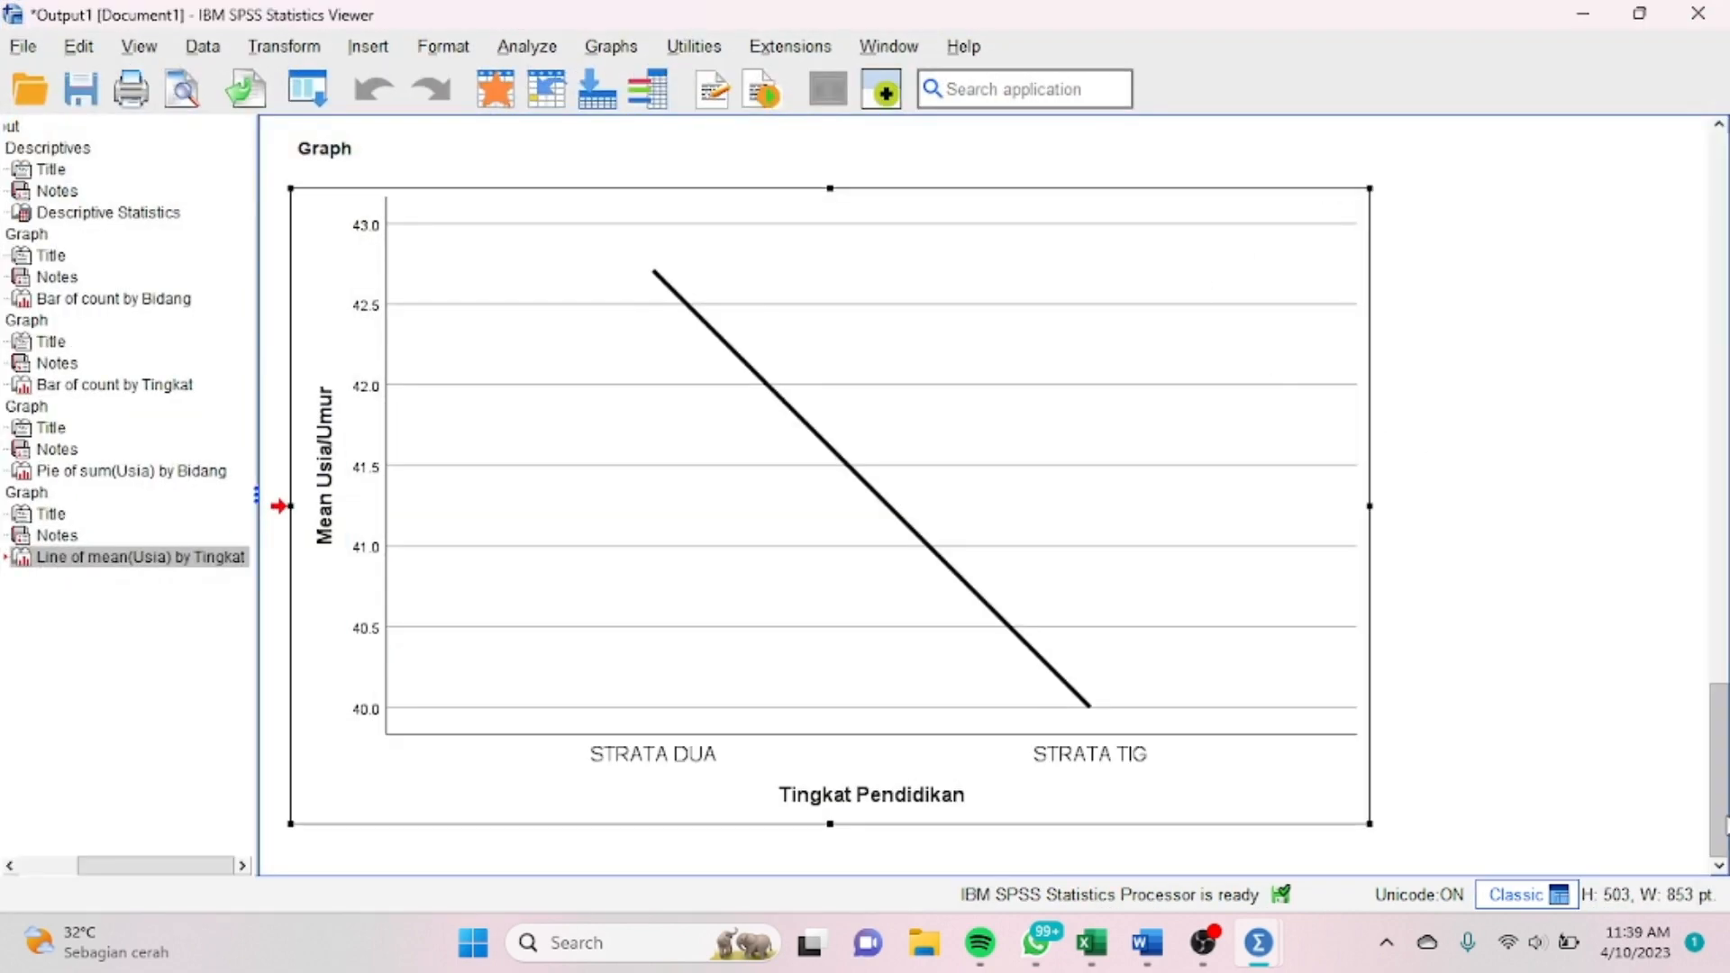
left_click_drag(1719, 771, 1661, 166)
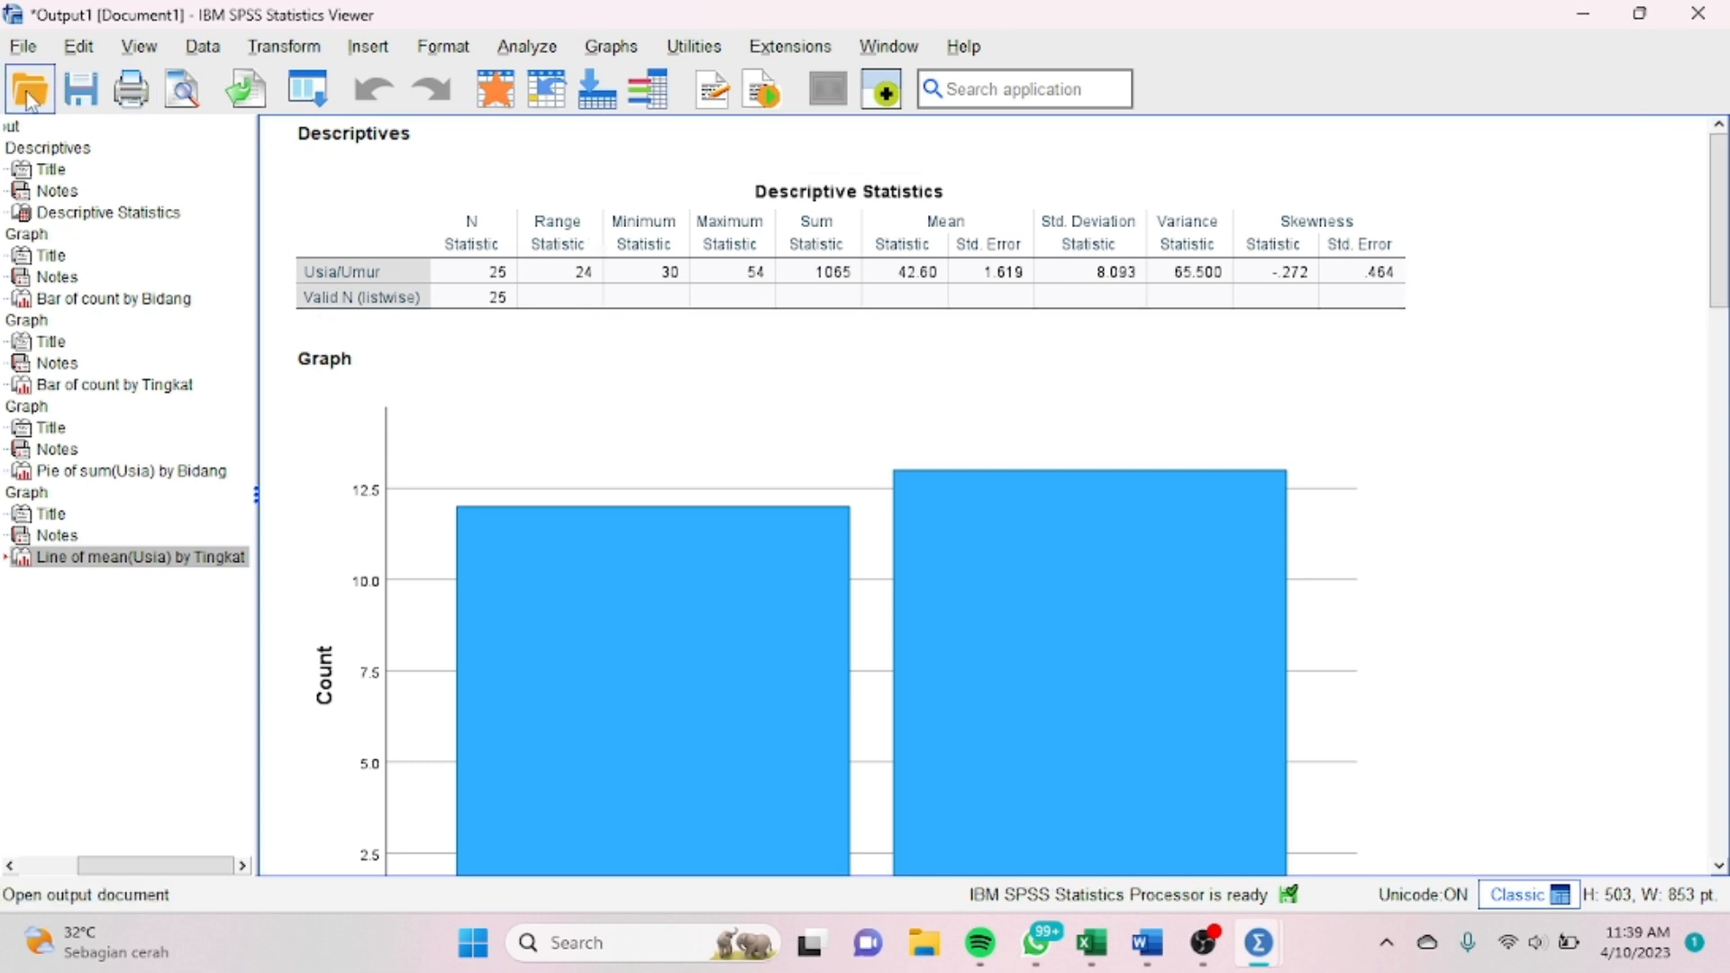
Step: Save the output document as the viewer file "Latihan 2" in the Aplikom folder inside SMT IV
left_click(24, 45)
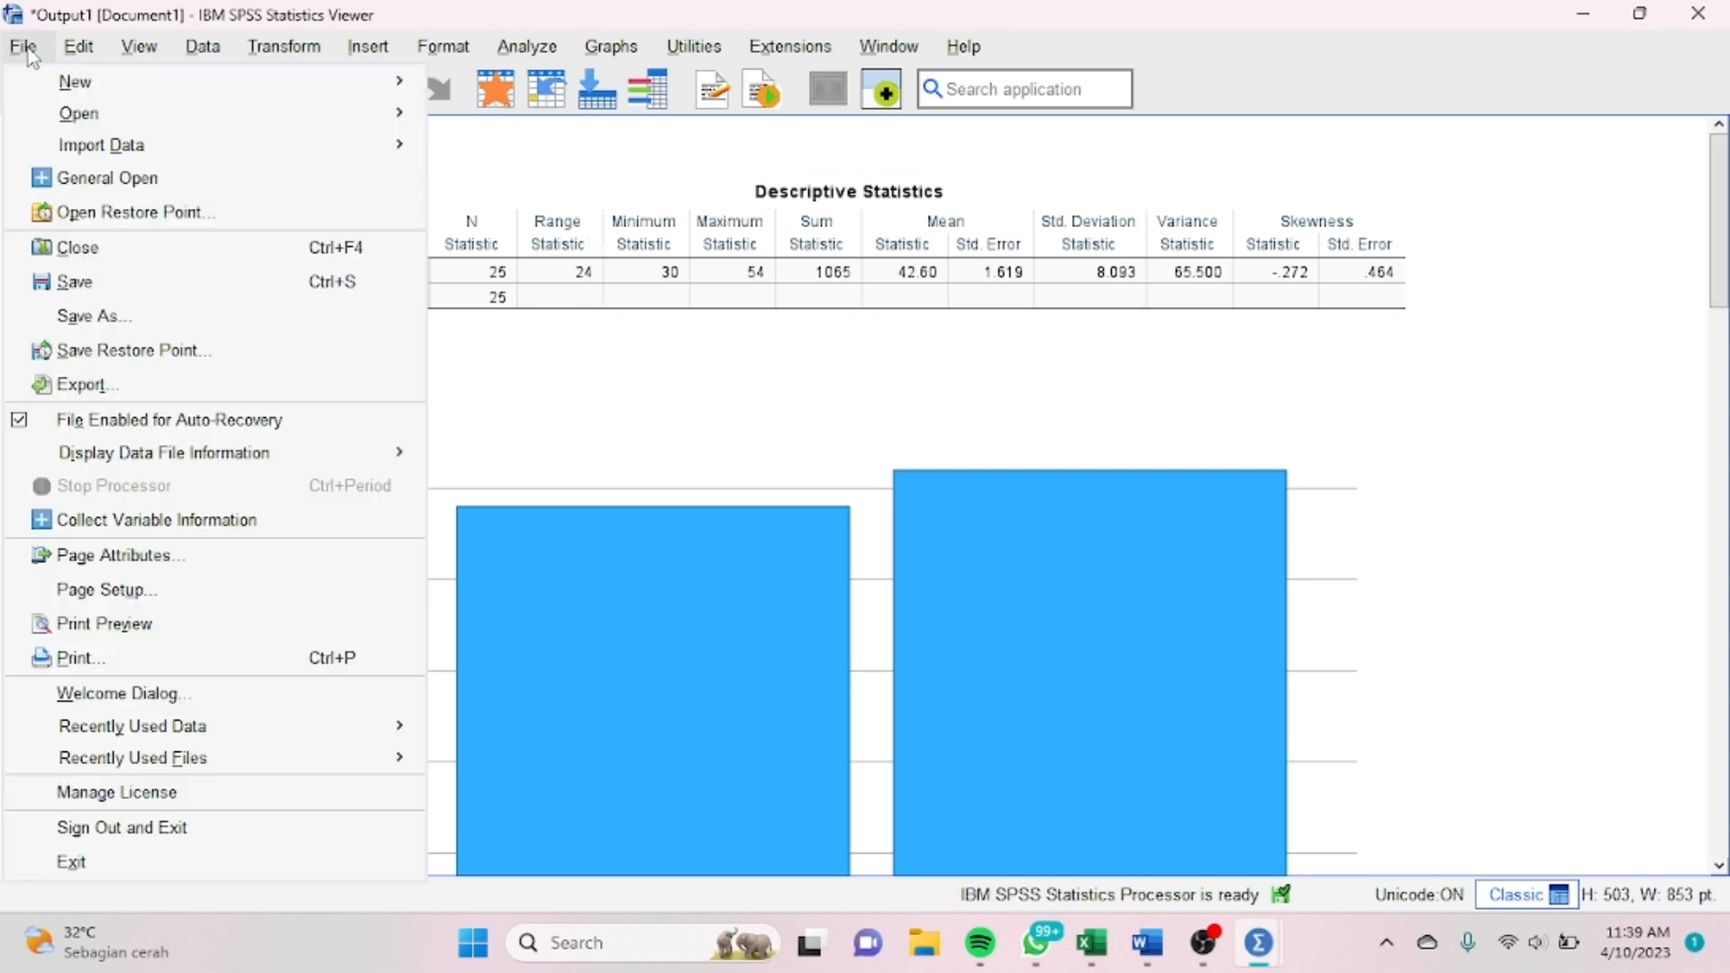
left_click(126, 316)
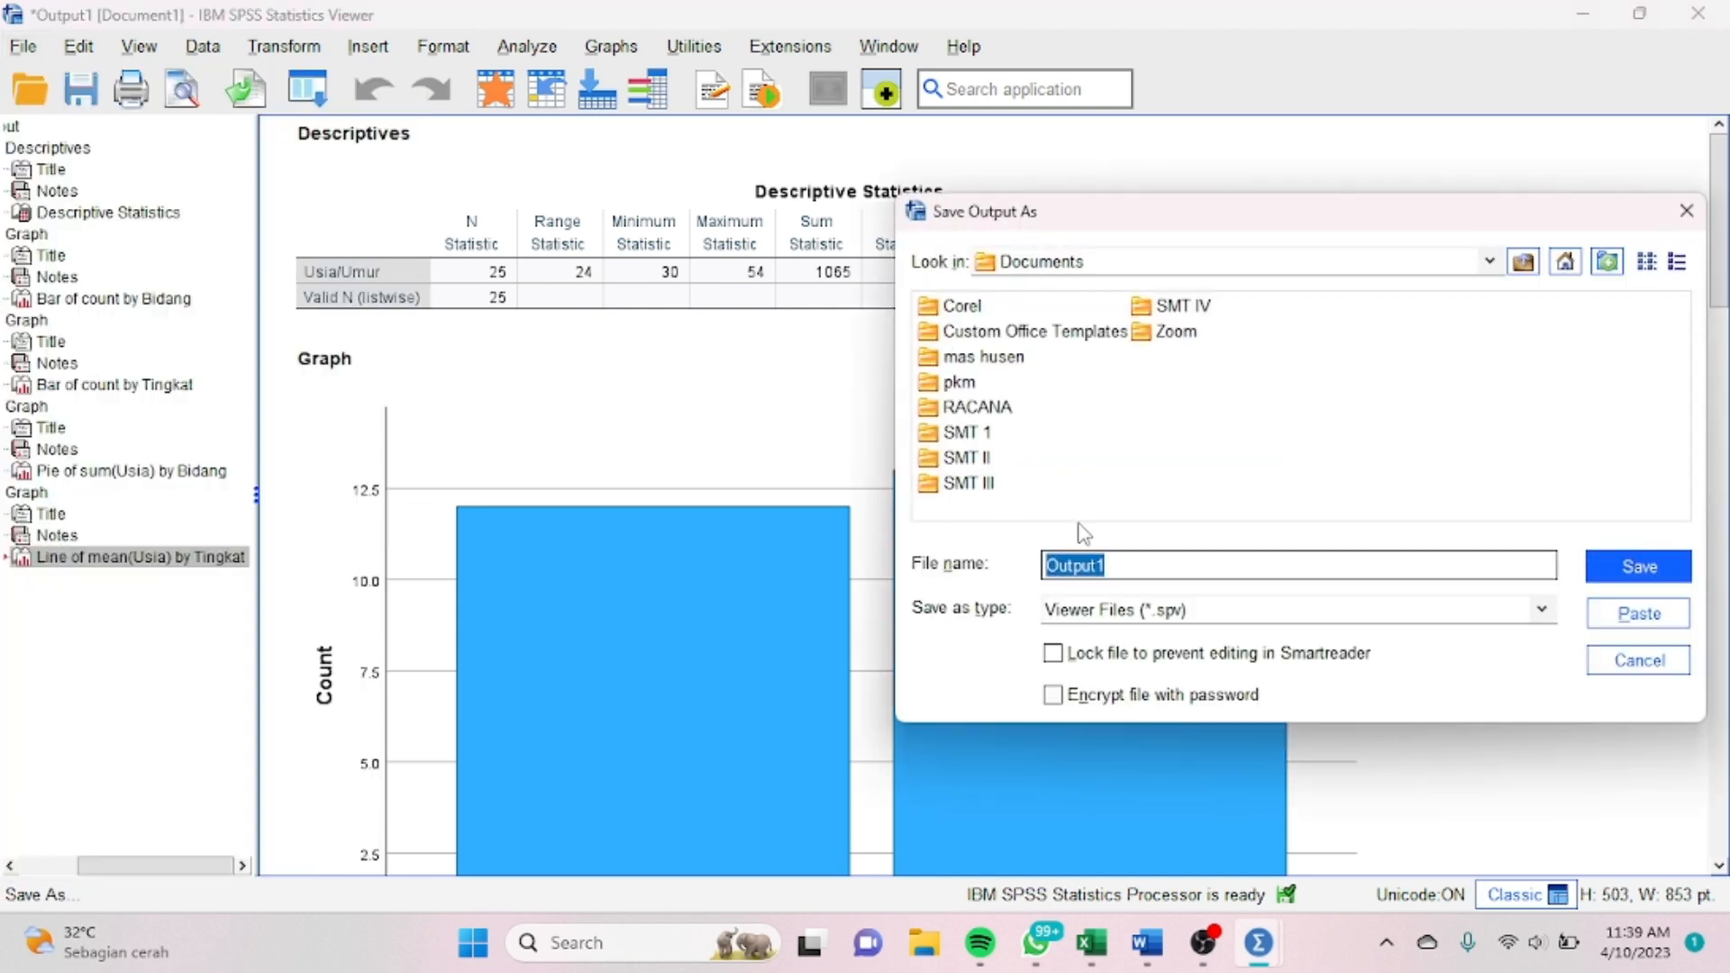
double_click(1177, 309)
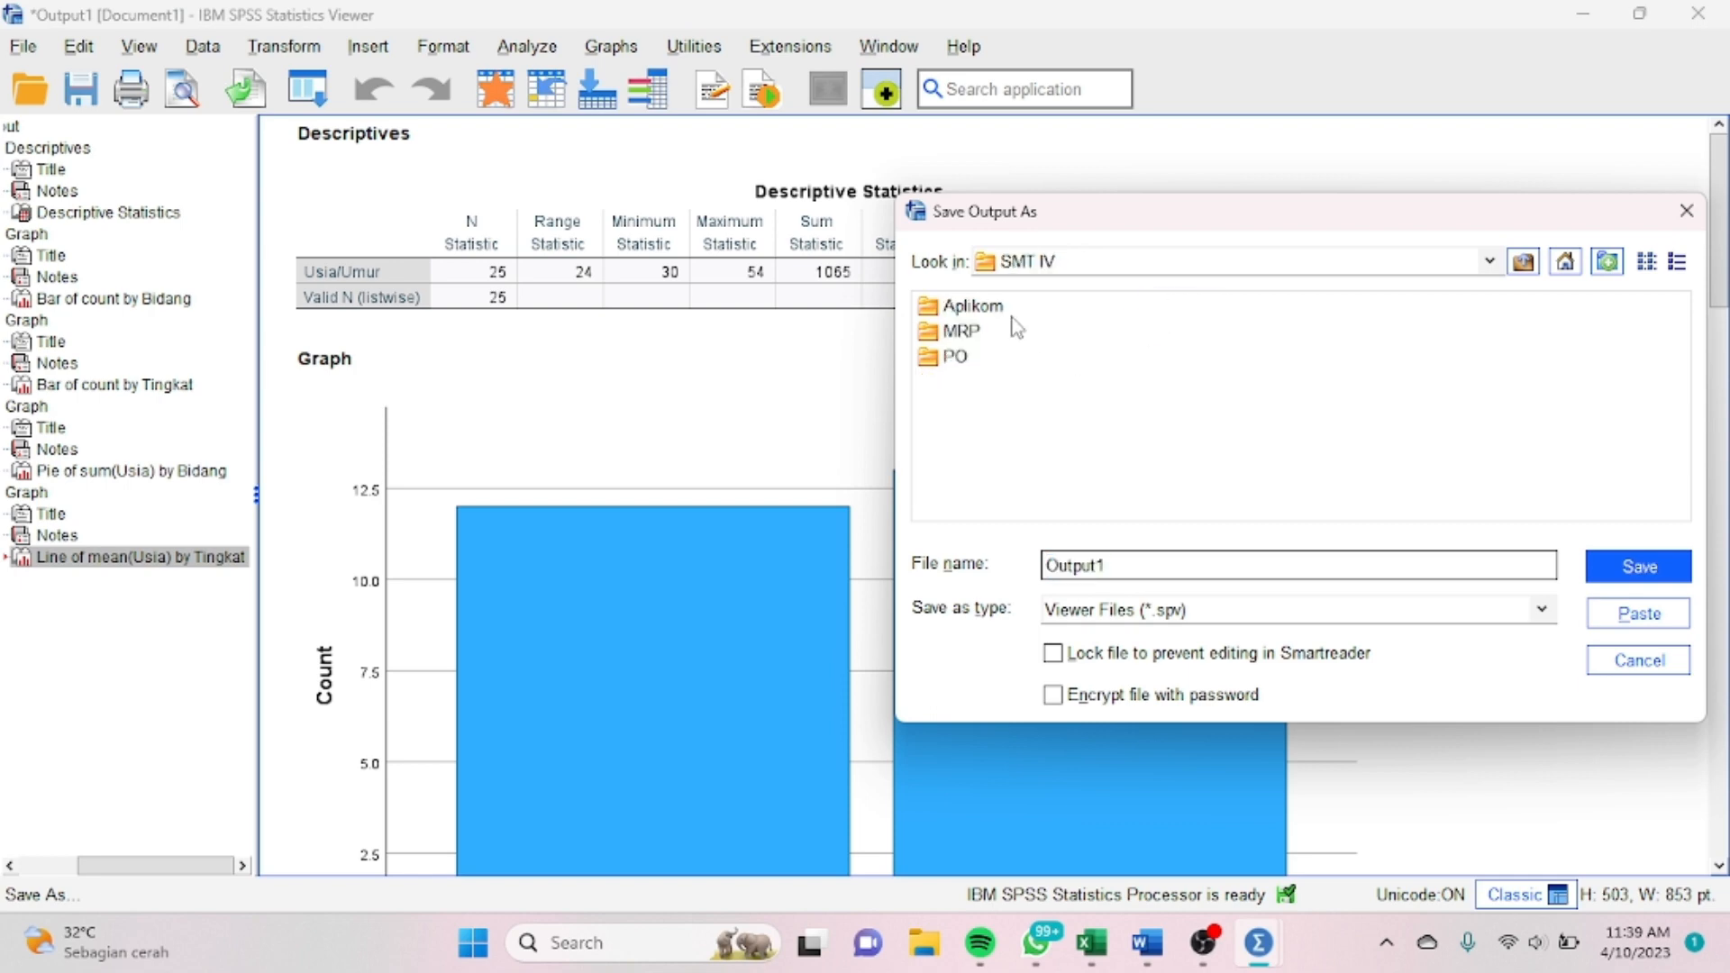
double_click(990, 311)
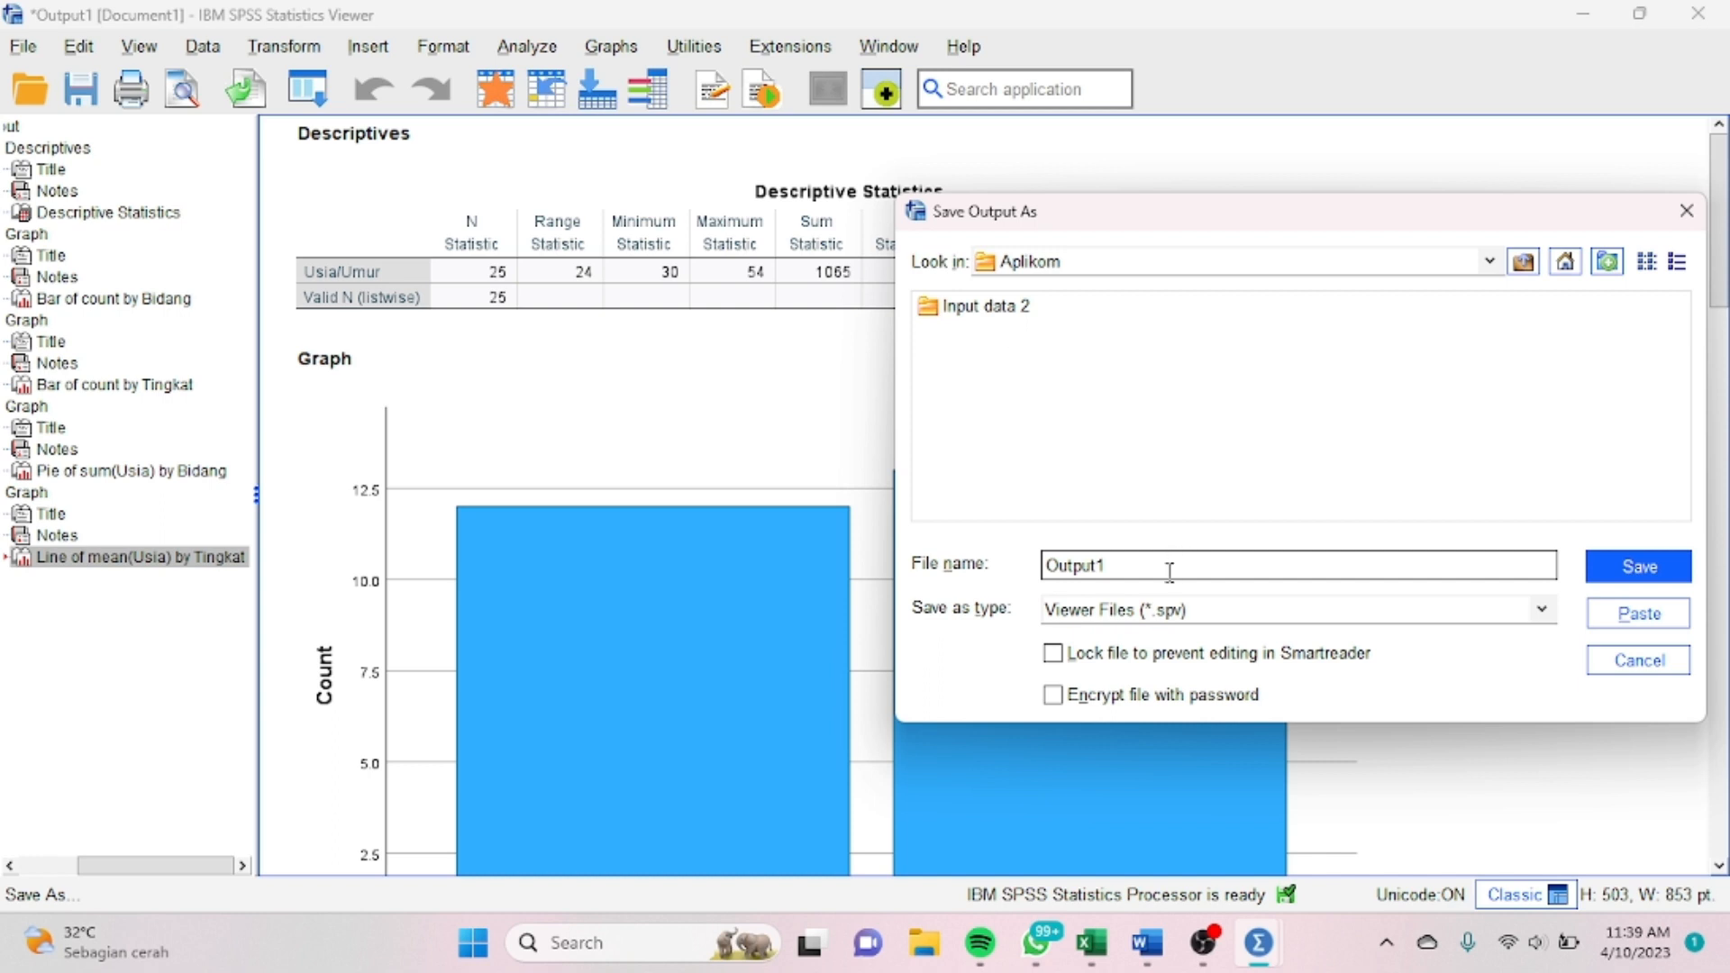
key("BackSpace")
key("BackSpace")
key("BackSpace")
key("BackSpace")
key("BackSpace")
key("BackSpace")
left_click(1616, 576)
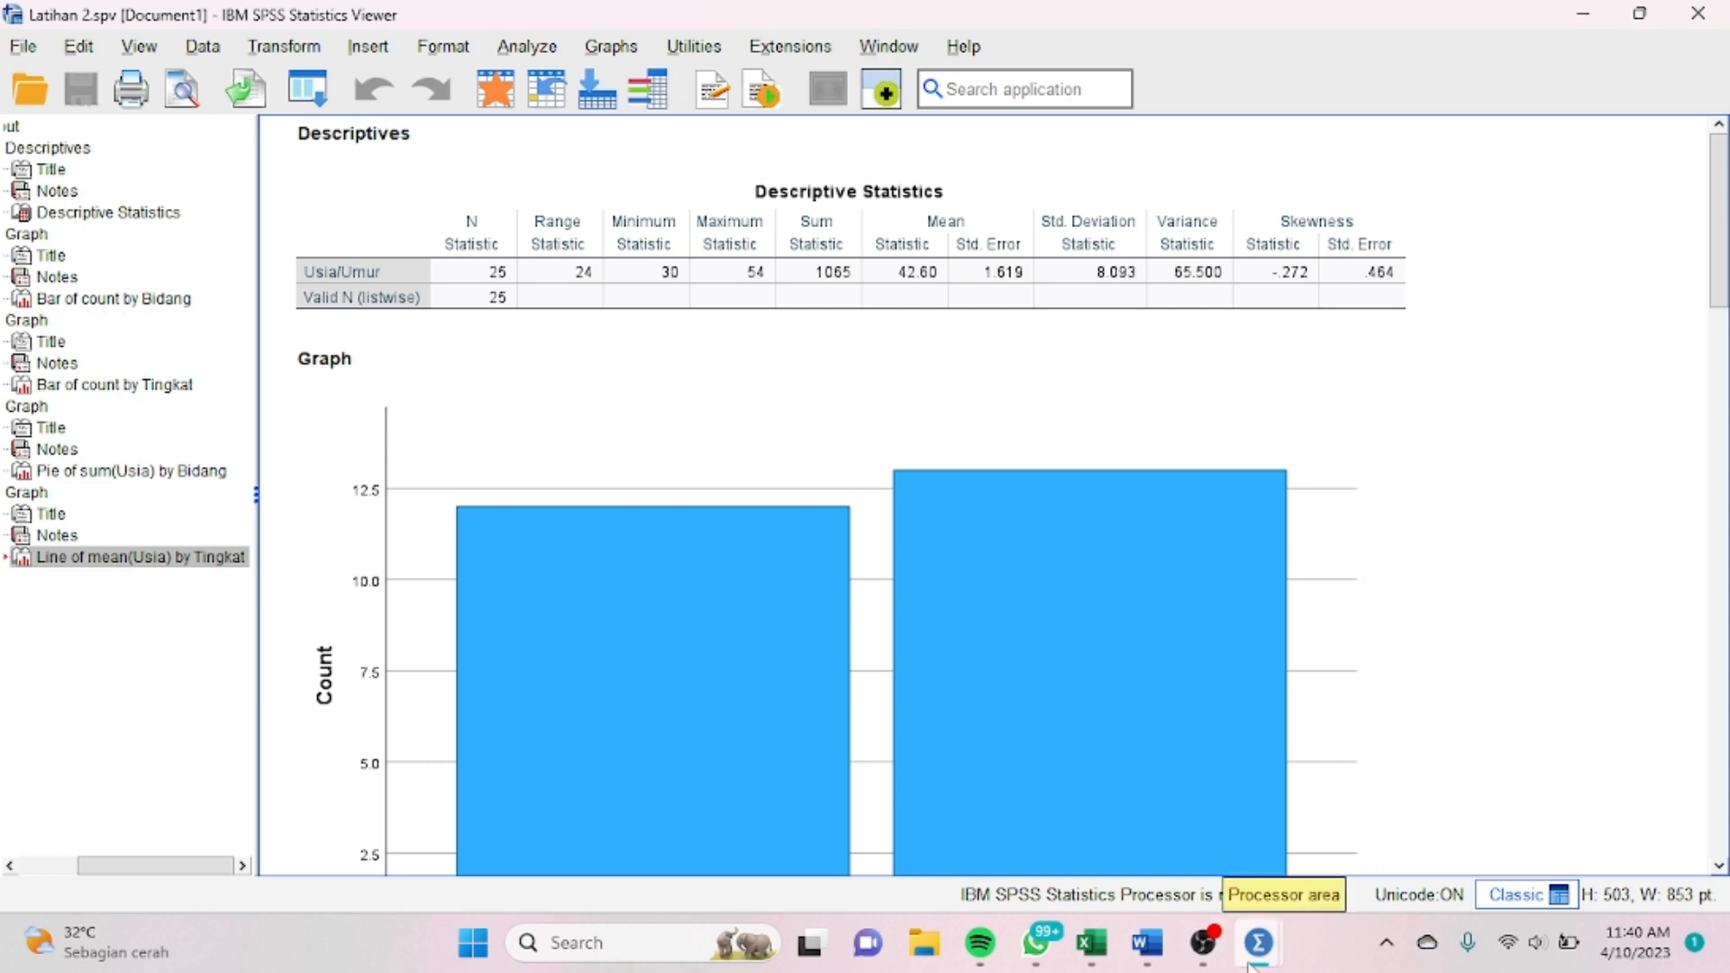
Step: Switch to the data editor, maximize it, and save the dataset as "latihan 2 nama dosen" in the Aplikom folder inside SMT IV
mouse_move(1259, 942)
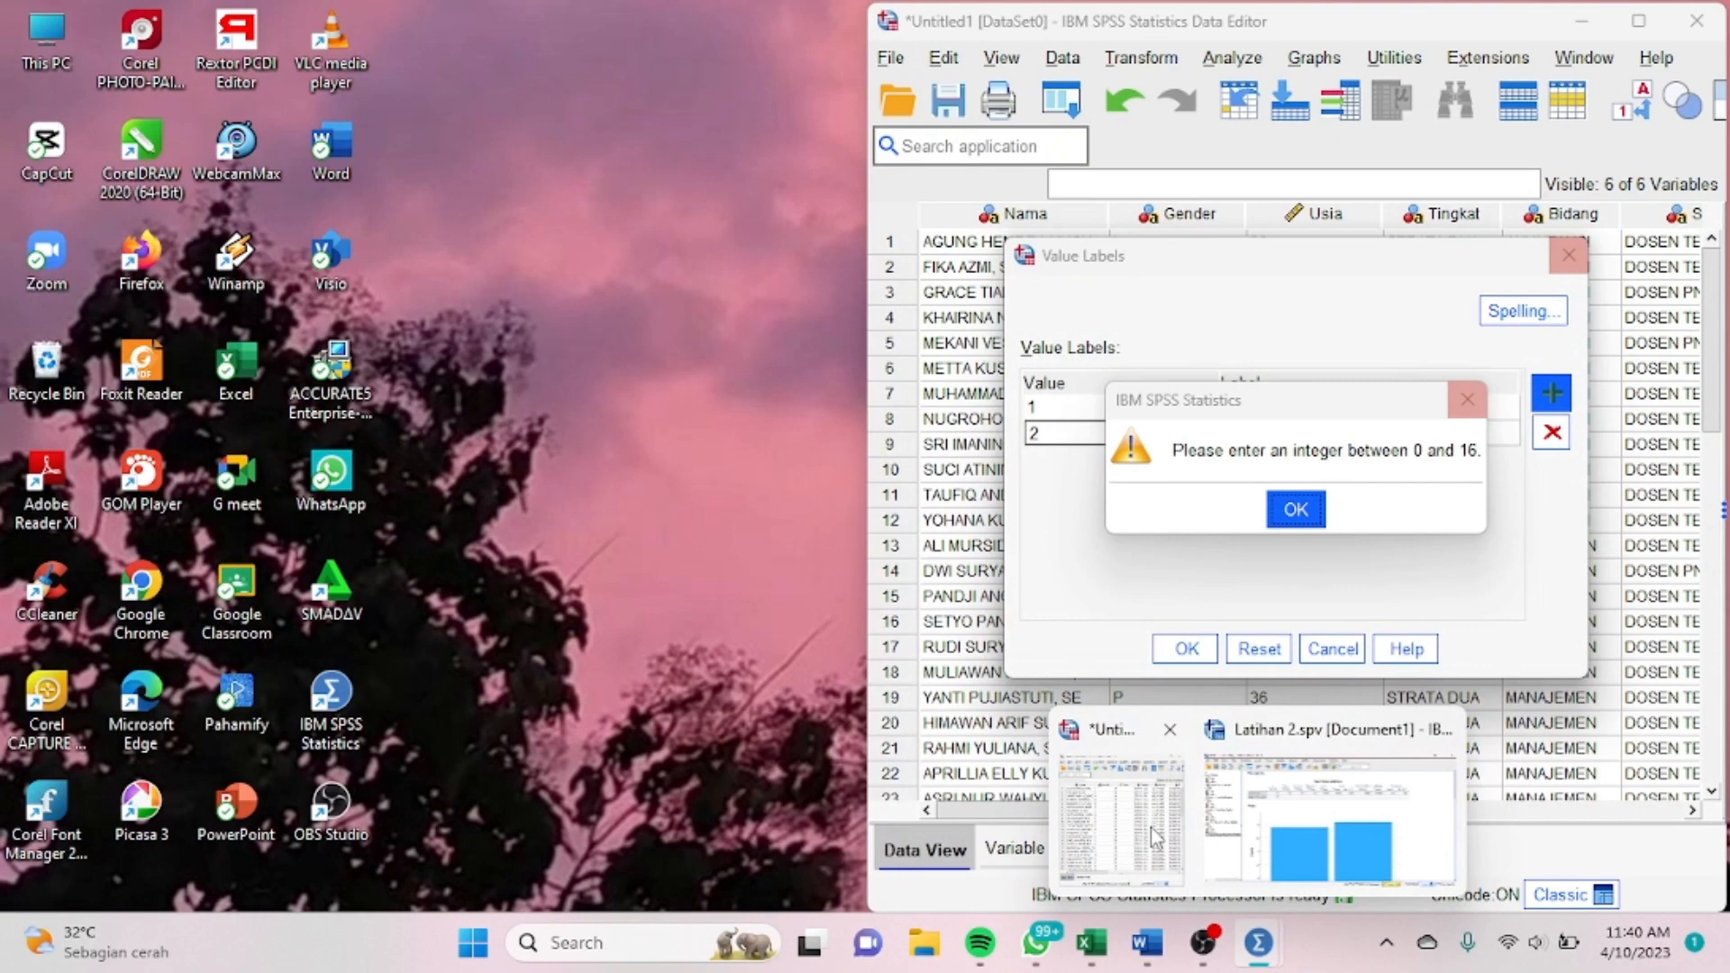
left_click(1156, 838)
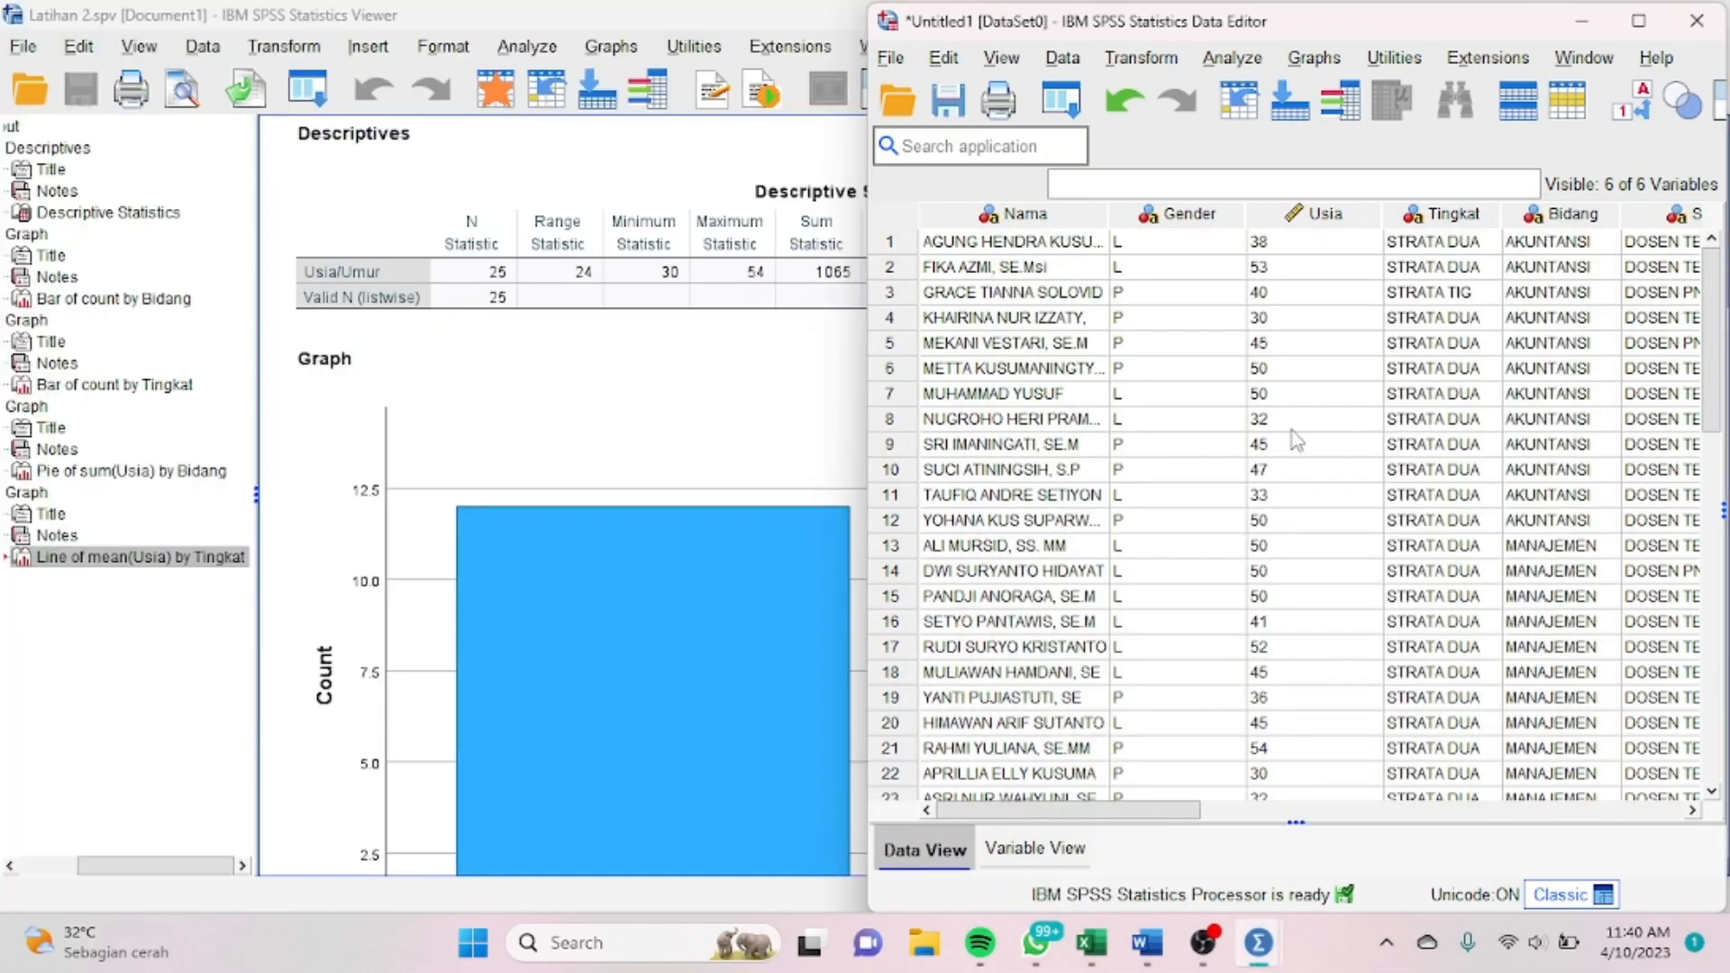
left_click(1634, 23)
left_click(23, 47)
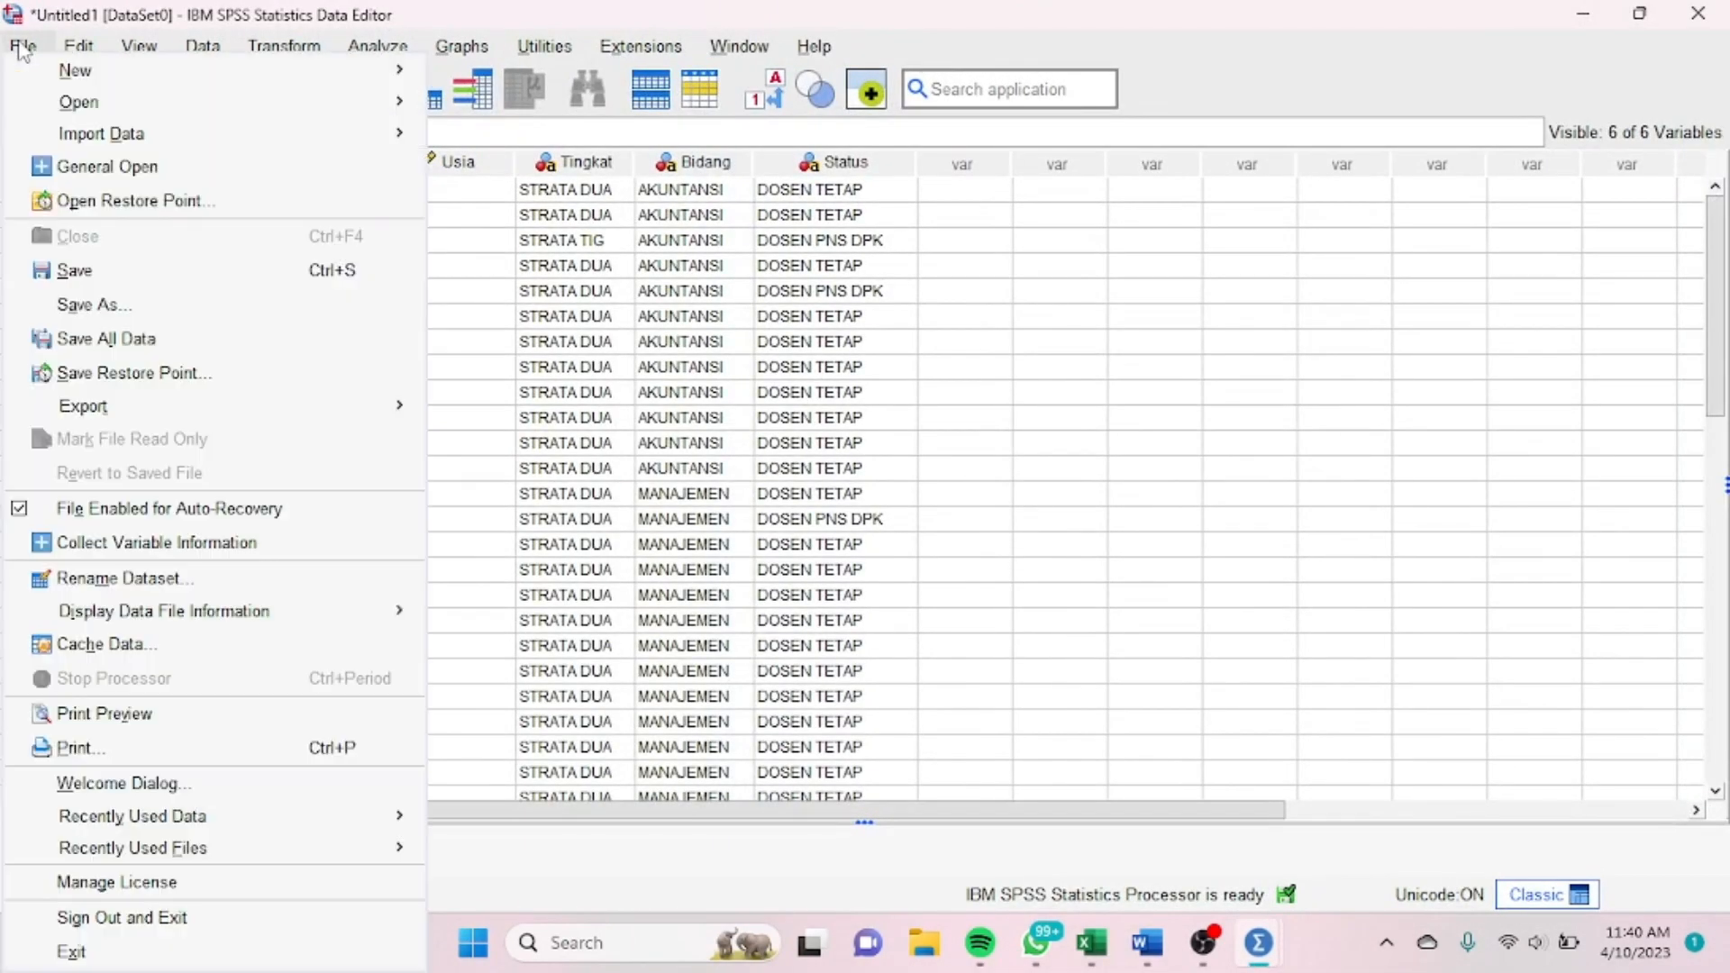
left_click(106, 309)
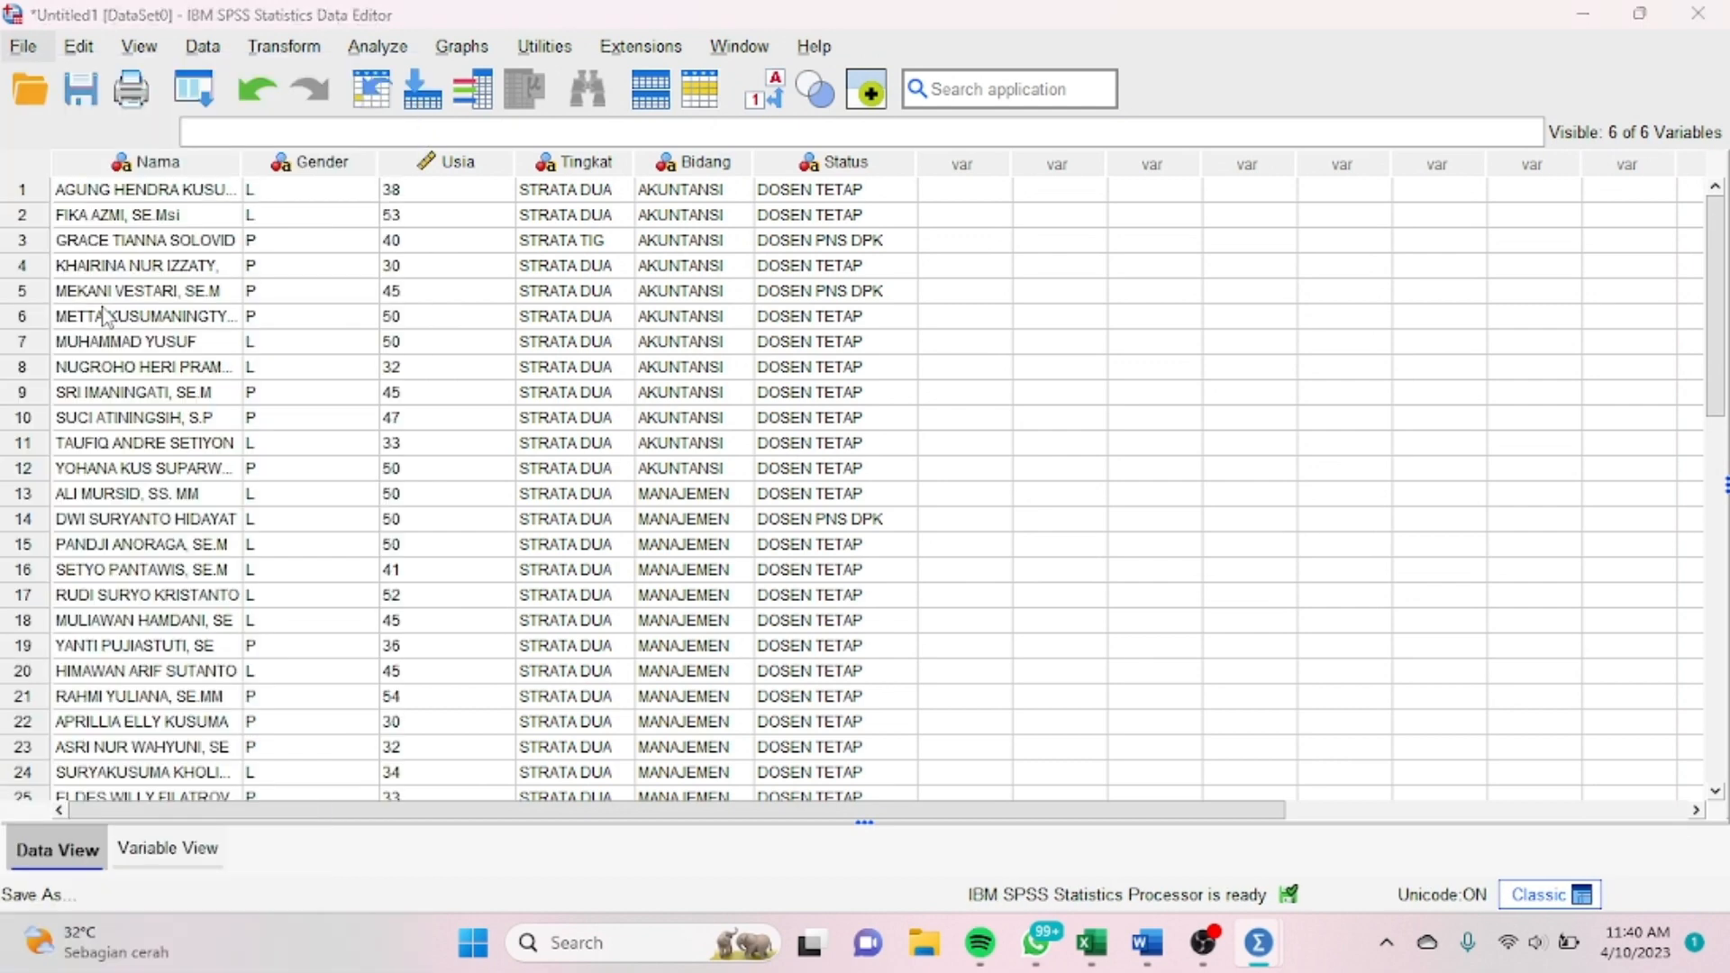
left_click(1199, 358)
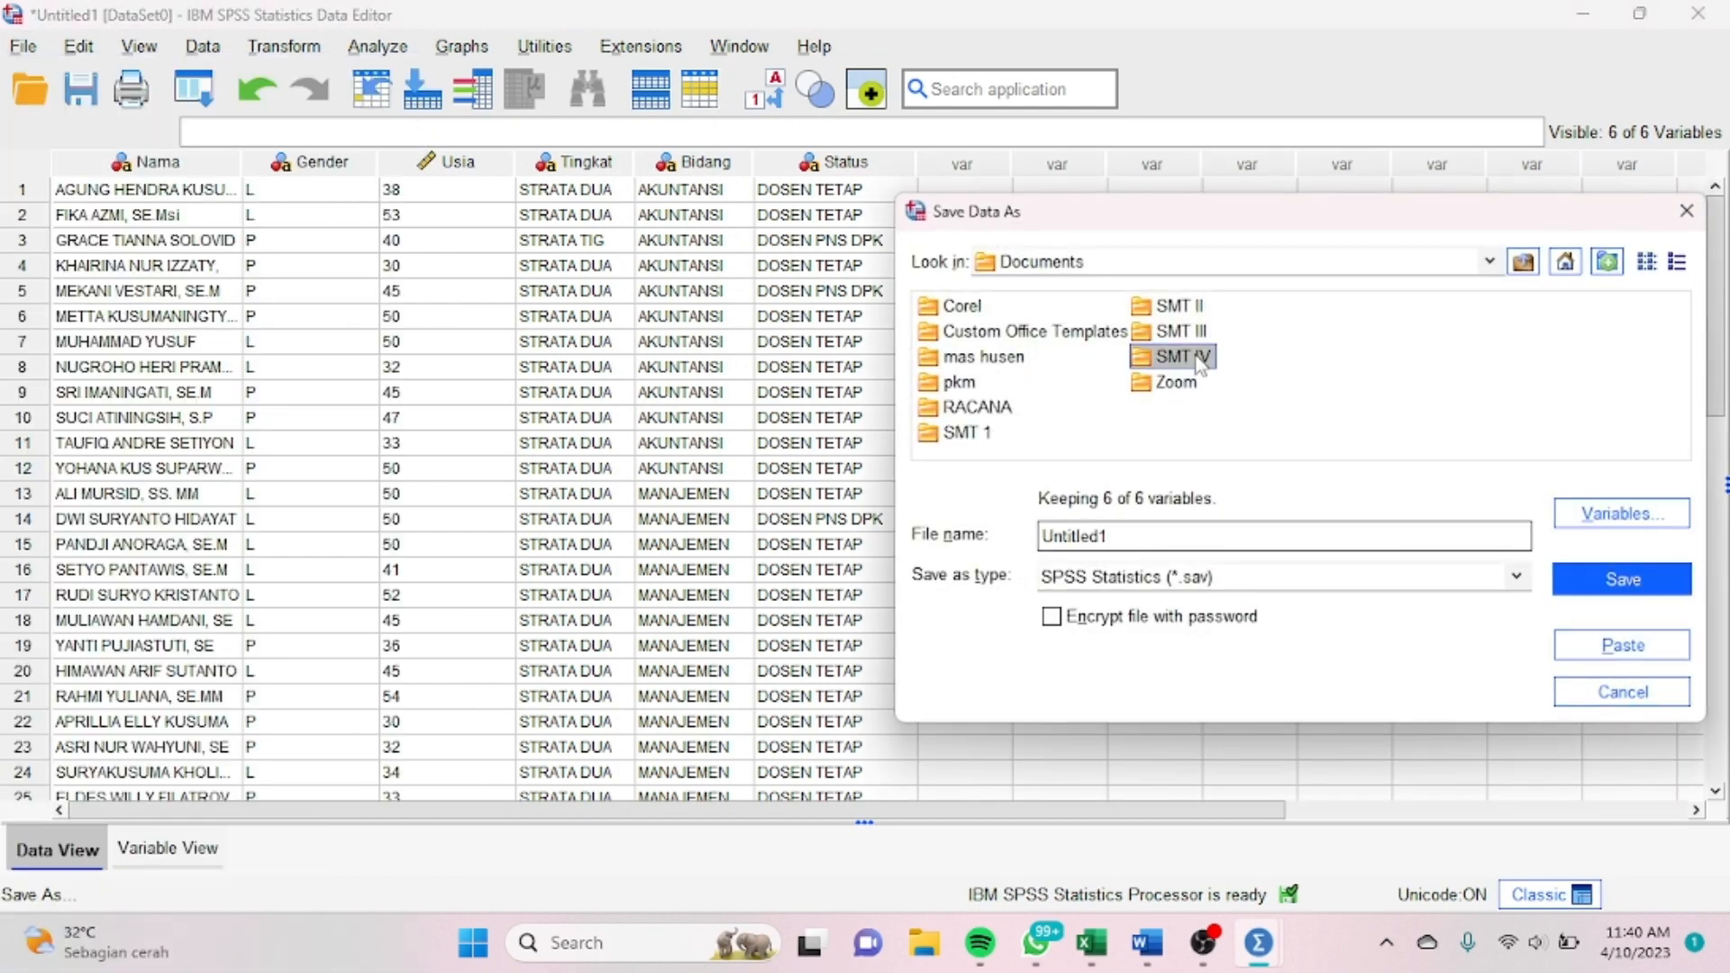
double_click(1199, 358)
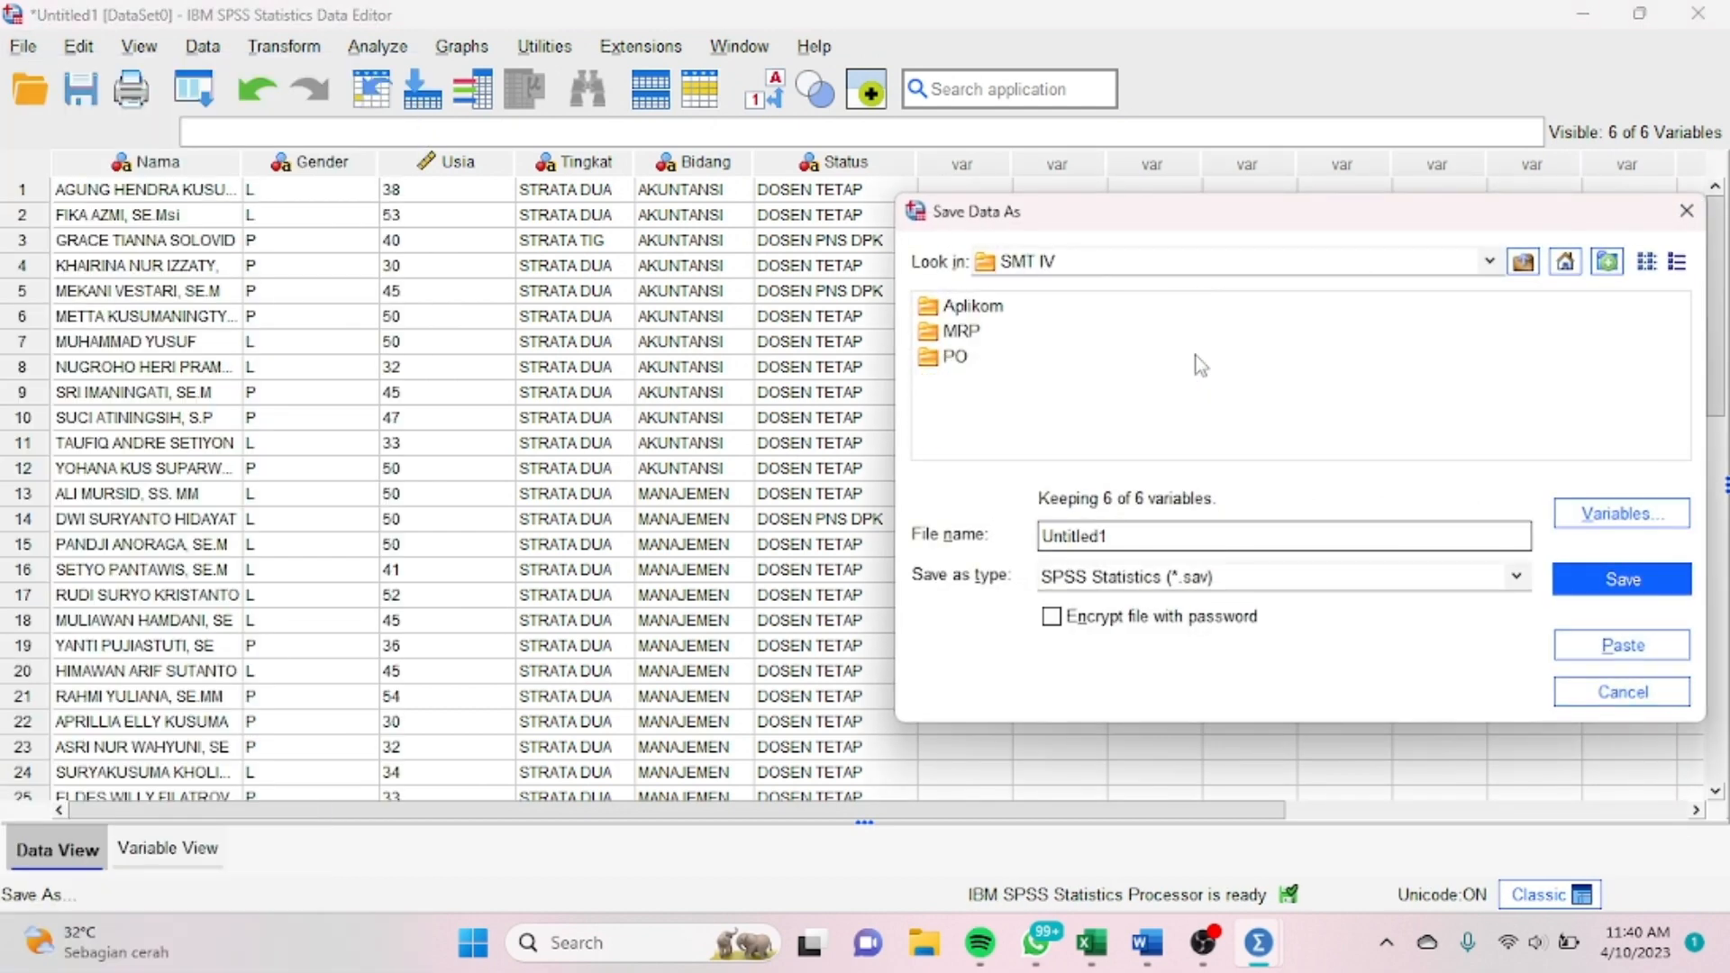
double_click(1002, 309)
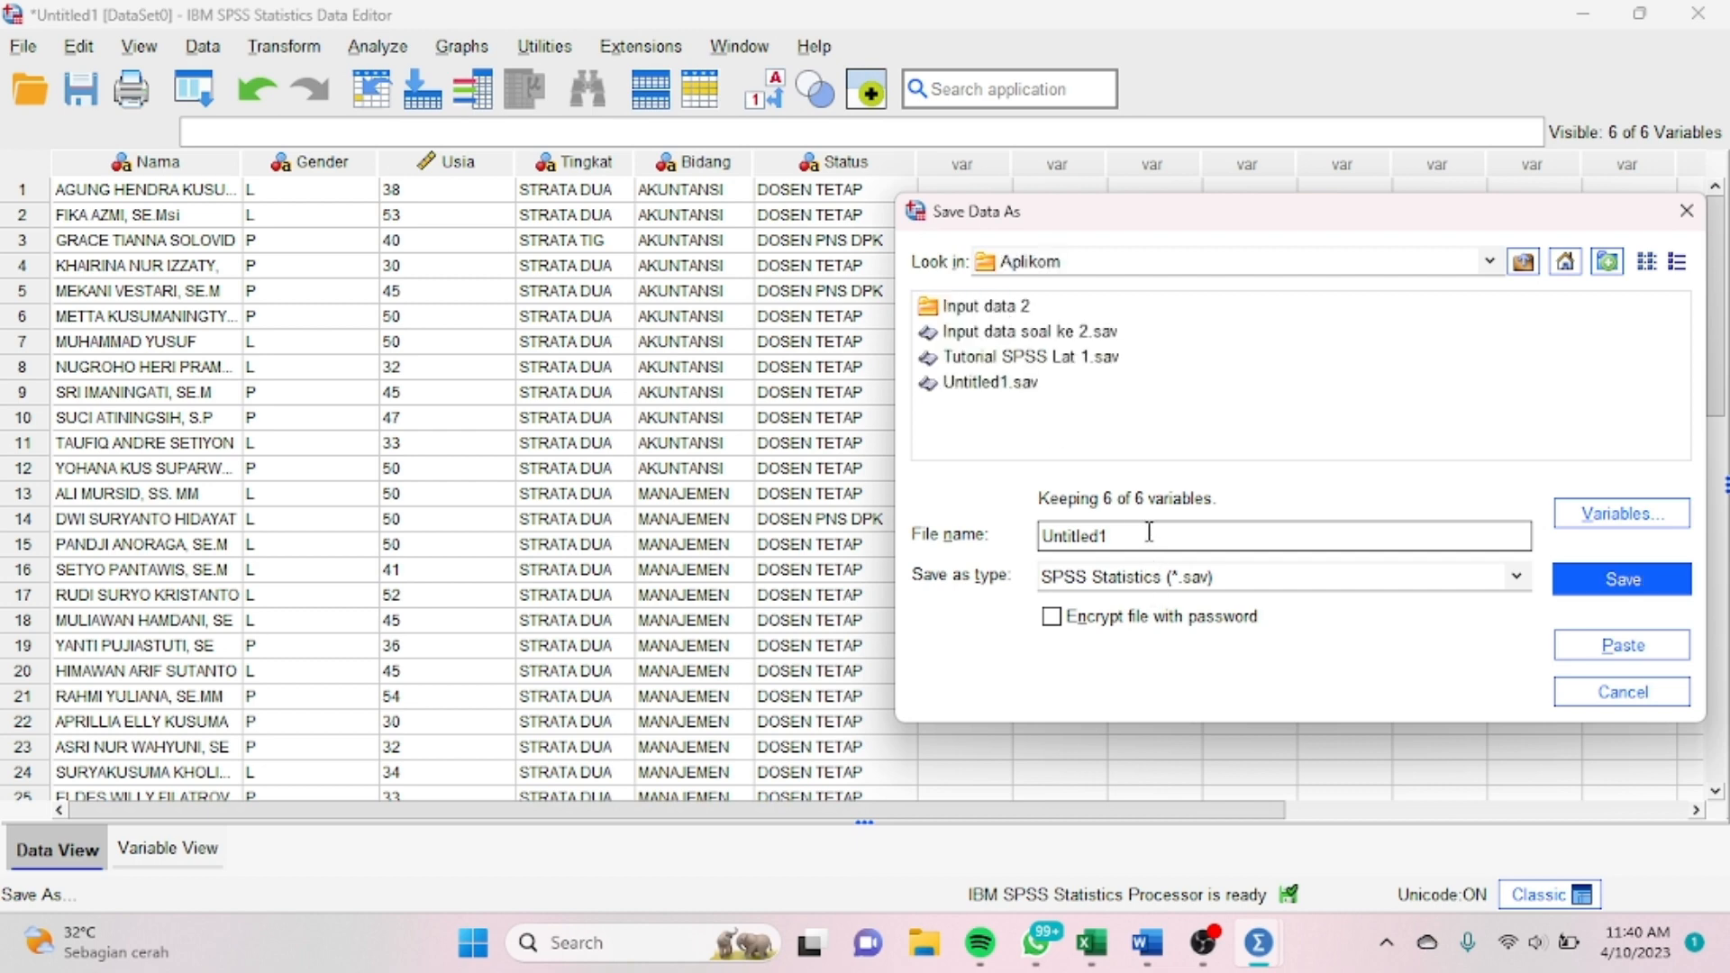
key("BackSpace")
key("BackSpace")
key("BackSpace")
key("BackSpace")
key("BackSpace")
key("BackSpace")
key("BackSpace")
key("BackSpace")
key("BackSpace")
type("latihan ")
type("2 d")
type("nama dos")
type("en")
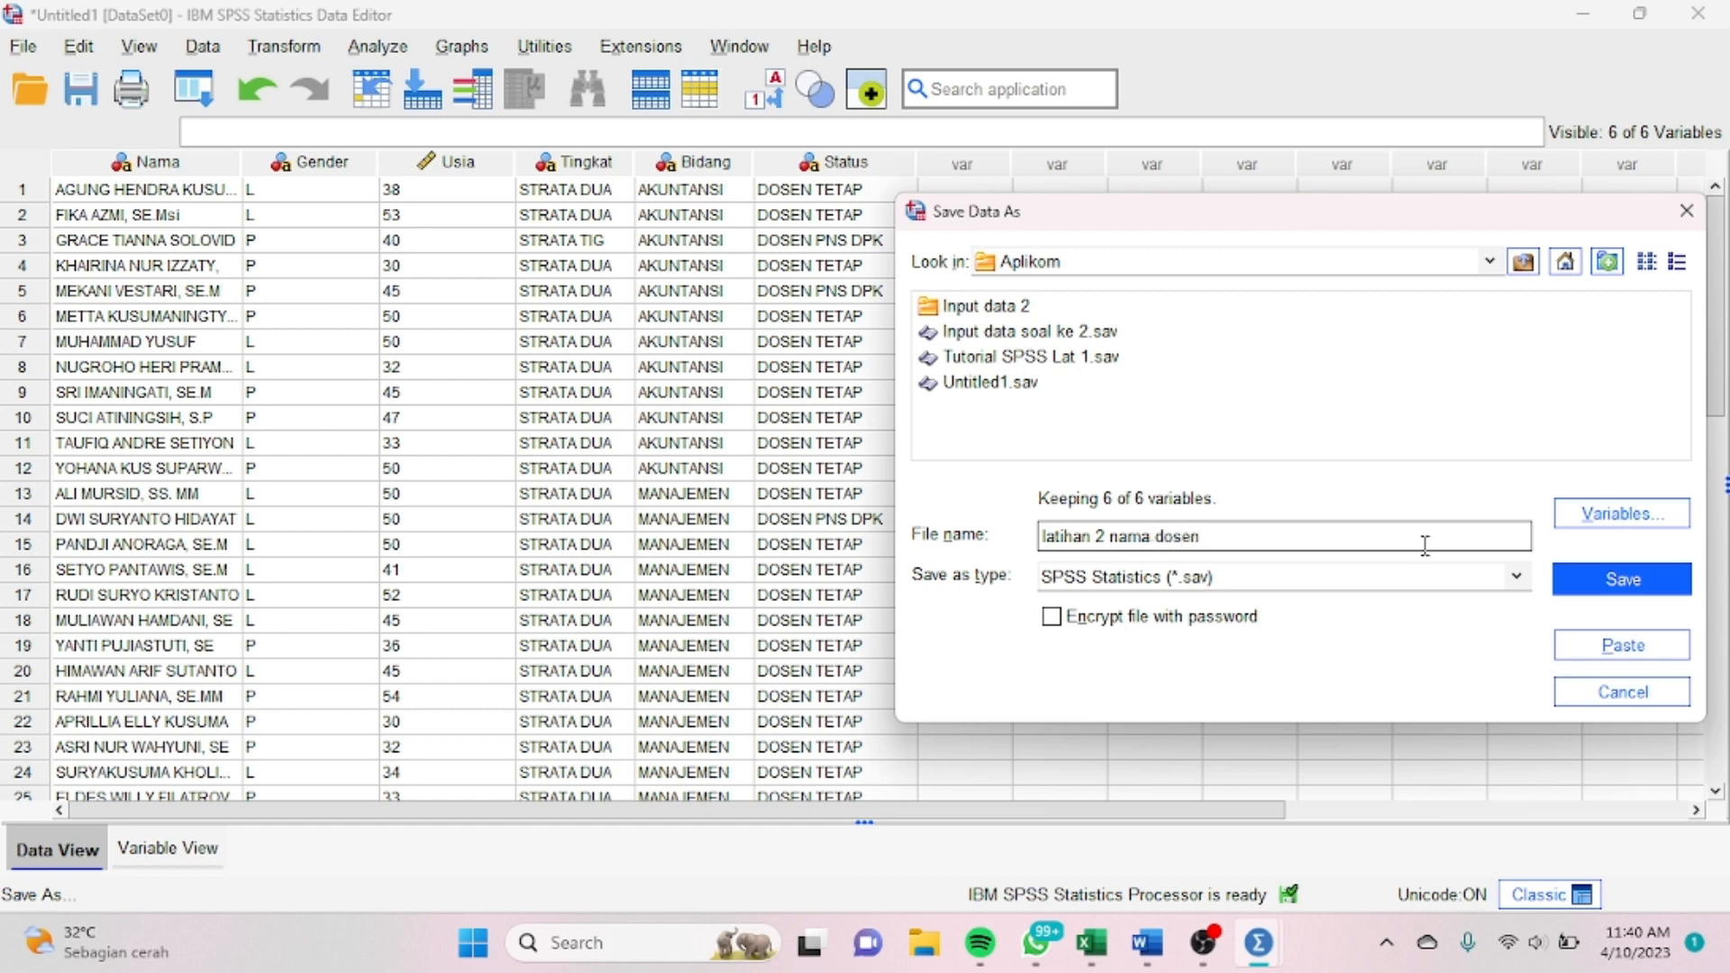
left_click(1586, 584)
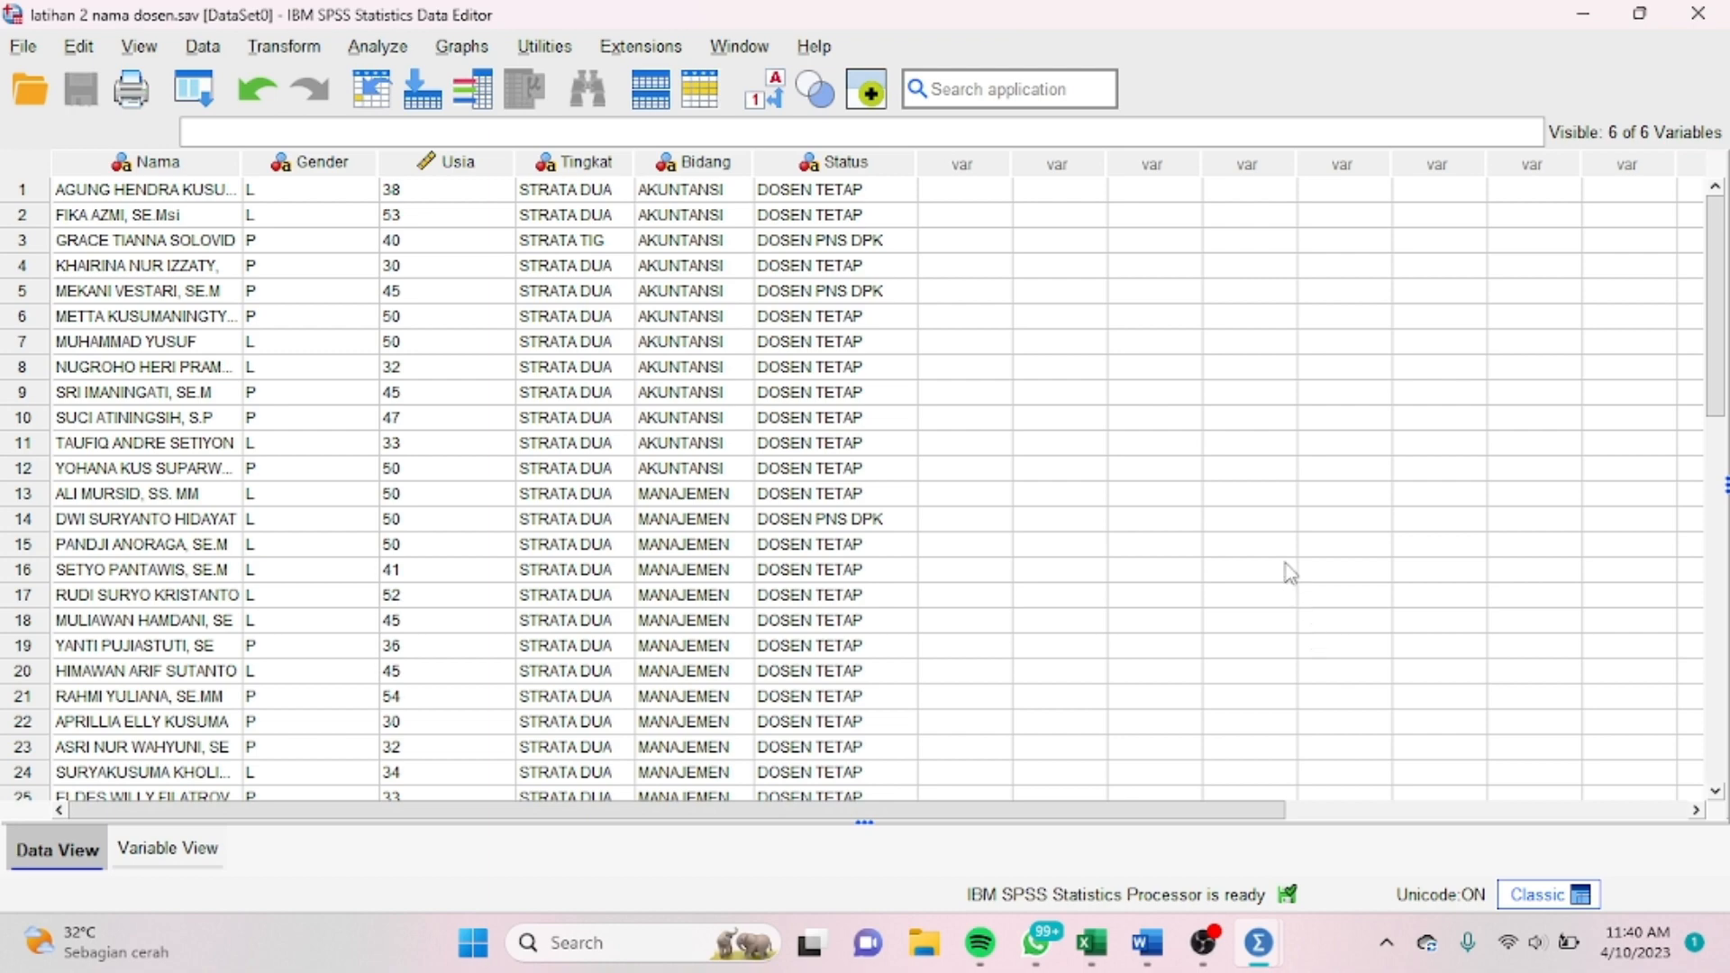
Step: Minimize the data editor, the output viewer and the remaining Word and Excel windows to show the desktop
left_click(1599, 21)
left_click(1579, 25)
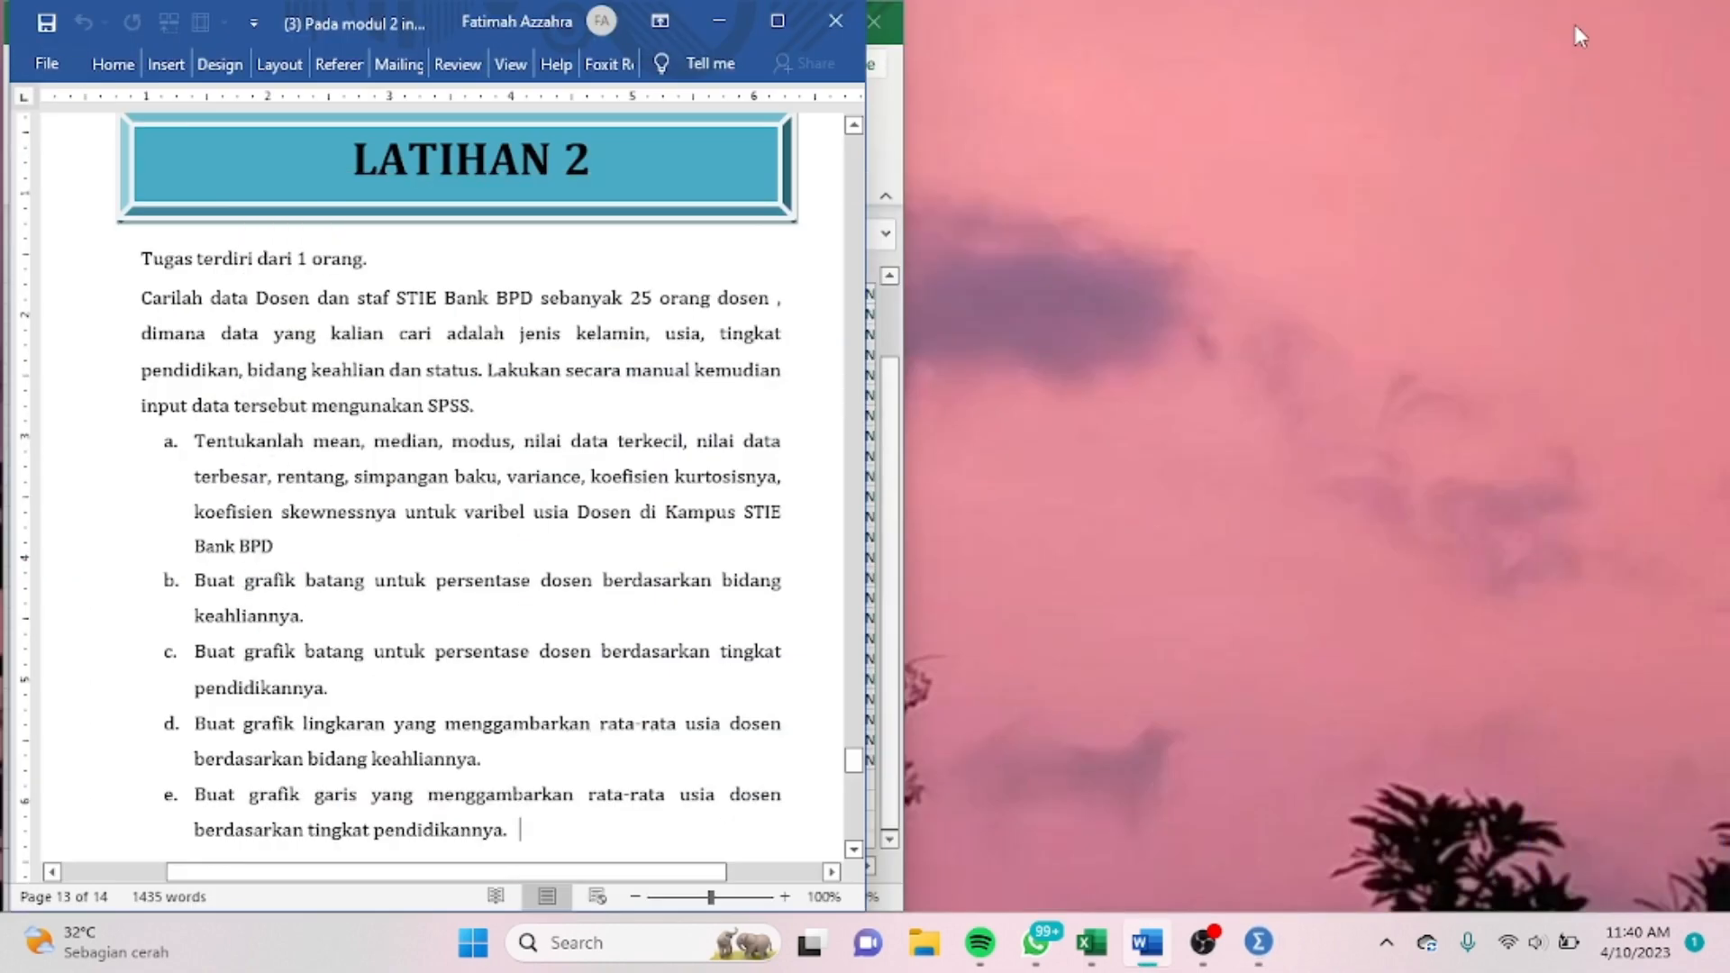
left_click(719, 23)
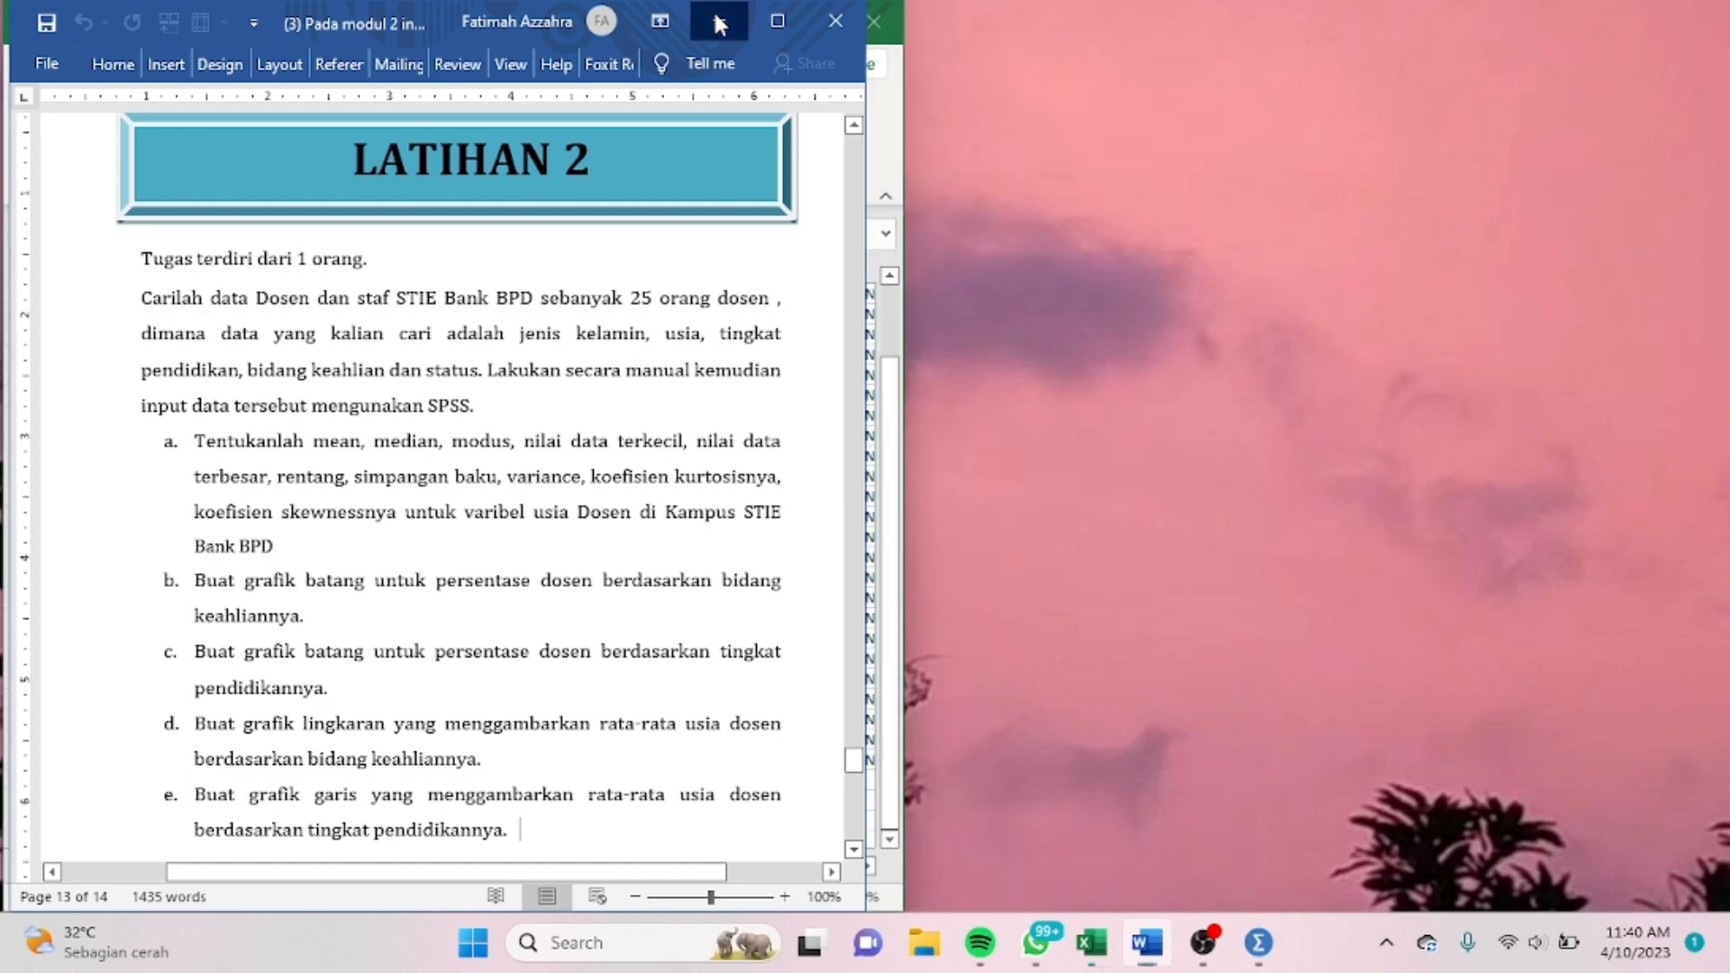
left_click(759, 22)
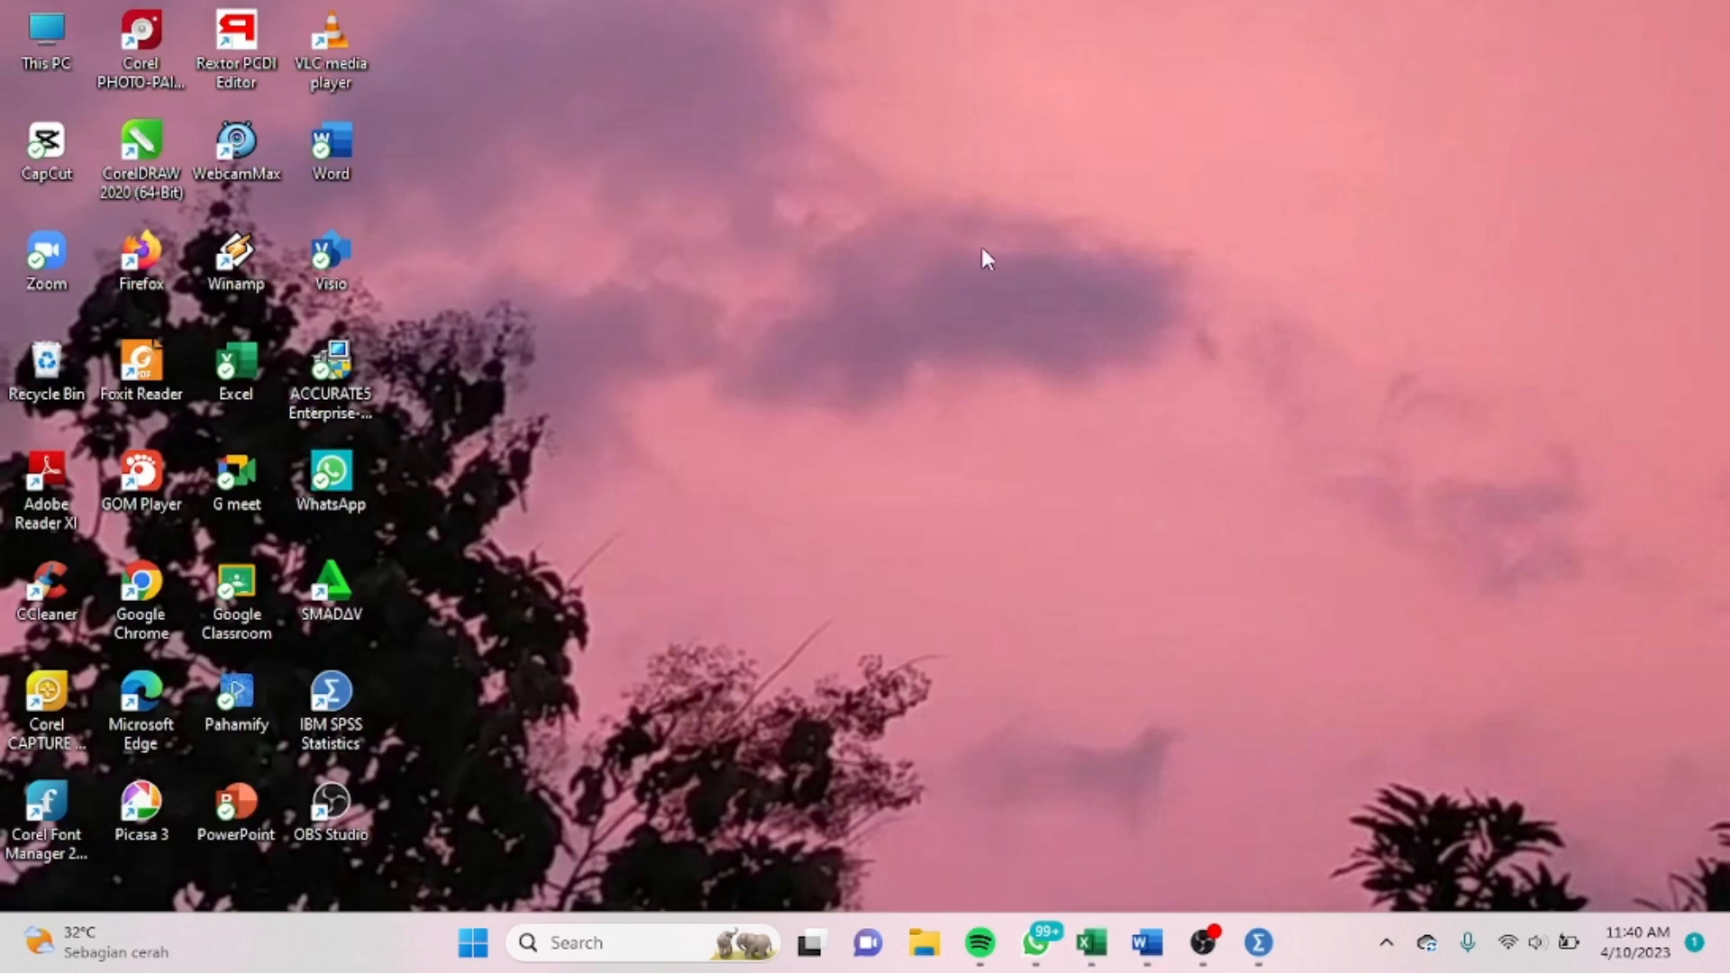